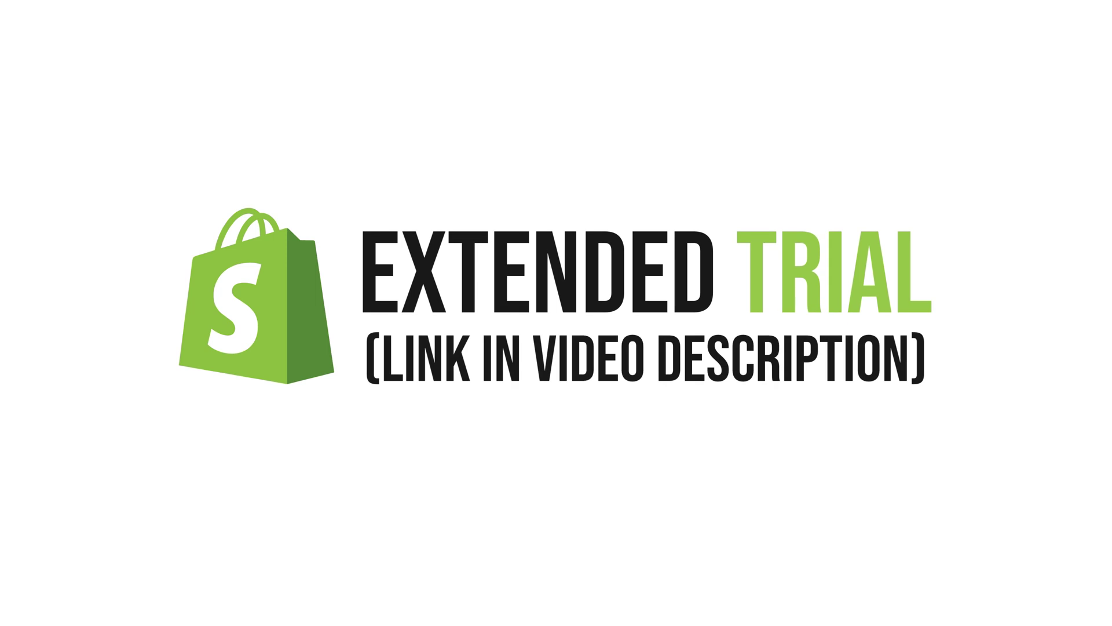
Scroll the YouTube tutorial page down to the description with the extended Shopify trial link.
scroll(482, 523, down, 2)
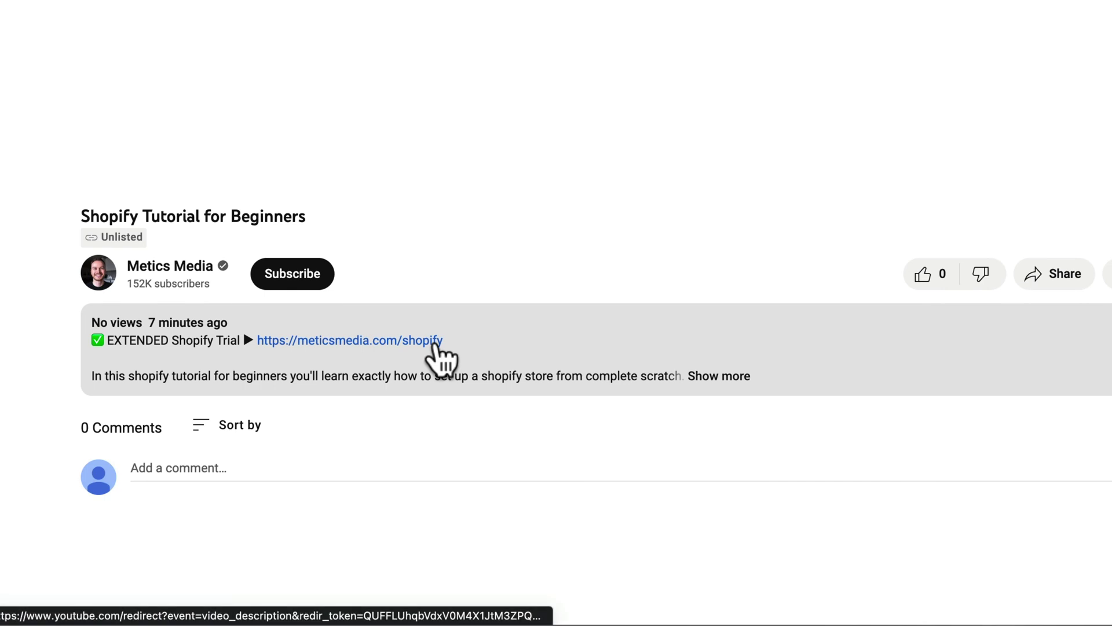
Follow the extended trial link and start a Shopify free trial with the sign-up e-mail address.
click(436, 341)
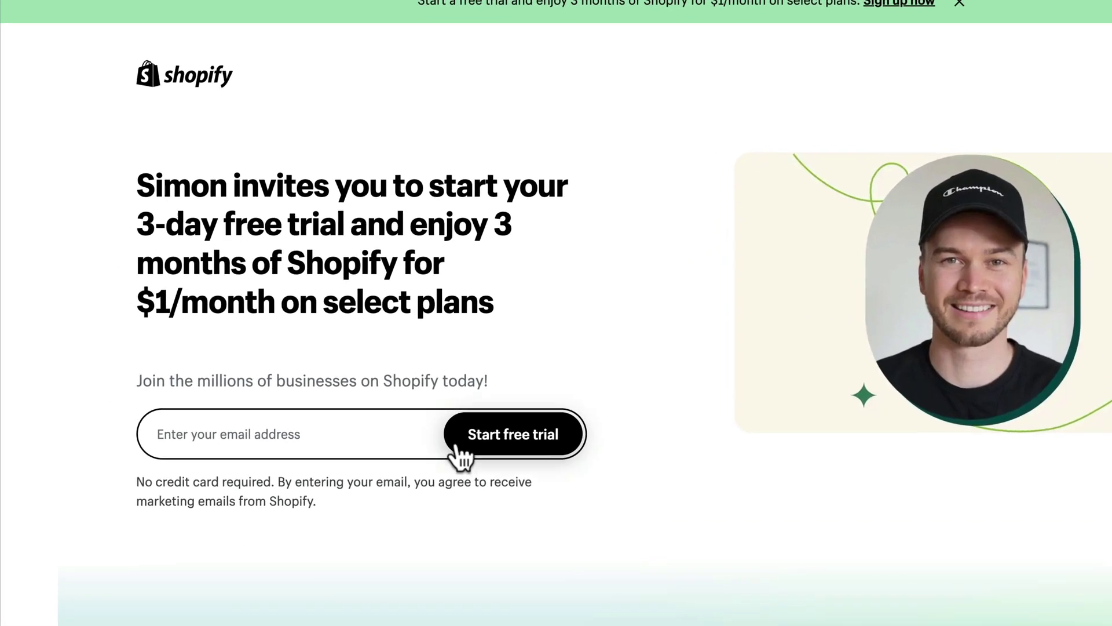
click(342, 413)
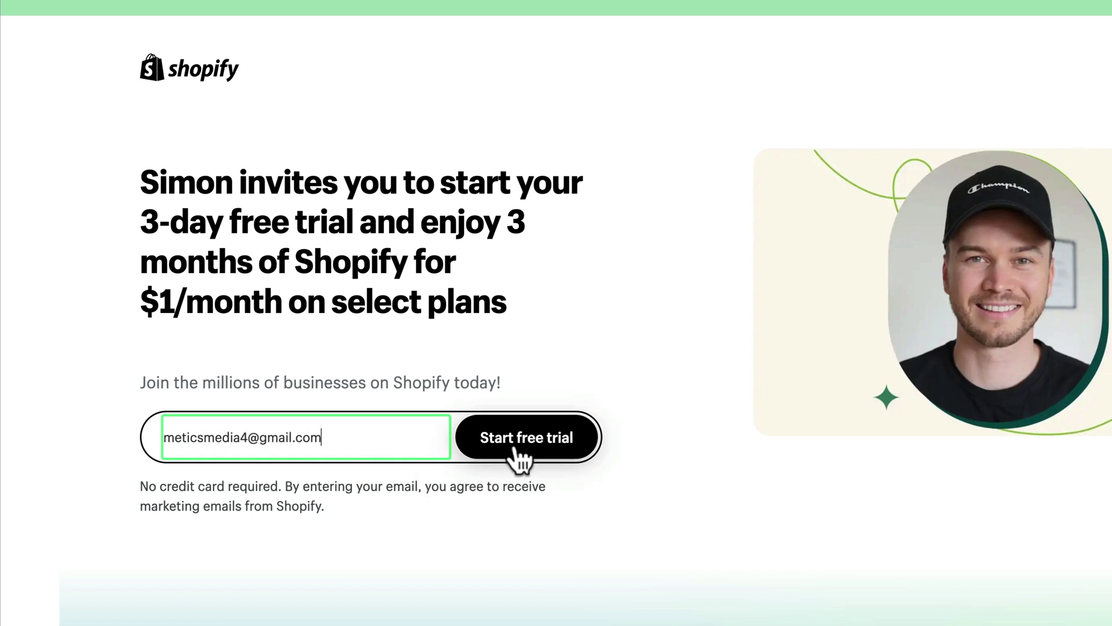
click(514, 450)
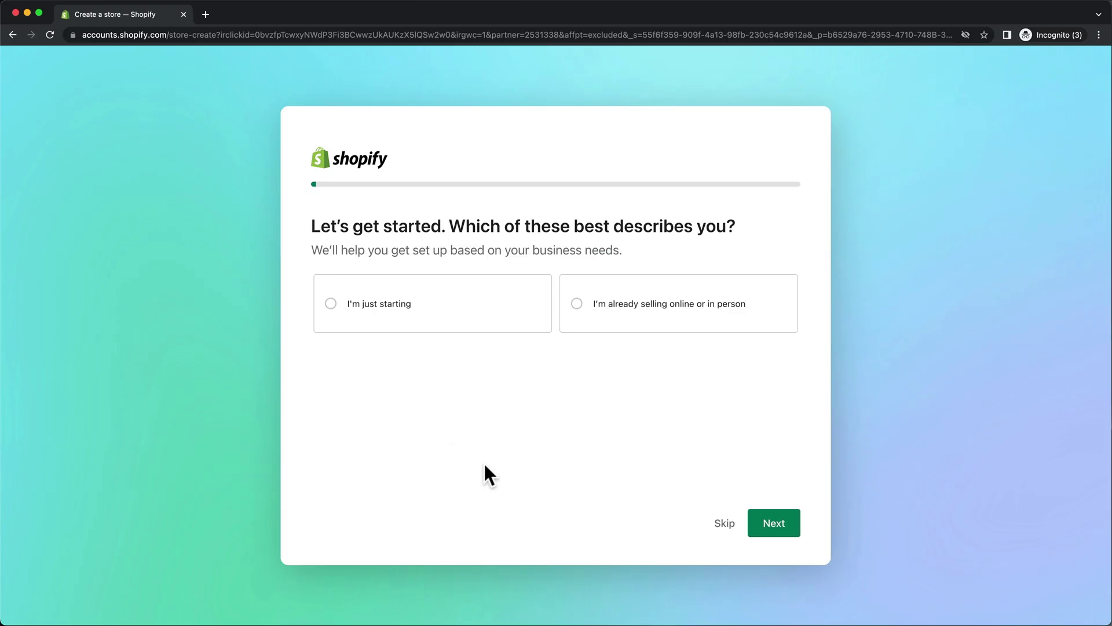
Skip the setup questions and store name, keeping United States as the business location.
click(721, 524)
click(721, 524)
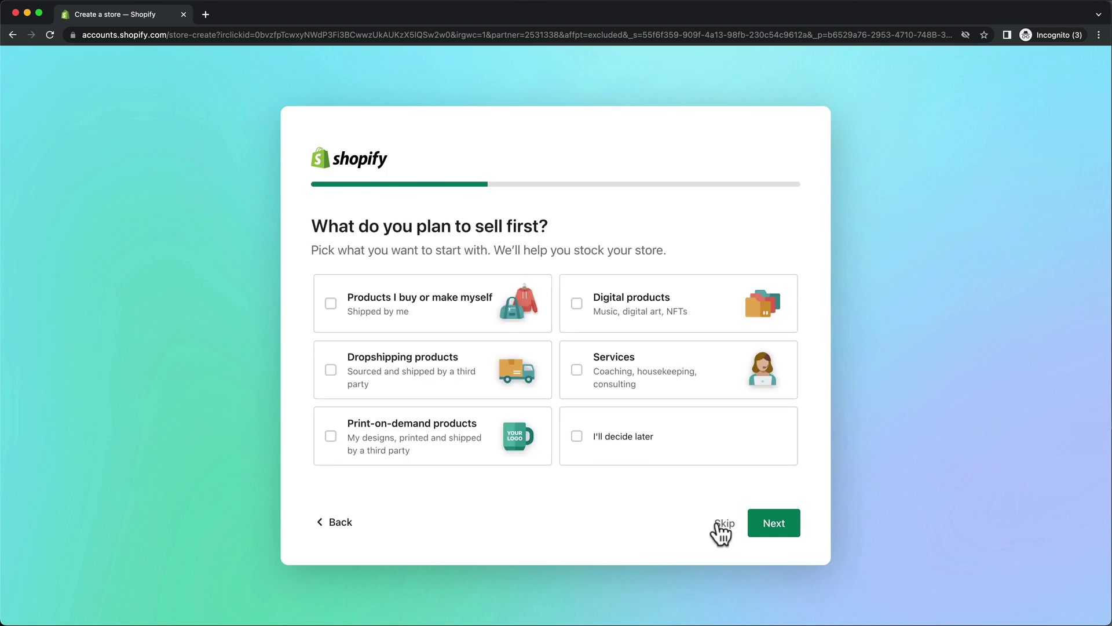
click(721, 524)
click(718, 524)
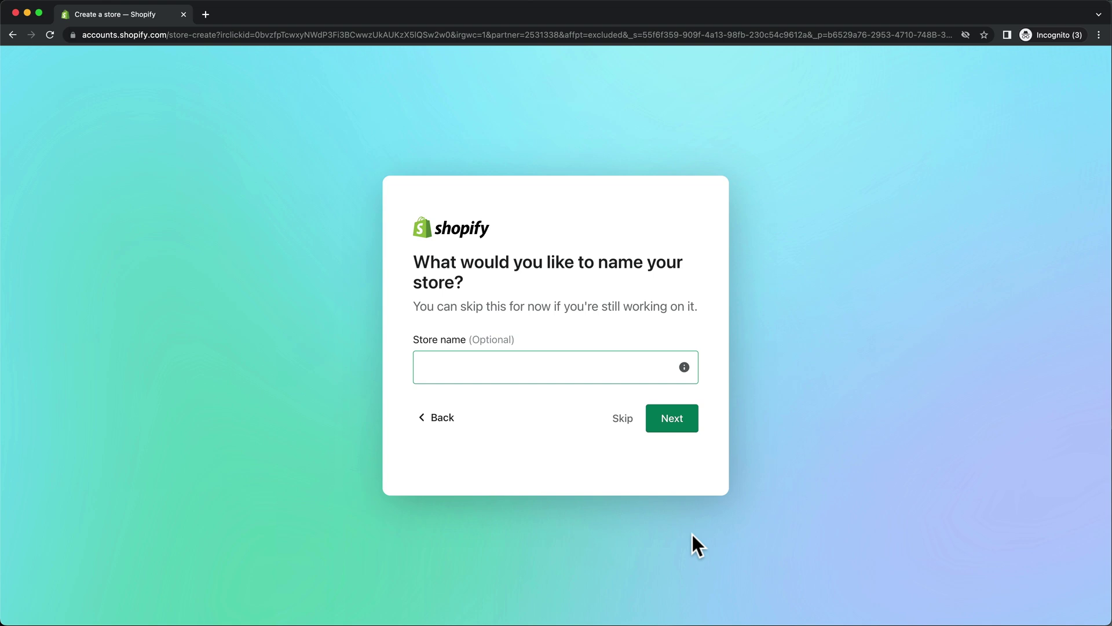
click(629, 422)
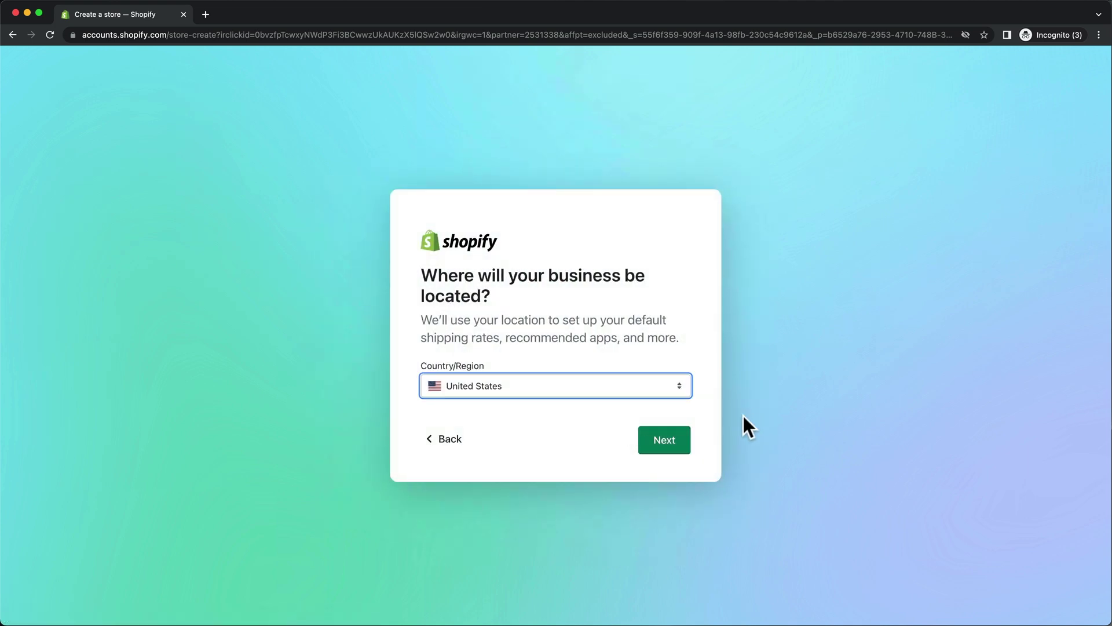
click(665, 448)
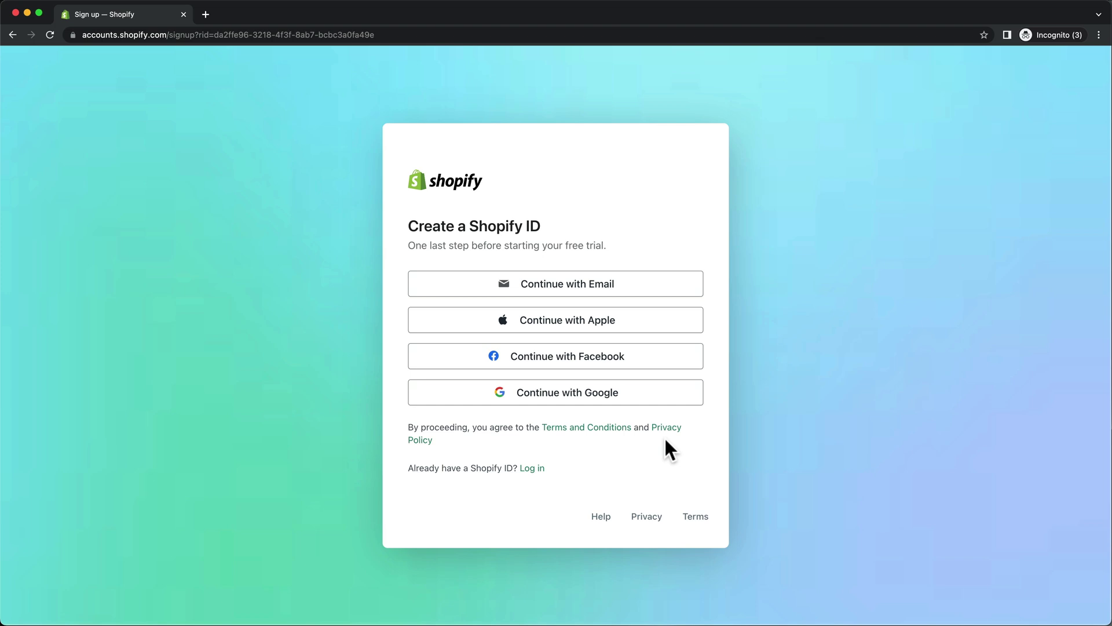
Sign up with e-mail, enter the account password, and create the Shopify ID.
click(658, 298)
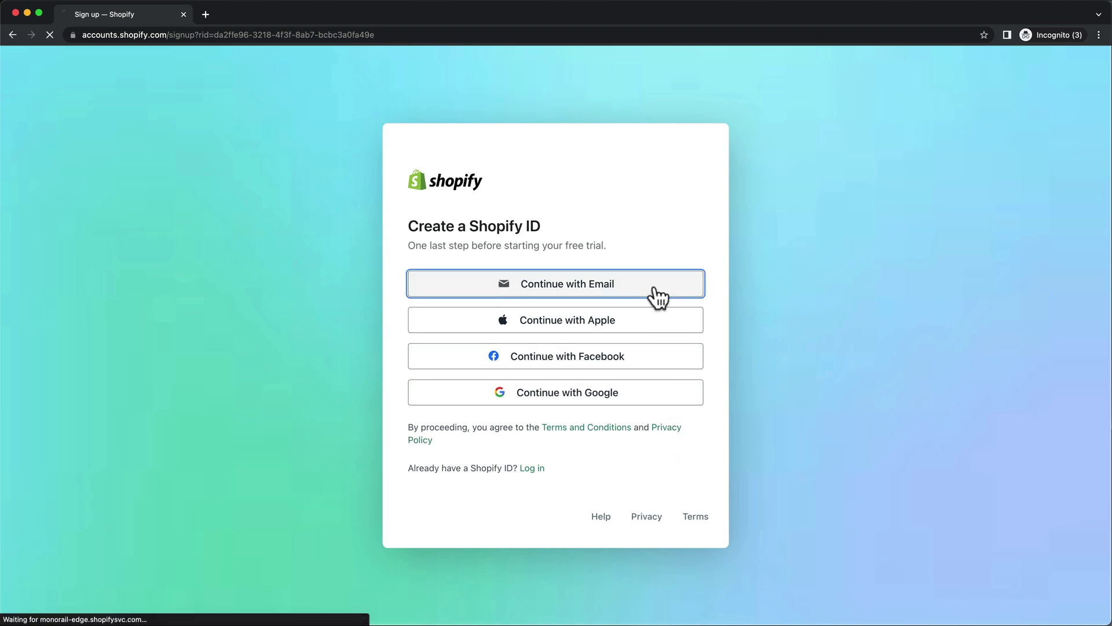
click(668, 293)
text(•••••••••••)
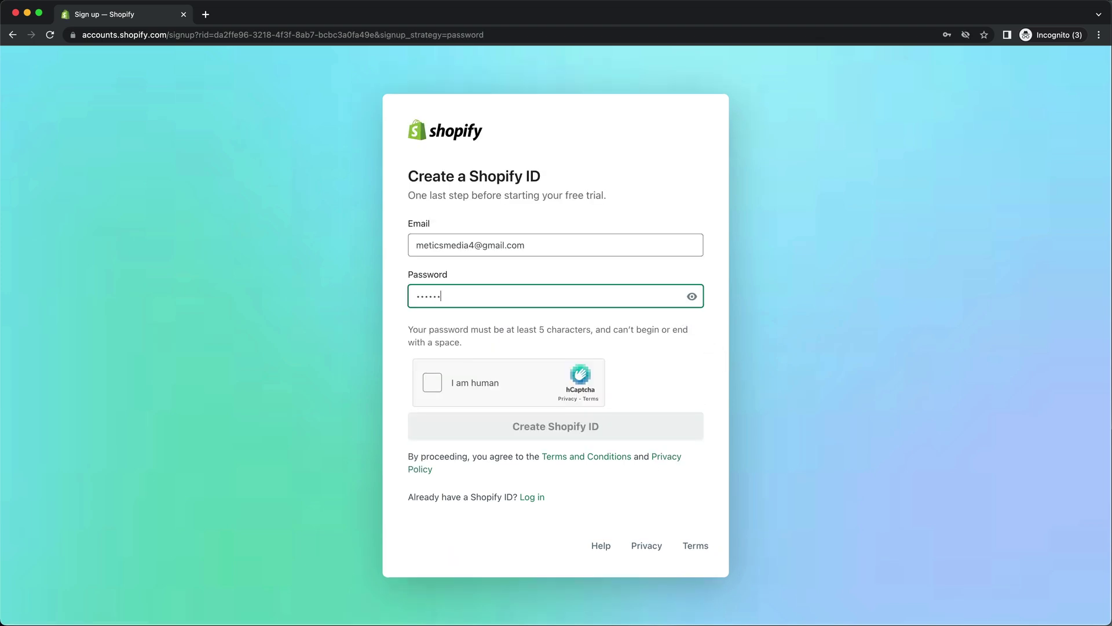
click(595, 431)
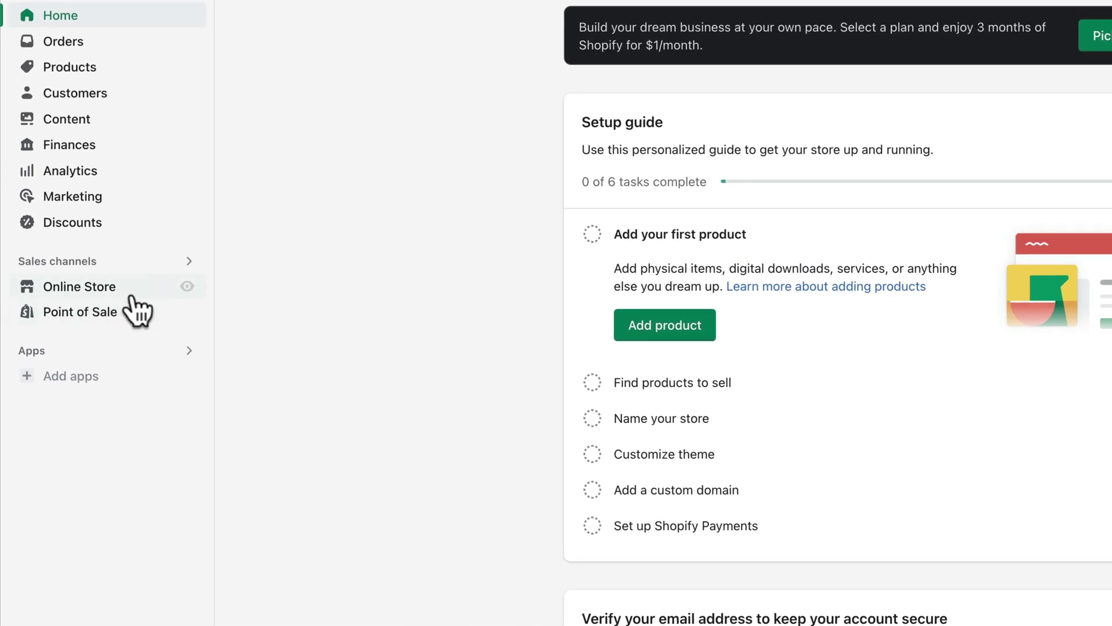
View the Online Store themes, with Dawn current, and open the Theme Store in a new tab.
click(124, 293)
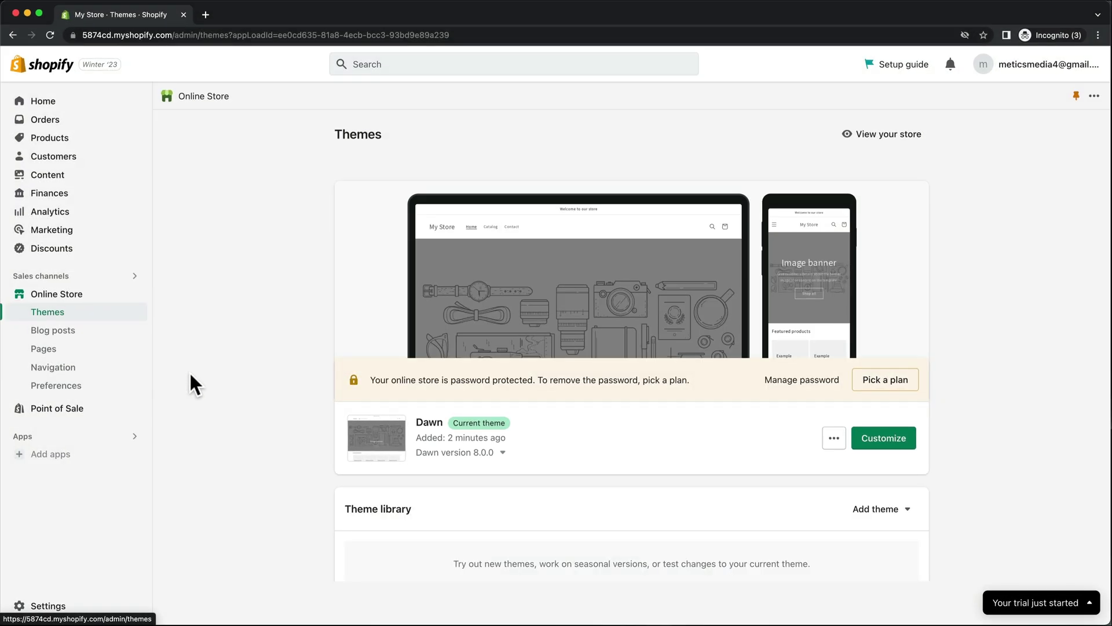
scroll(189, 371, down, 10)
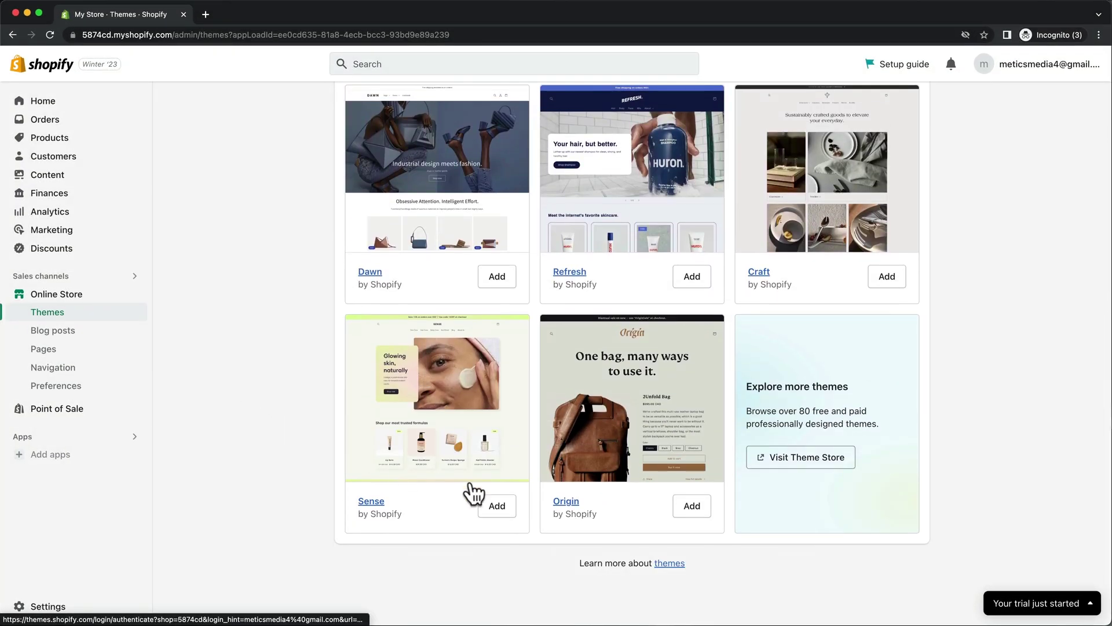
click(783, 467)
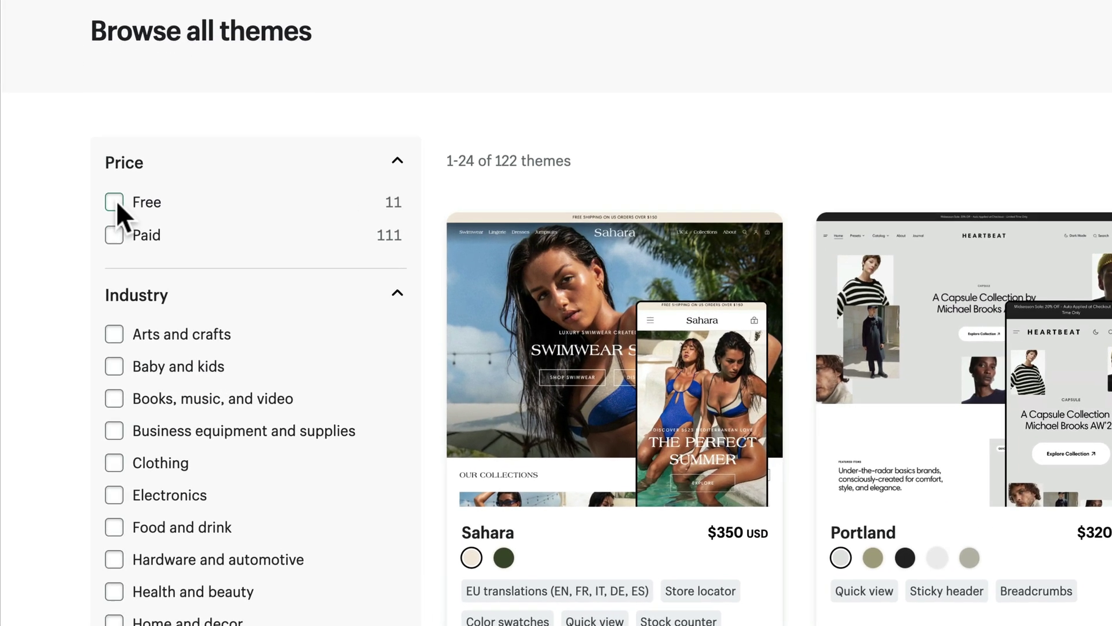
Filter to free themes and add the Refresh theme to the store's theme library.
click(115, 202)
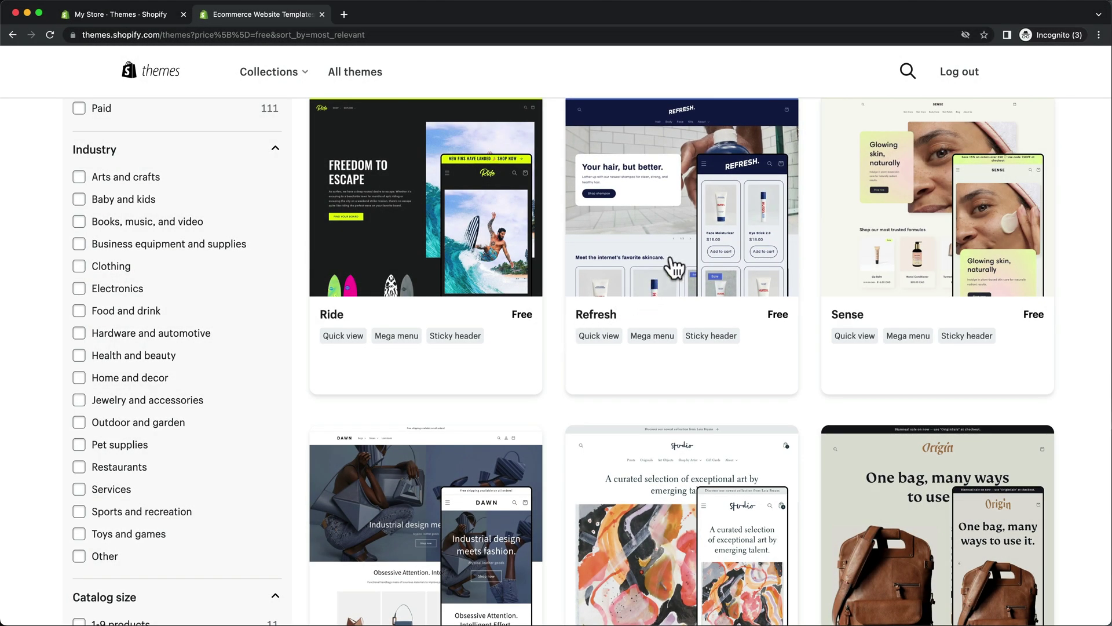
click(674, 268)
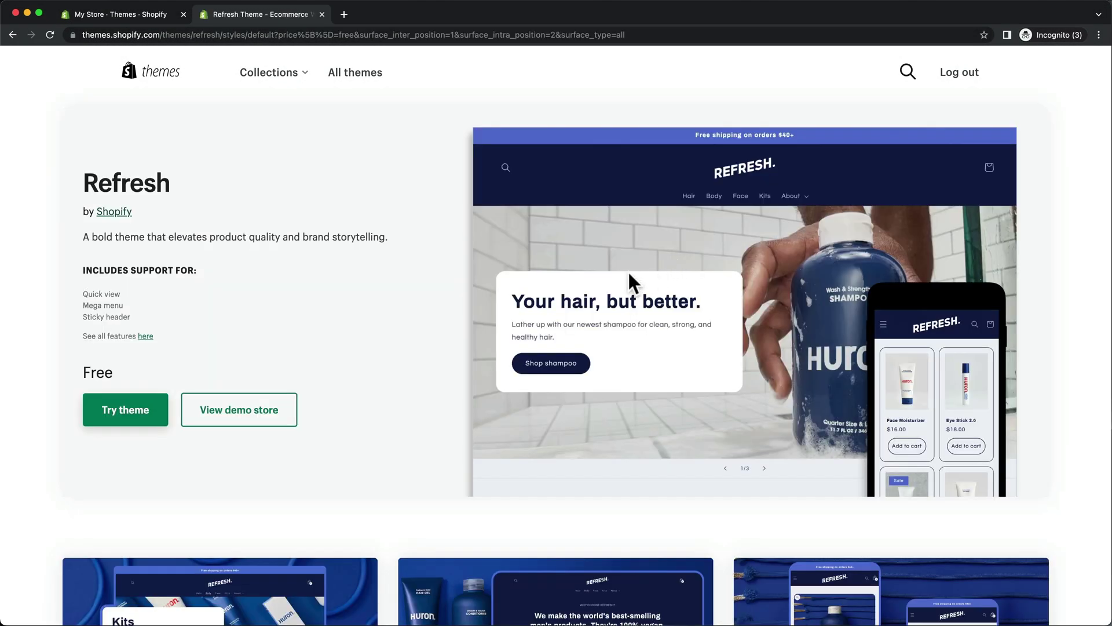
click(154, 422)
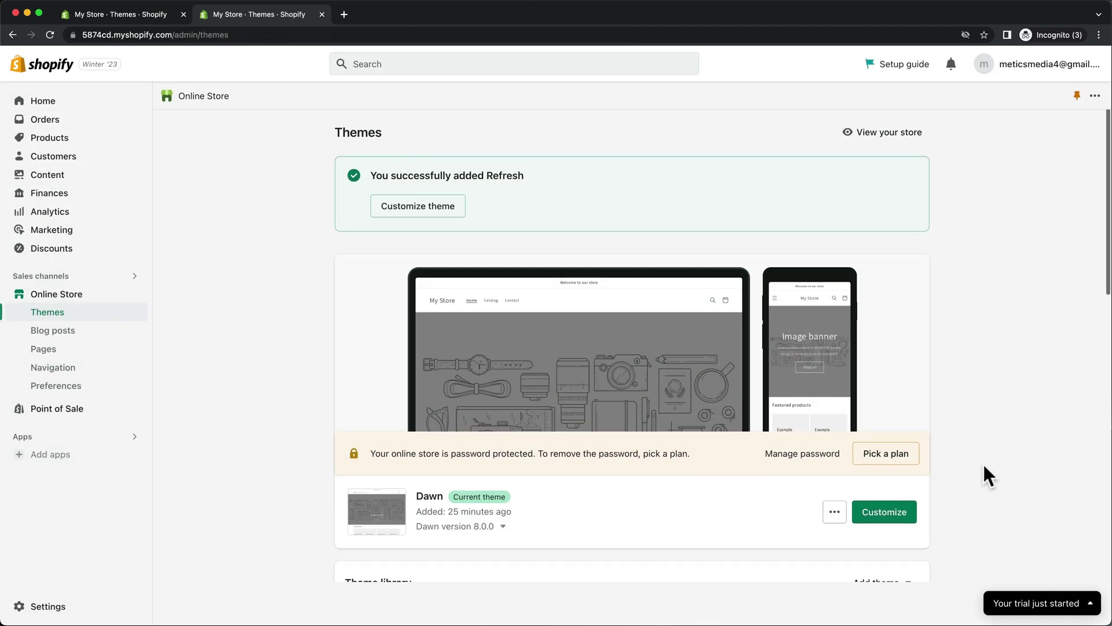
scroll(989, 475, down, 2)
scroll(983, 465, down, 5)
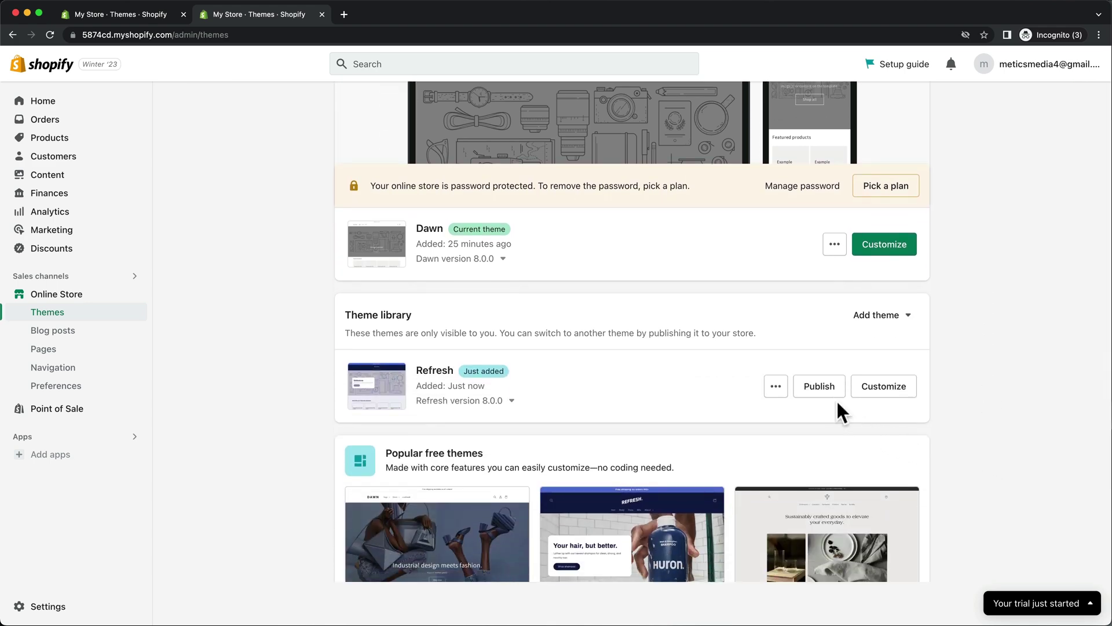
Publish Refresh as the current theme and open it in the theme editor.
click(826, 391)
click(717, 452)
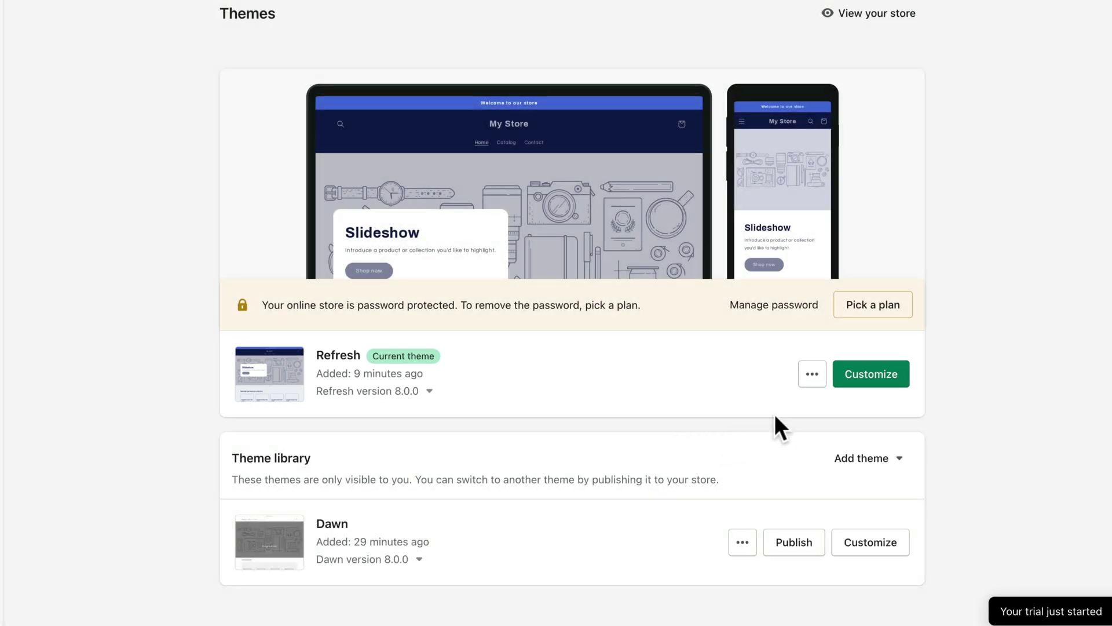
click(863, 379)
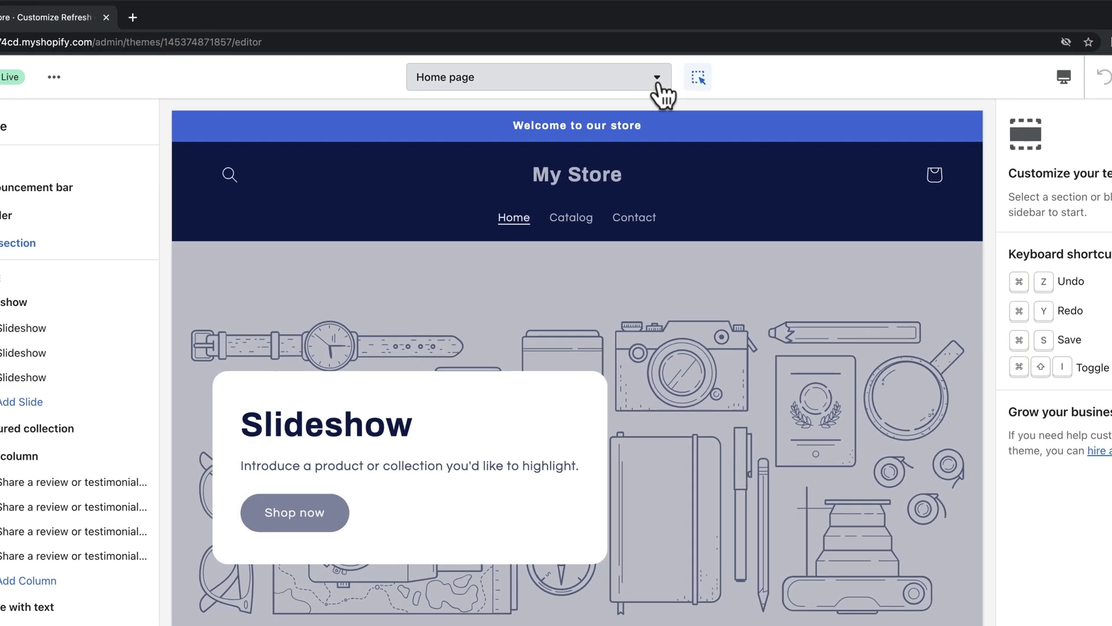
Stay on the Home page template and switch its preview from mobile to desktop layout.
click(640, 65)
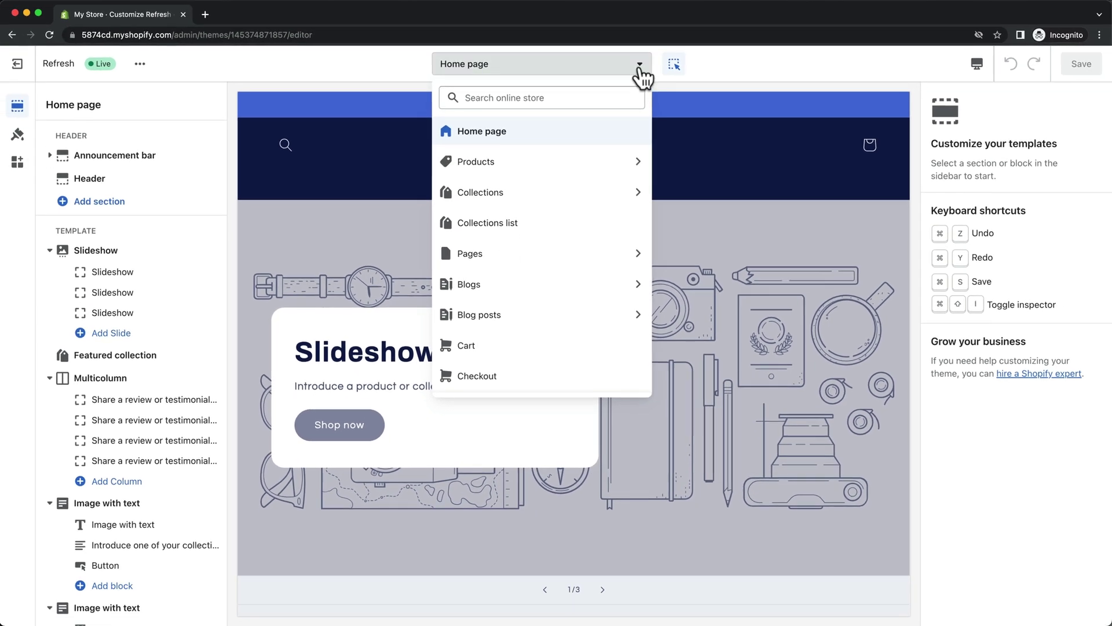
click(656, 82)
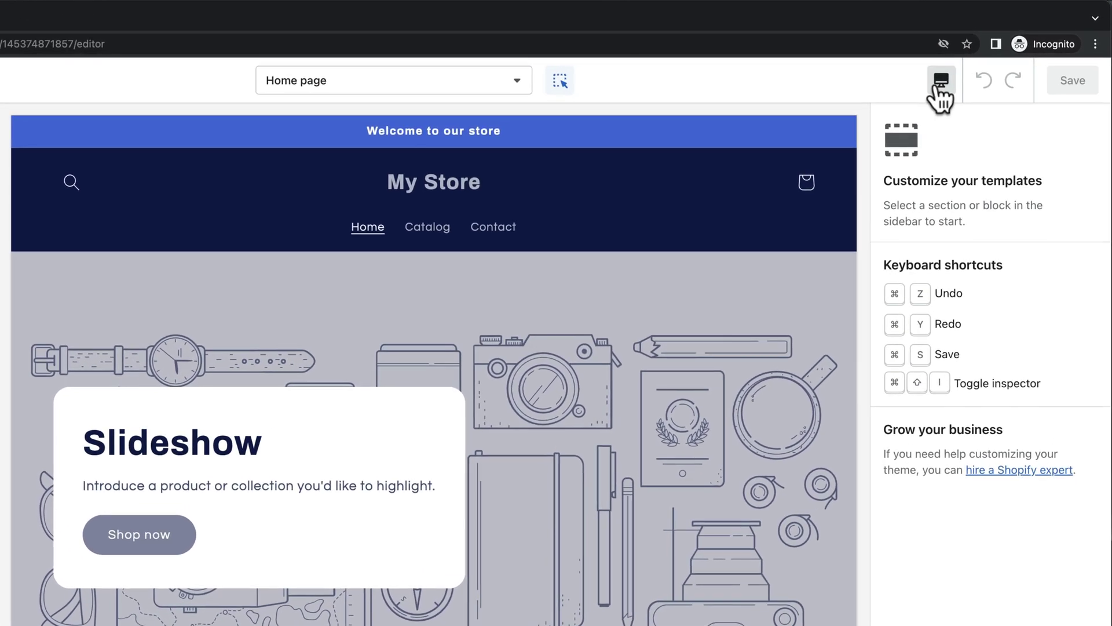
click(934, 86)
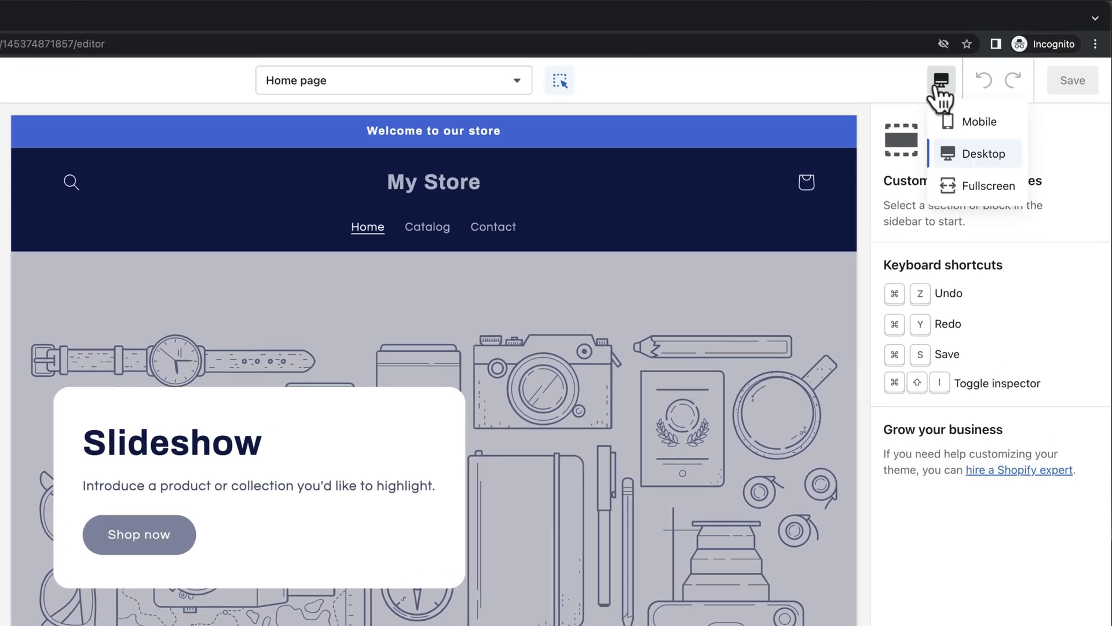
click(987, 125)
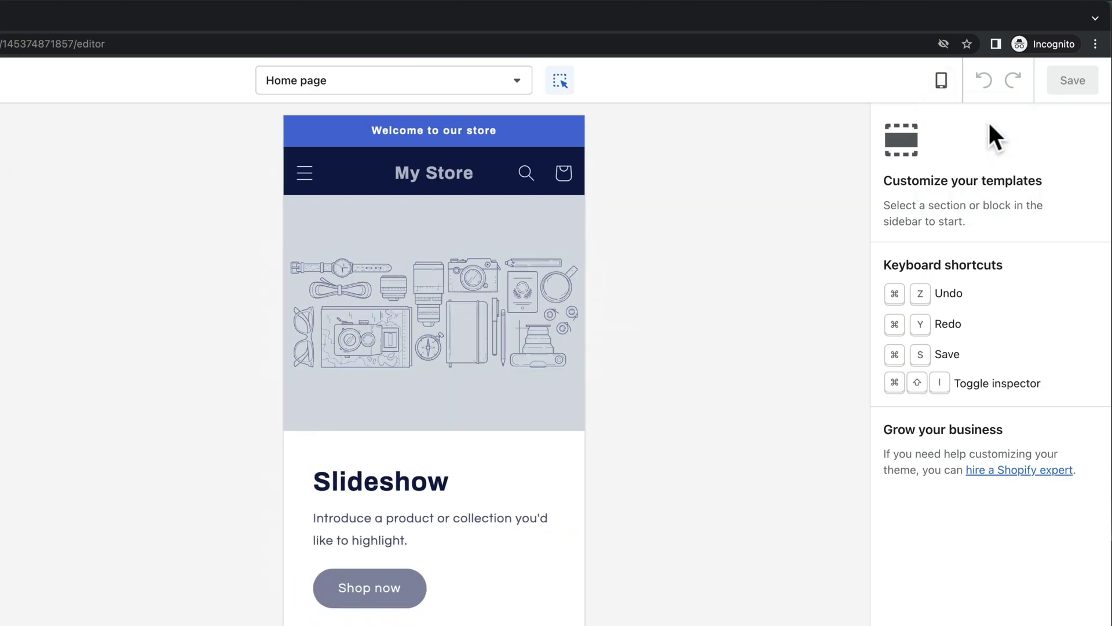
scroll(553, 269, down, 5)
scroll(666, 211, down, 5)
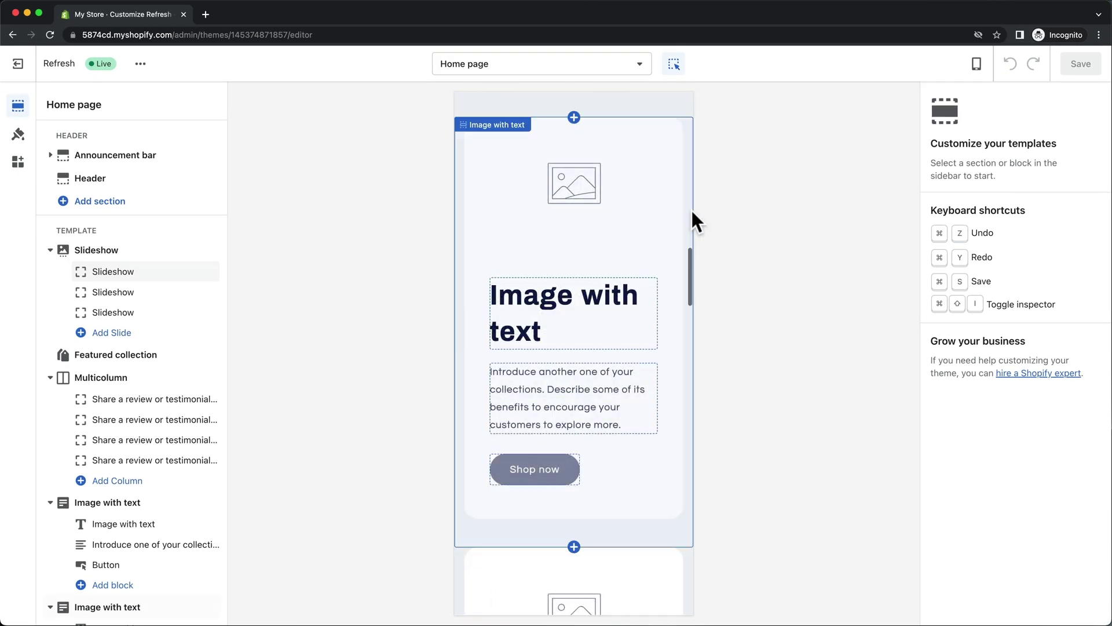
click(977, 65)
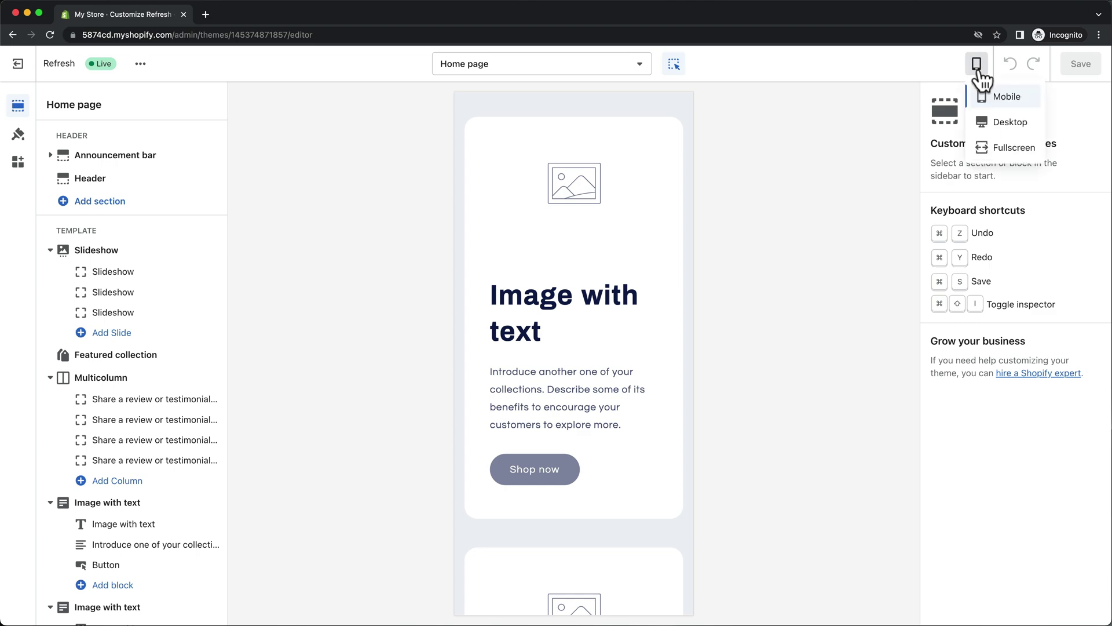
click(1010, 120)
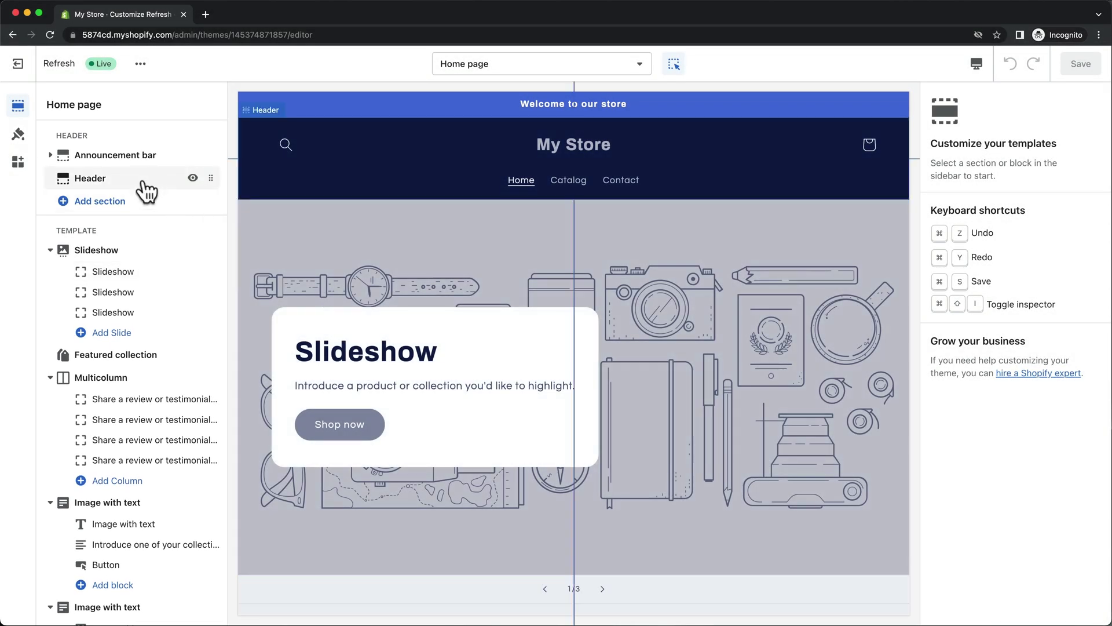
Browse the home page sections and open the first Image with text section's settings.
scroll(145, 191, down, 10)
mouse_move(113, 604)
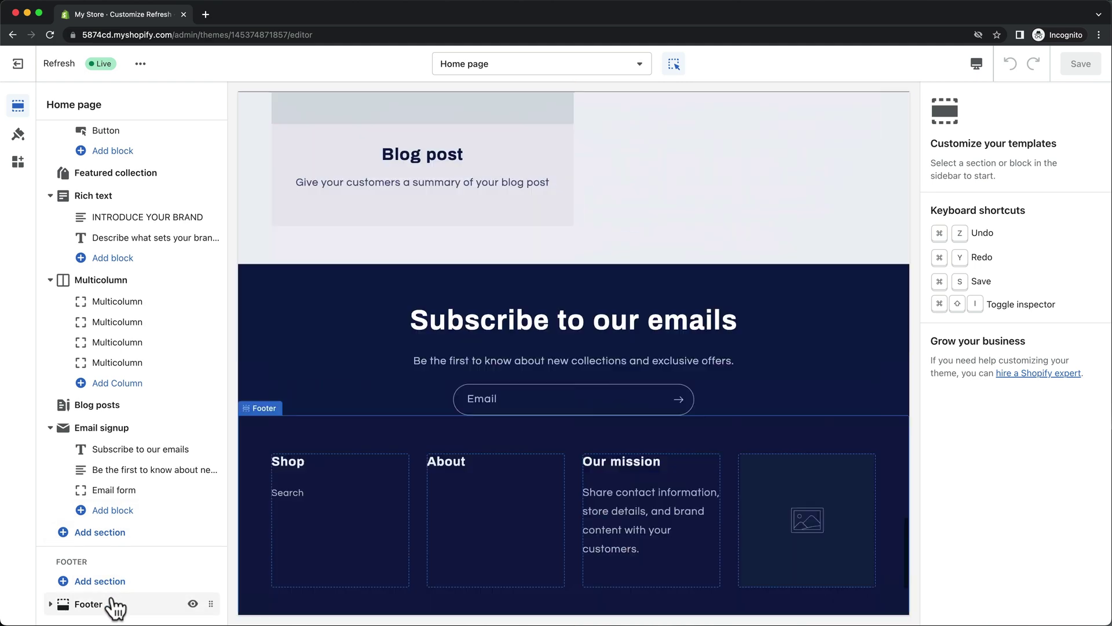
scroll(134, 295, up, 10)
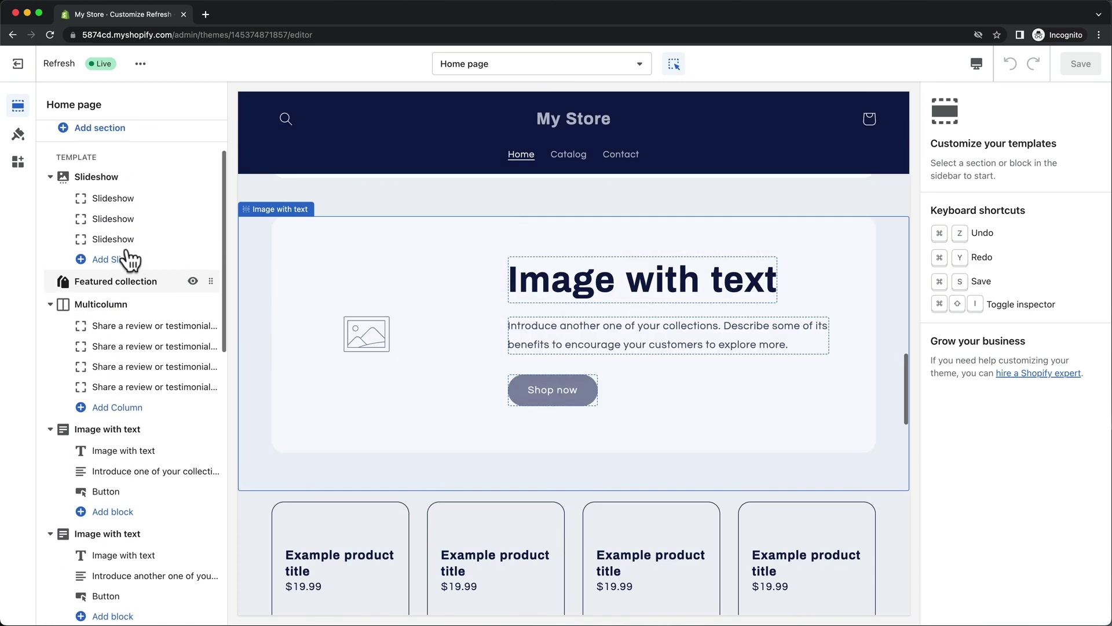
mouse_move(107, 194)
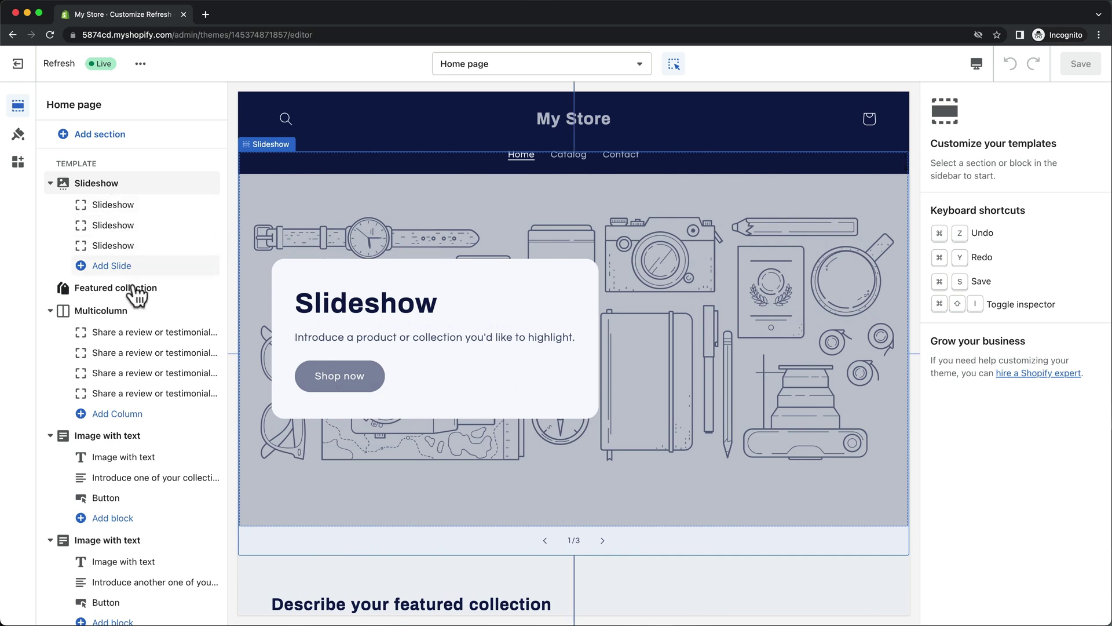
mouse_move(136, 296)
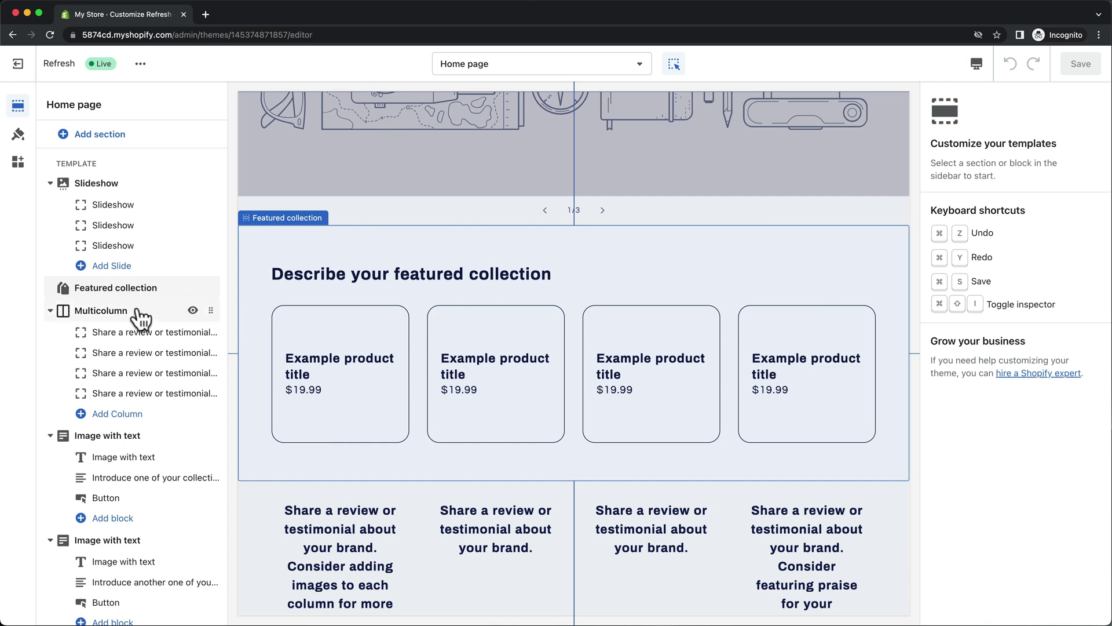
mouse_move(139, 318)
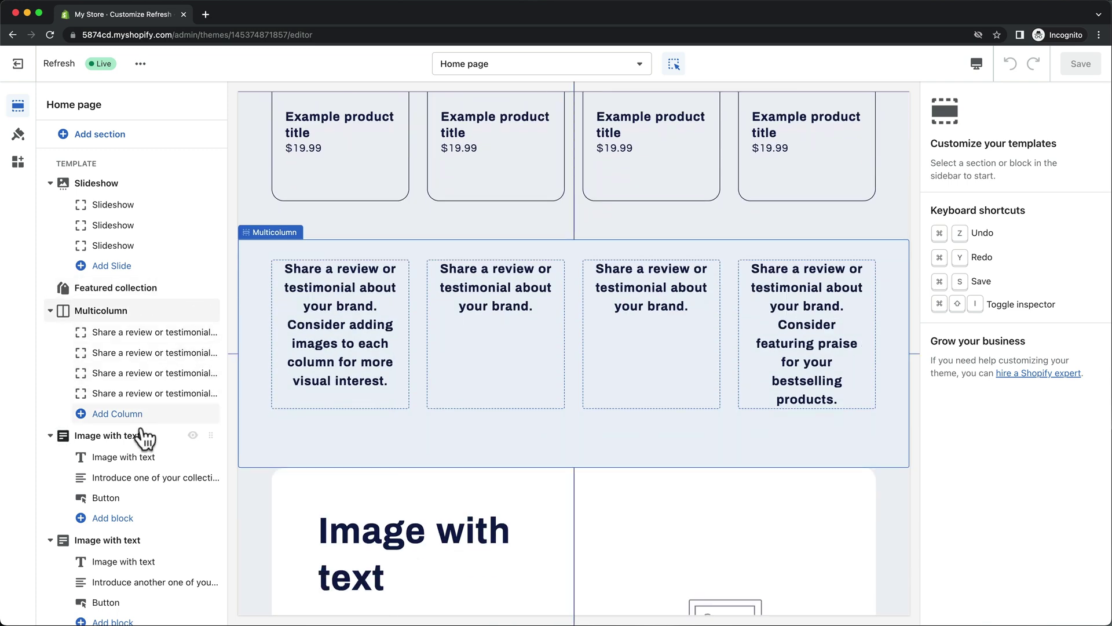
mouse_move(142, 440)
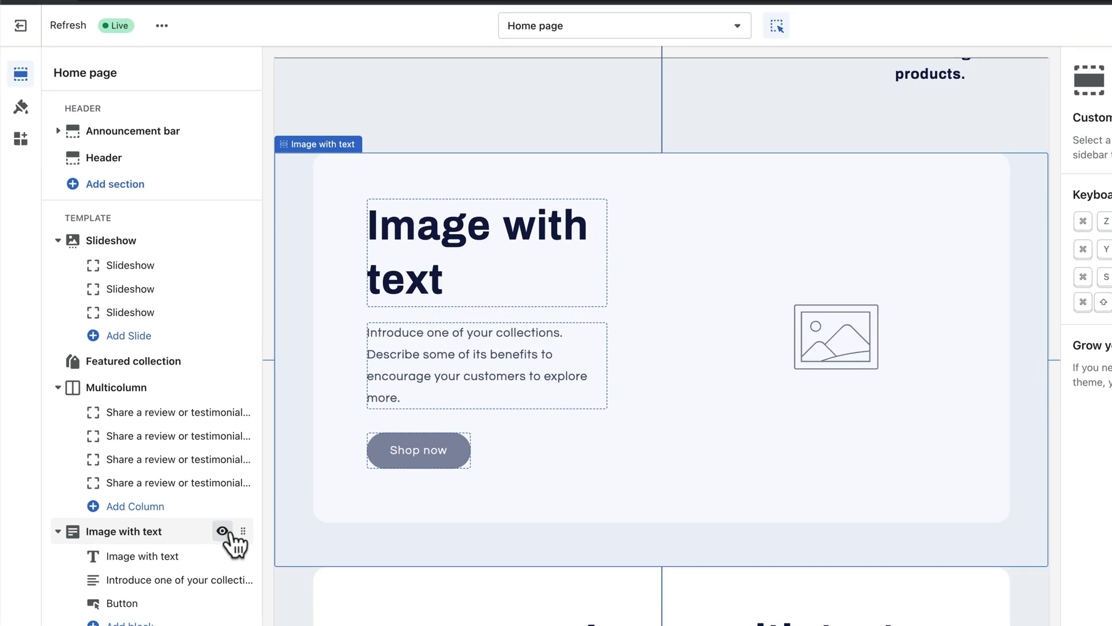
drag(191, 499, 195, 544)
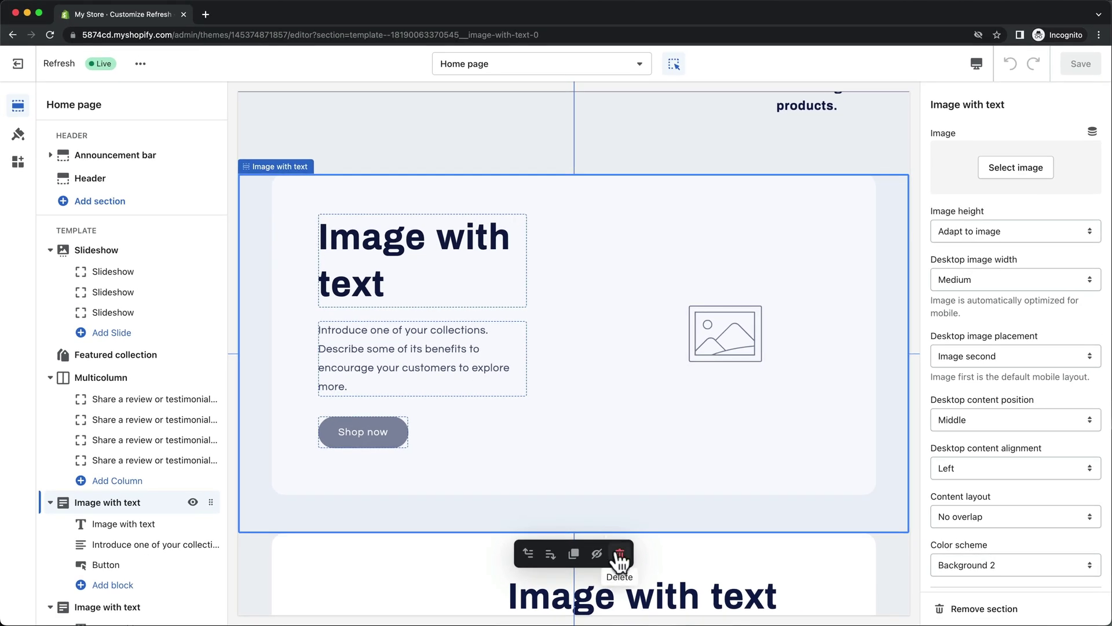
Delete the first Image with text section and add a Rich text section.
click(1013, 610)
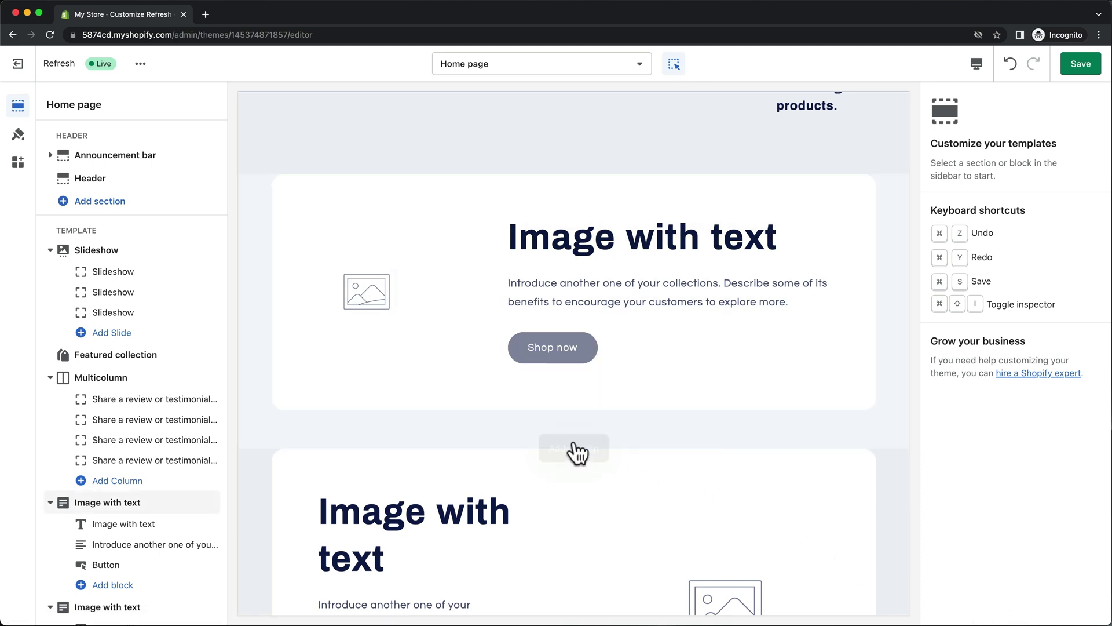
click(574, 453)
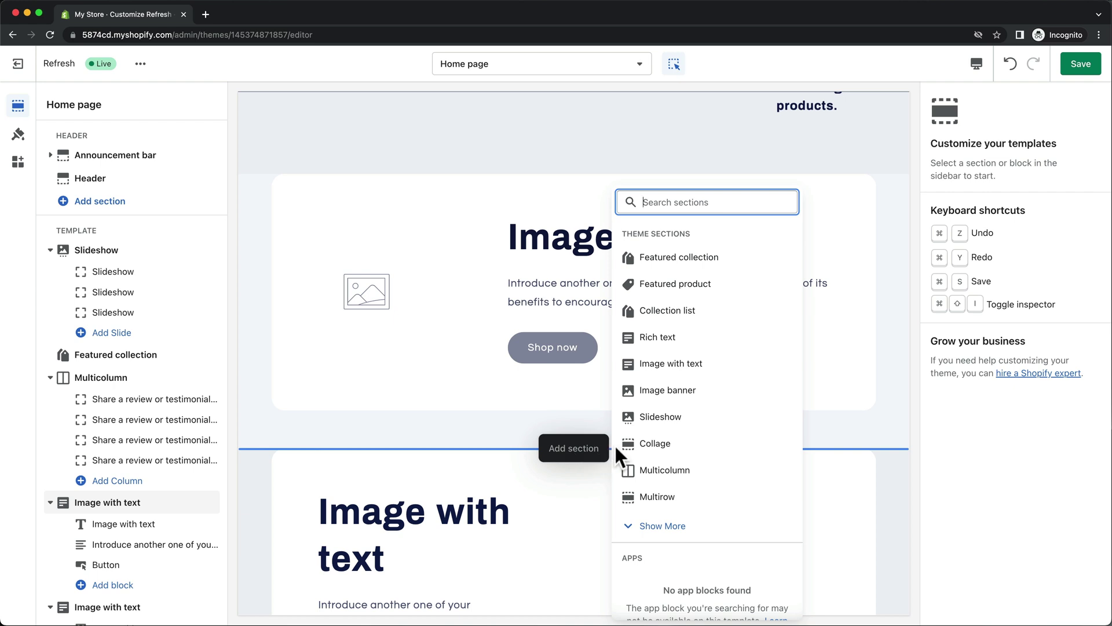
click(670, 338)
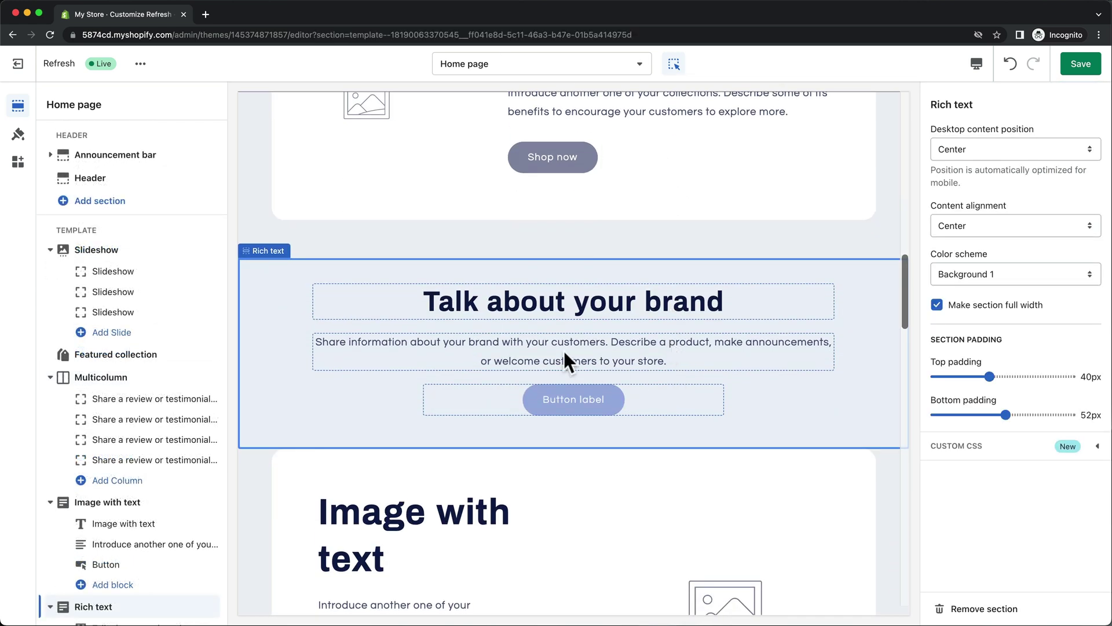
Remove the Slideshow, Featured collection and Multicolumn sections from the home page.
click(144, 255)
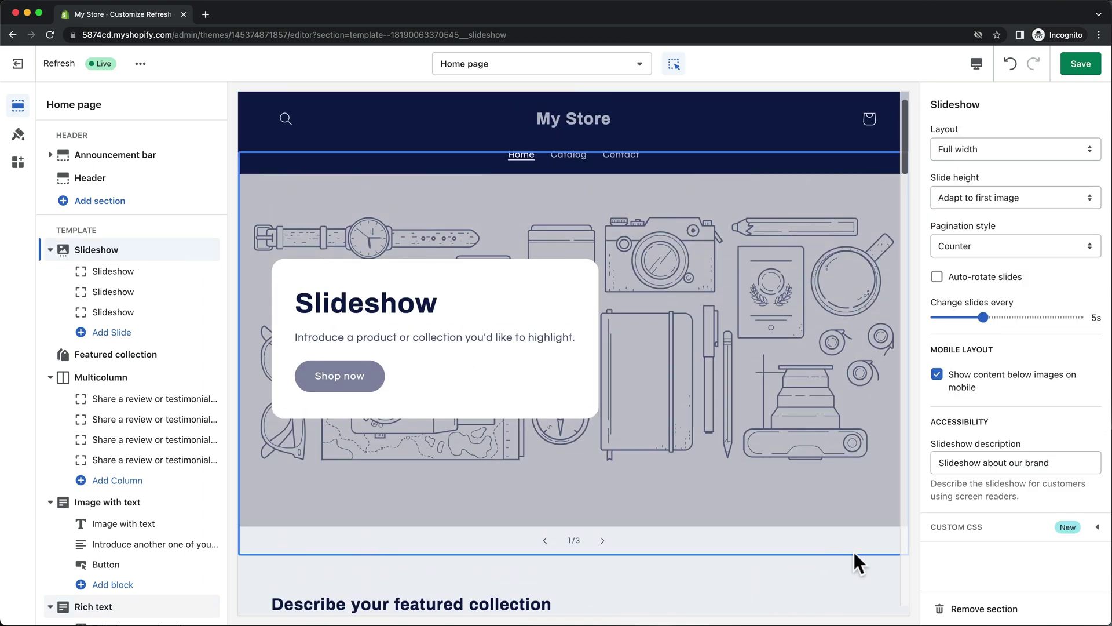
click(978, 609)
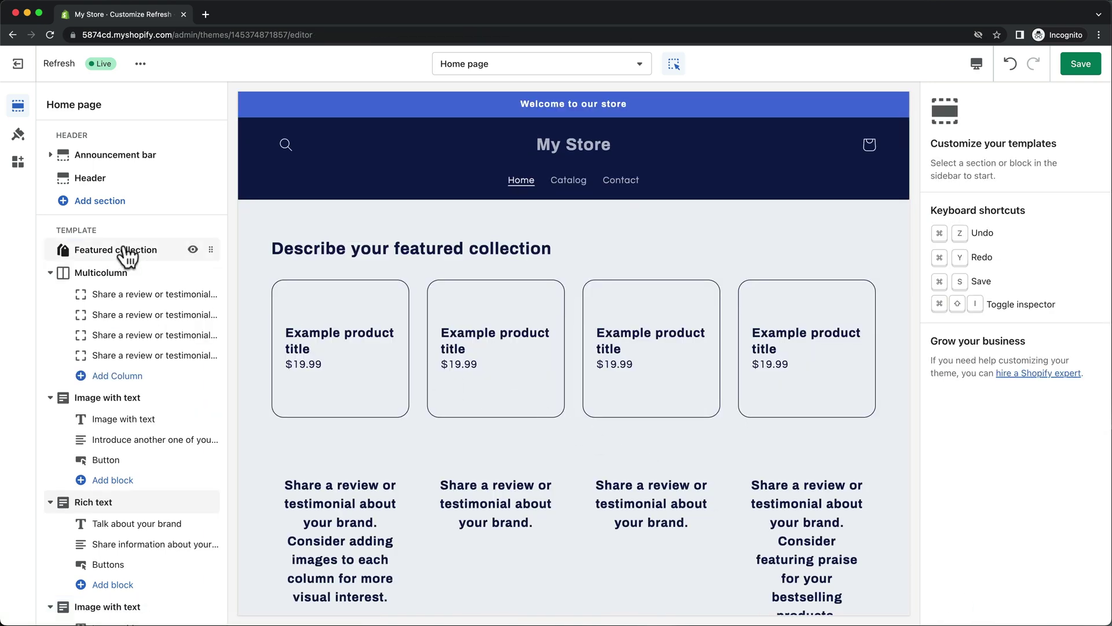
click(126, 253)
click(961, 607)
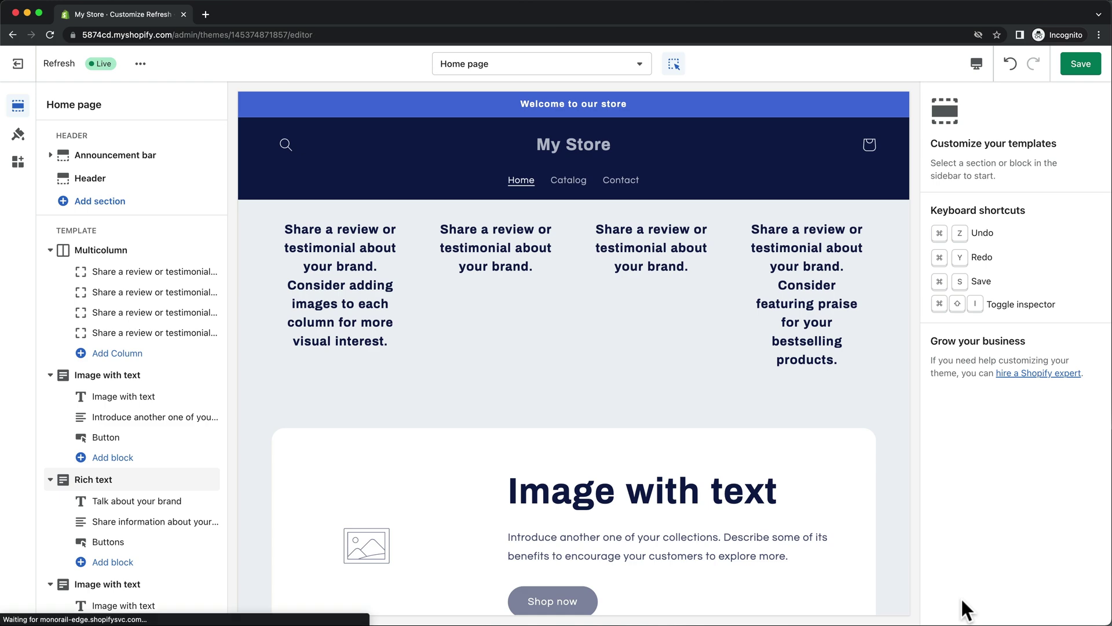
click(122, 250)
click(985, 602)
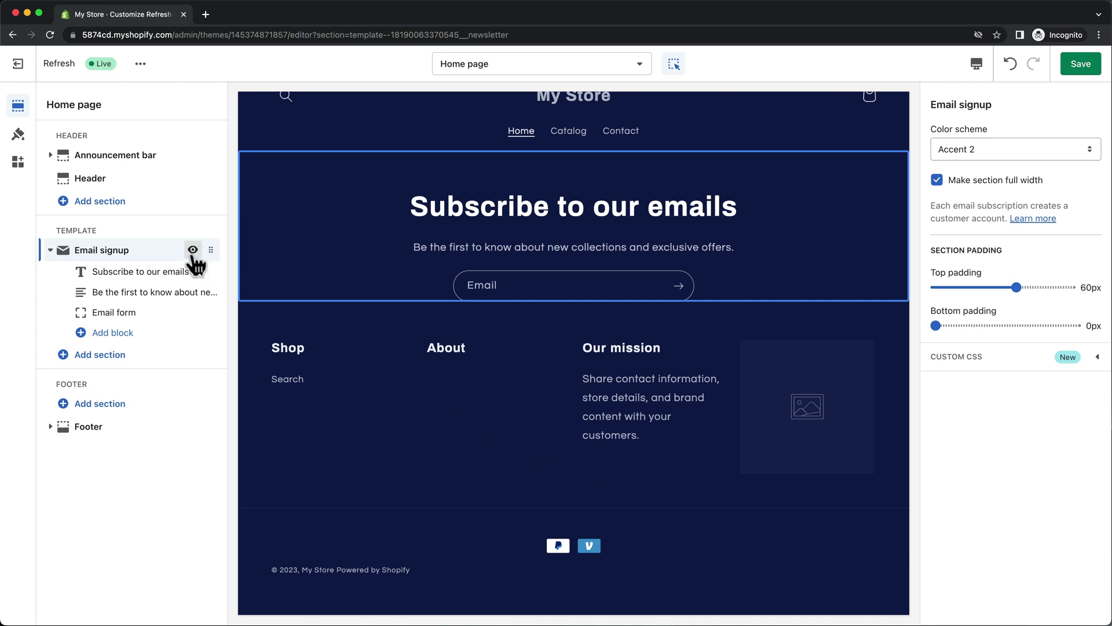
Hide the Email signup section, save the template with Cmd+S, and open the Header settings.
click(193, 250)
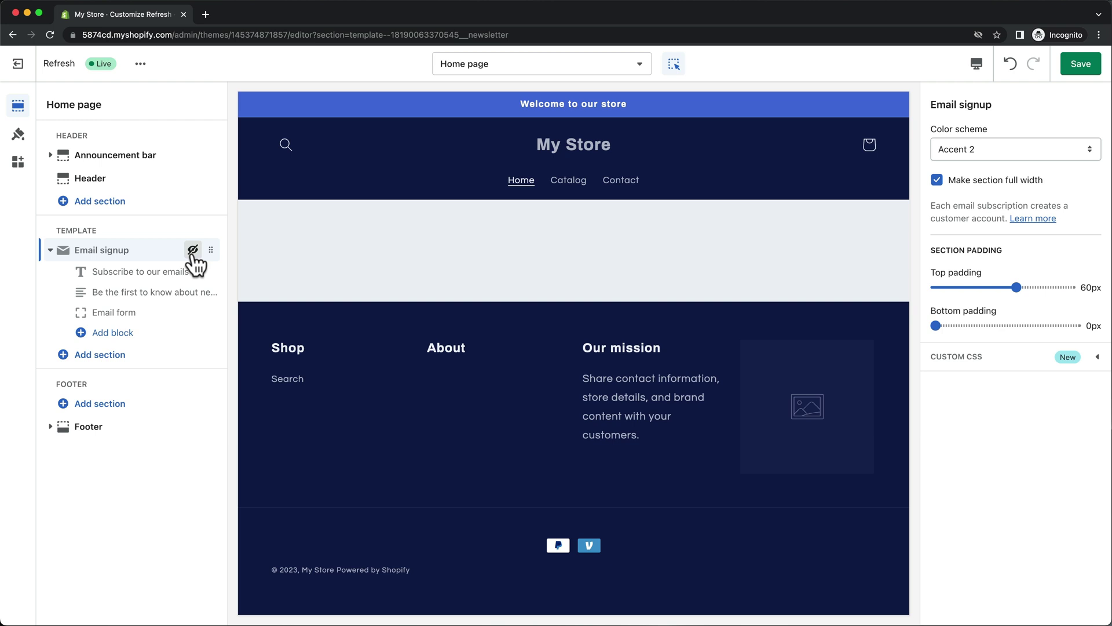
key(super+s)
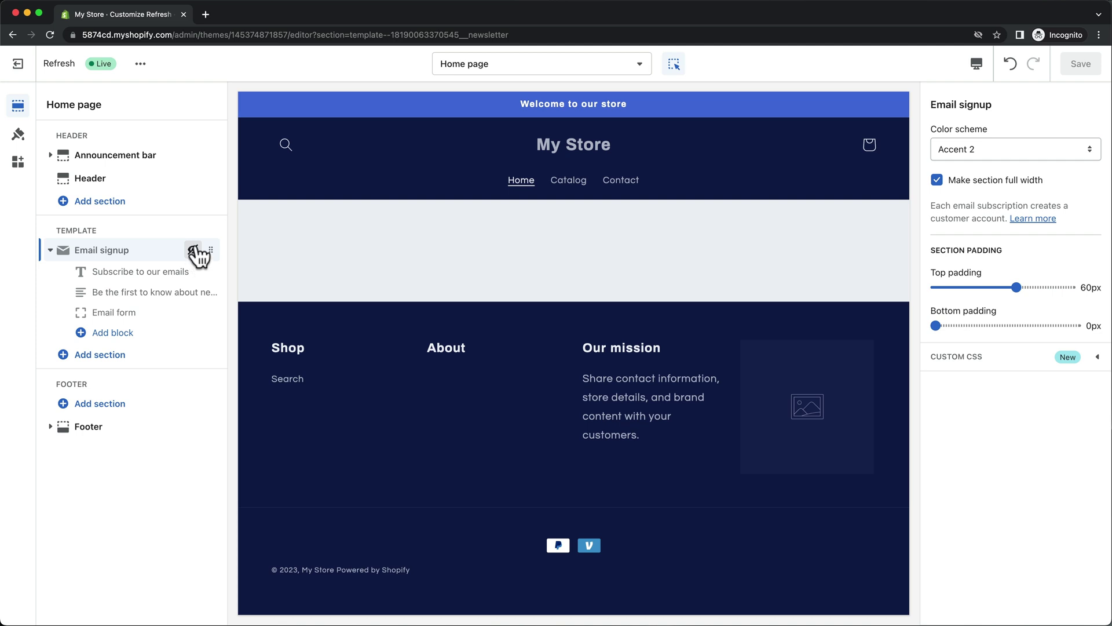
click(137, 184)
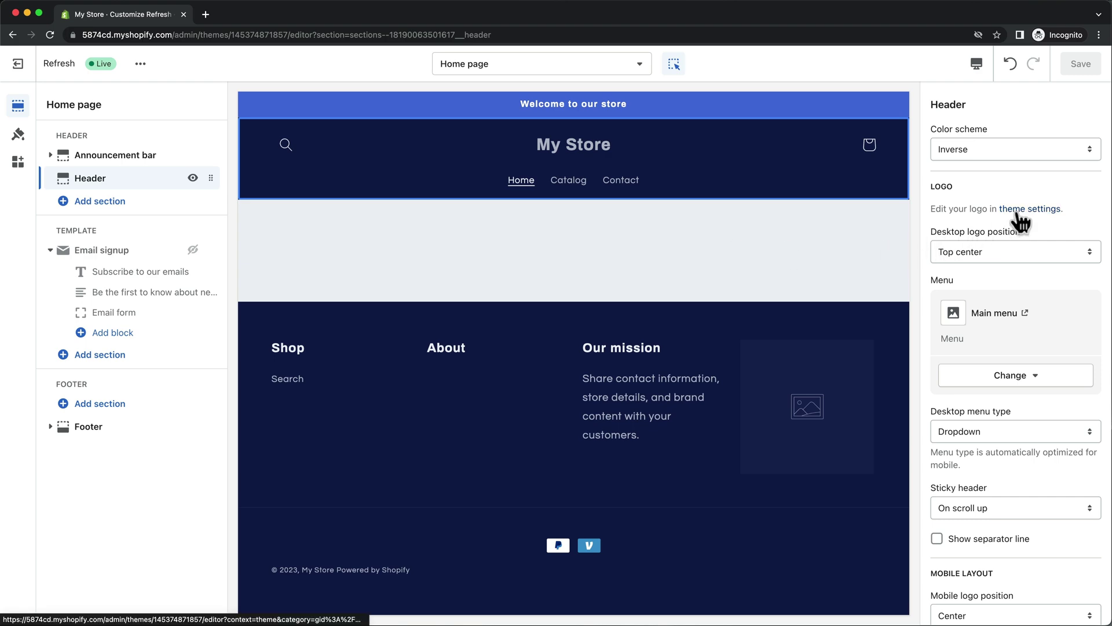
Upload the METICS headphone image as the store logo and widen the desktop logo to 170px.
click(1018, 210)
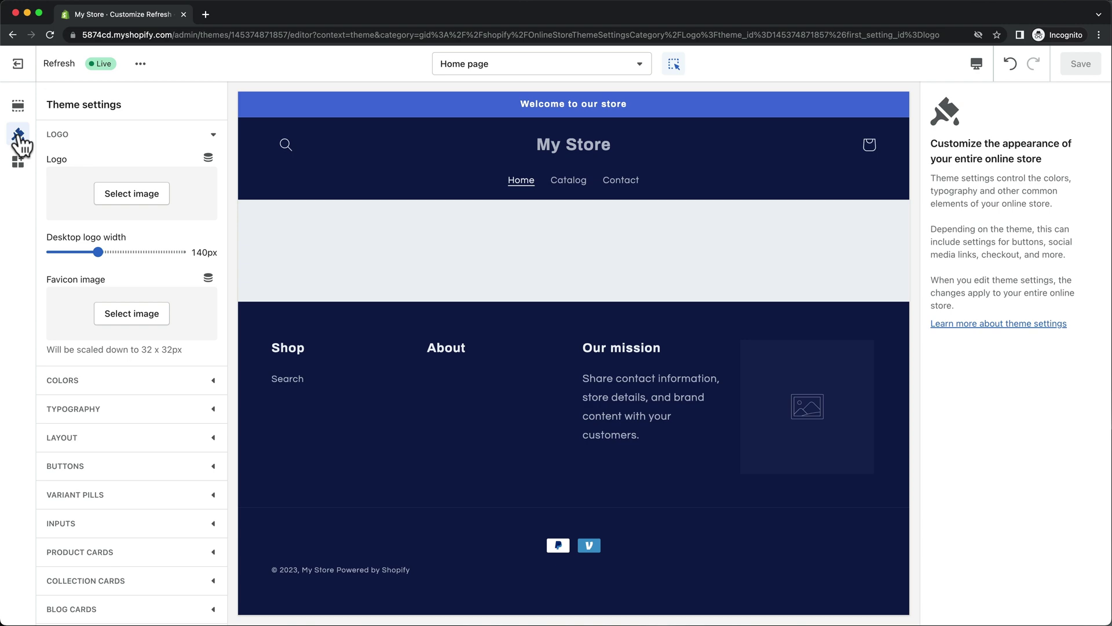
click(146, 203)
click(122, 279)
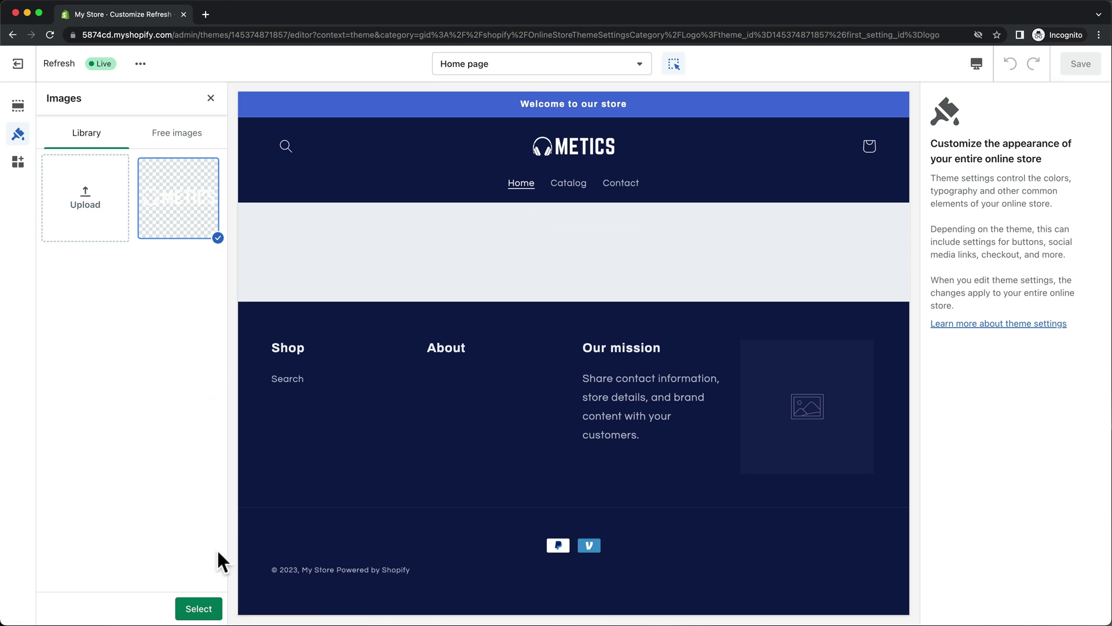
click(200, 608)
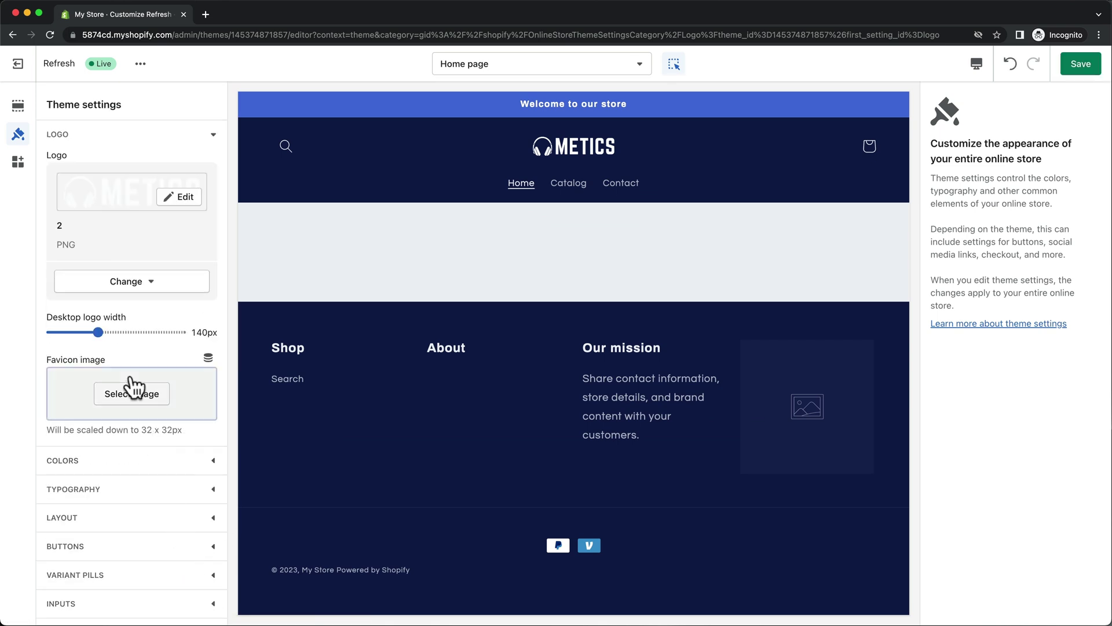
drag(99, 327, 112, 328)
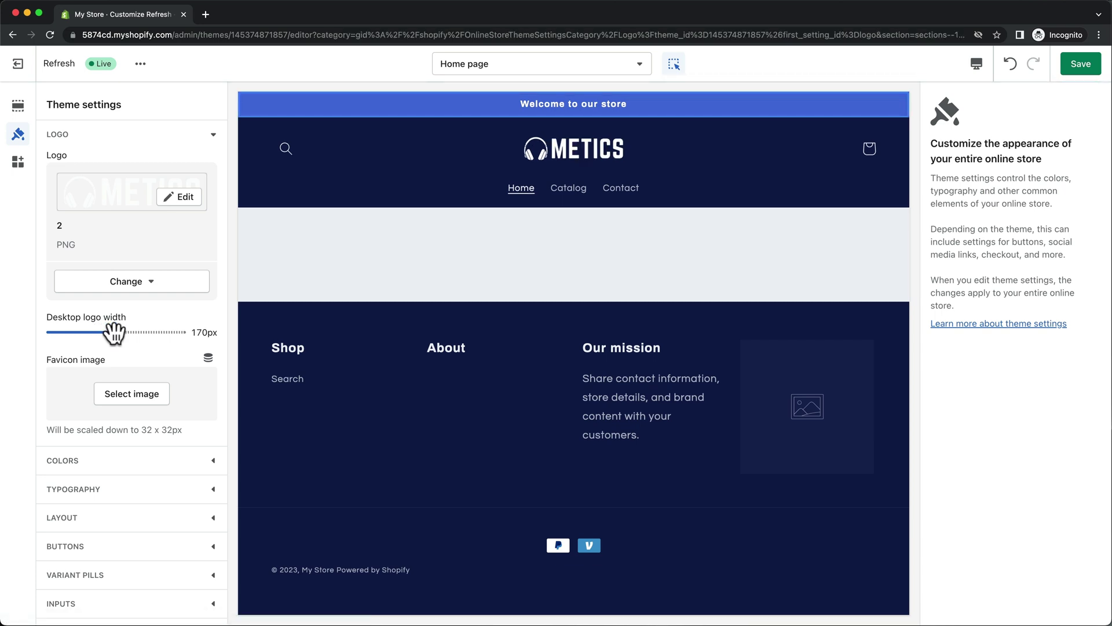
Change the announcement text to 'FREE SHIPPING WORLDWIDE' after trying a 'BLACK FRIDAY' 30% off message.
click(17, 106)
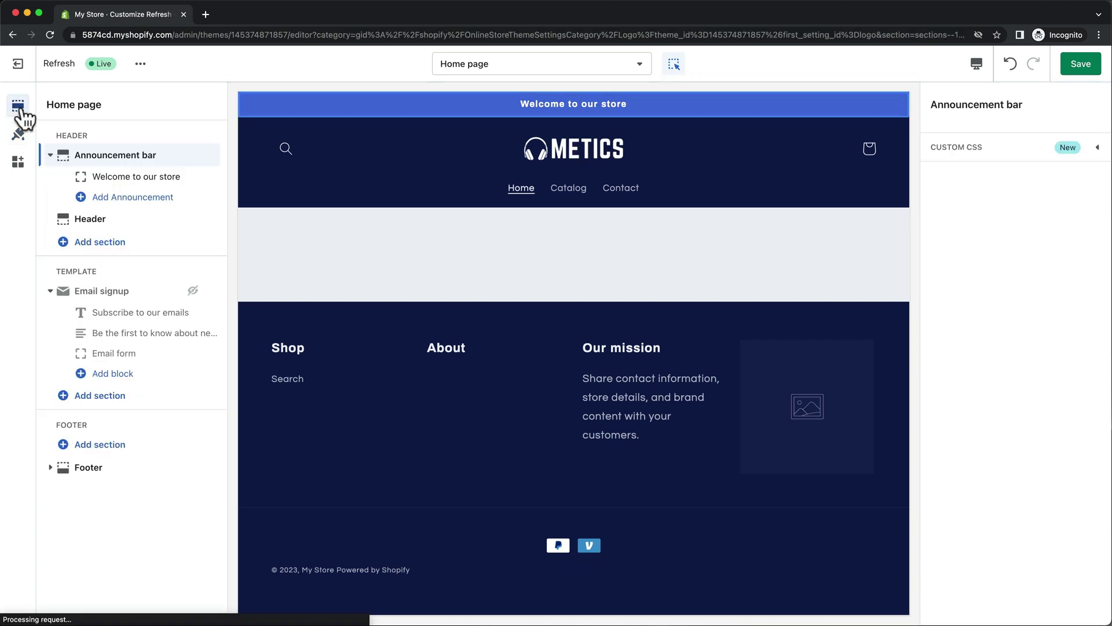
click(552, 103)
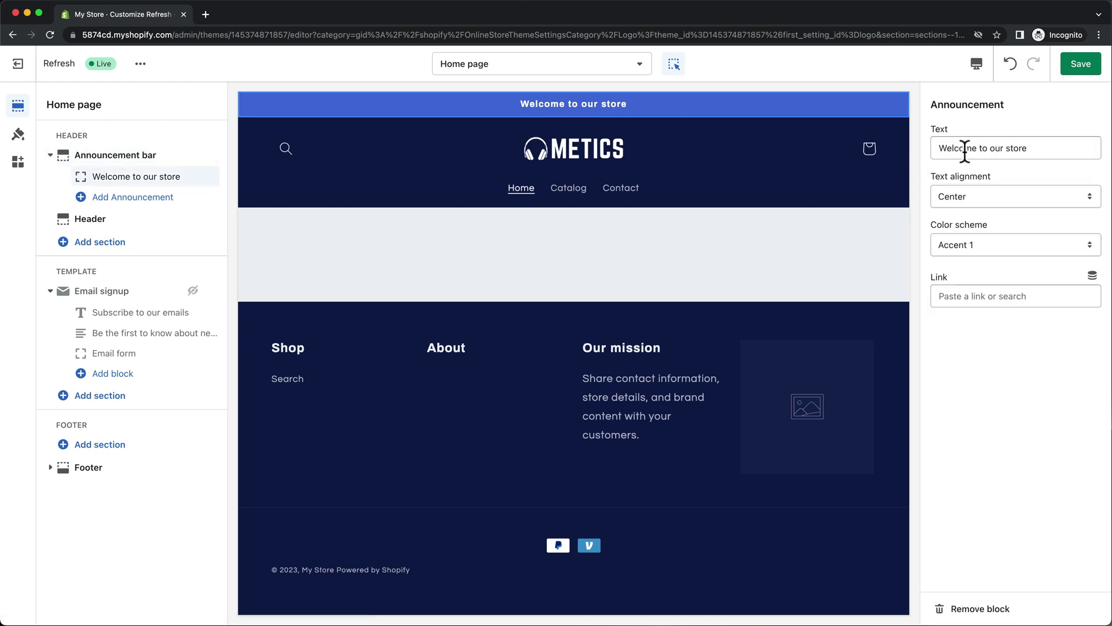
drag(1038, 145, 936, 148)
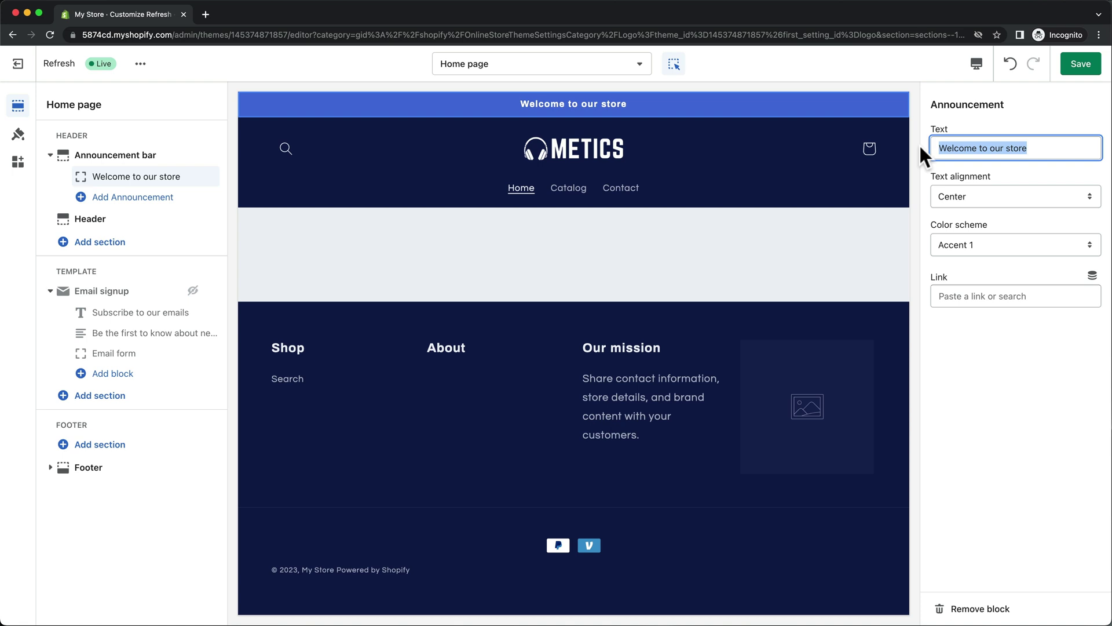
text(Use Code ")
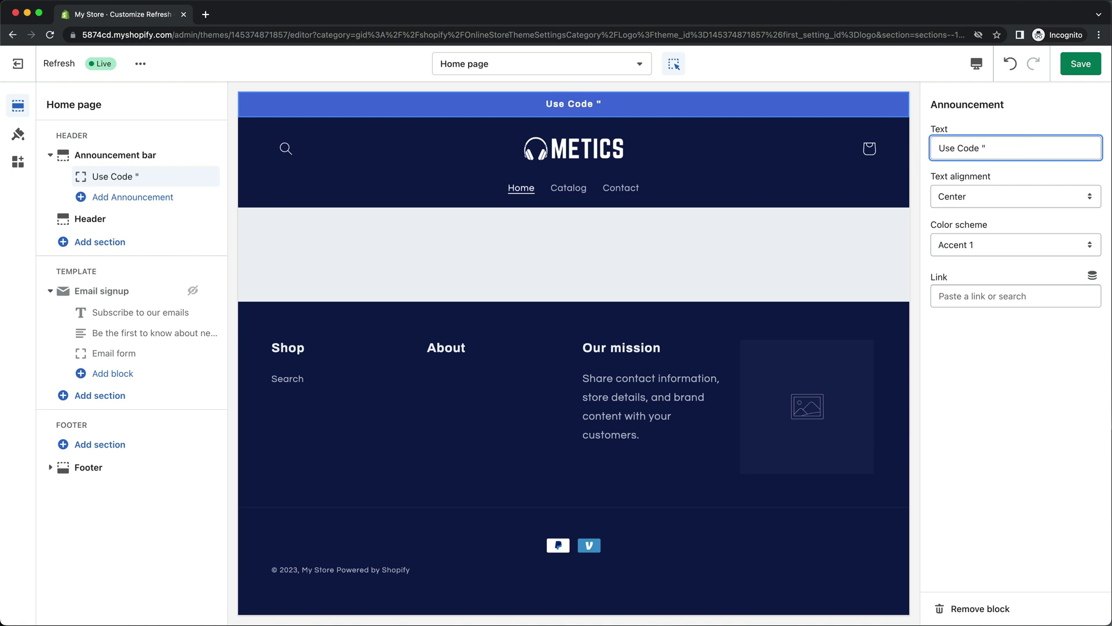
text(BLACK FRIDAY" FOR 30)
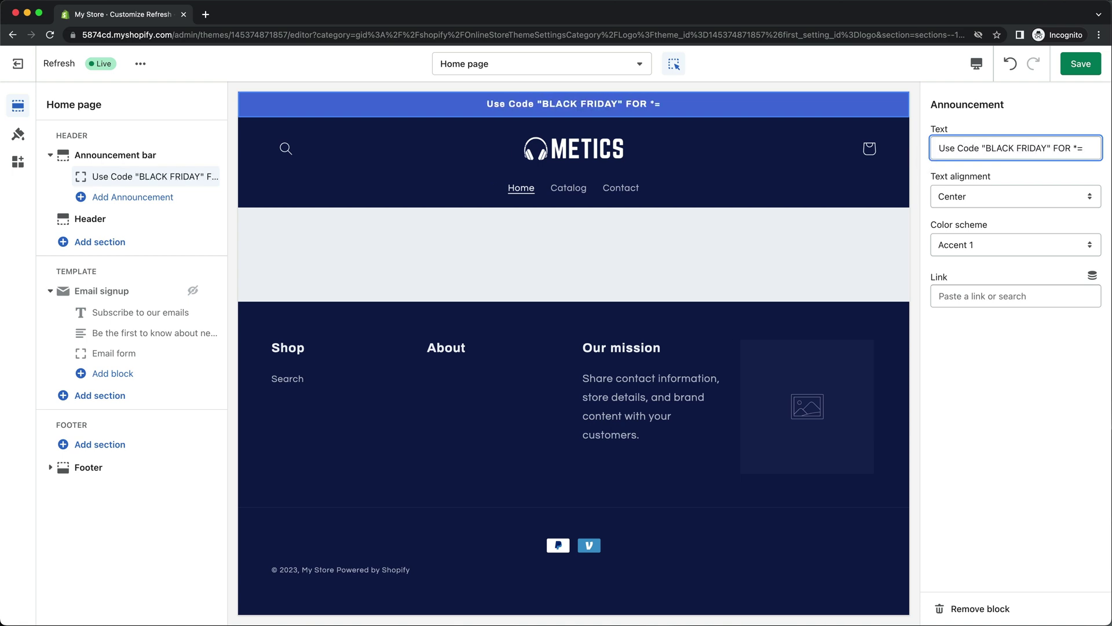
text(% OFF)
drag(1085, 144, 923, 145)
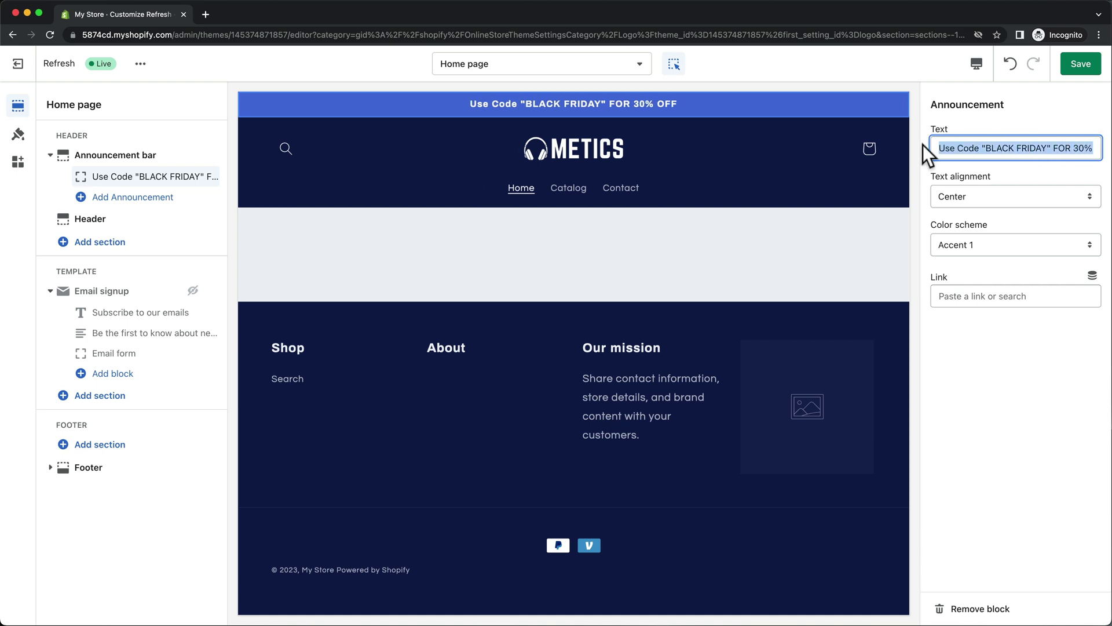
text(FREE SHIPPING WORLDWIDE)
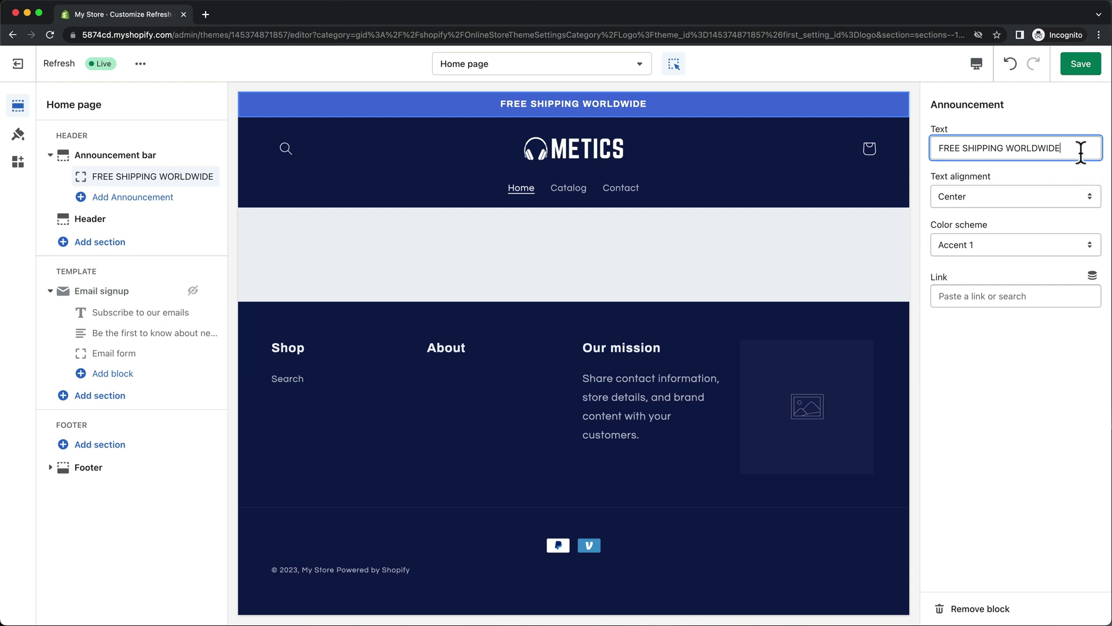
drag(1081, 149, 908, 144)
key(BackSpace)
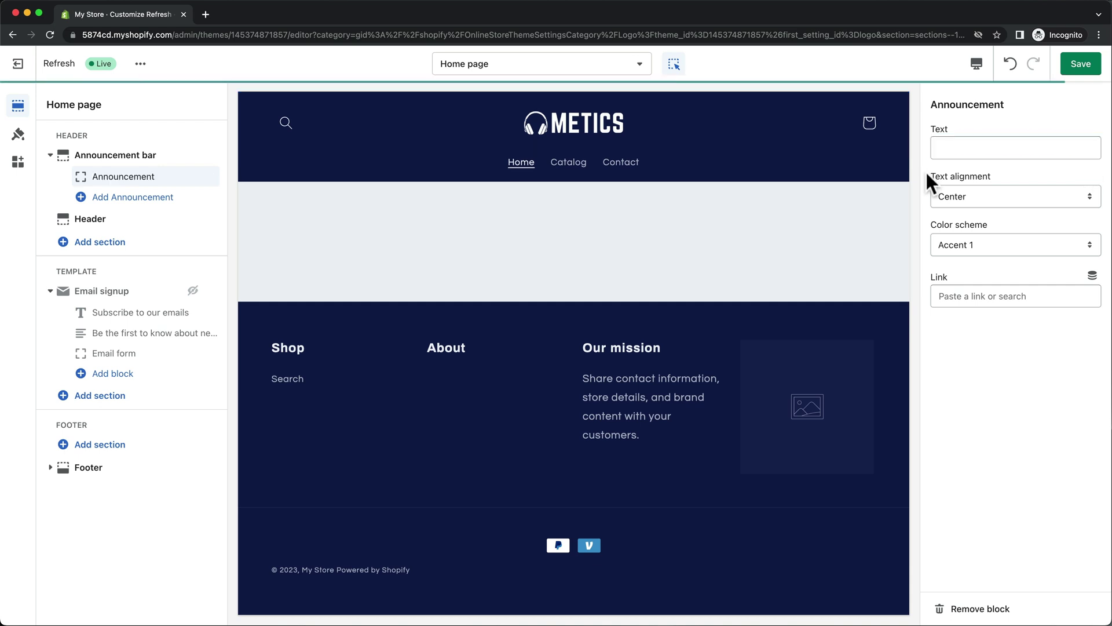
key(ctrl+z)
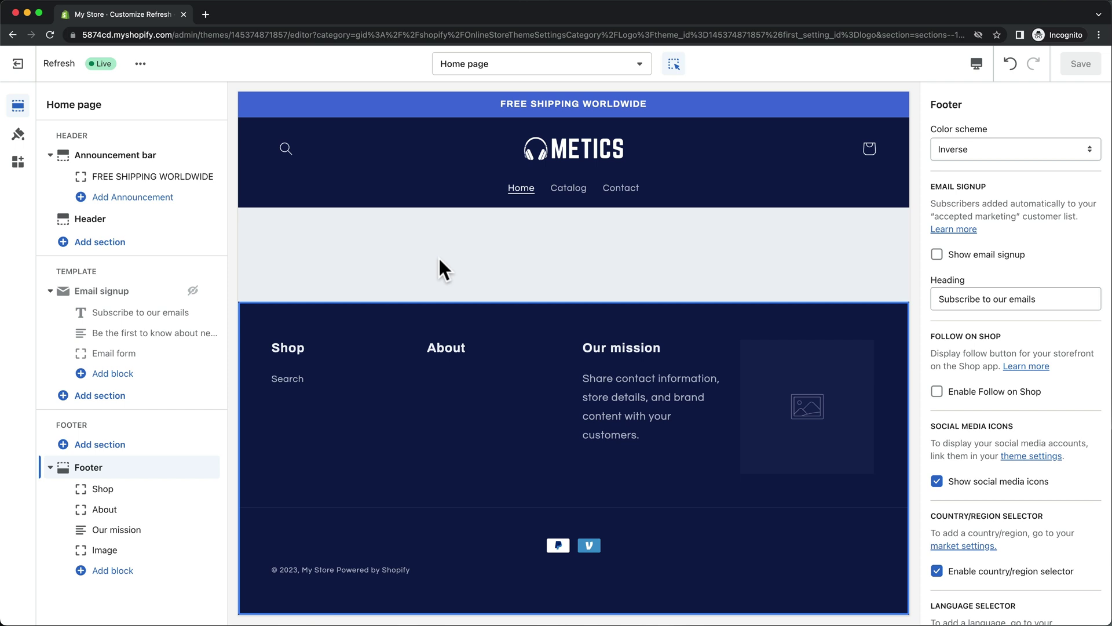
Open the section picker under the home page Template.
click(121, 397)
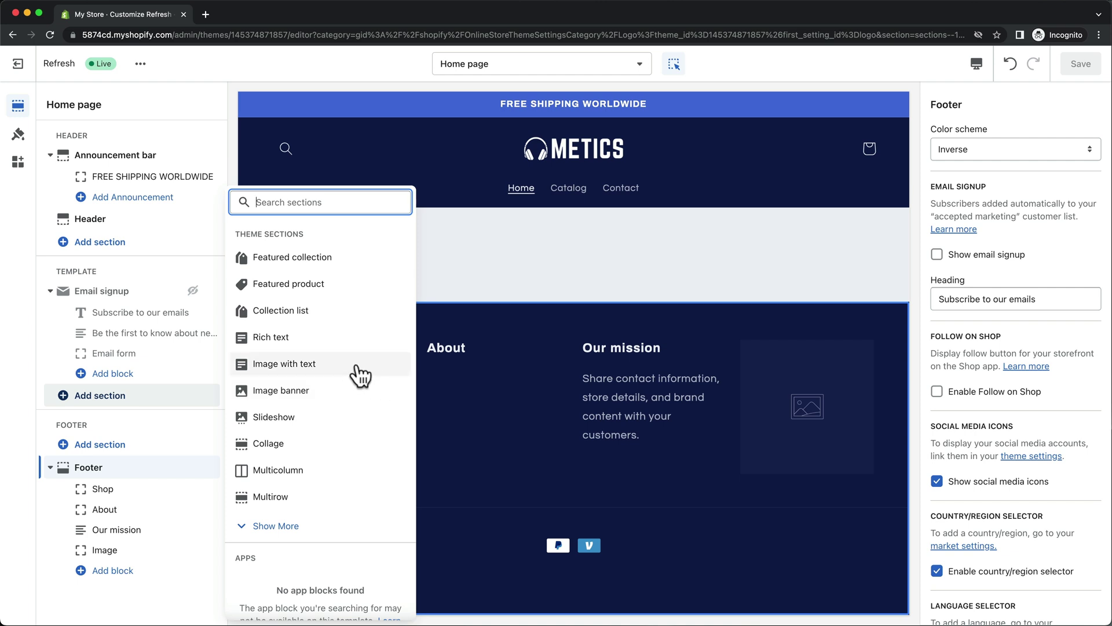
Add an Image with text section using the free 'headphones' photo of a man putting on headphones.
click(325, 376)
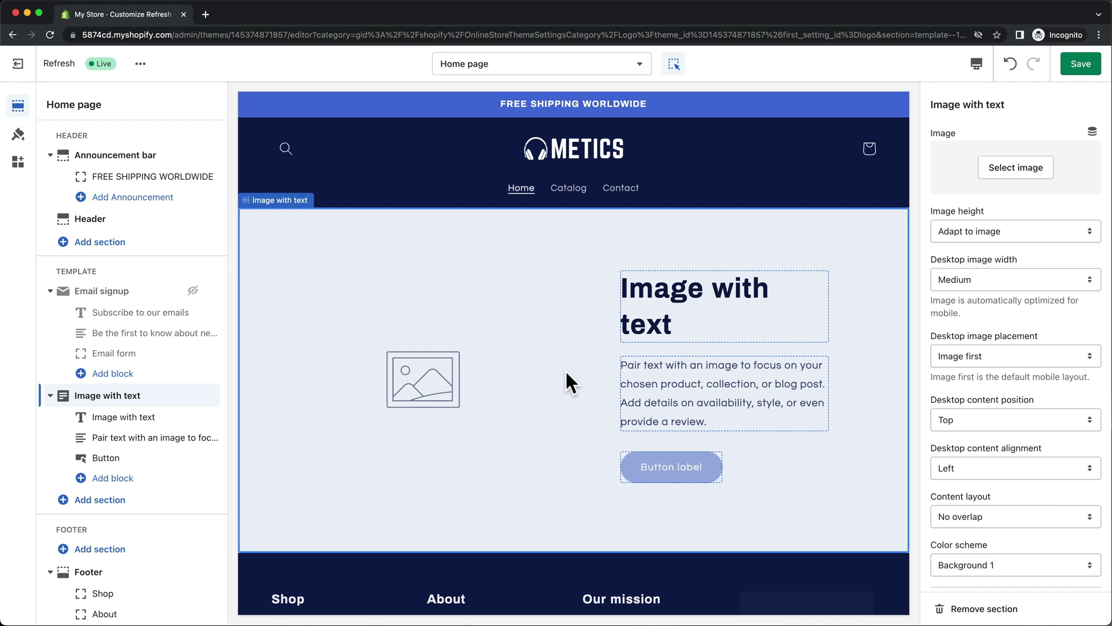
click(1022, 174)
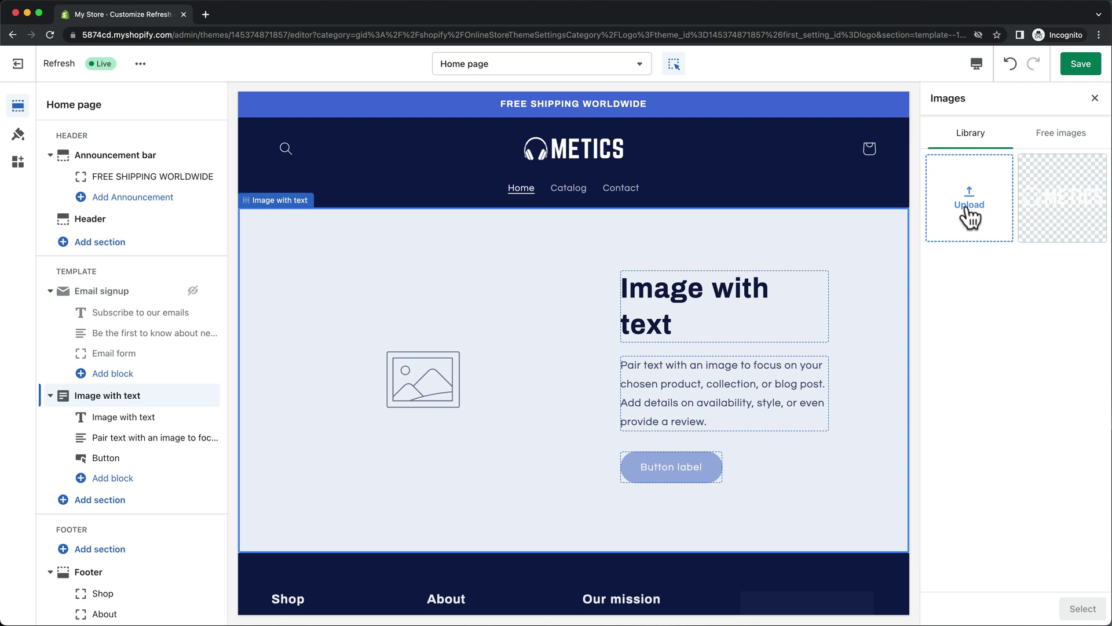
click(1050, 140)
click(1015, 170)
text(headphones)
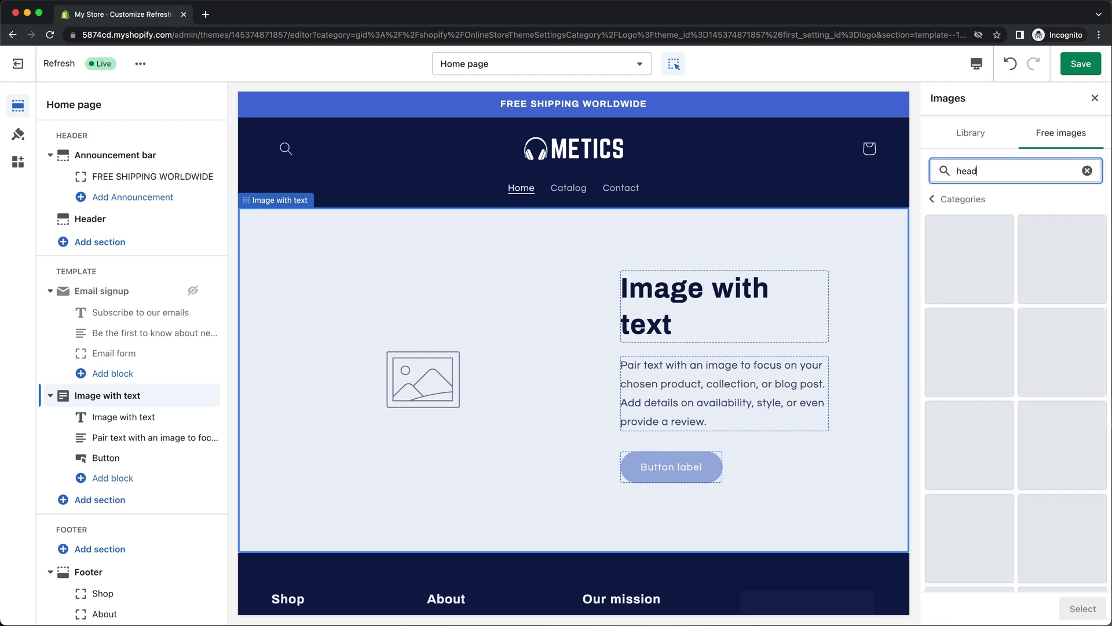
scroll(991, 379, down, 5)
click(990, 380)
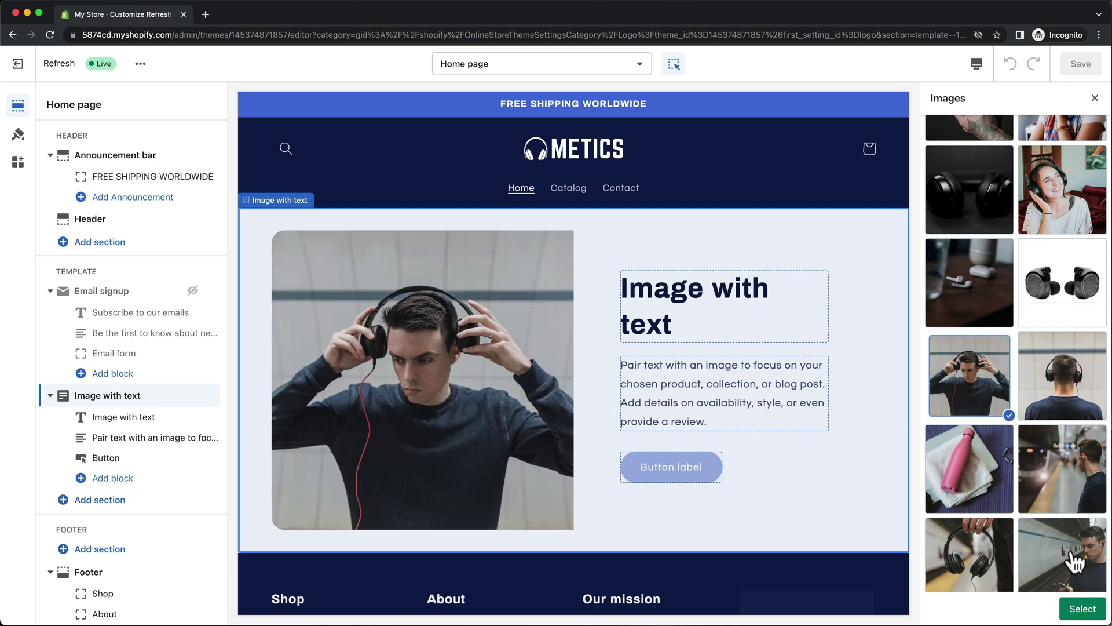
click(1079, 608)
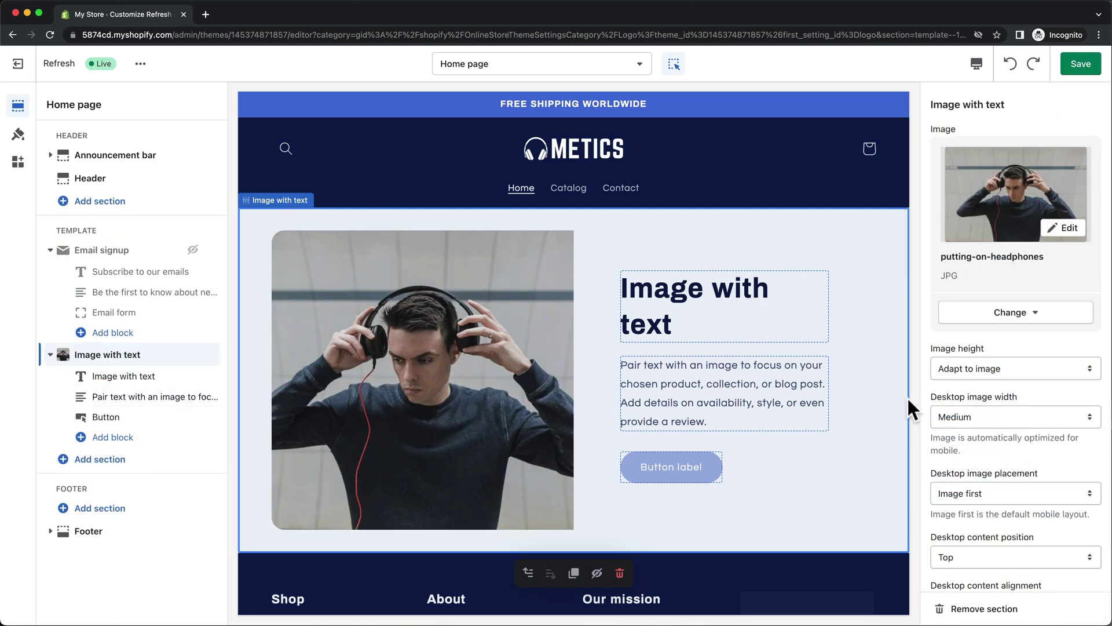
Set the image height to Medium, desktop width to Large, and place the image second.
click(961, 368)
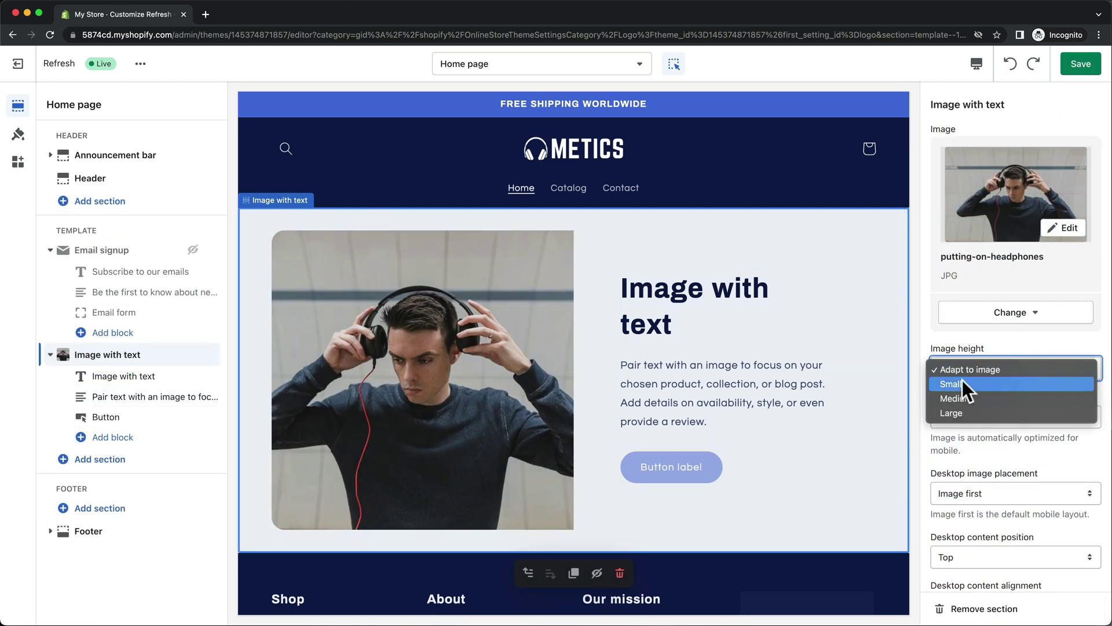
click(960, 394)
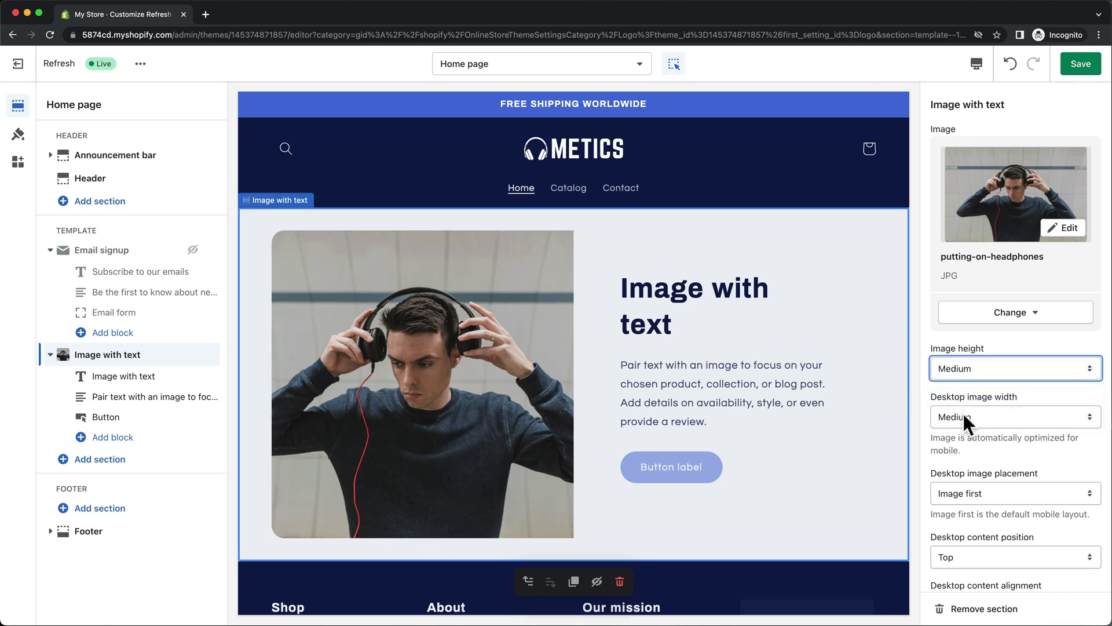
click(962, 415)
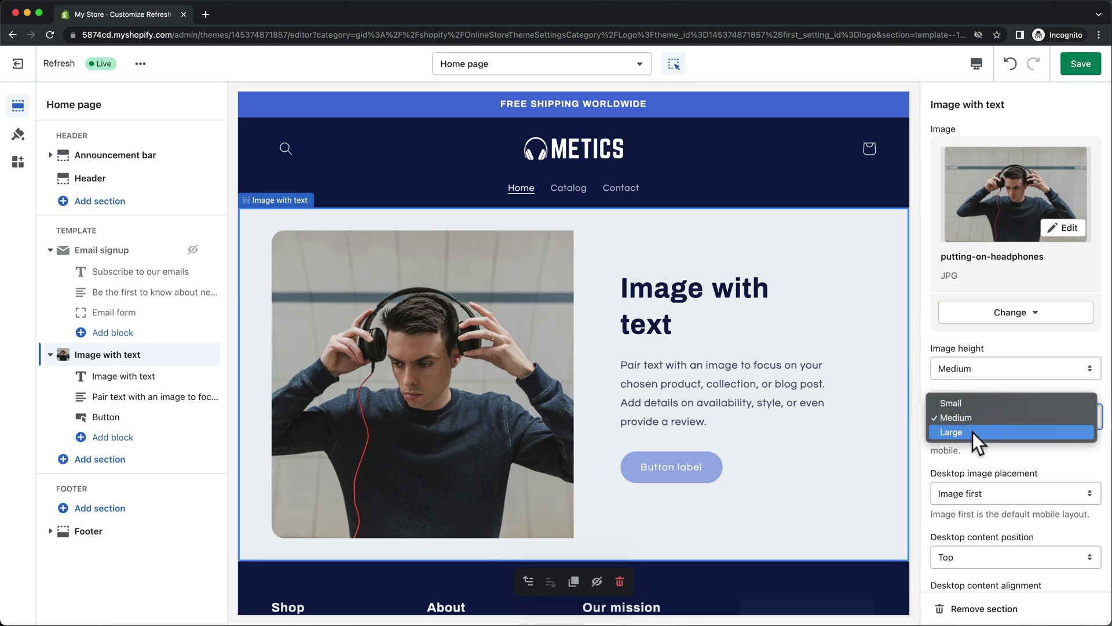
click(972, 433)
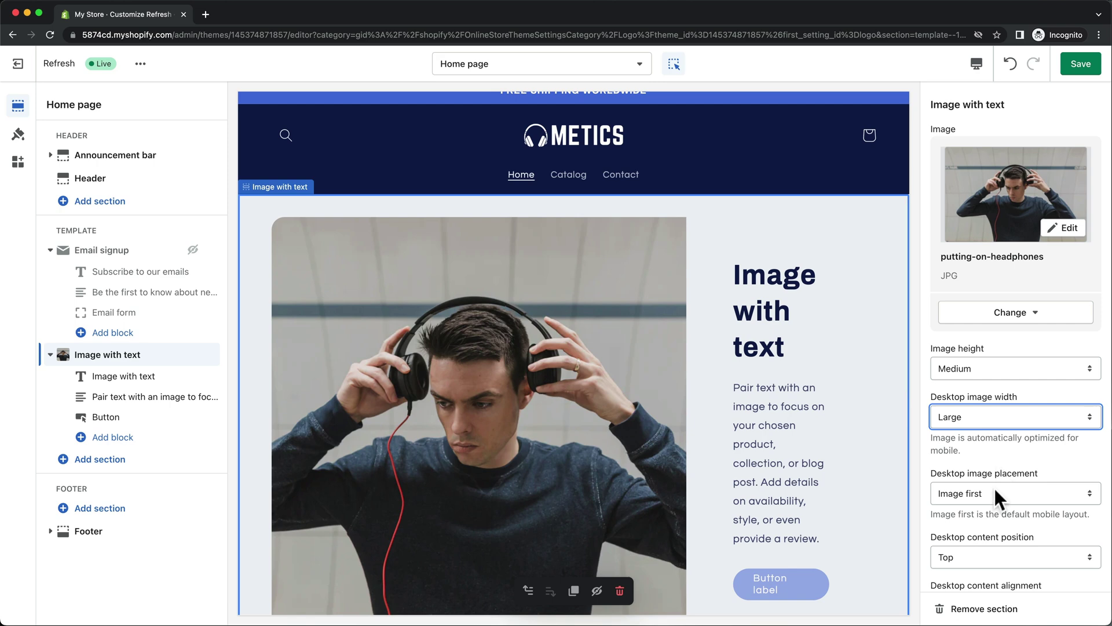
click(991, 492)
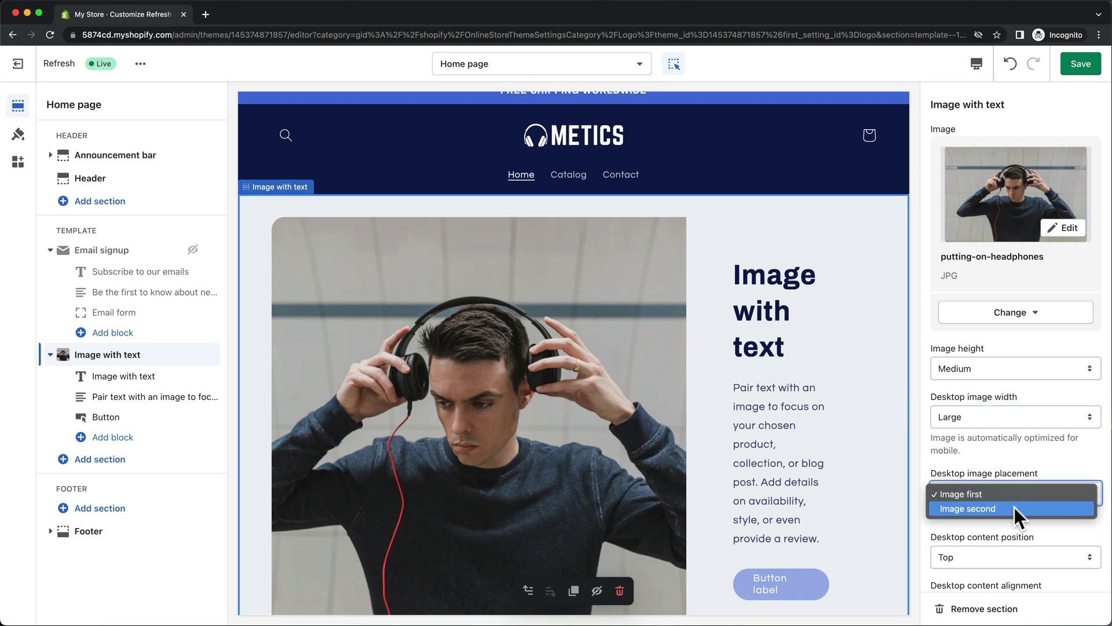
click(1016, 510)
Set content position Middle, alignment Left, Overlap layout, and the Background 2 color scheme.
scroll(1013, 506, down, 3)
click(998, 391)
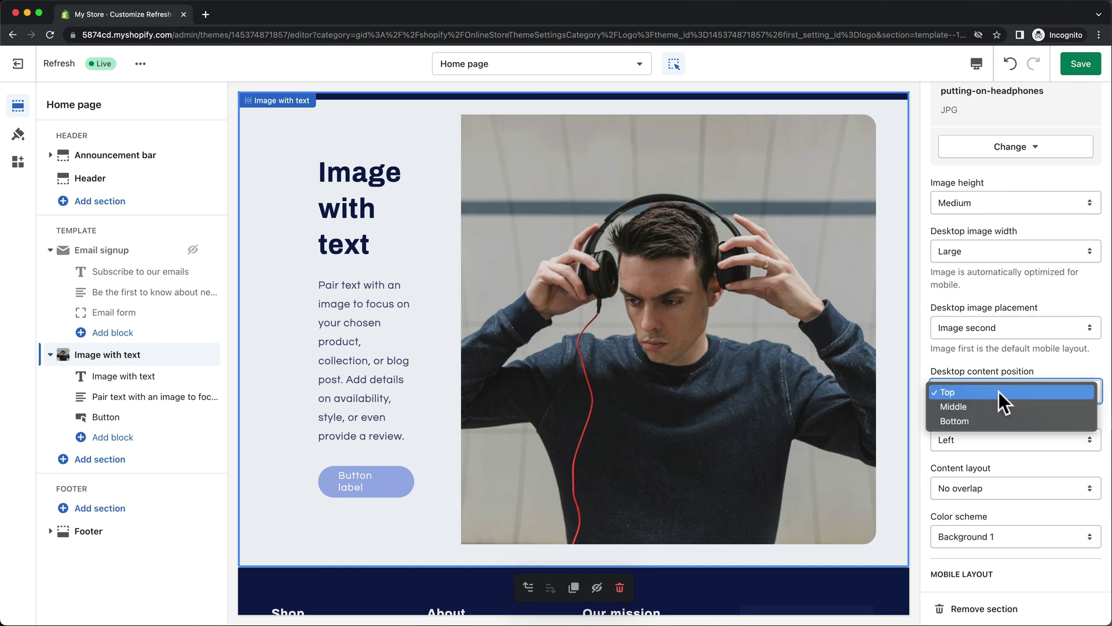
click(1007, 406)
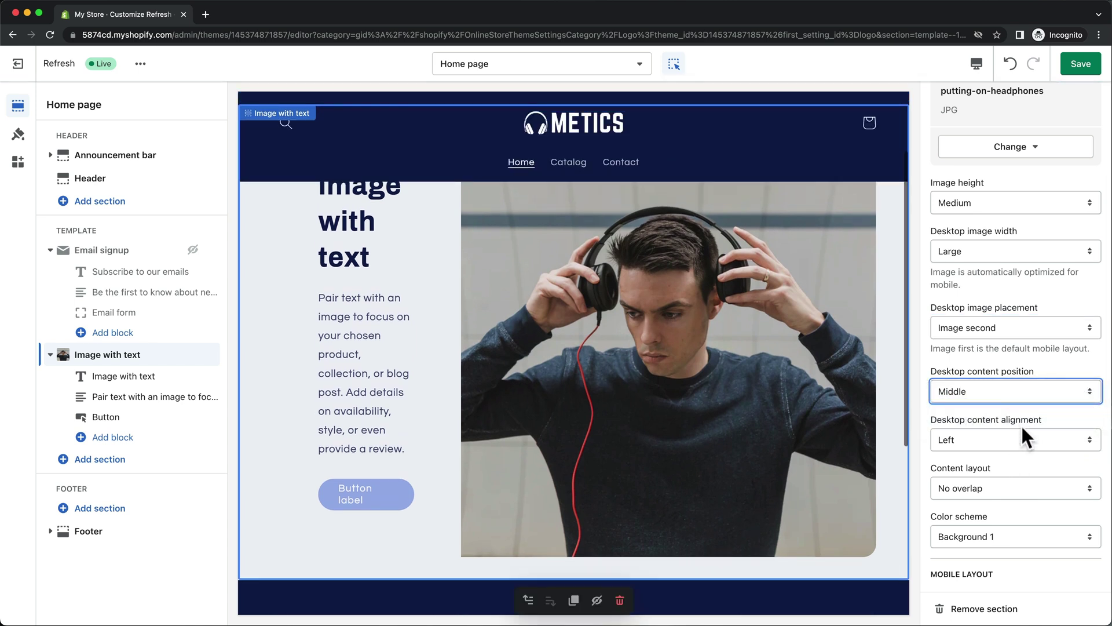
click(1017, 436)
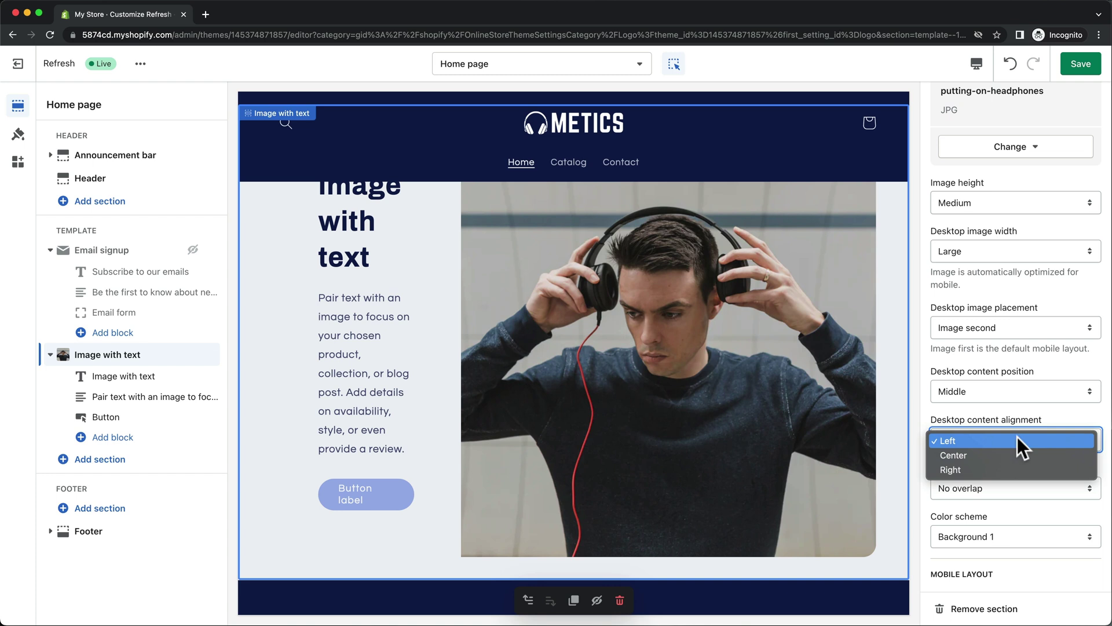
click(1017, 437)
click(1020, 488)
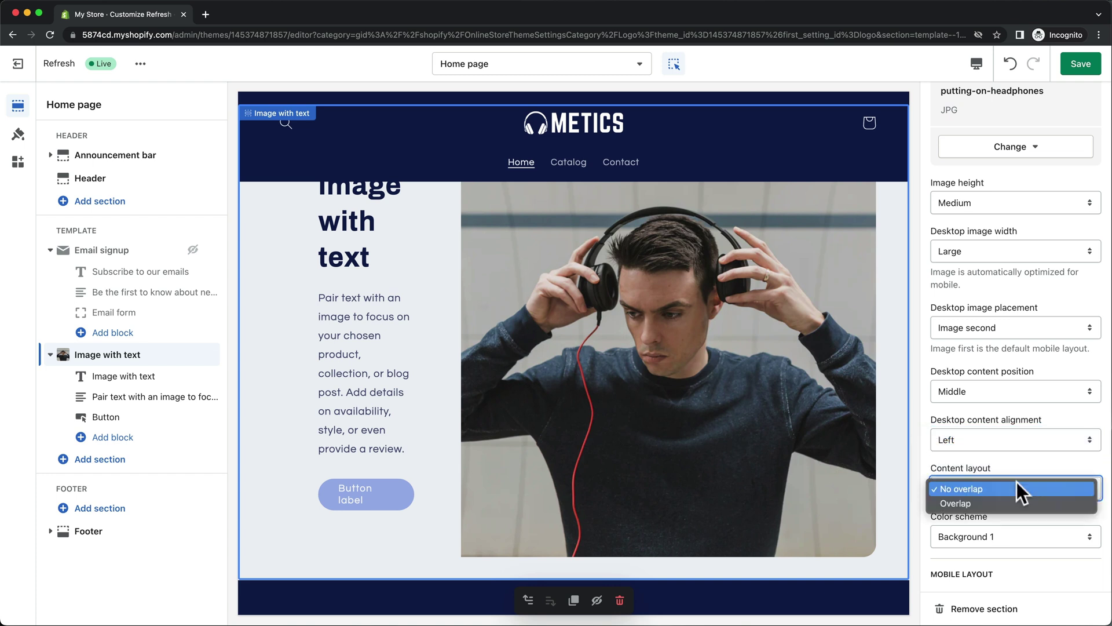
click(1026, 499)
scroll(1024, 495, down, 3)
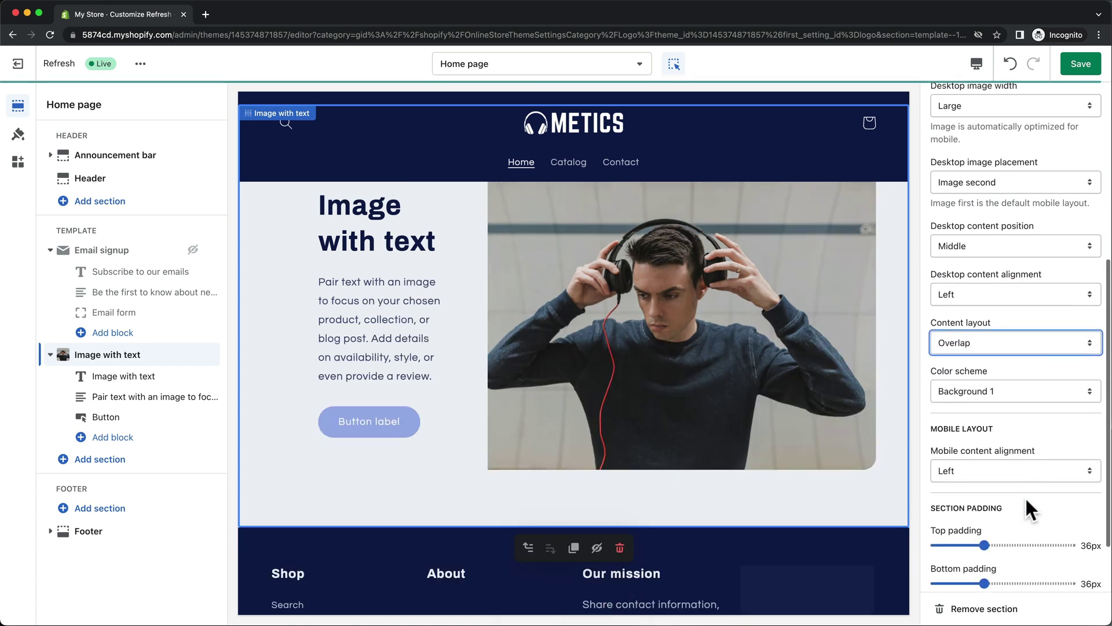
click(1020, 388)
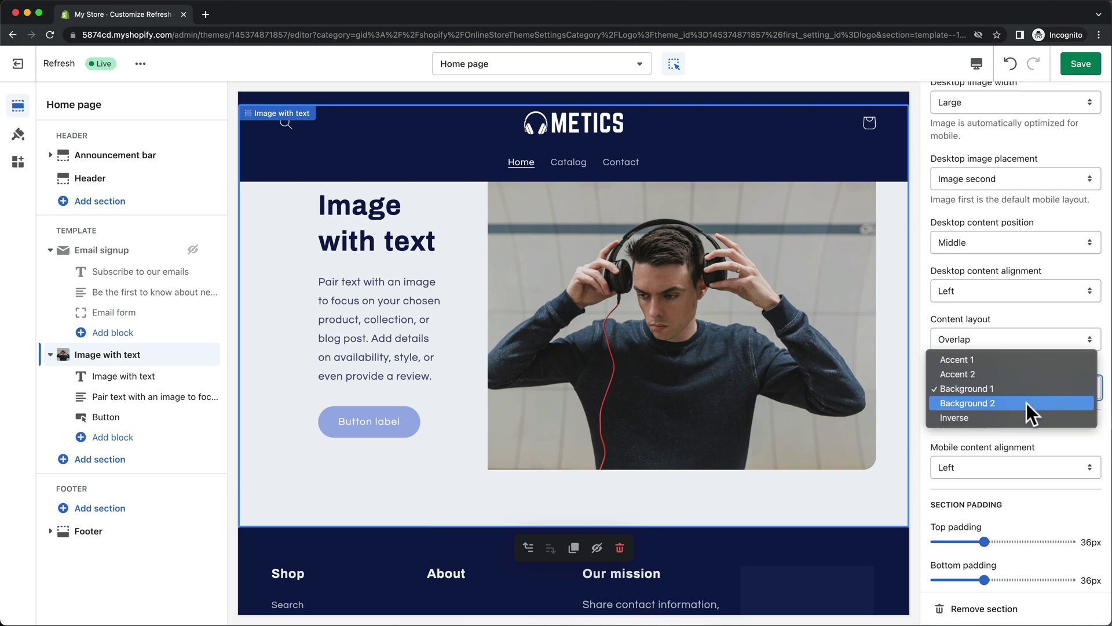
click(1027, 403)
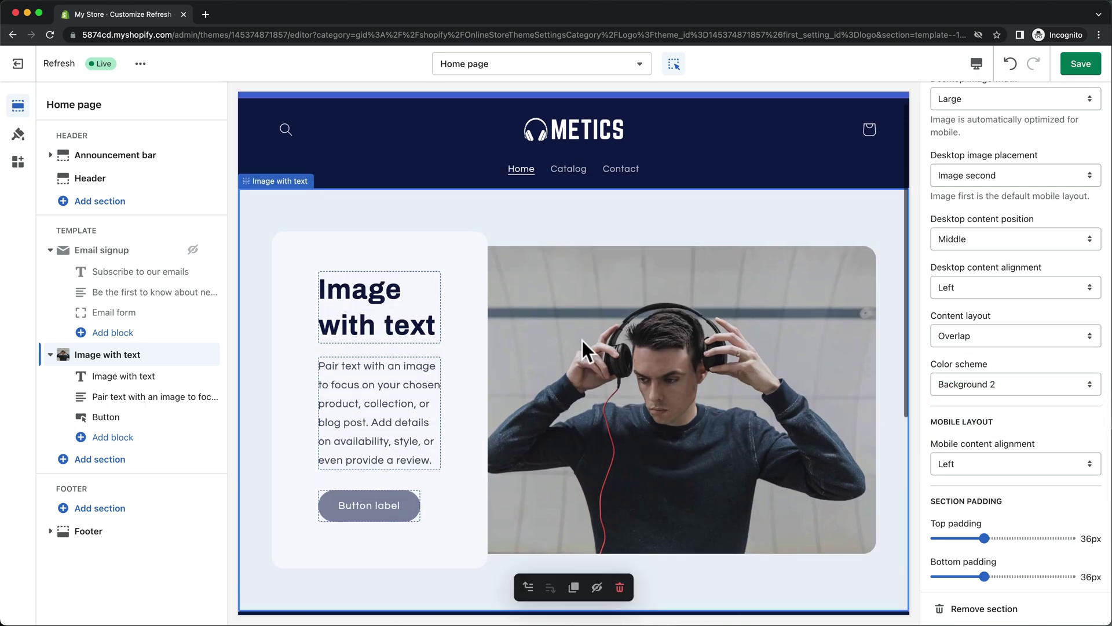
click(389, 297)
Change the heading to 'Experience Perfect Sound' at Small size.
drag(1005, 148, 923, 147)
text(Experience Per)
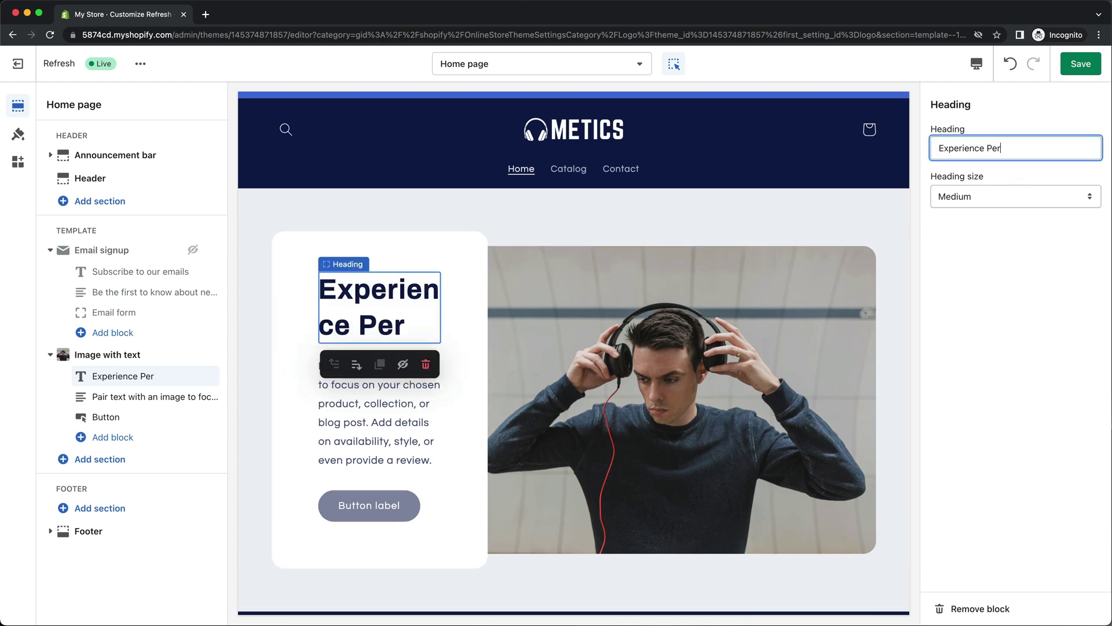
text(fect Sound)
click(979, 188)
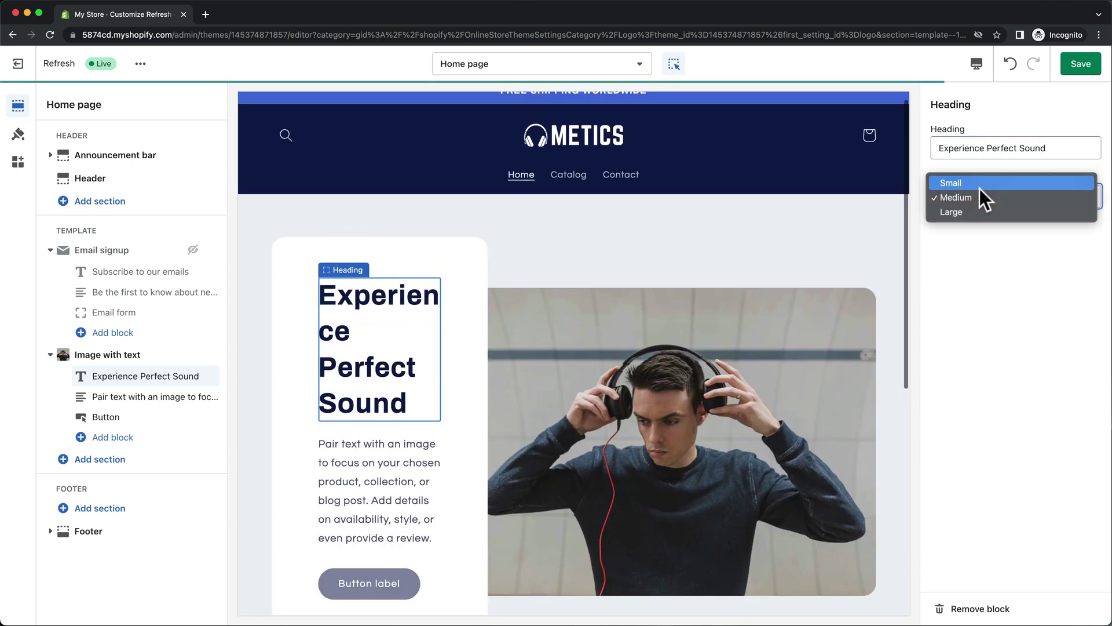
click(979, 186)
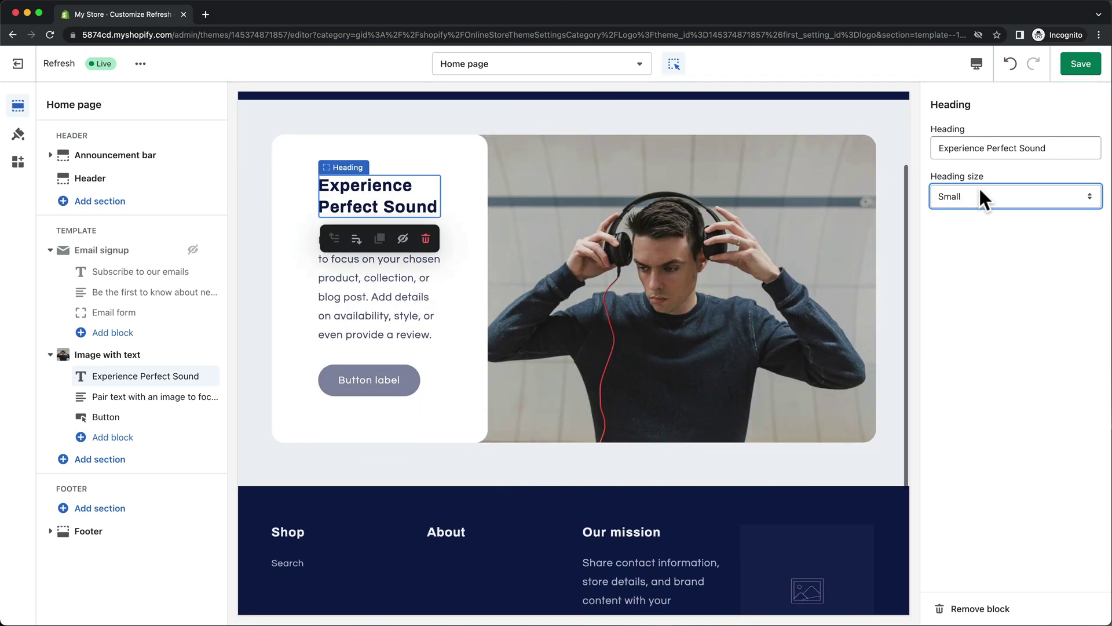
Replace the paragraph with 'Elevate your audio experience with our headphones.'.
click(402, 287)
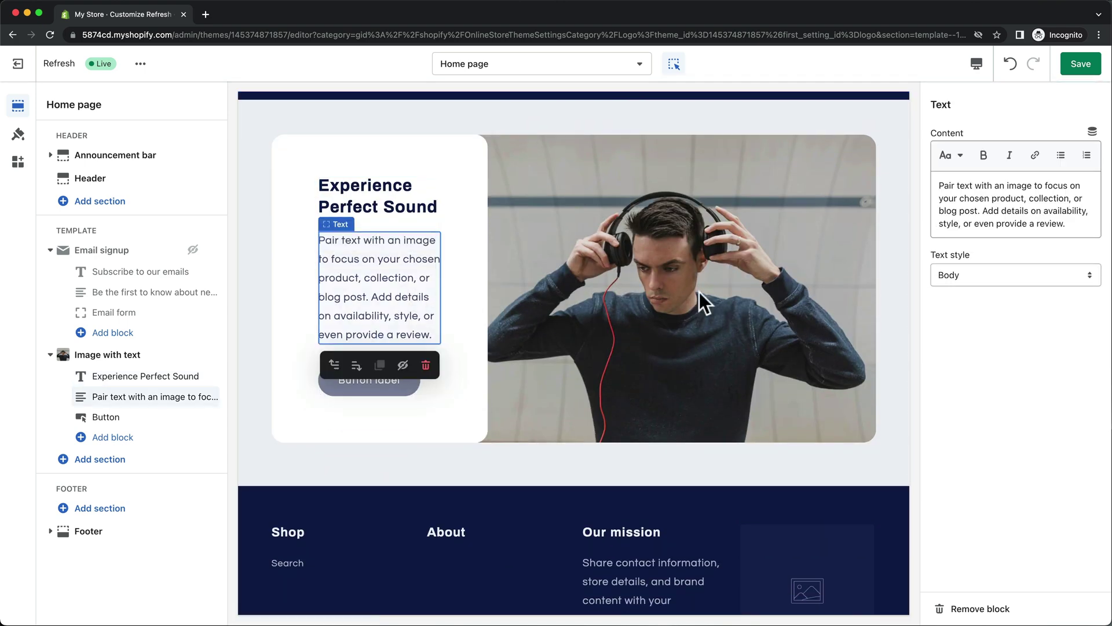
click(1059, 223)
key(ctrl+a)
text(Elevate your audio experience with our headphones.)
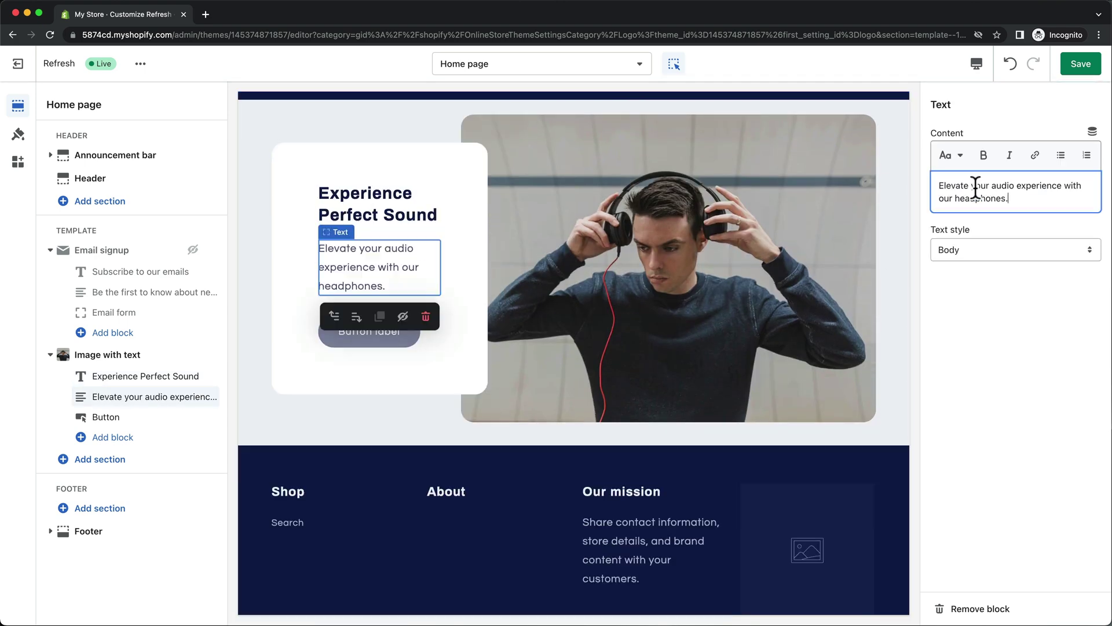
Set the Image with text section's desktop image width to Medium.
click(896, 281)
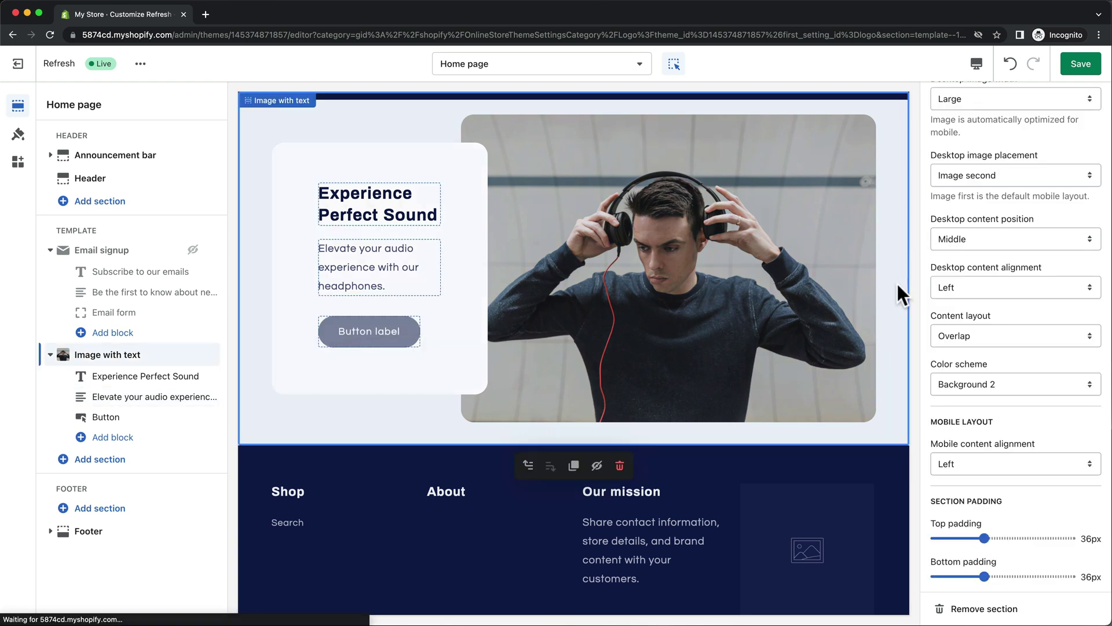
scroll(958, 258, up, 4)
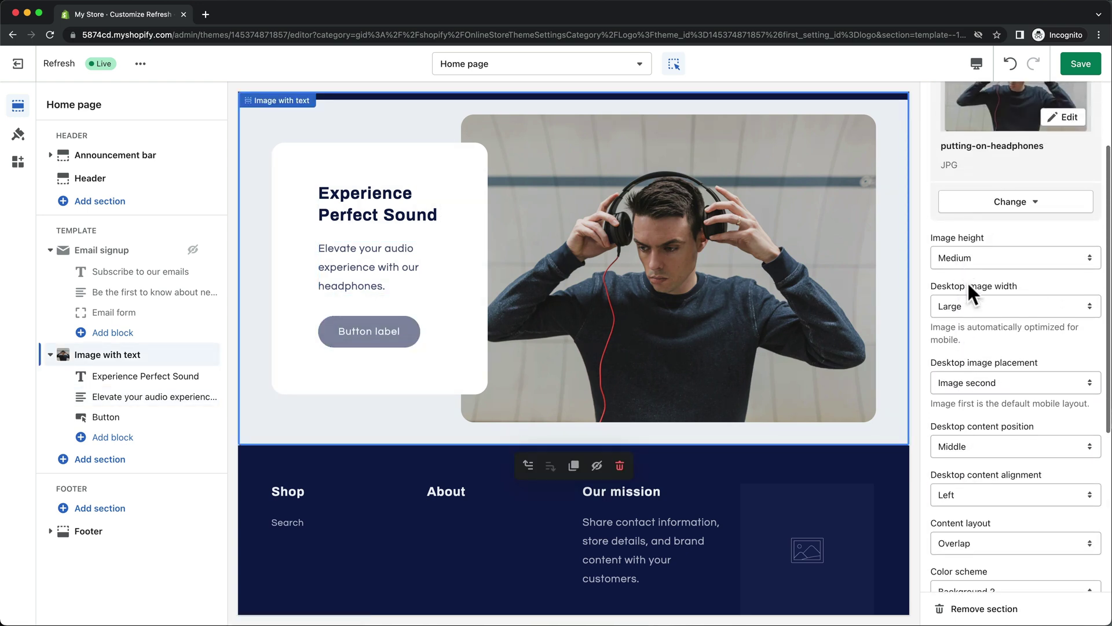
click(966, 303)
click(973, 291)
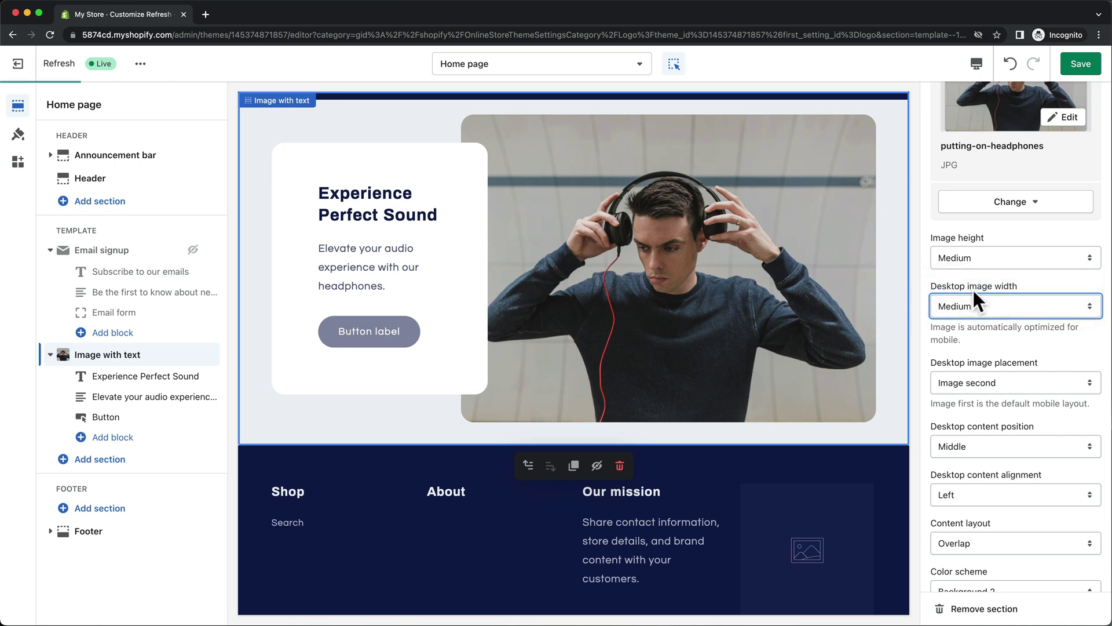
Set the Typography headings and body font size scales to 100%.
click(18, 134)
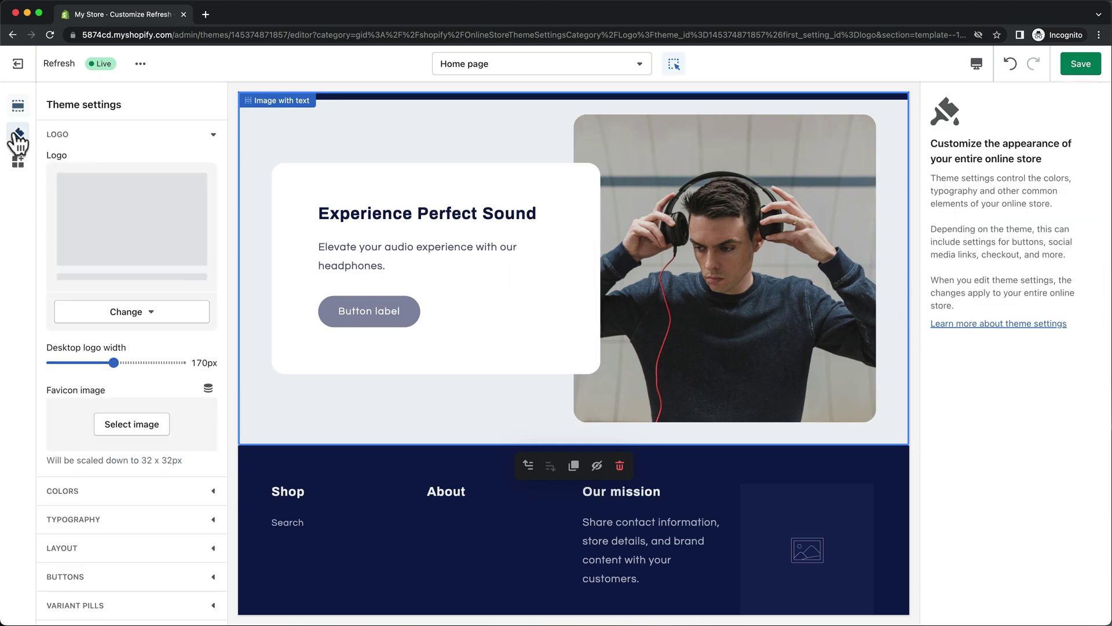
click(212, 467)
drag(78, 406, 51, 406)
scroll(153, 427, down, 3)
drag(73, 524, 45, 525)
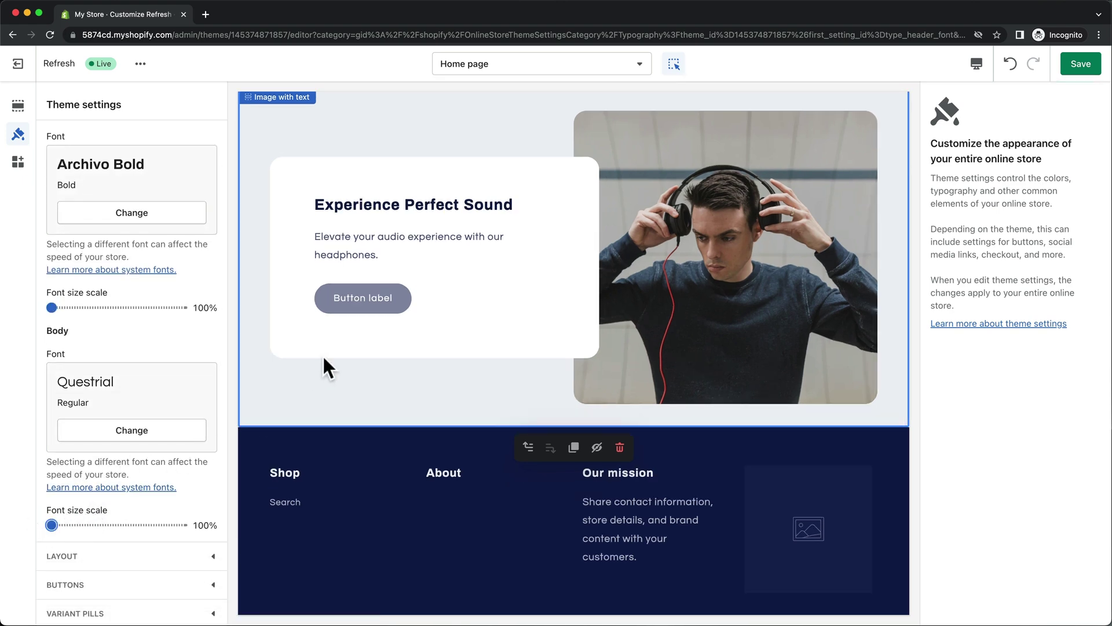
click(397, 302)
triple_click(979, 155)
Label the button 'Shop now', link it to All collections, and save the theme.
text(Shop now)
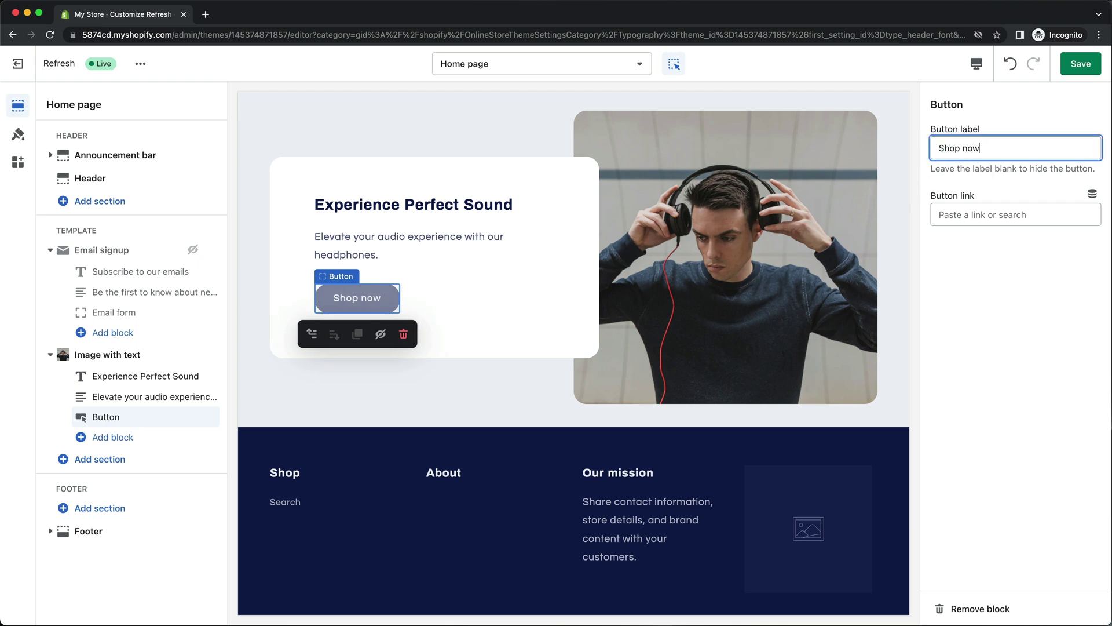
click(979, 214)
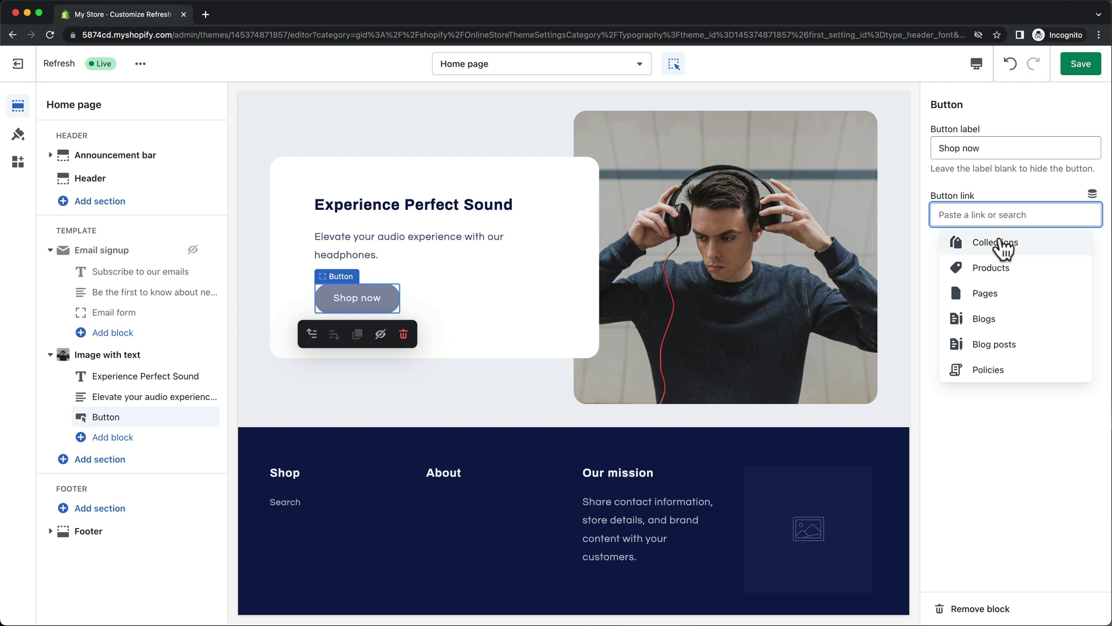
click(1001, 242)
click(1014, 168)
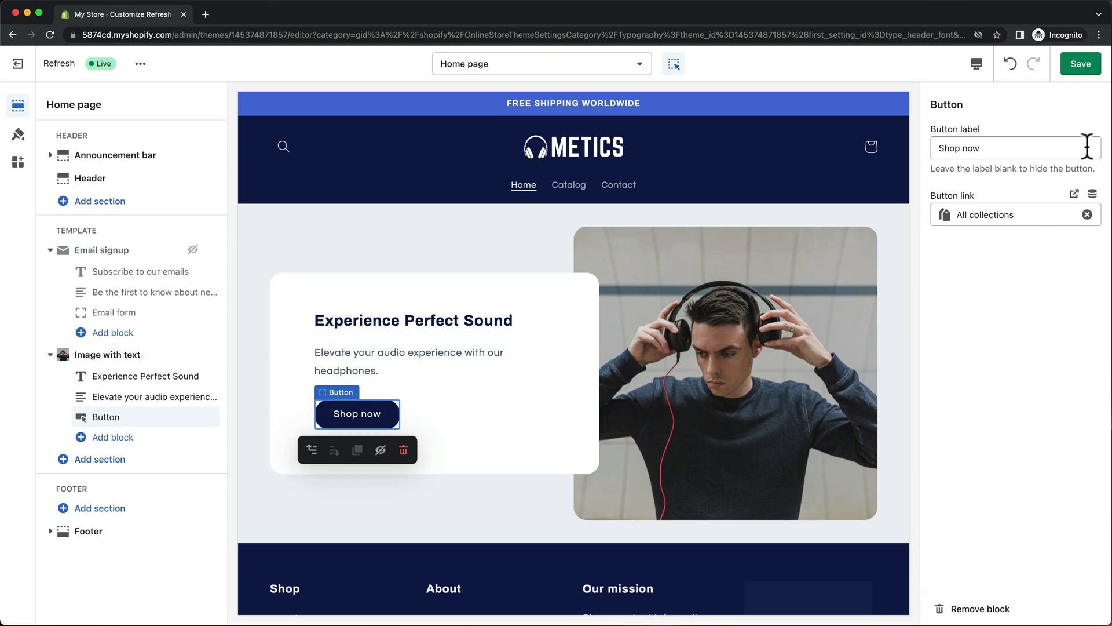
click(1084, 67)
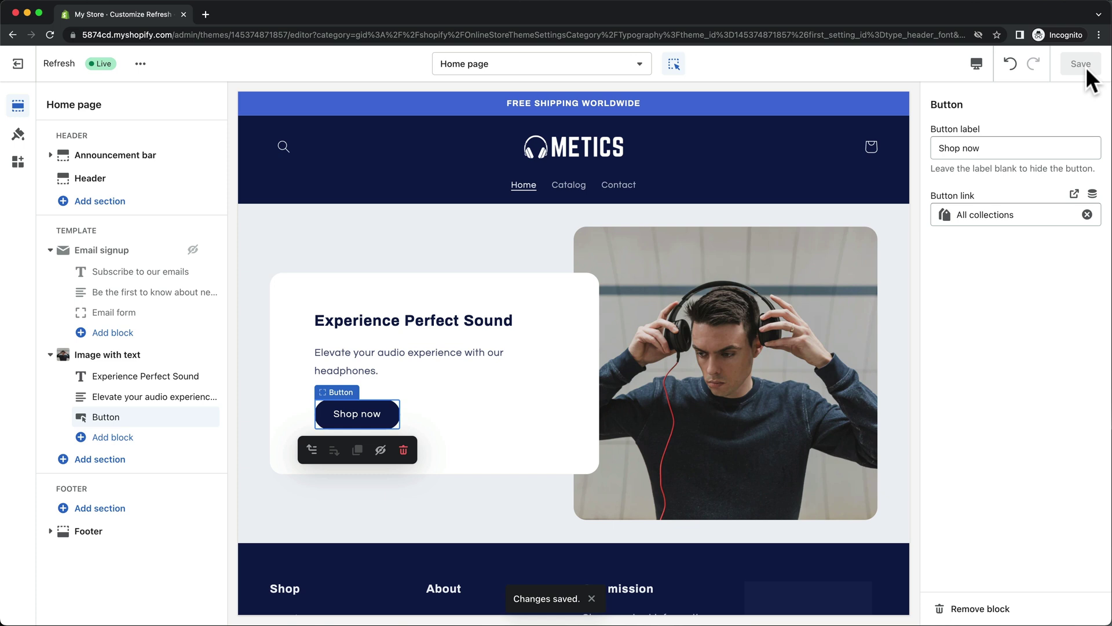
Add a Collection list section below the Image with text section.
click(141, 461)
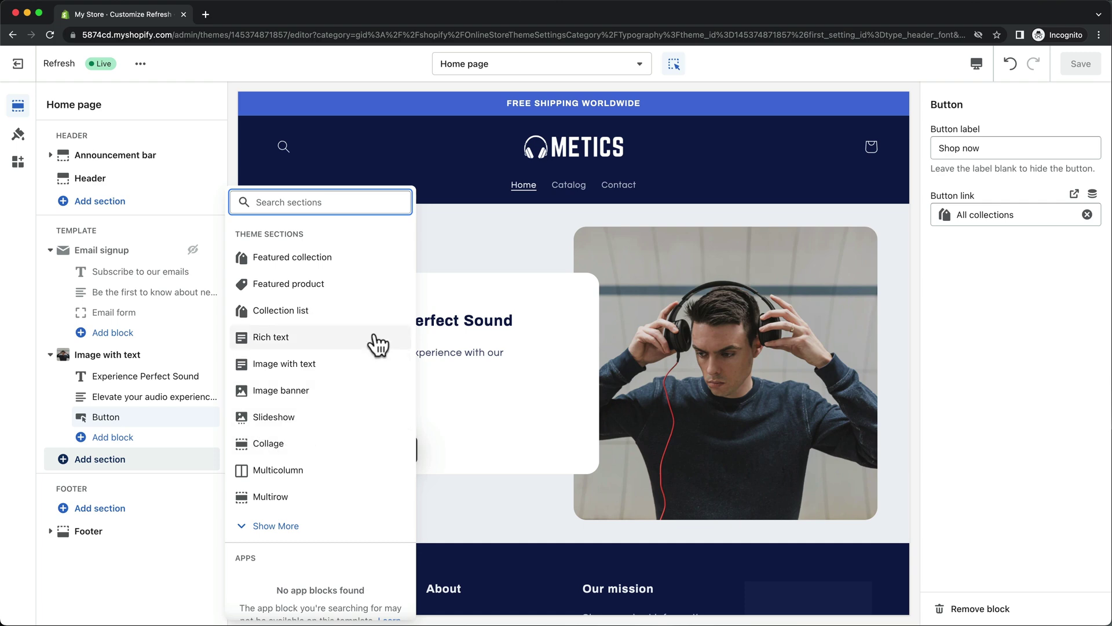
click(373, 319)
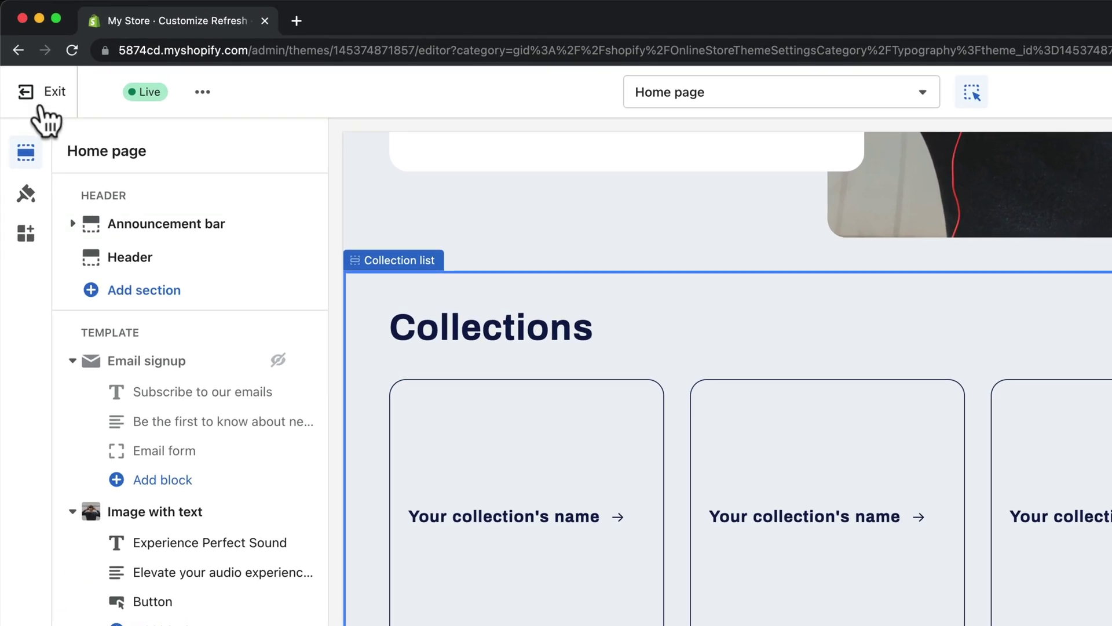
Open the store admin in a new tab and go to the empty Products page.
right_click(41, 106)
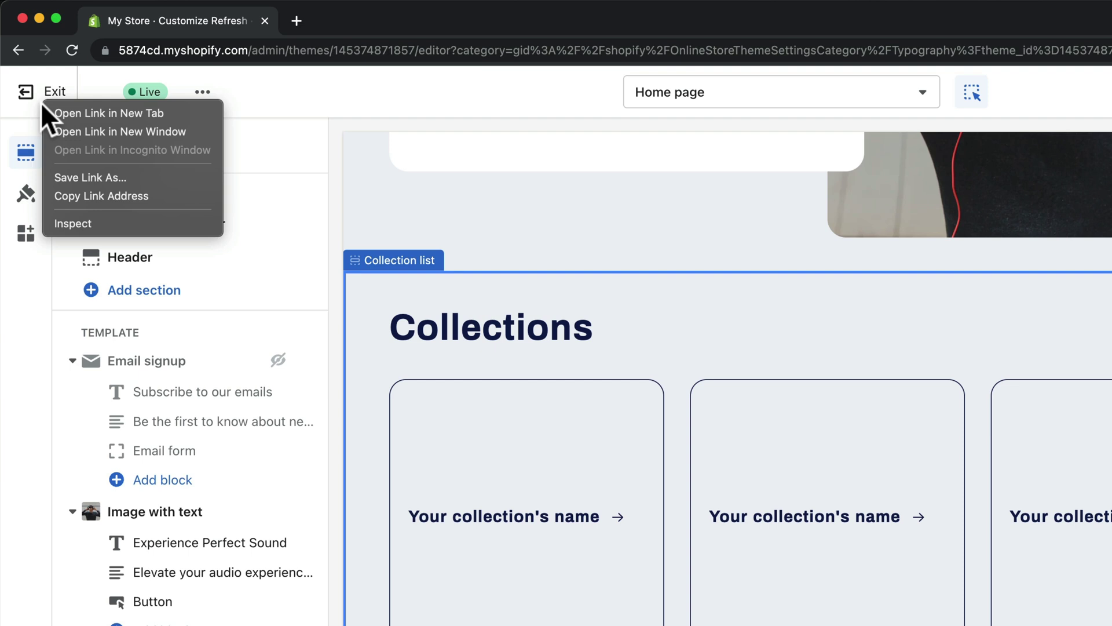
click(72, 114)
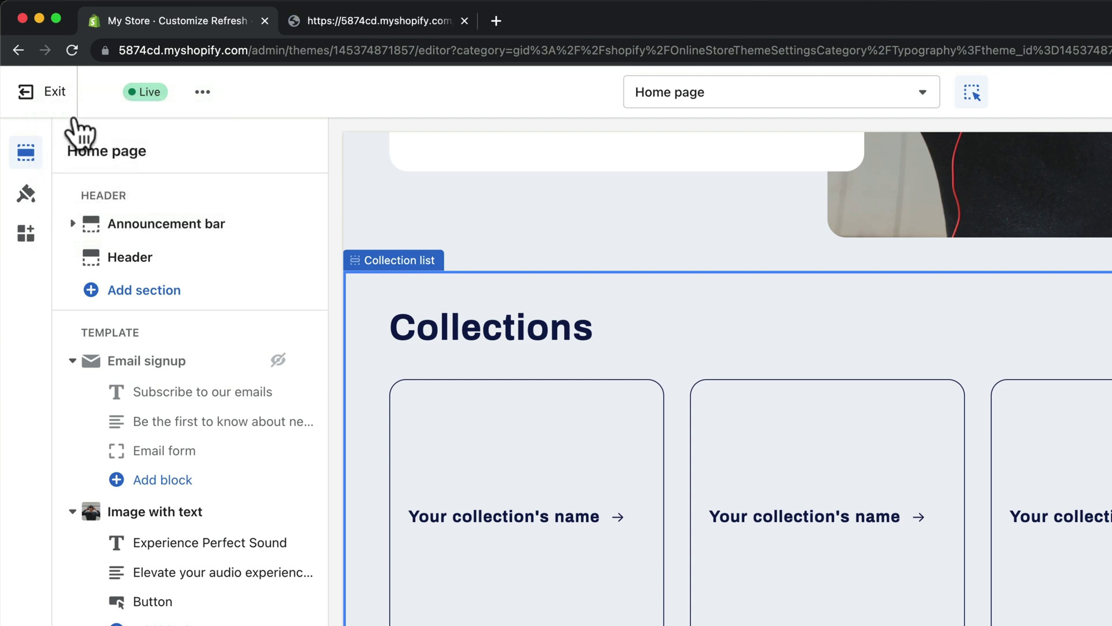
click(362, 26)
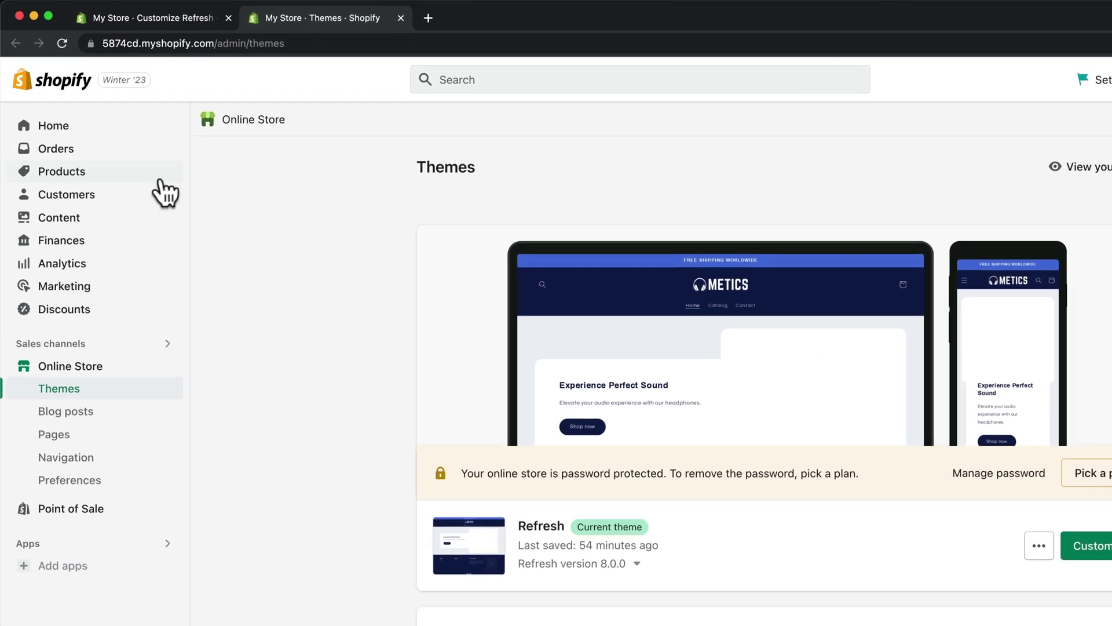
click(123, 184)
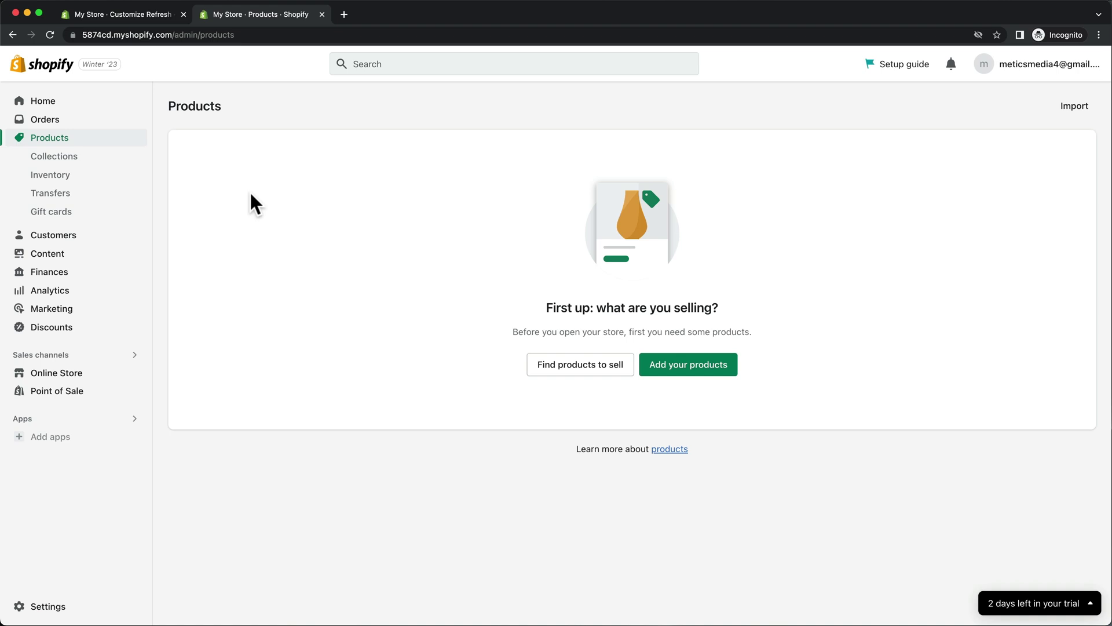
Create a new product titled 'Earbuds Pro 7' and paste in its description.
click(666, 378)
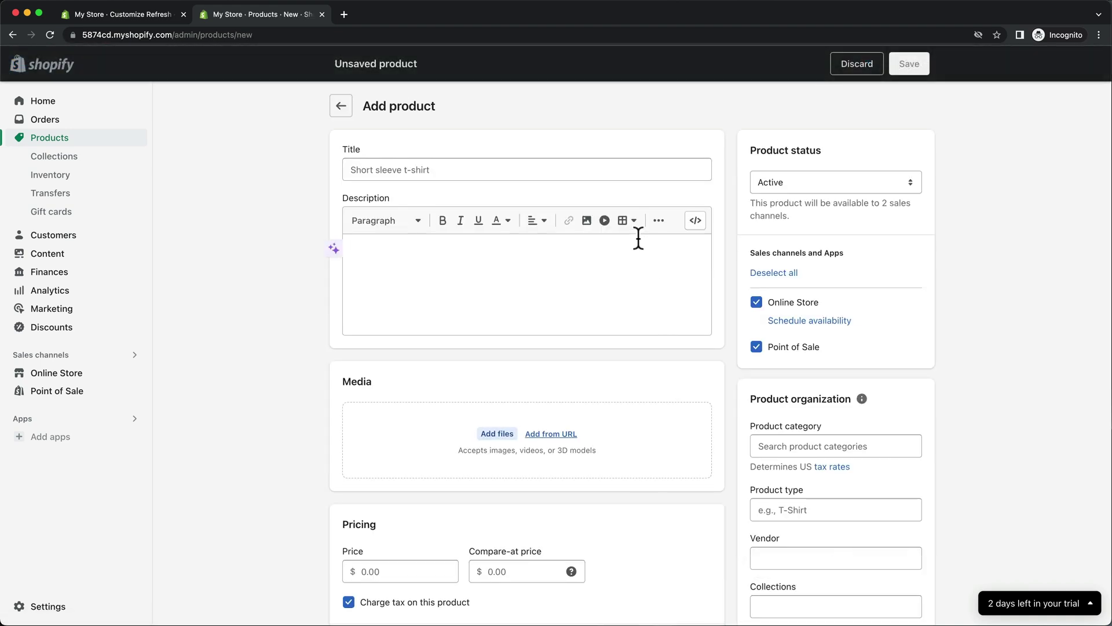
click(543, 171)
text(Earbuds Pro 7)
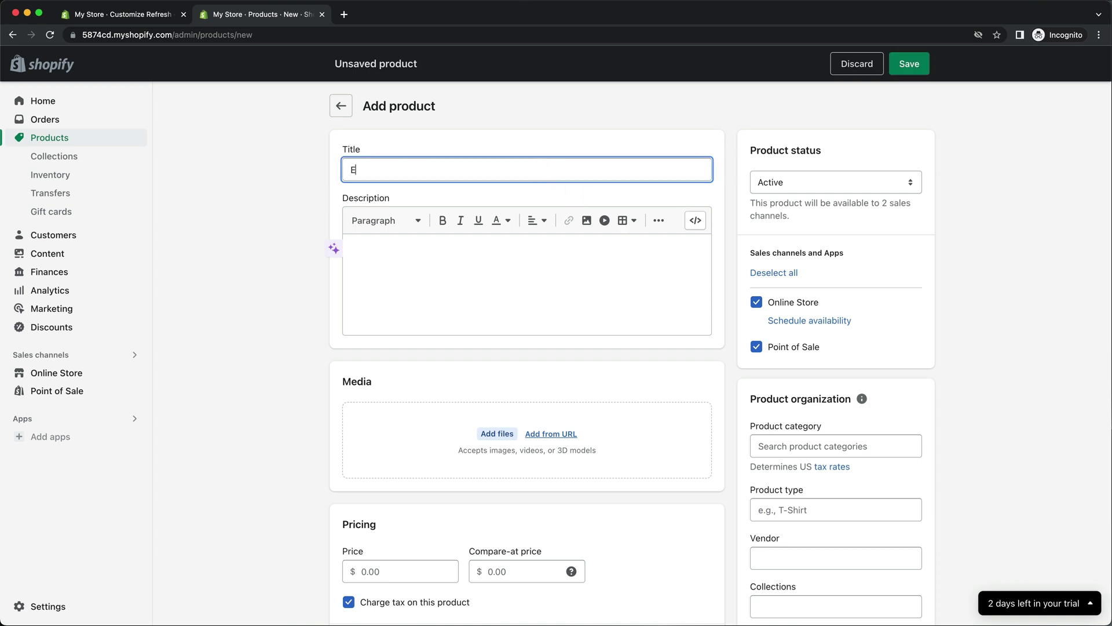
click(481, 257)
text(Wireless Earbuds Pro 7 is a cutting-edge audio device that provides a truly wireless and immersive audio experience. These earbuds come equipped with advanced noise-cancelling technology, which allows users to enjoy crystal-clear audio even in noisy environments. Additionally, the Earbuds Pro 7 have a long battery life and are designed for maximum comfort, making them the perfect audio accessory for anyone on the go.)
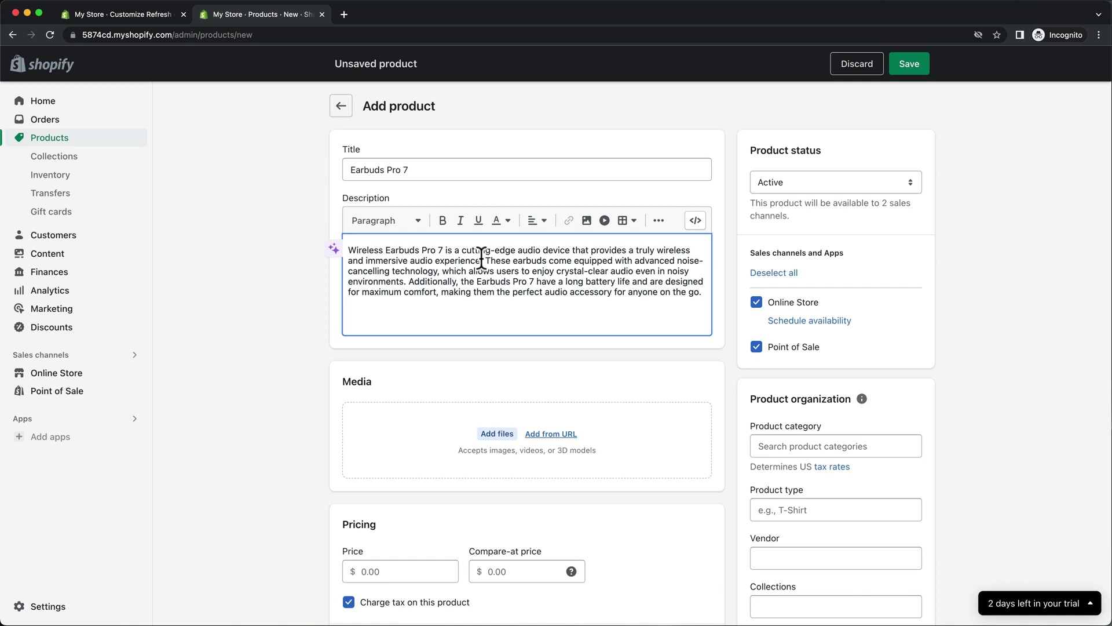
Upload six earbud images and make the orange earbuds the main image.
scroll(482, 257, down, 3)
click(499, 311)
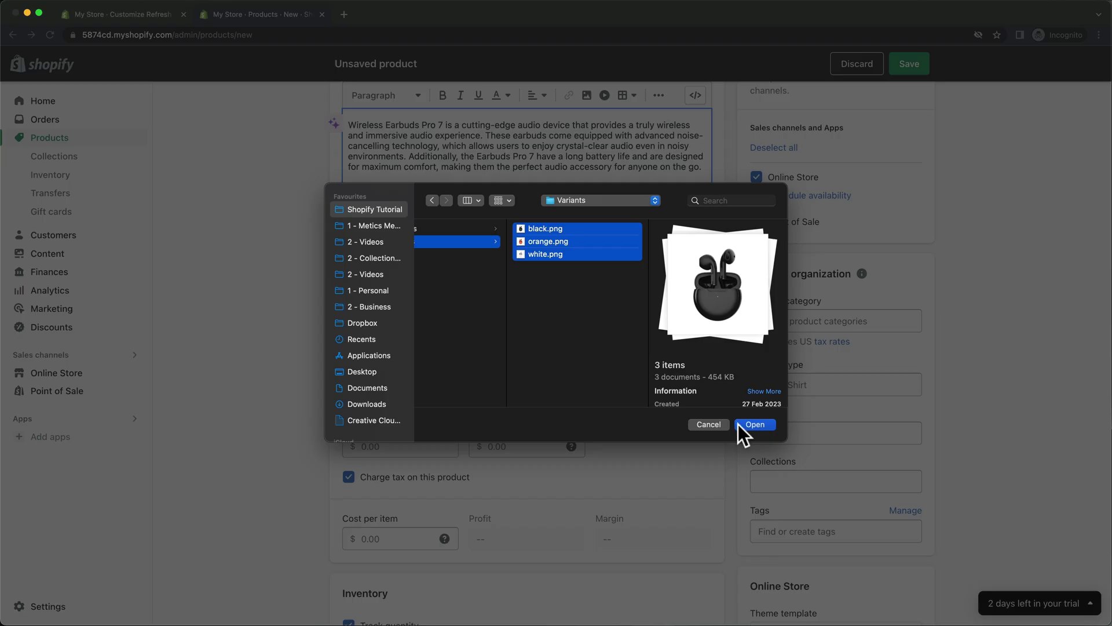
click(738, 425)
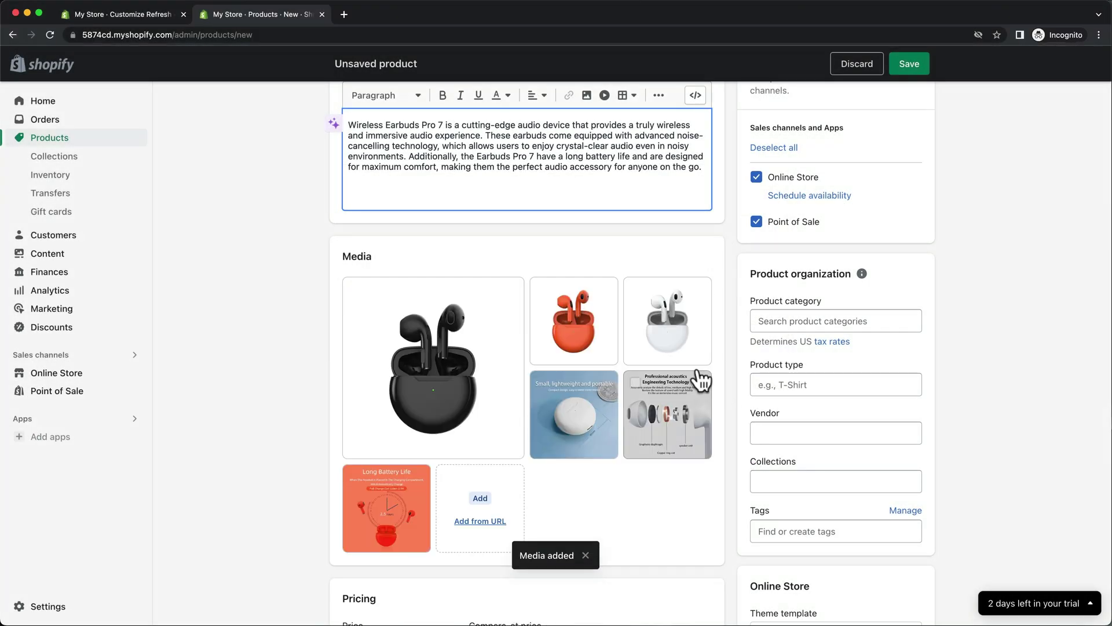
drag(610, 355, 466, 385)
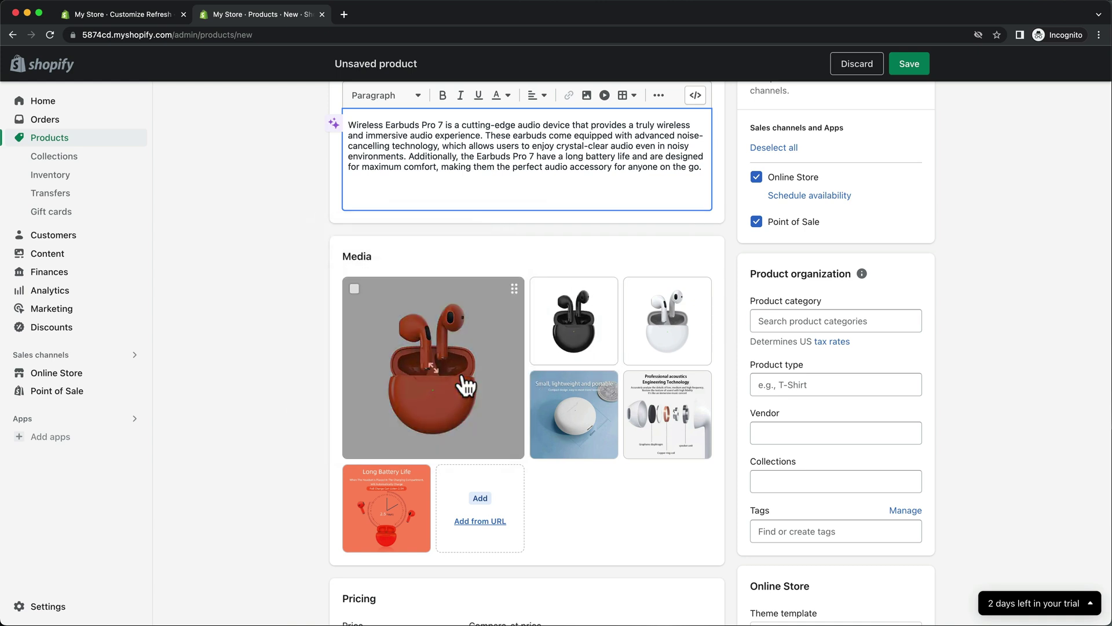
Set the price to 79 and the Shop location stock to 200.
scroll(423, 417, down, 6)
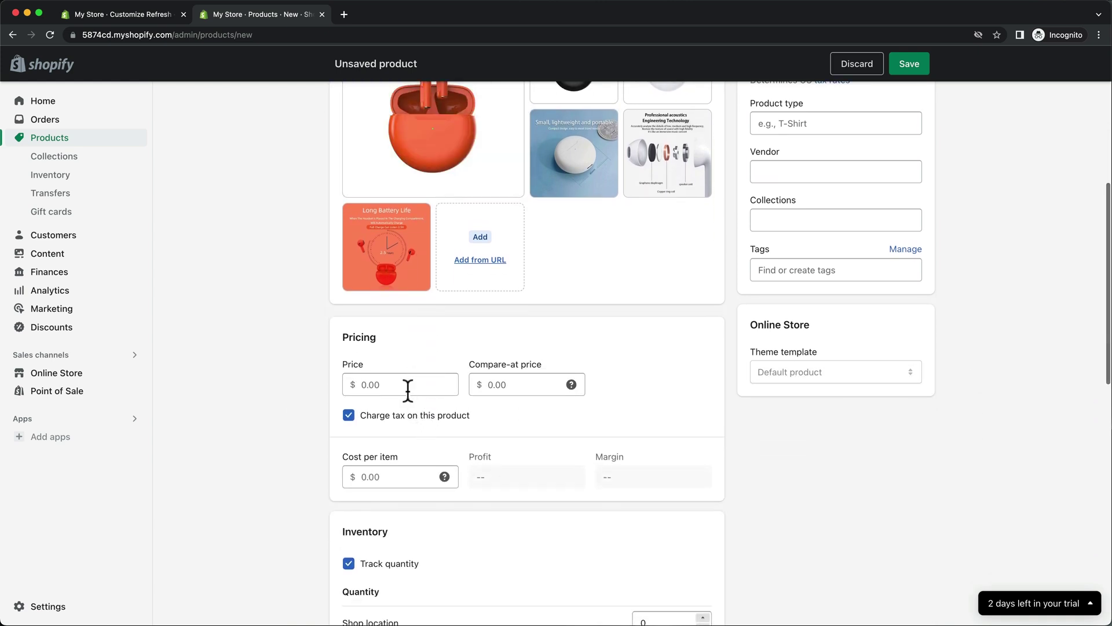
click(405, 384)
text(79)
scroll(496, 411, down, 5)
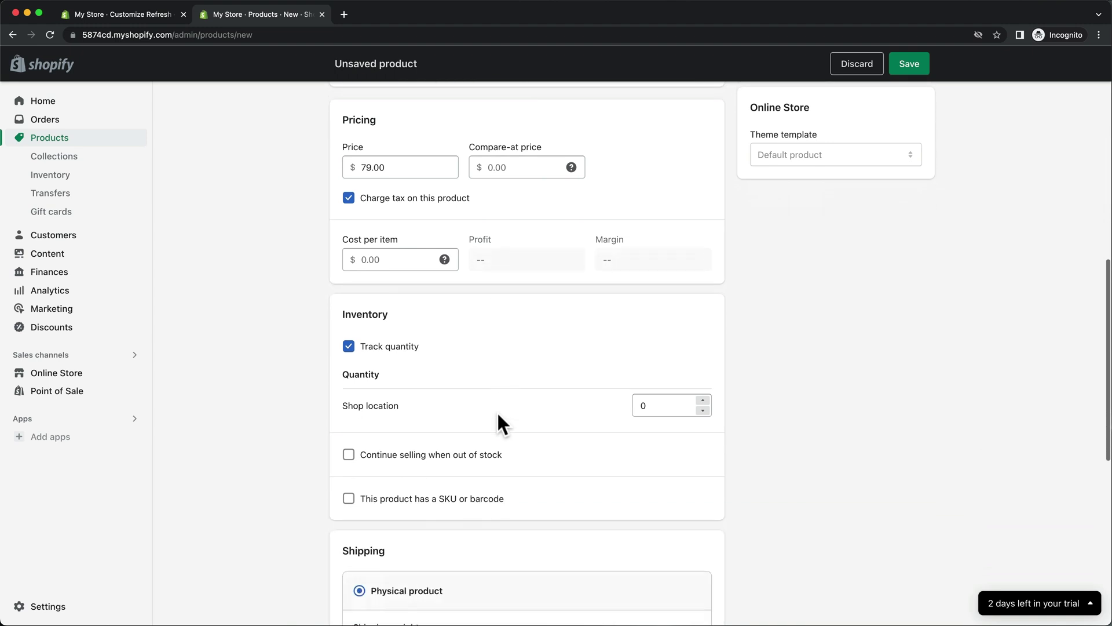
click(644, 406)
text(200)
click(594, 413)
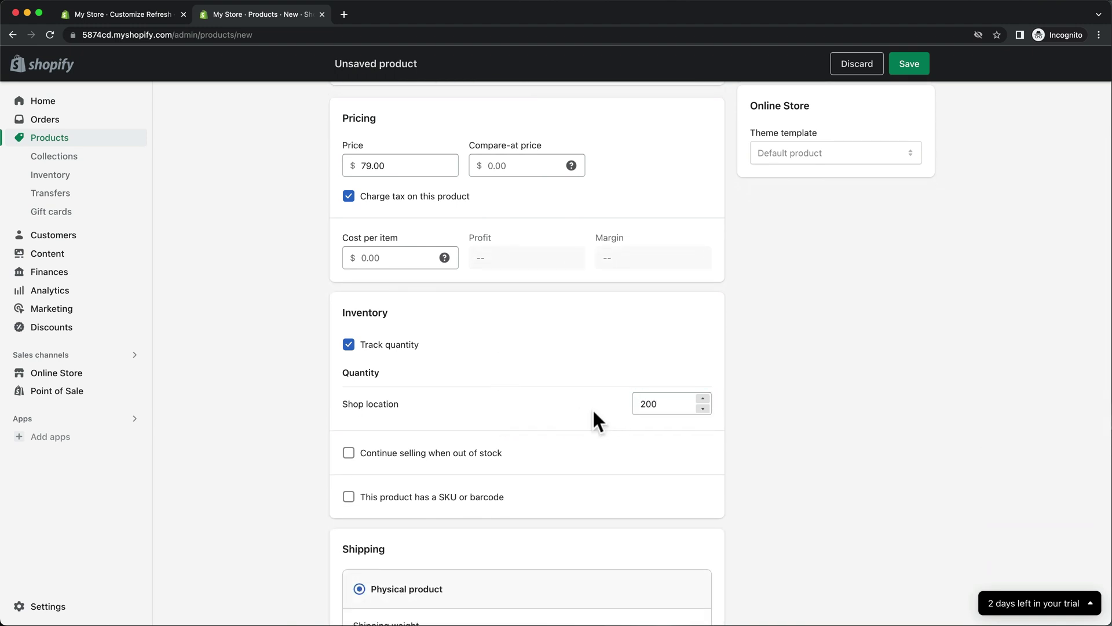
Discard the empty variant option and save the Earbuds Pro 7 product.
scroll(594, 413, down, 5)
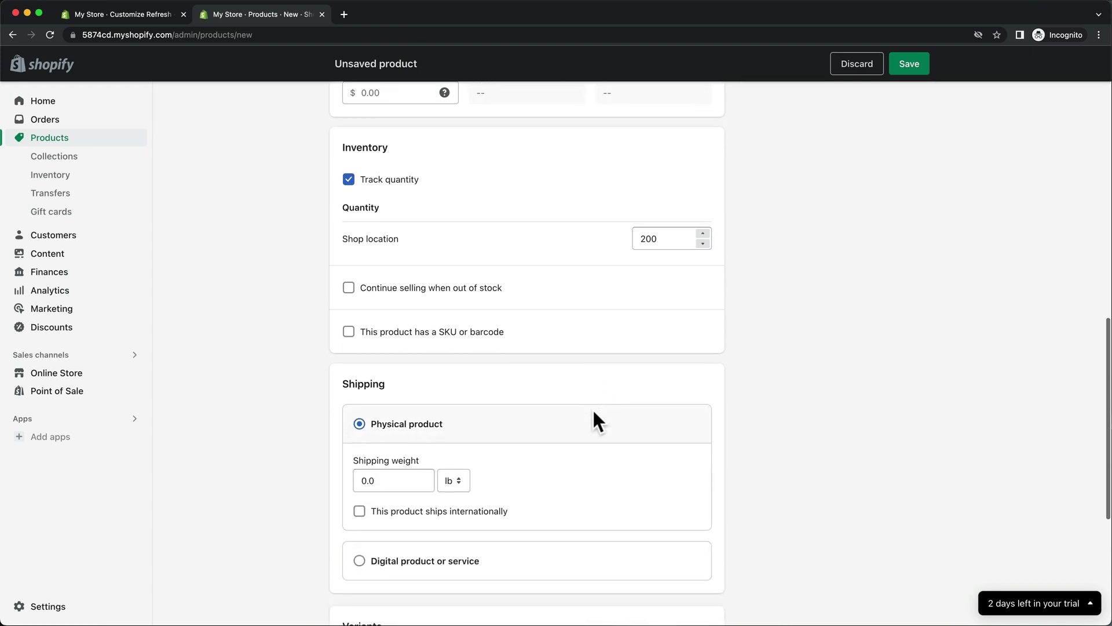
scroll(594, 412, down, 3)
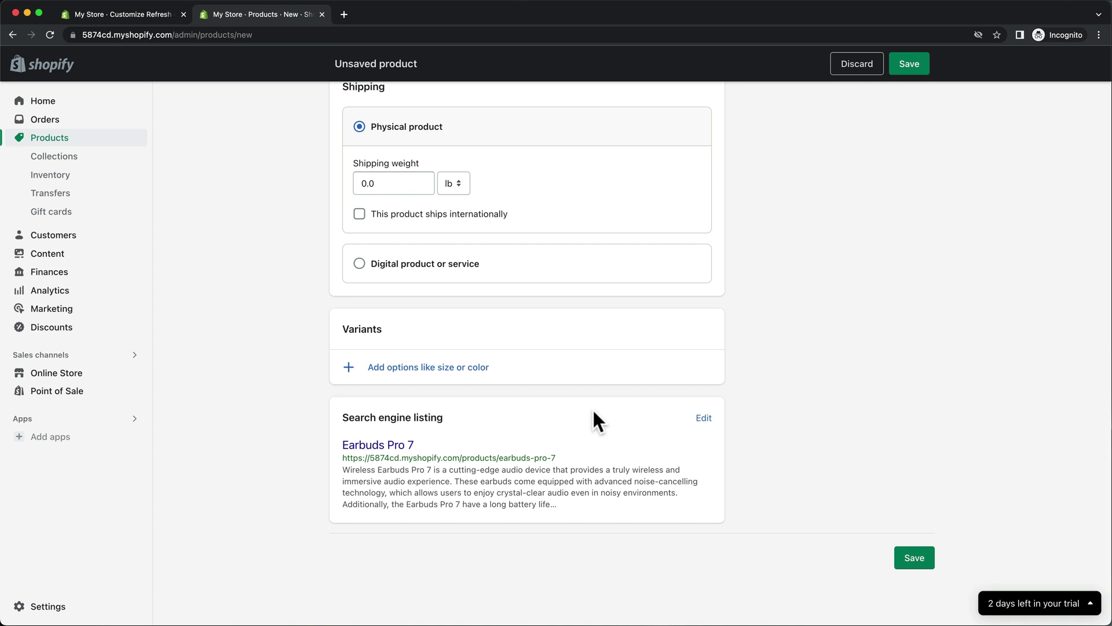
click(483, 367)
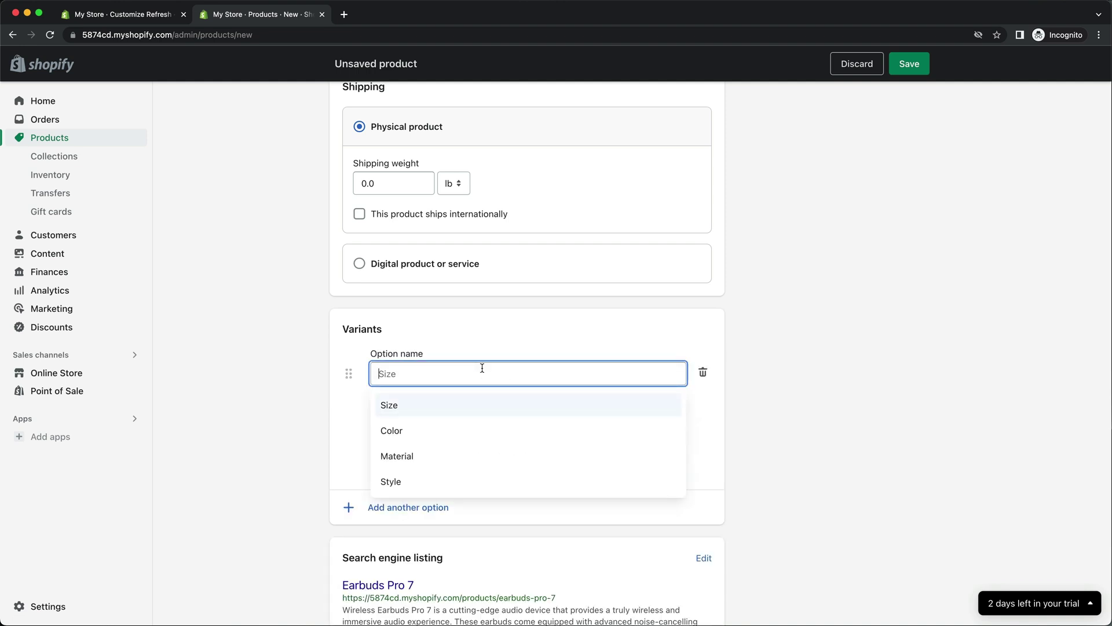
click(743, 508)
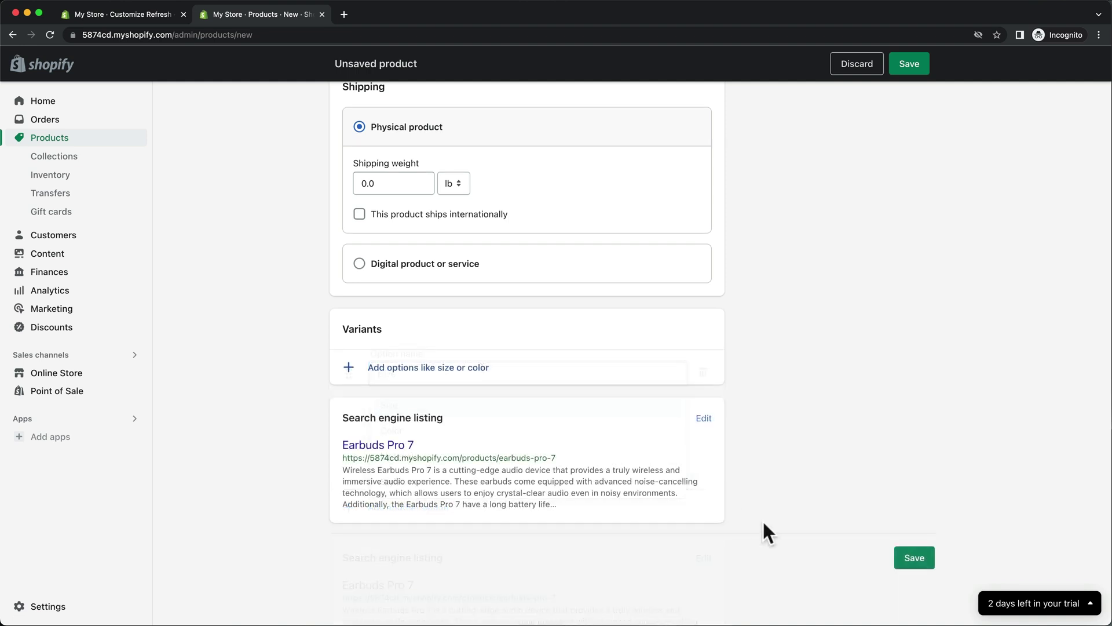
click(926, 566)
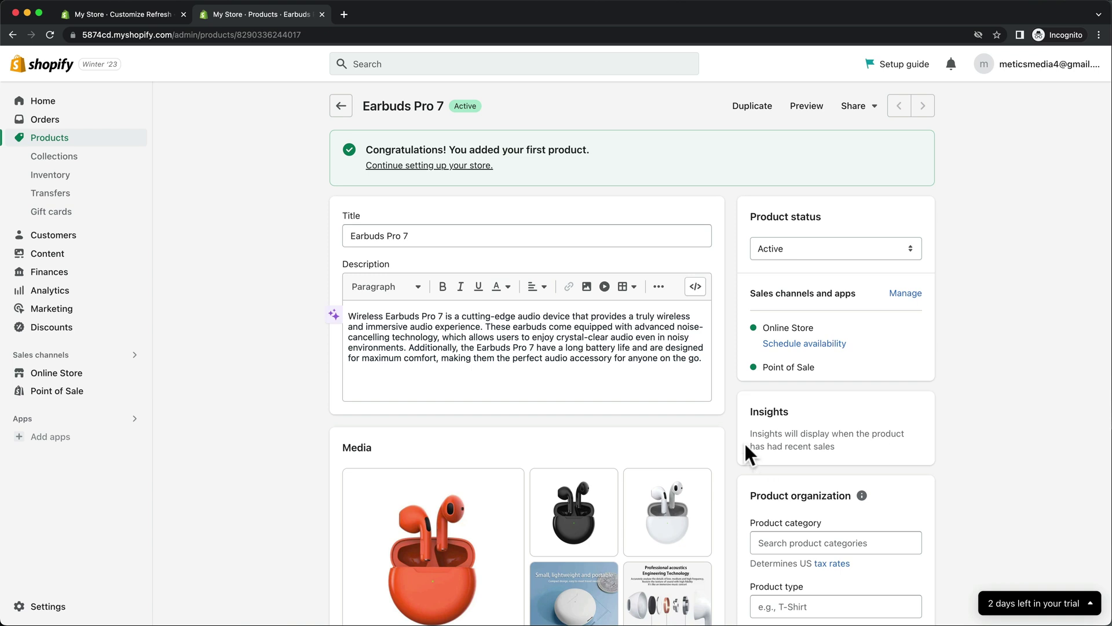
Go back to the Products list, start a blank product, then leave it unsaved.
click(341, 106)
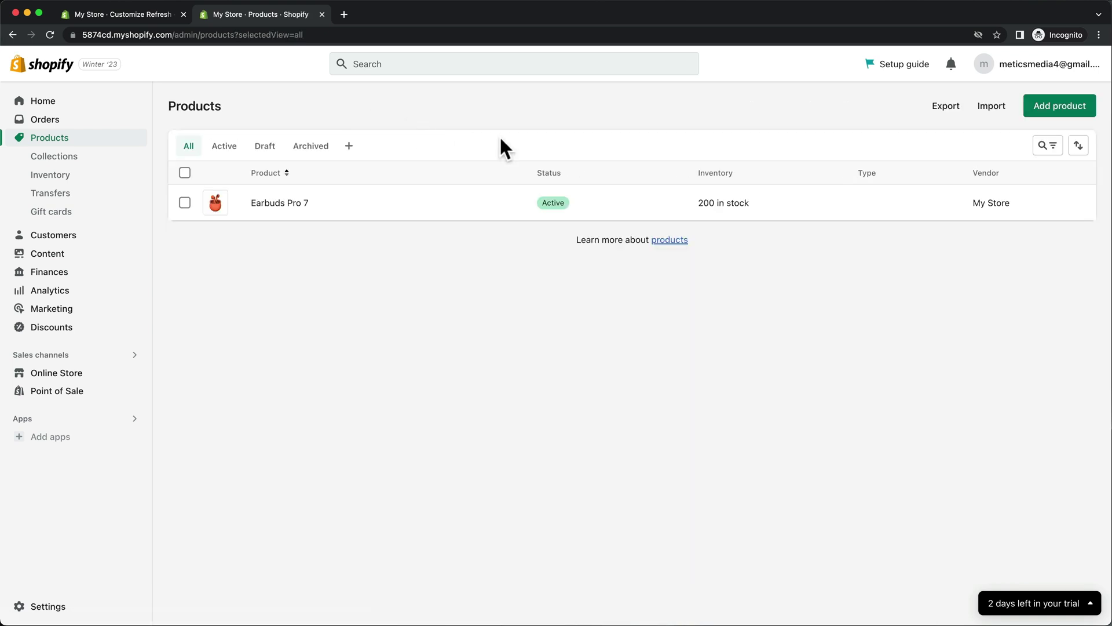
click(1058, 111)
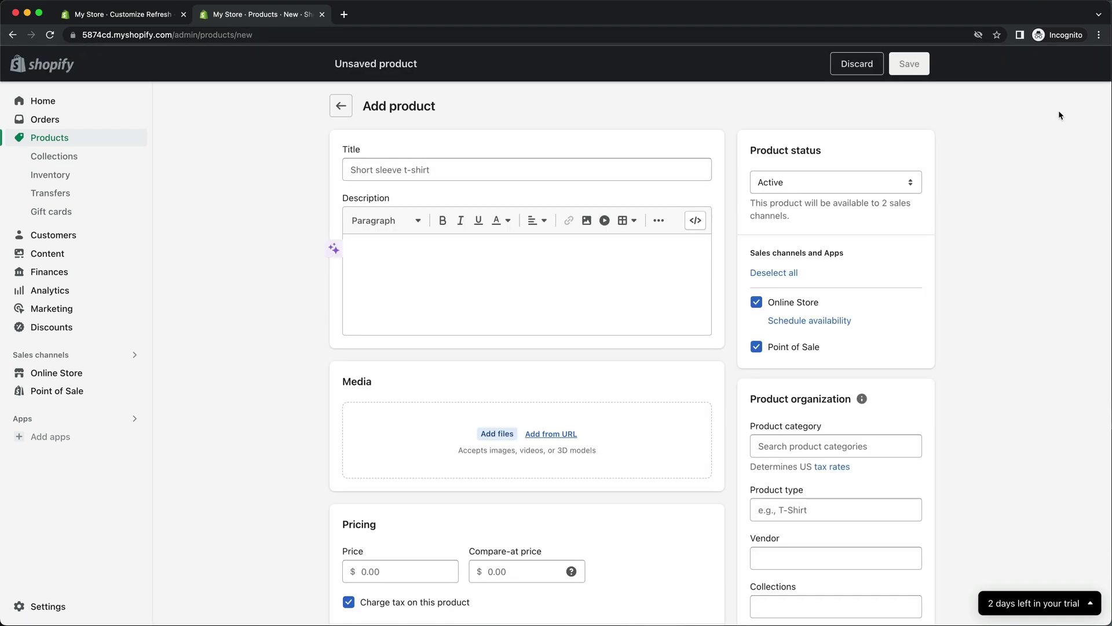
click(342, 106)
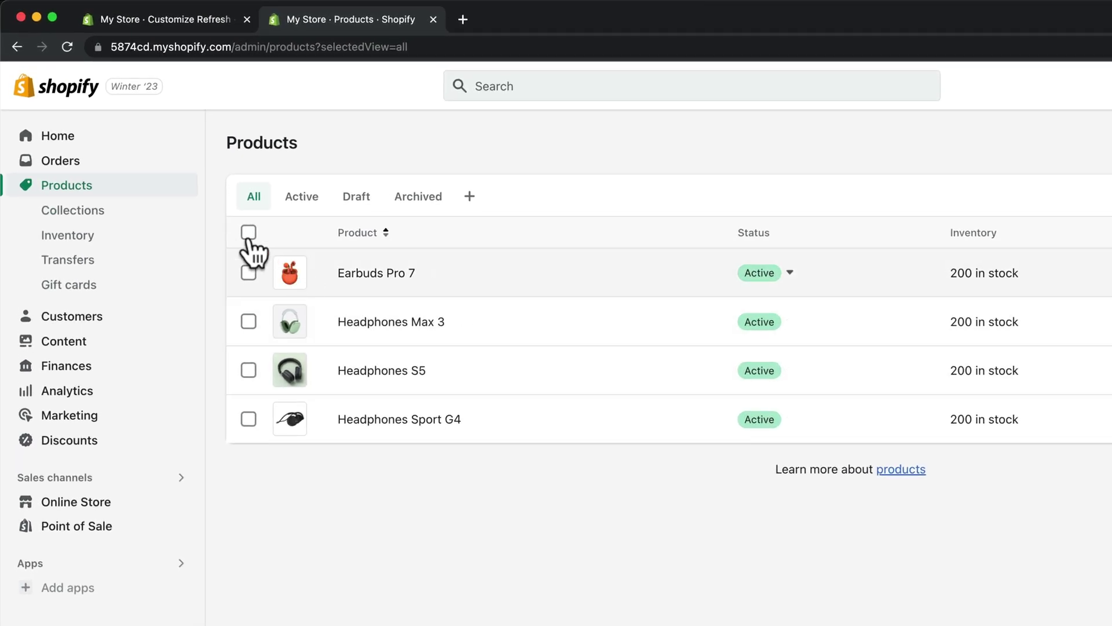
Delete the Home page collection from the store's collections.
click(141, 214)
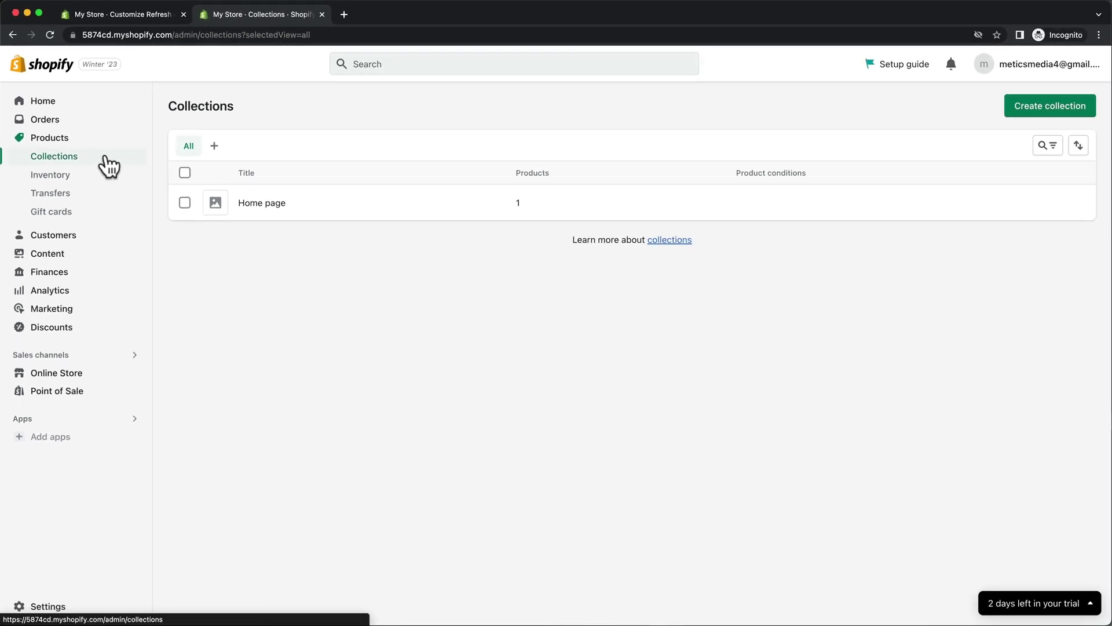
click(184, 202)
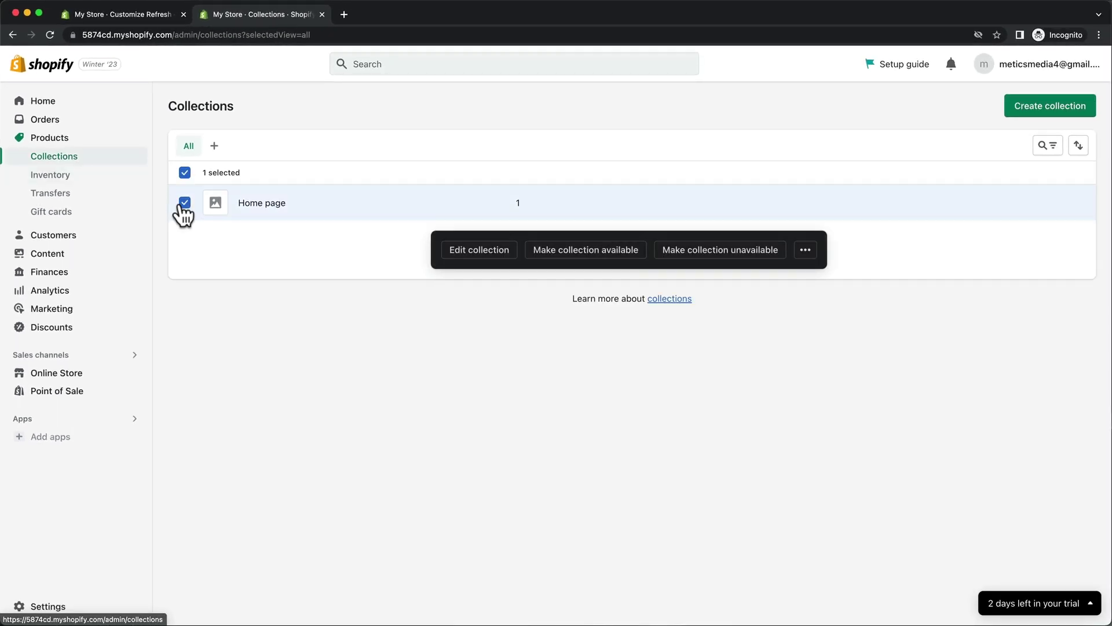
click(807, 255)
click(787, 284)
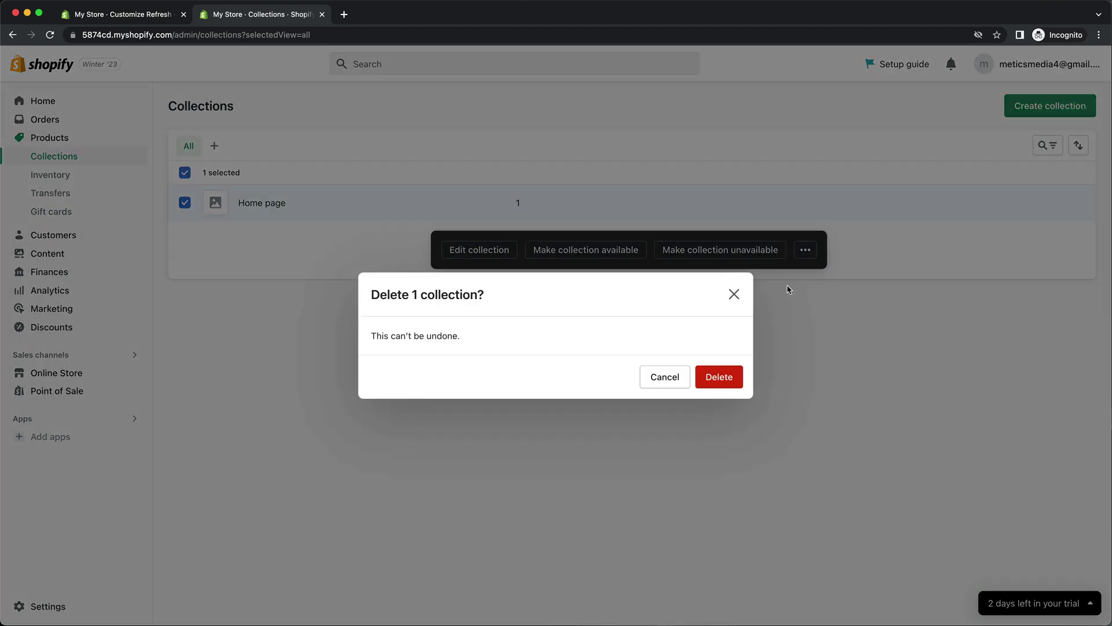
click(728, 375)
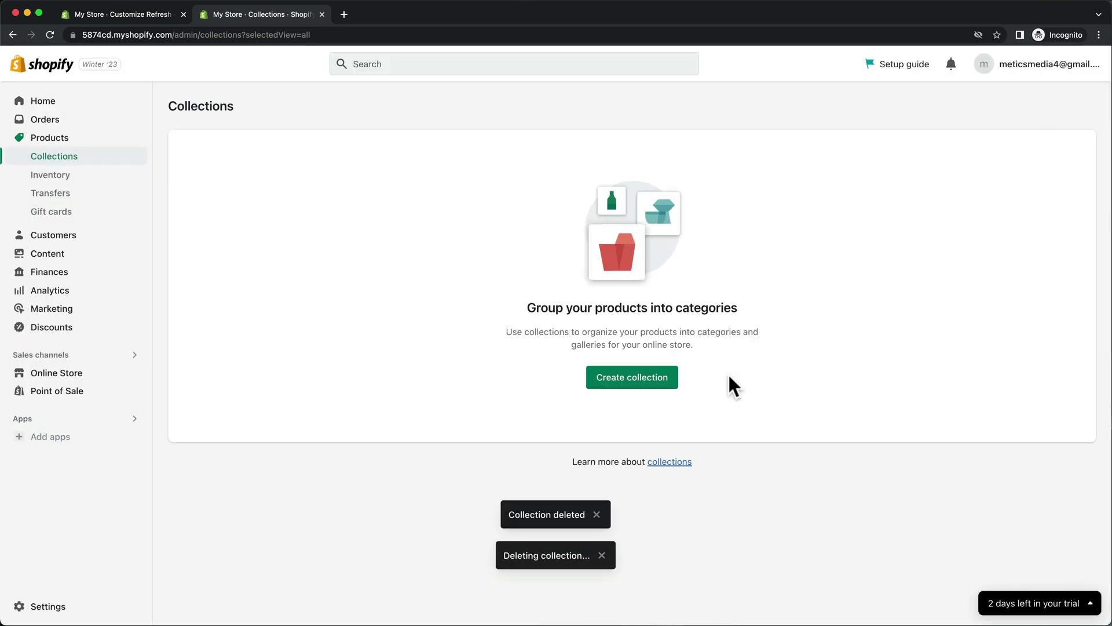
Create a manual collection 'Earbuds' with 1.png as its image and save it.
click(612, 383)
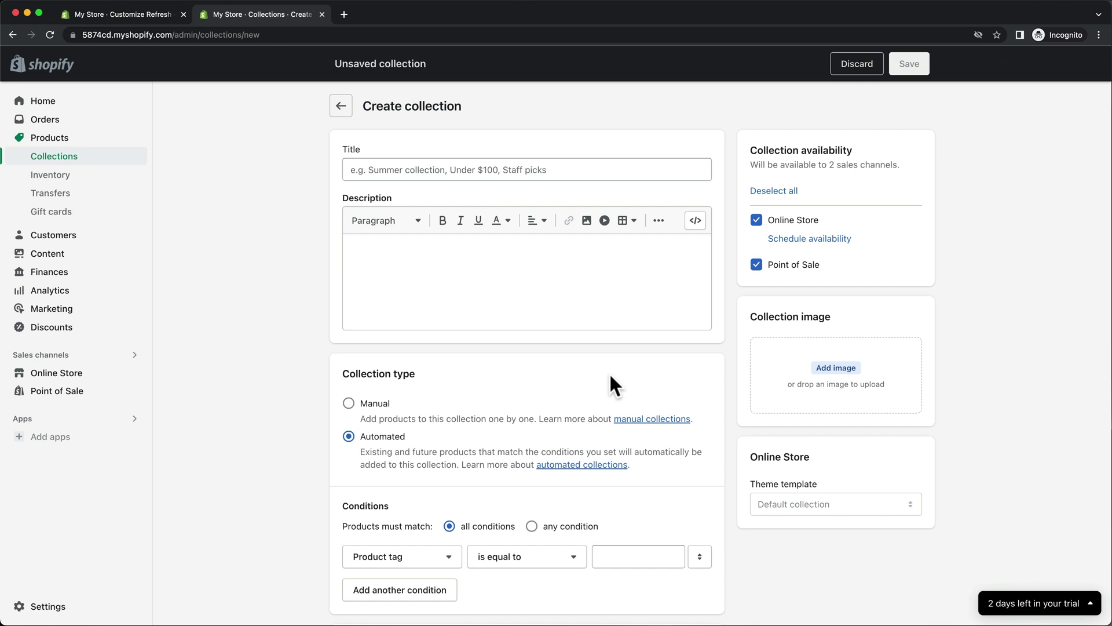
click(590, 173)
text(Earbuds)
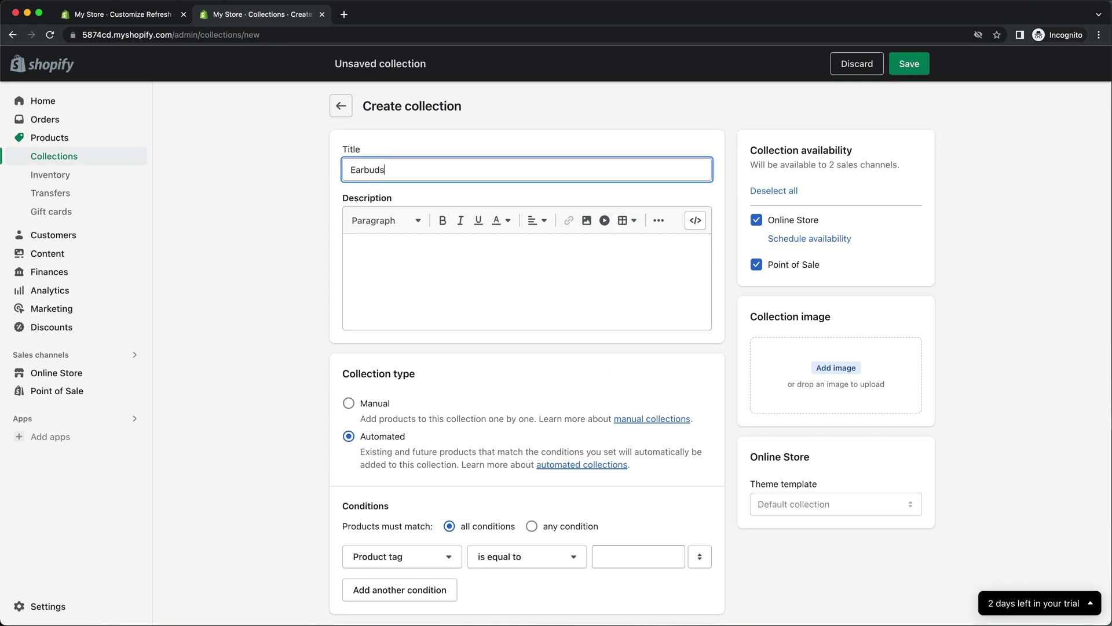
click(348, 404)
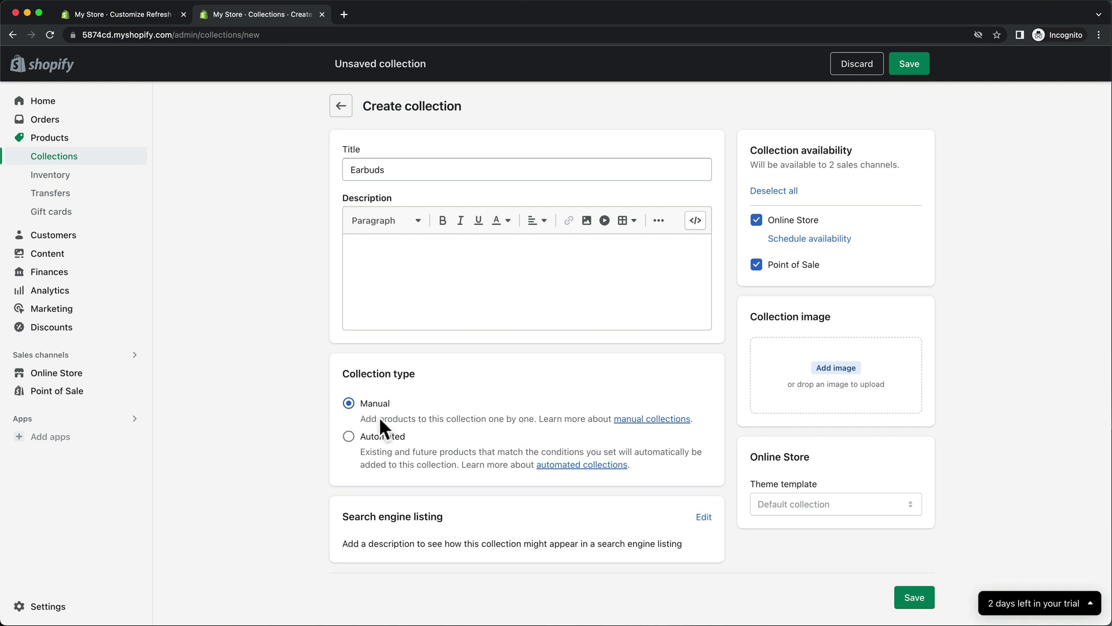
click(828, 368)
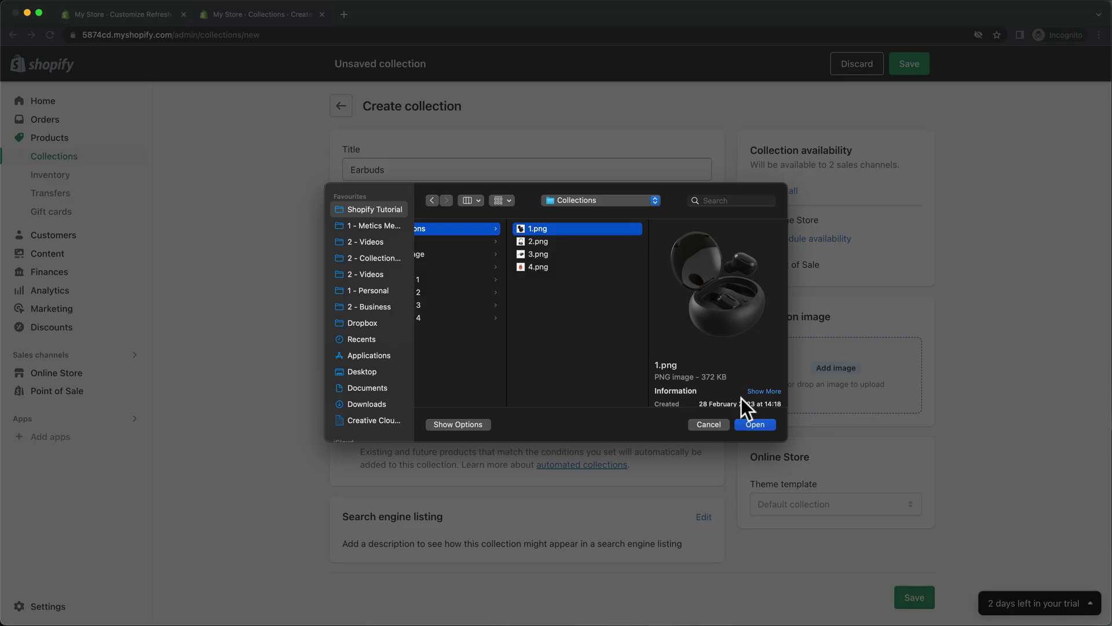
click(755, 424)
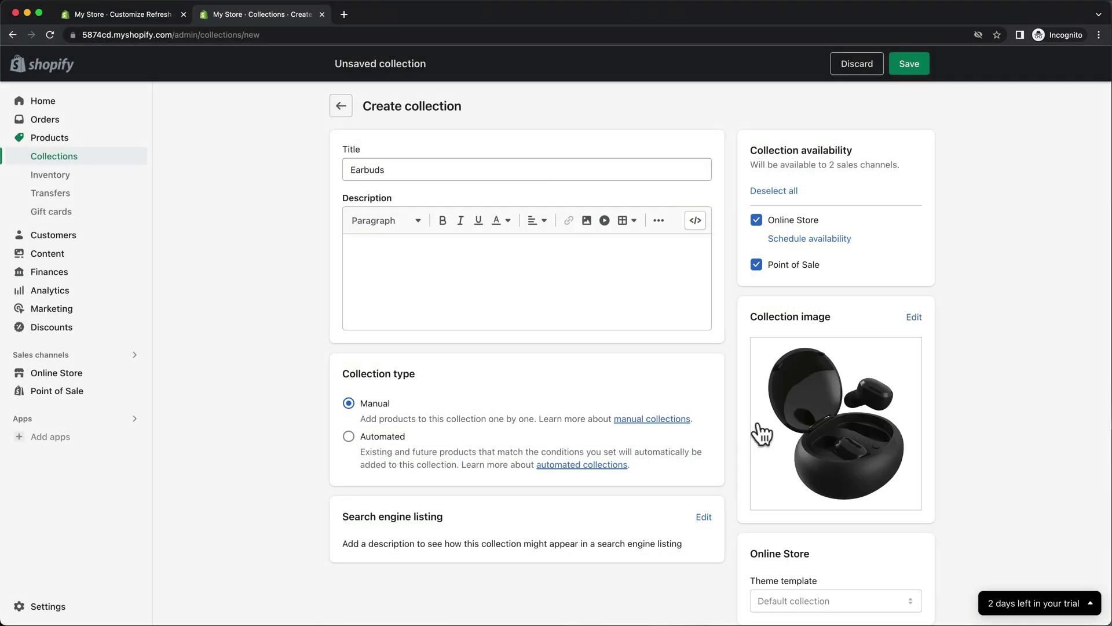
click(918, 67)
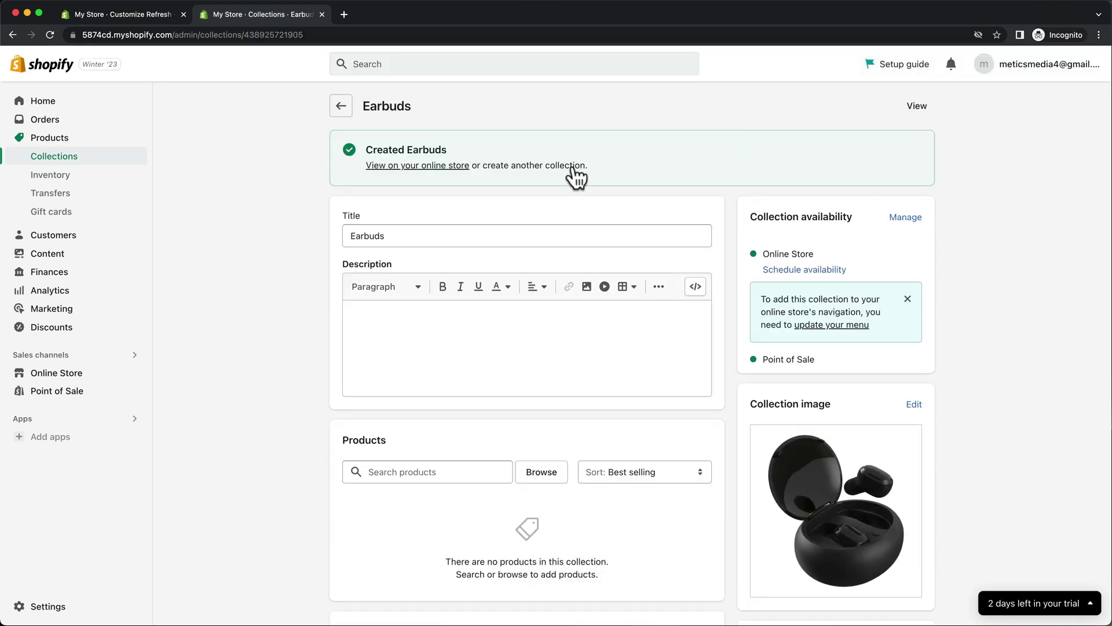
click(573, 165)
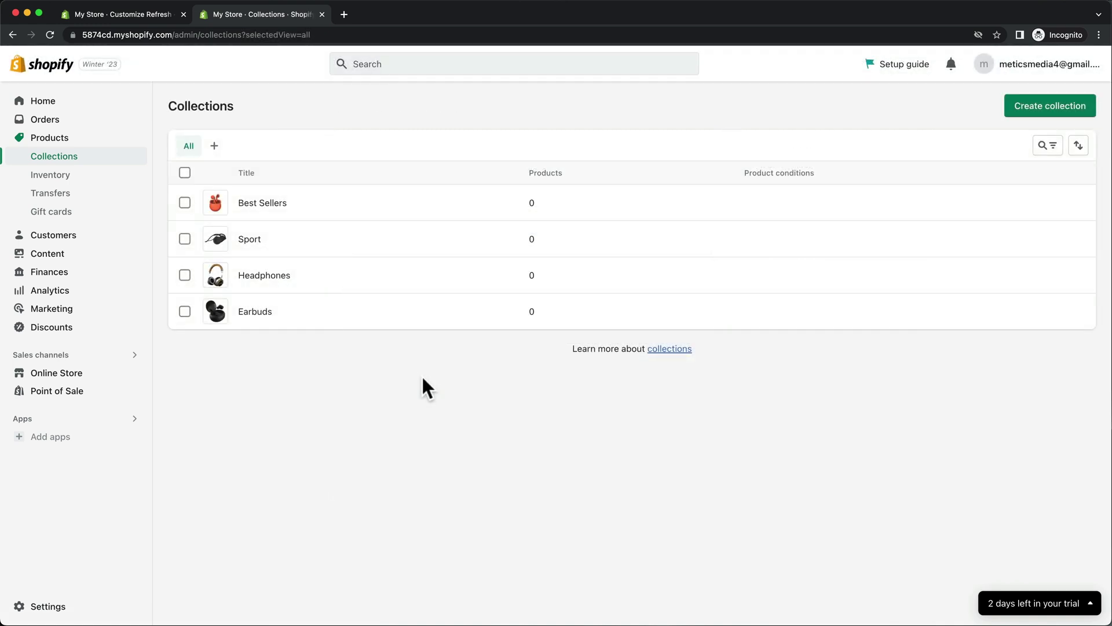
Add Headphones Max 3 and Headphones S5 to the Headphones collection.
click(116, 144)
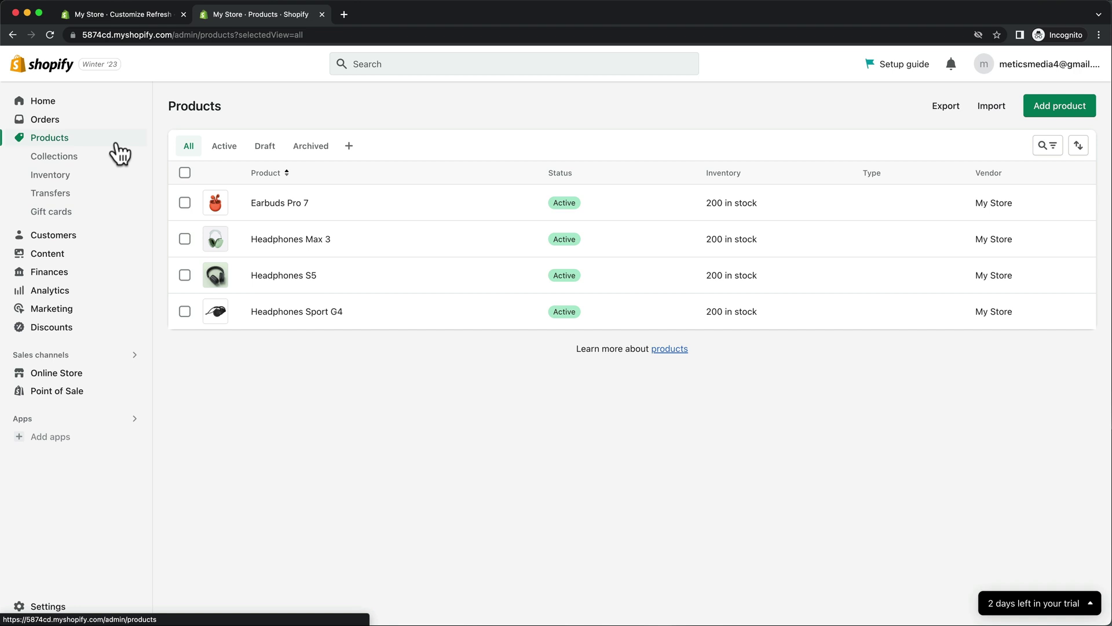
click(184, 238)
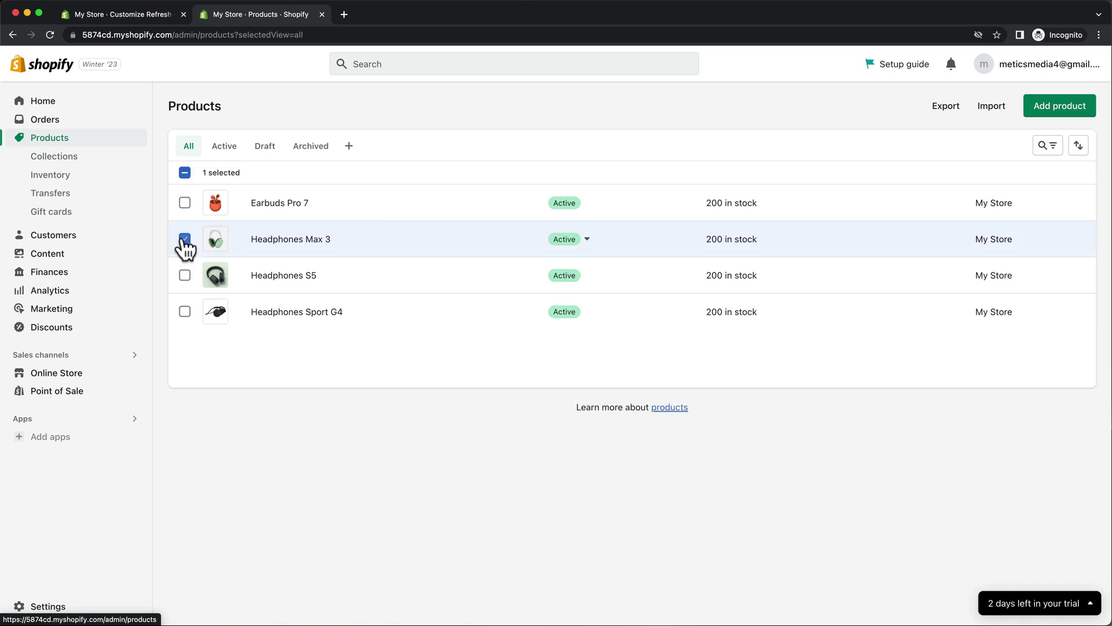
click(184, 275)
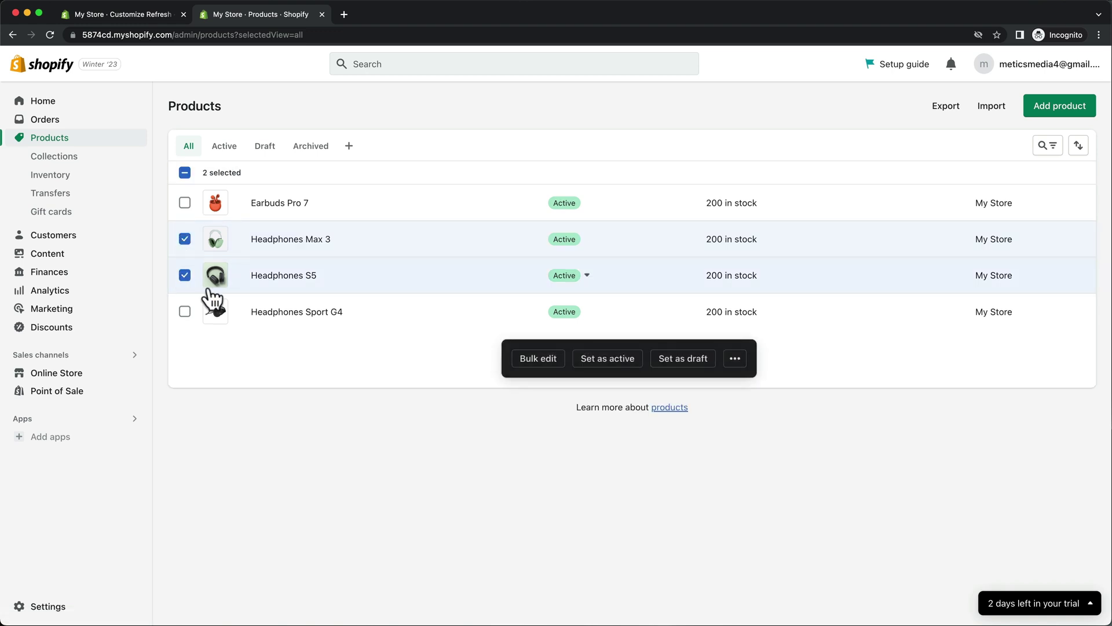
click(735, 359)
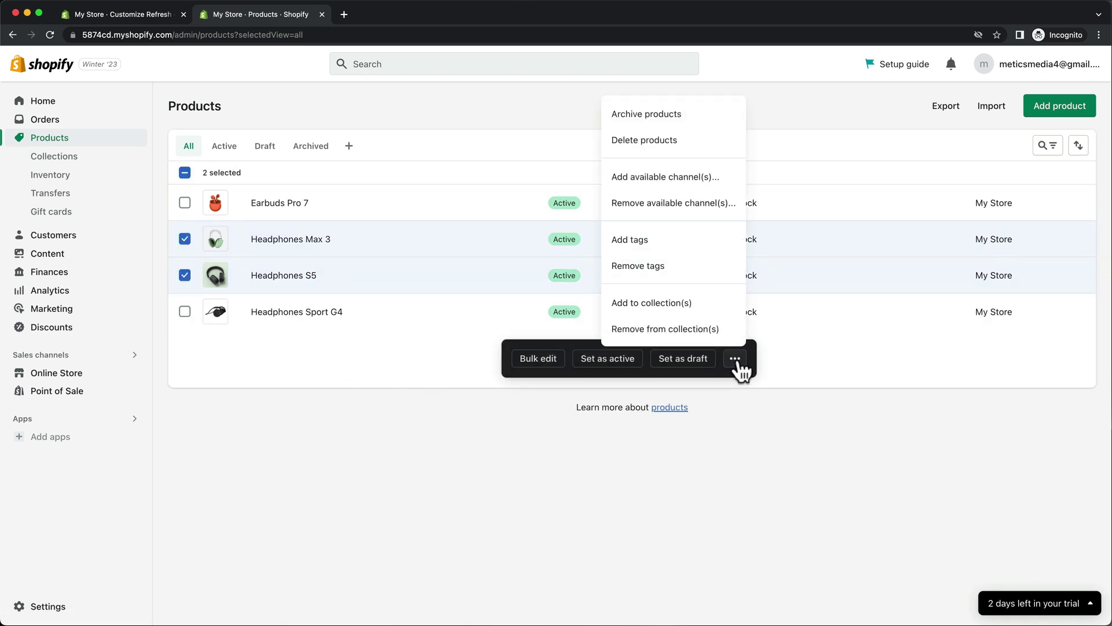
click(705, 306)
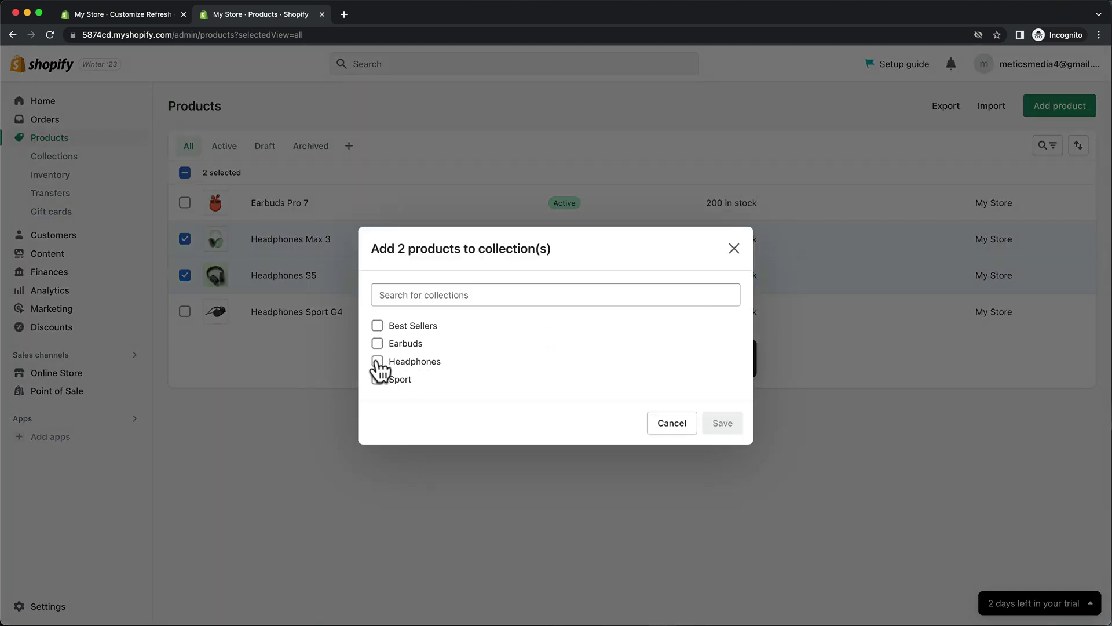
click(379, 362)
click(715, 458)
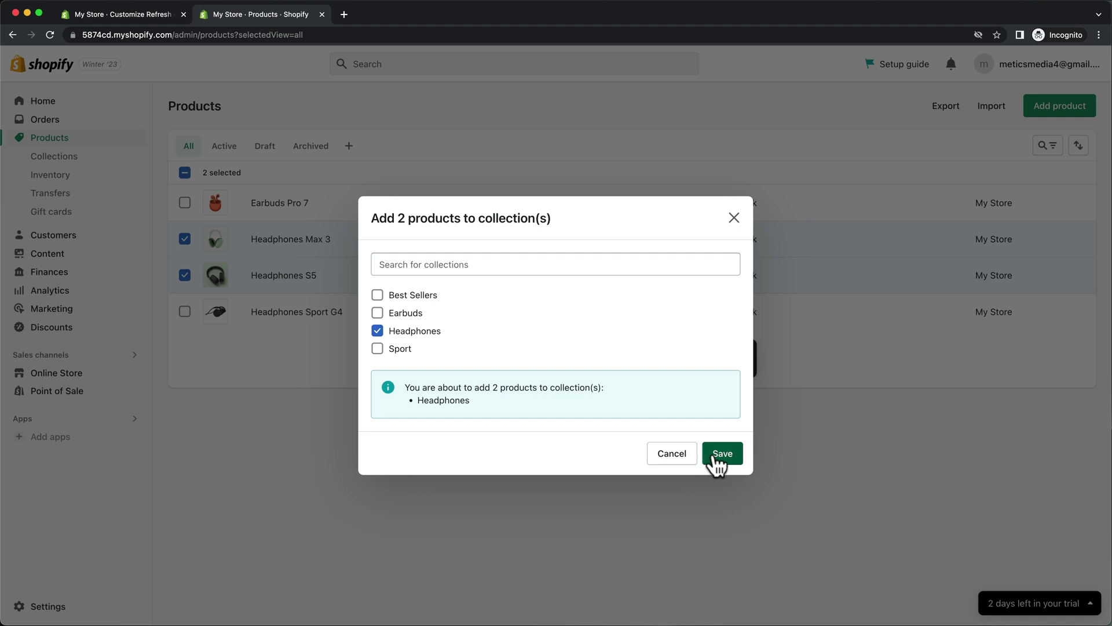
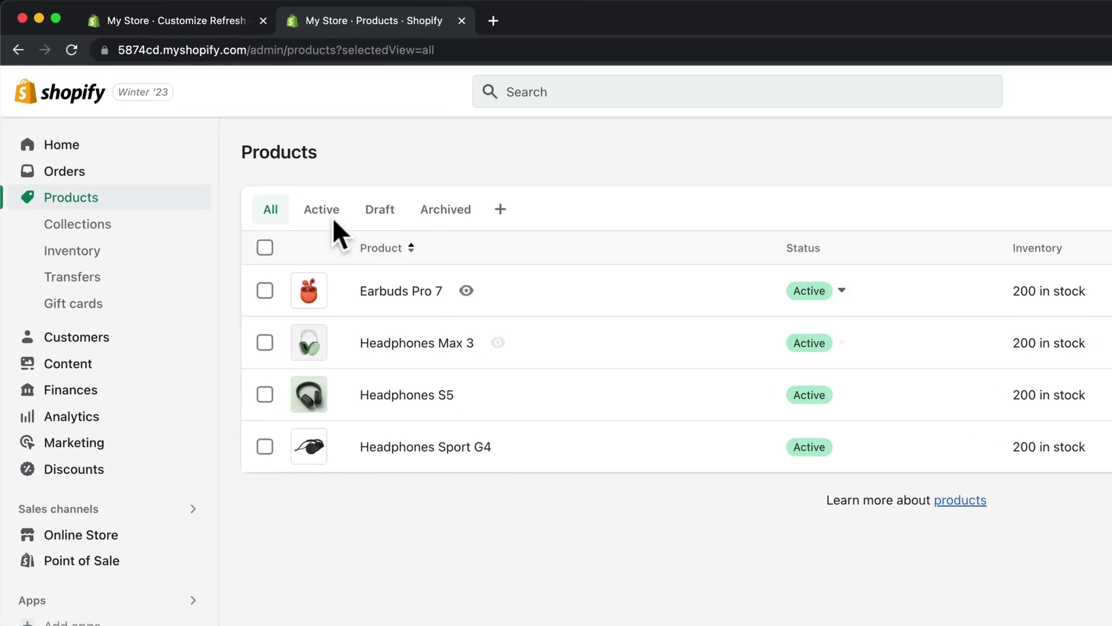
Assign Earbuds, Headphones and Sport to the three home page collection cards.
click(211, 25)
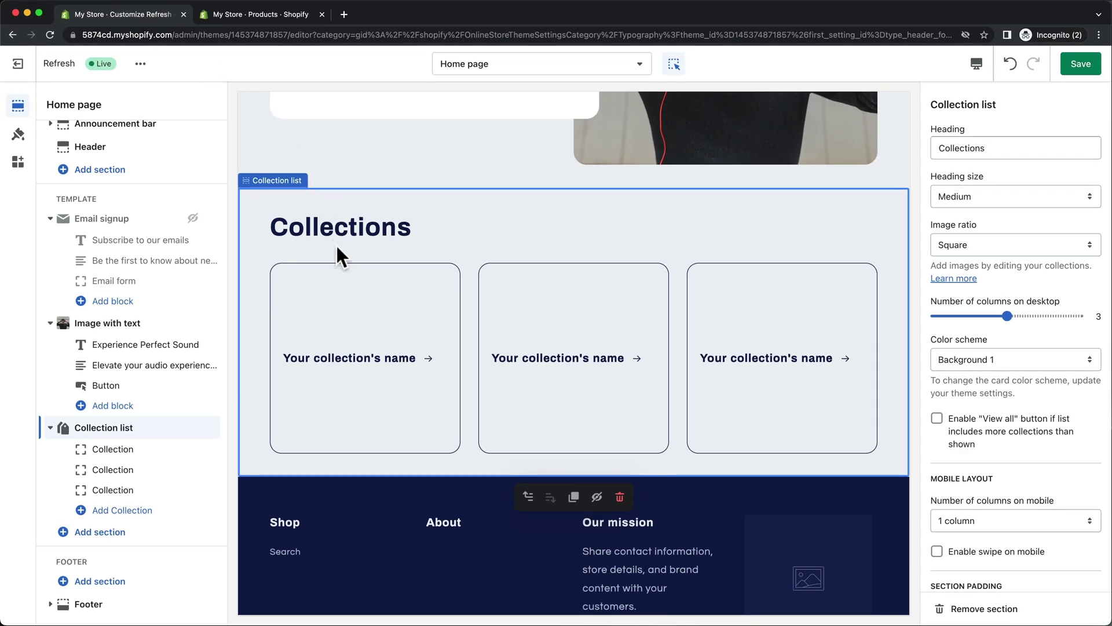
click(342, 282)
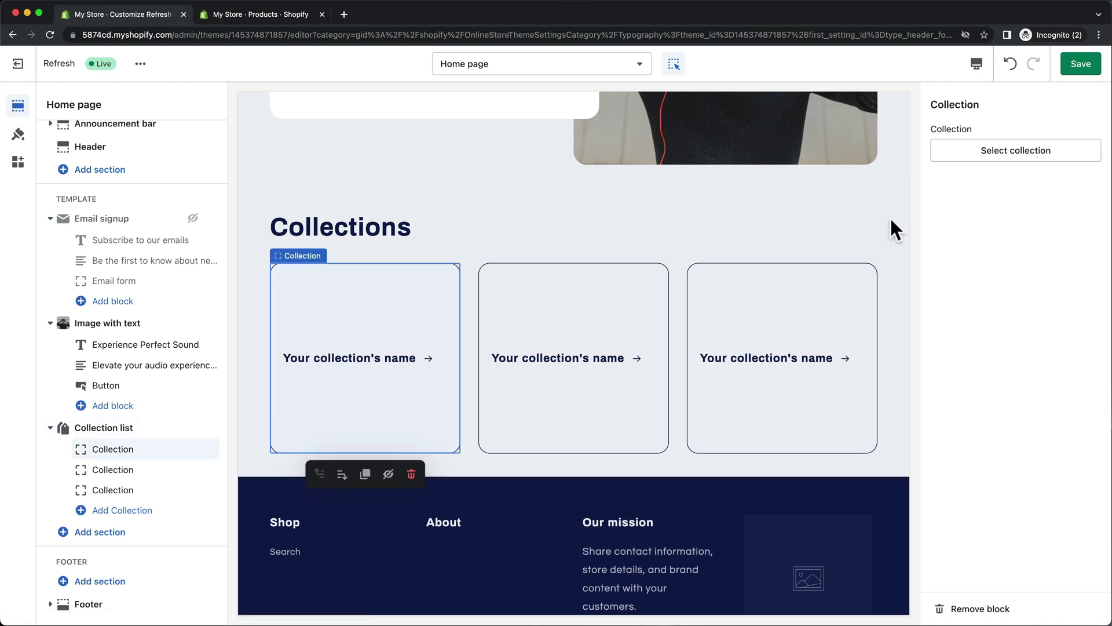
click(991, 153)
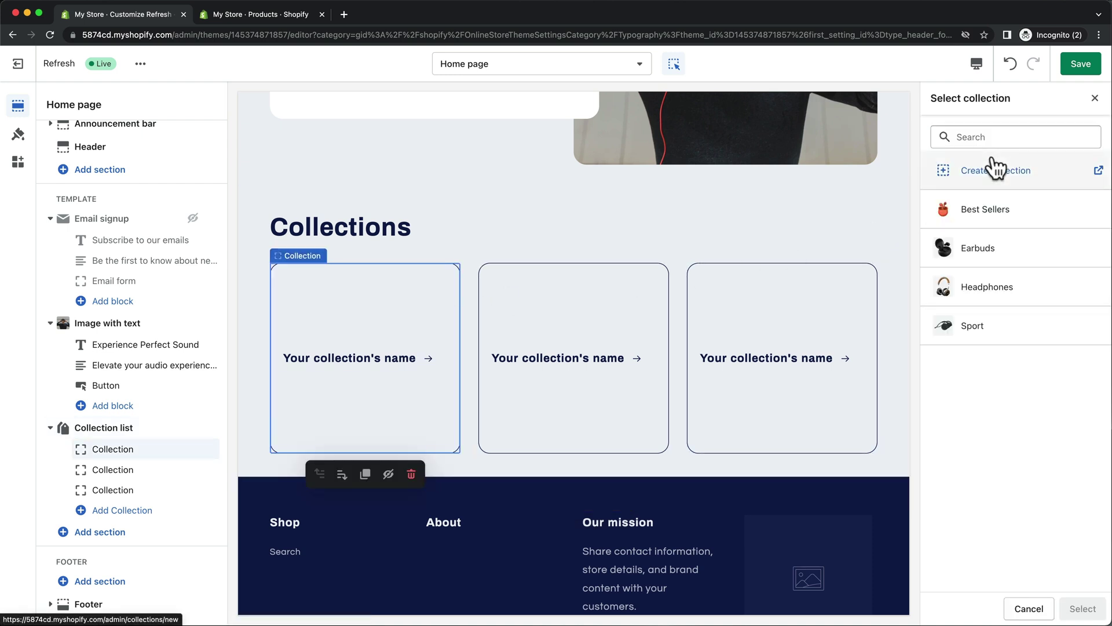
click(1031, 250)
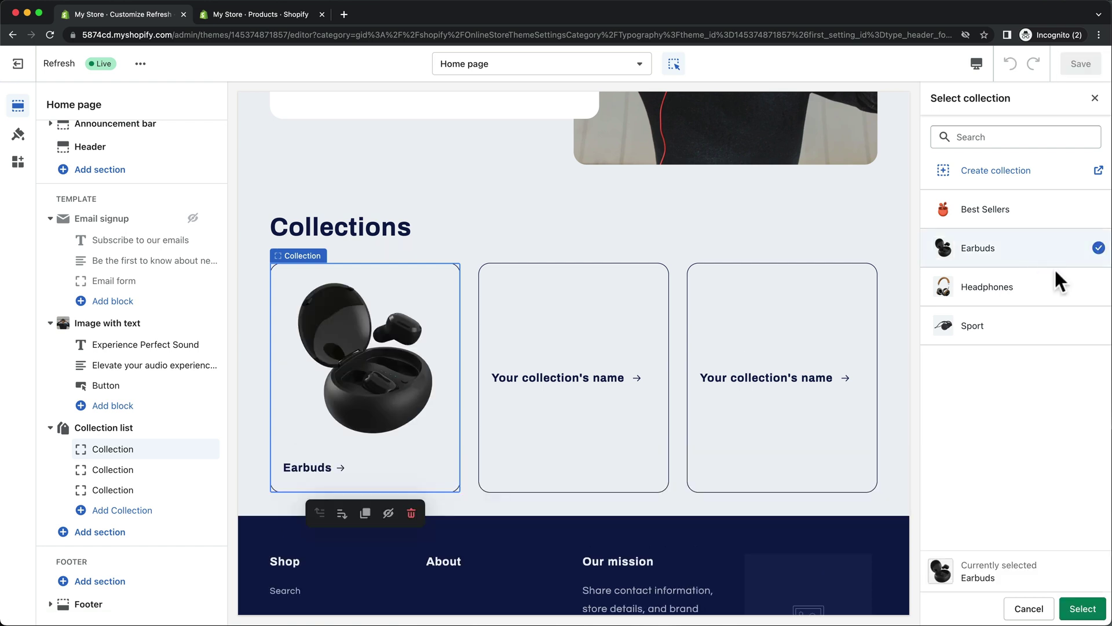
click(1072, 608)
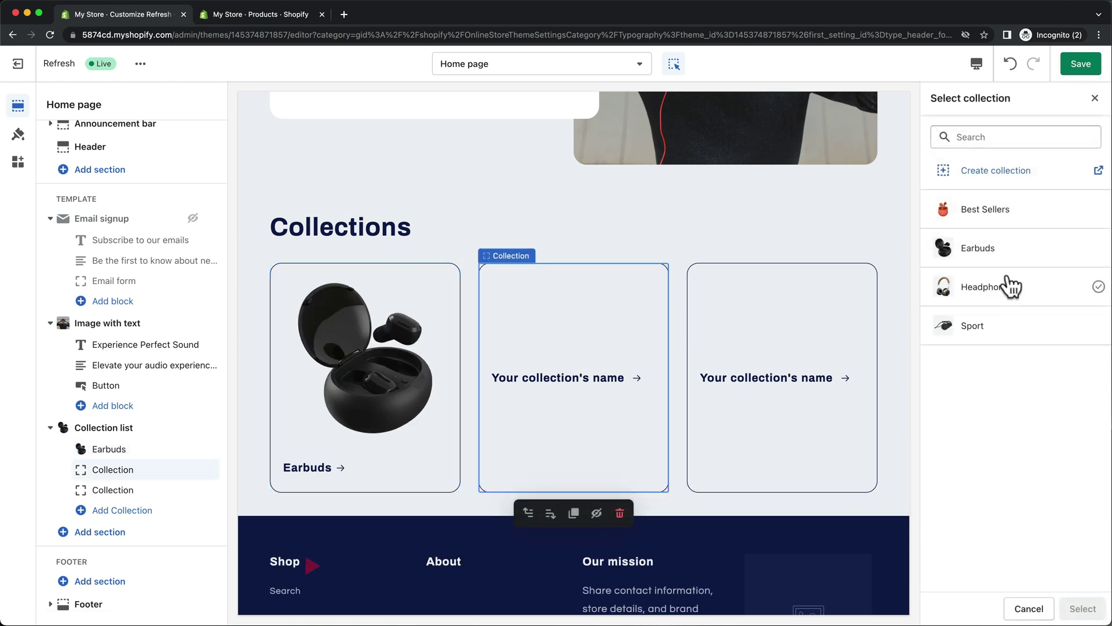
click(1010, 285)
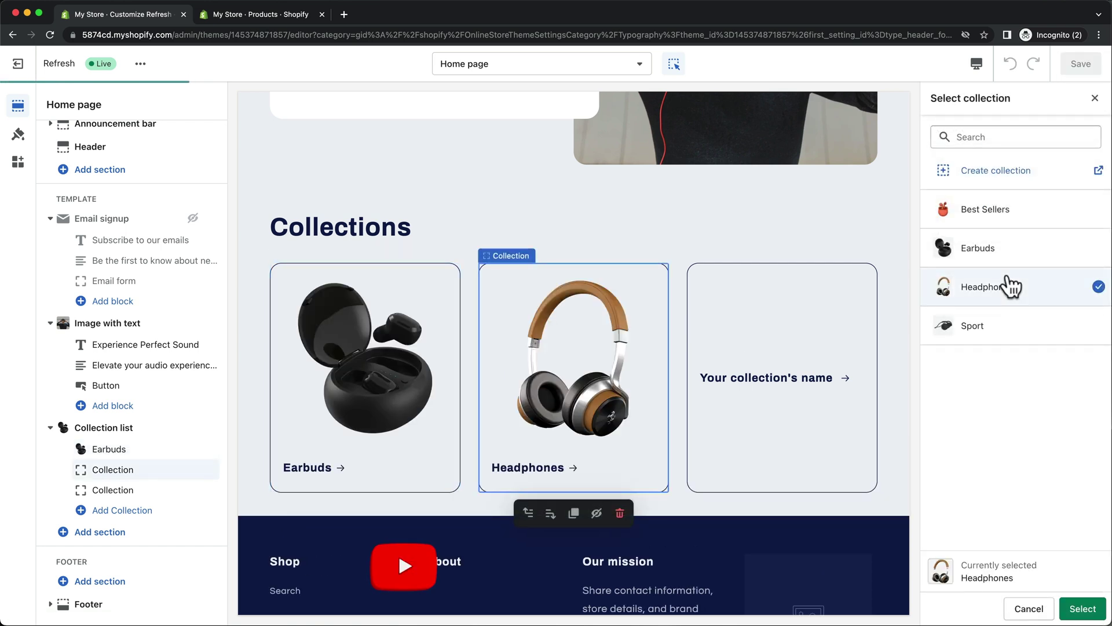
click(1033, 325)
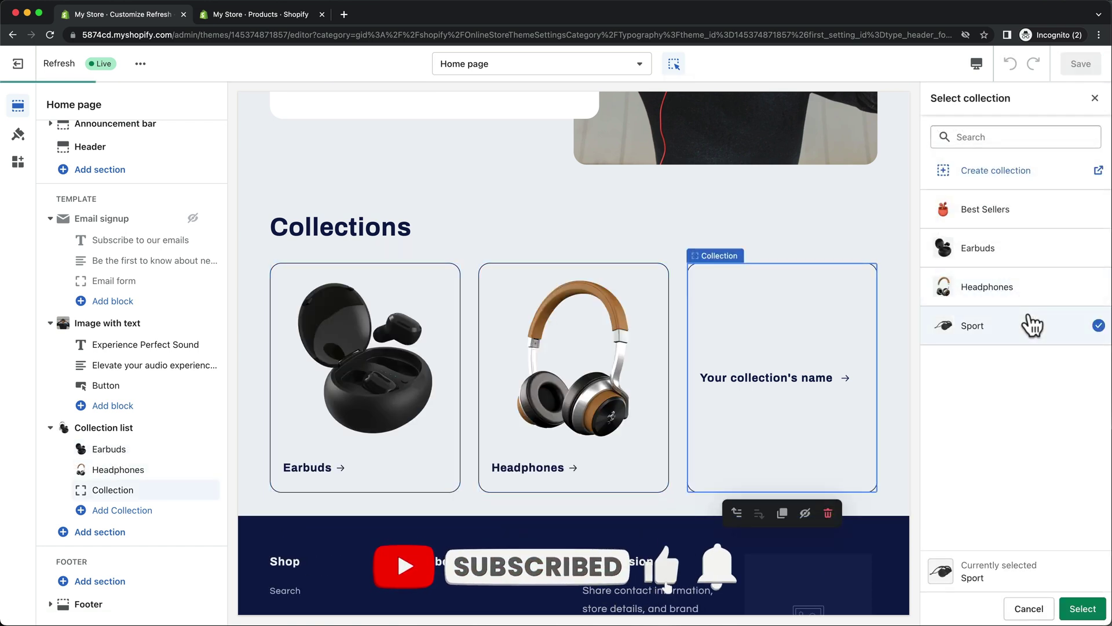
click(1072, 609)
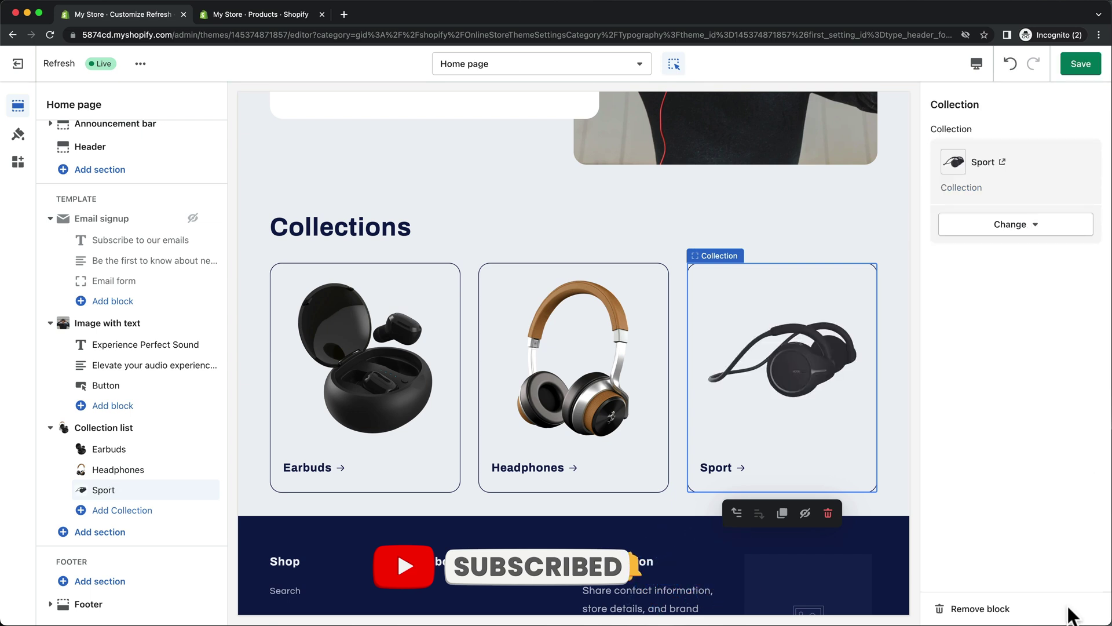
Retitle the collection list heading 'Find the perfect headphones' and make it Small.
click(399, 229)
triple_click(1006, 154)
text(Find the perfect headphones)
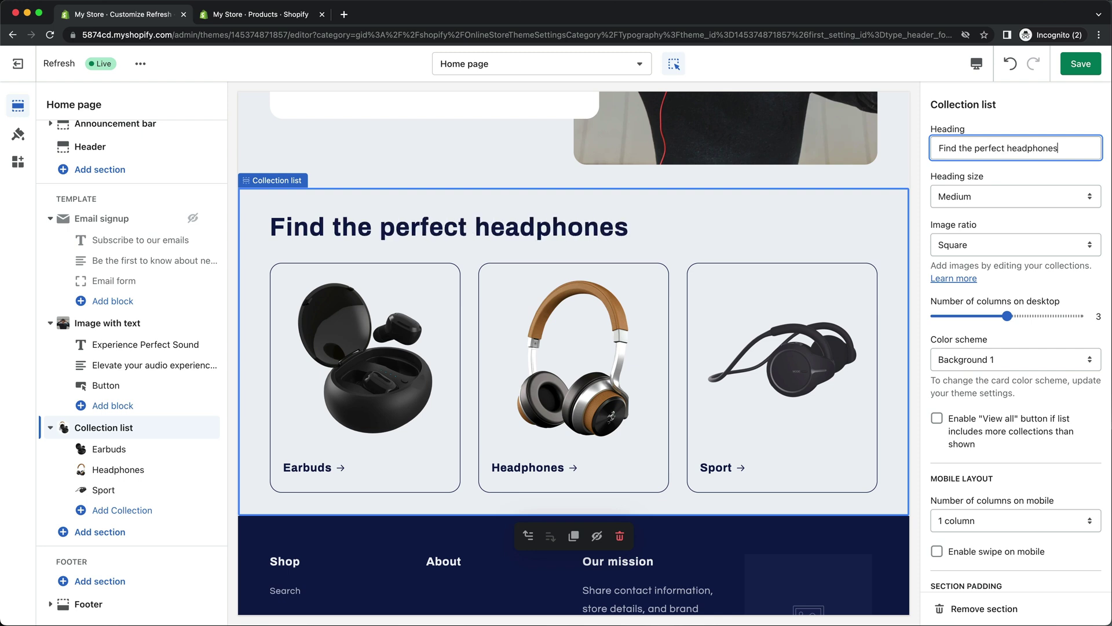
click(965, 189)
click(965, 183)
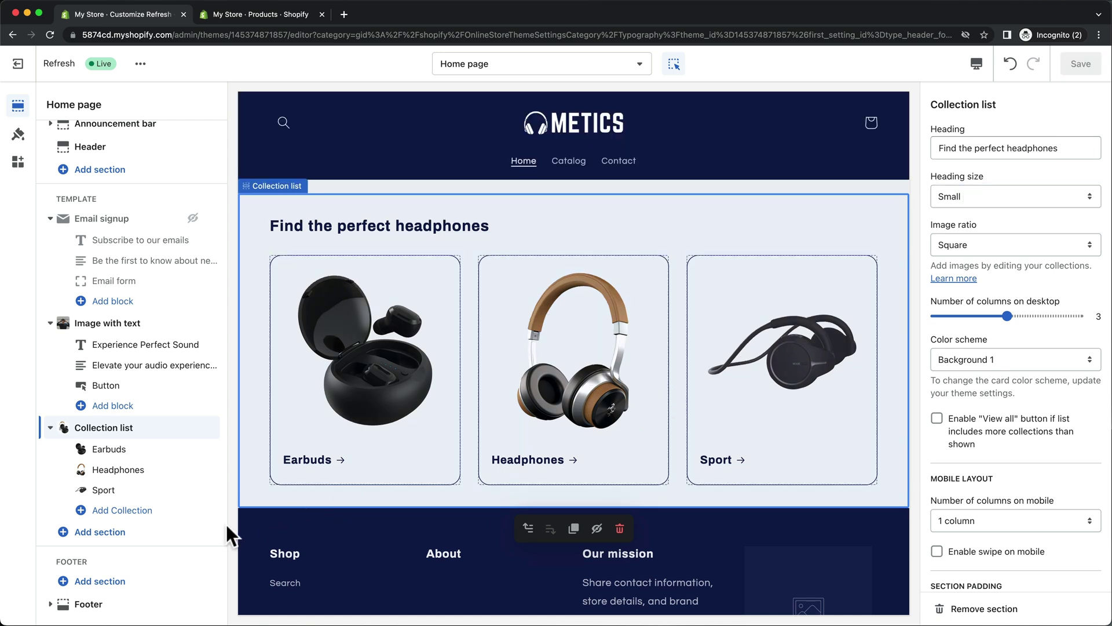
click(124, 534)
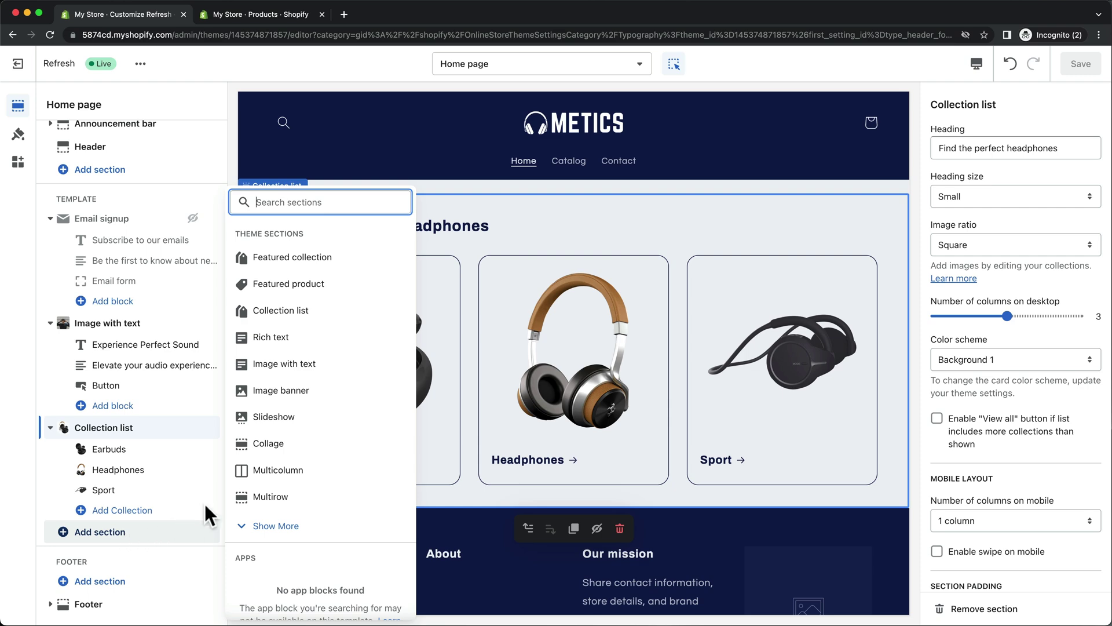
Add a Rich text section, then a Featured collection section showing Best Sellers.
click(373, 348)
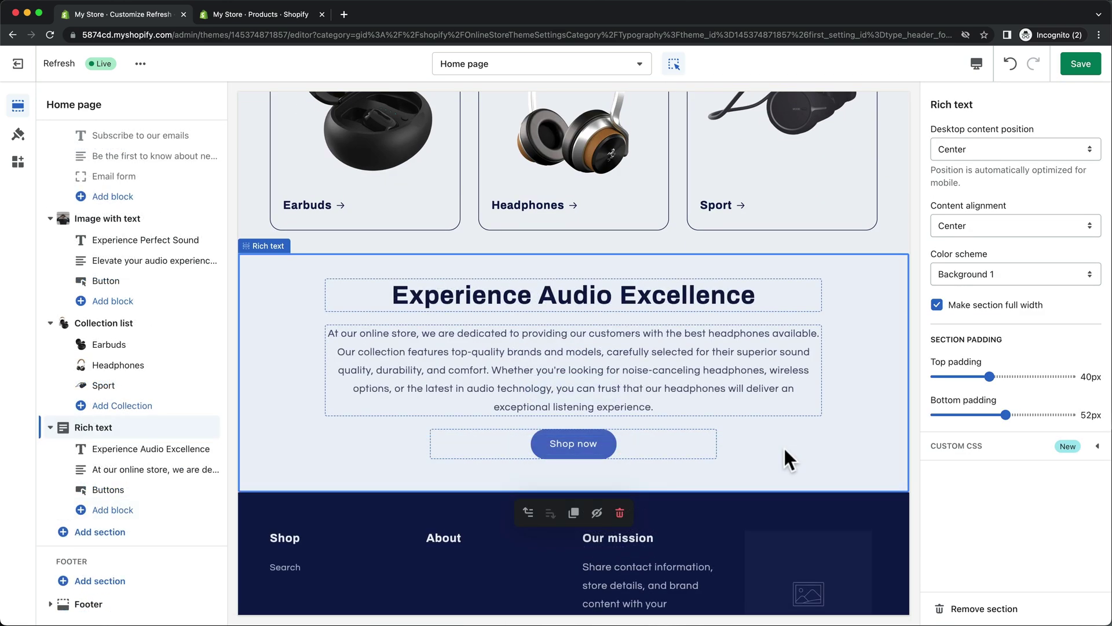
click(141, 531)
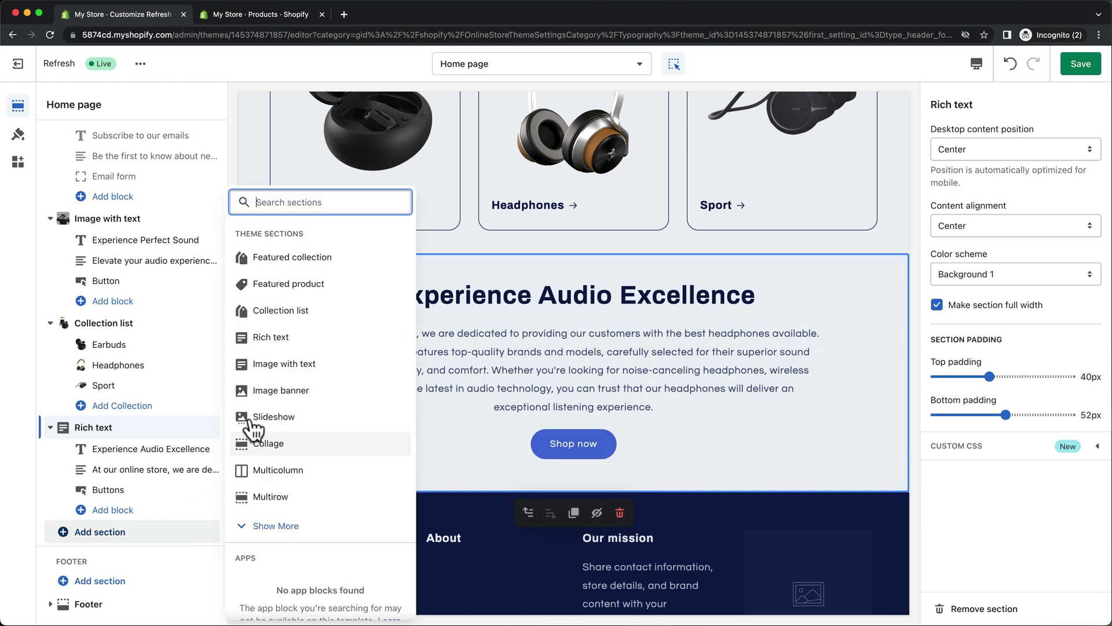
click(350, 260)
click(971, 431)
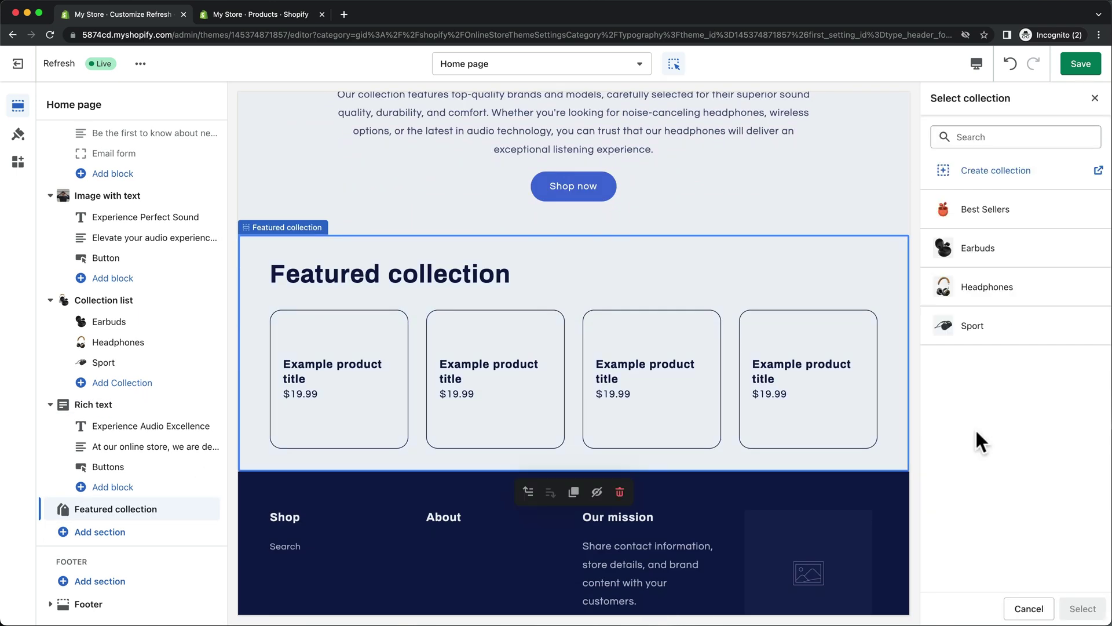
click(1060, 225)
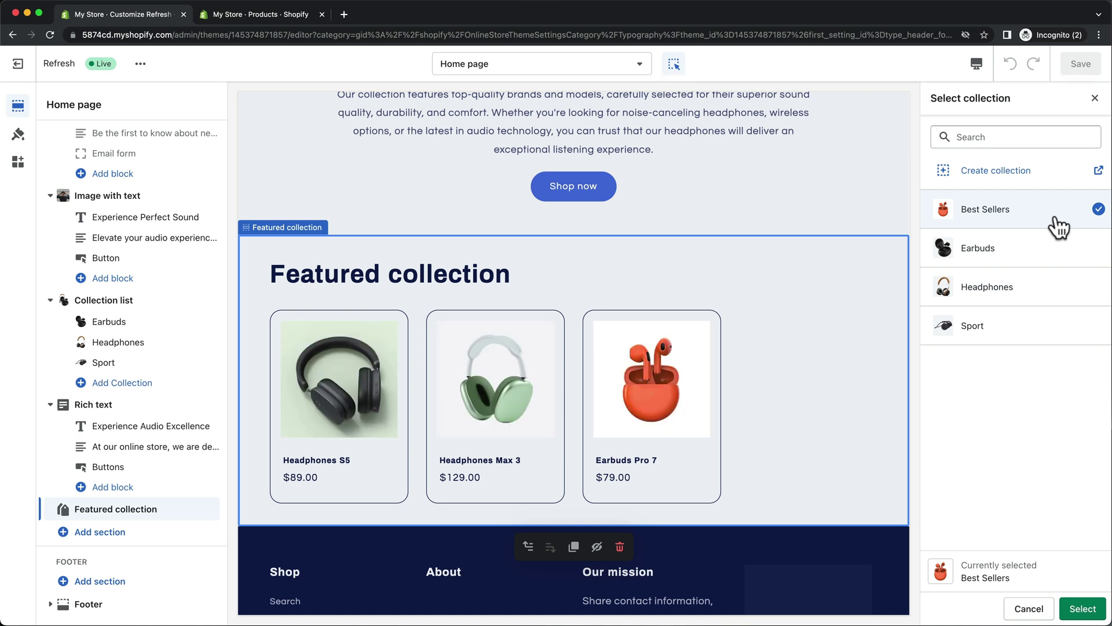
click(1075, 608)
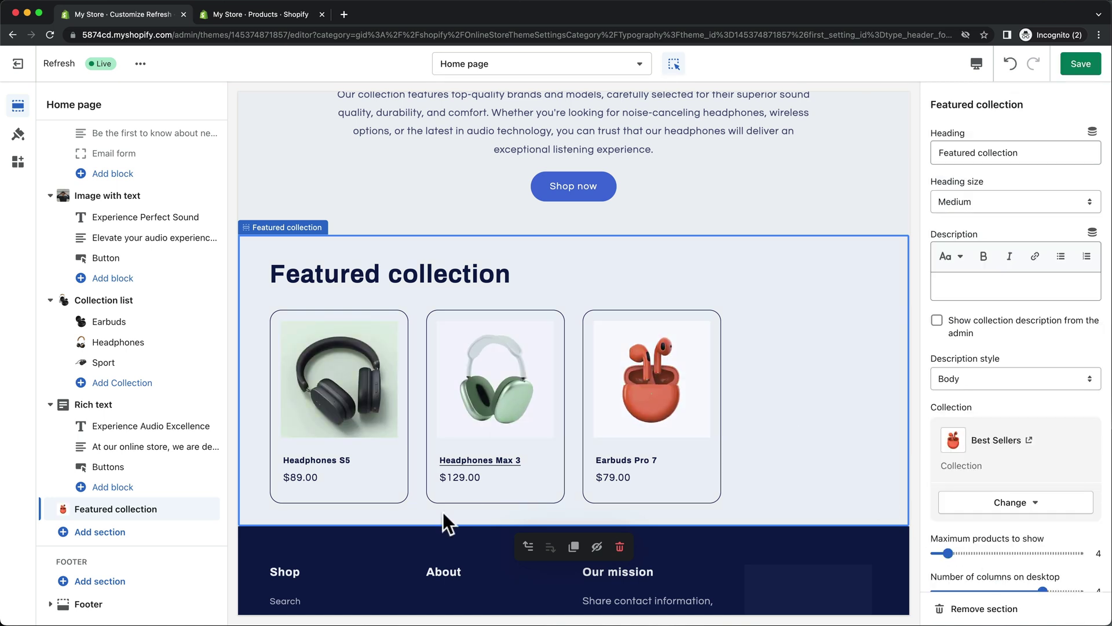
click(139, 547)
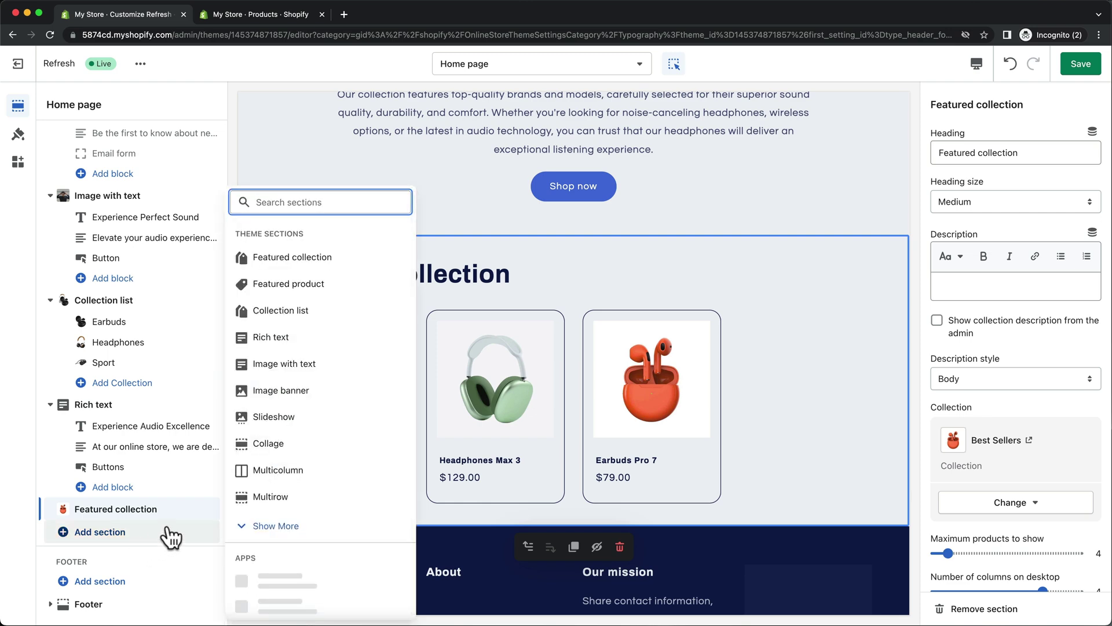
Add a Featured product section for Headphones Max 3 to the home page.
click(359, 293)
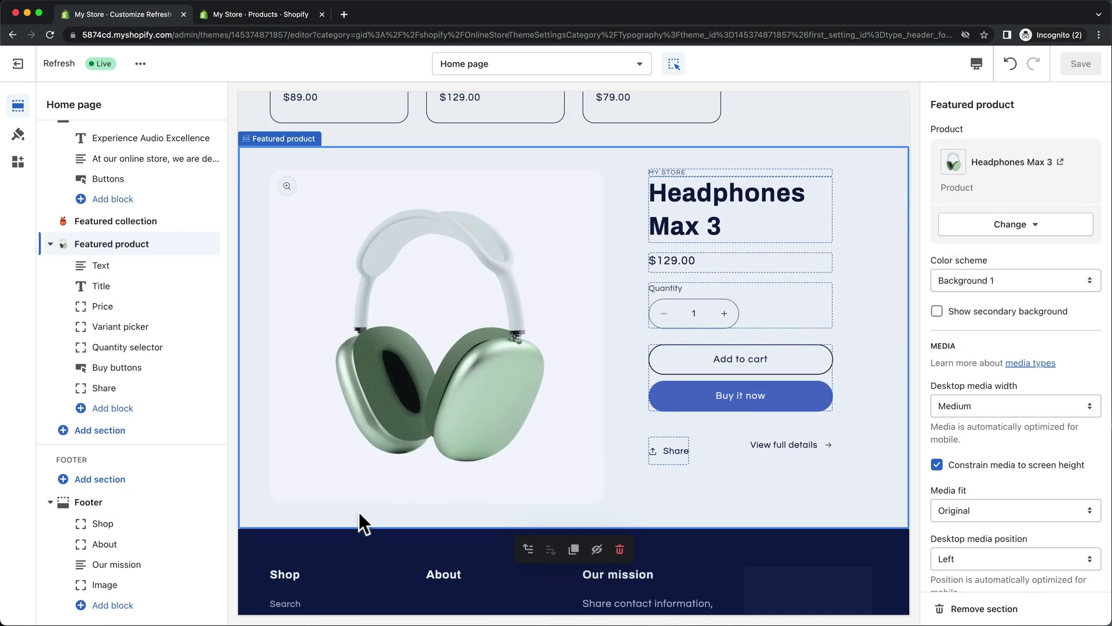
click(157, 510)
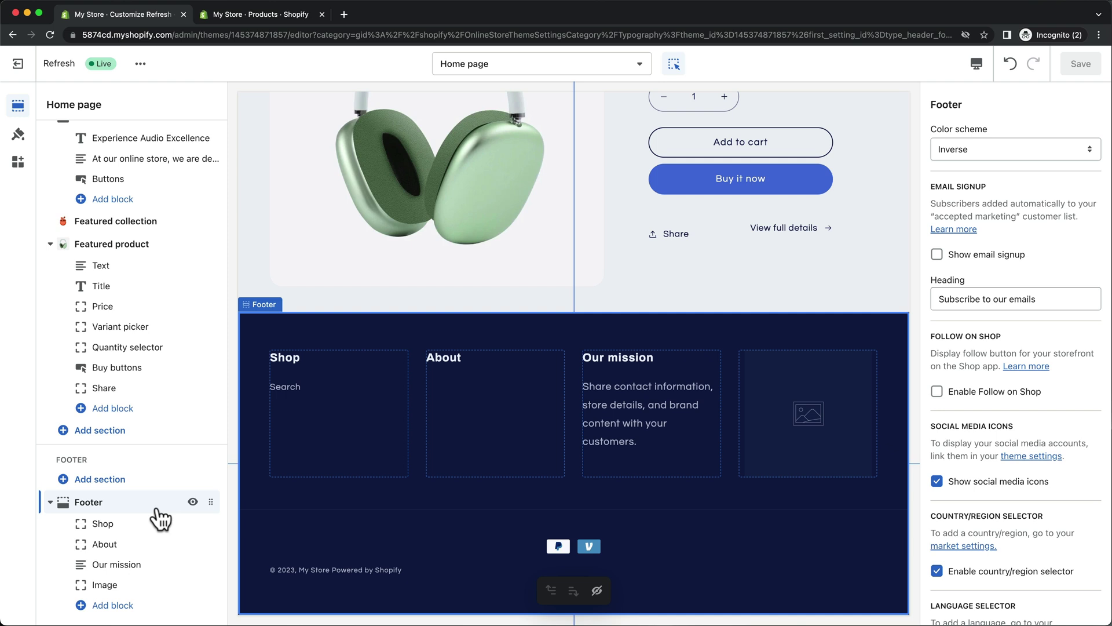
Go from the admin Products page into Settings and bring up the Policies page.
click(304, 15)
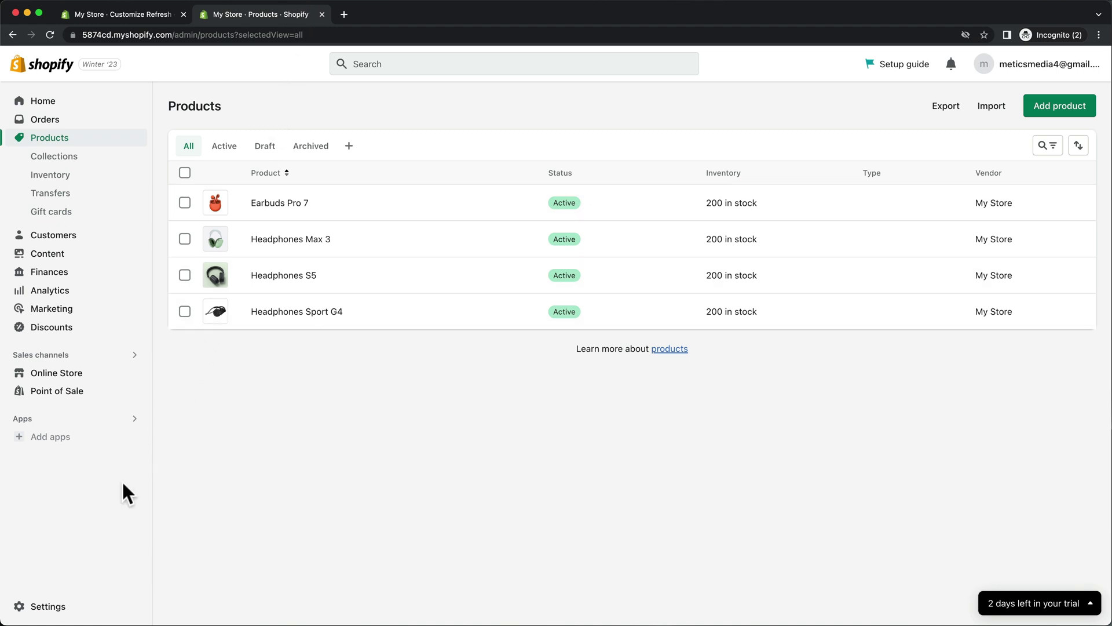
click(50, 604)
scroll(588, 357, down, 3)
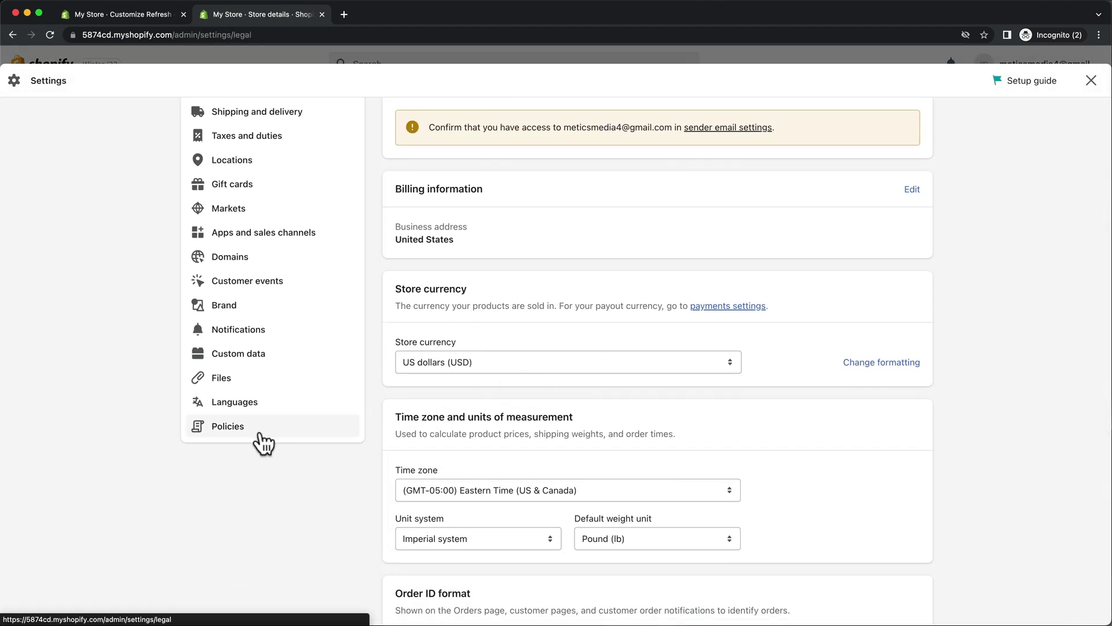
click(255, 432)
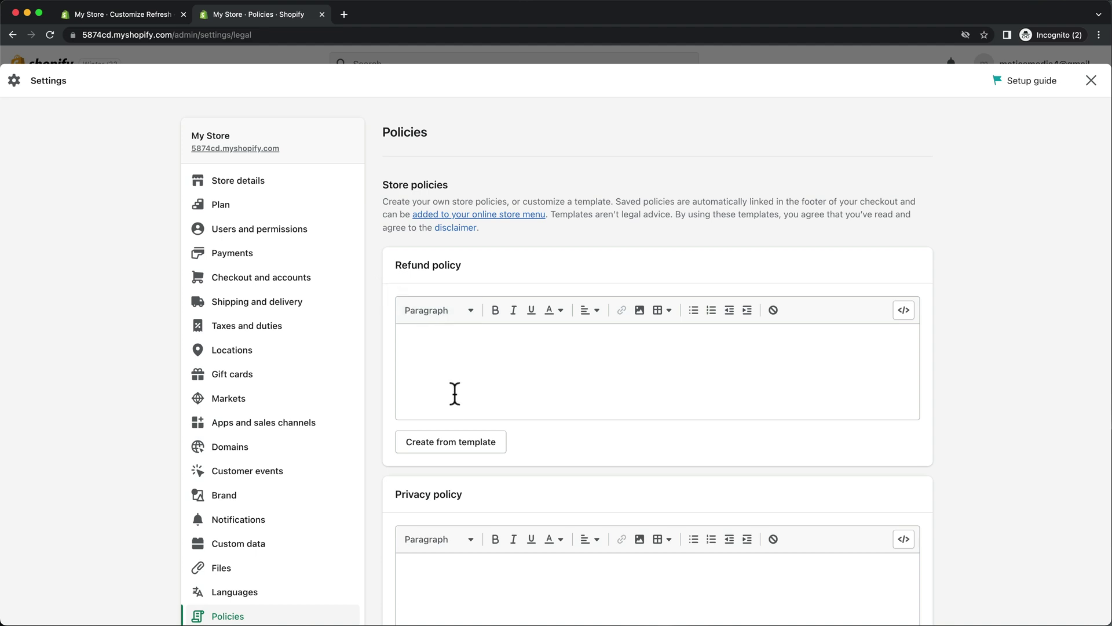
Generate the refund, privacy and terms of service policies from templates.
click(449, 449)
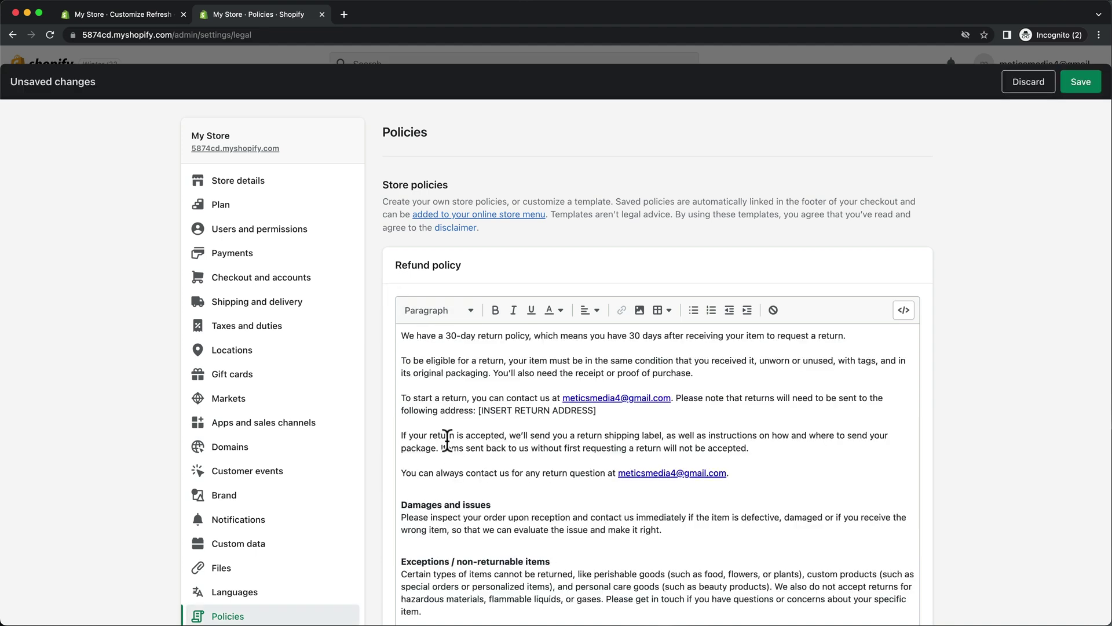
scroll(384, 440, down, 6)
click(428, 552)
scroll(370, 547, down, 10)
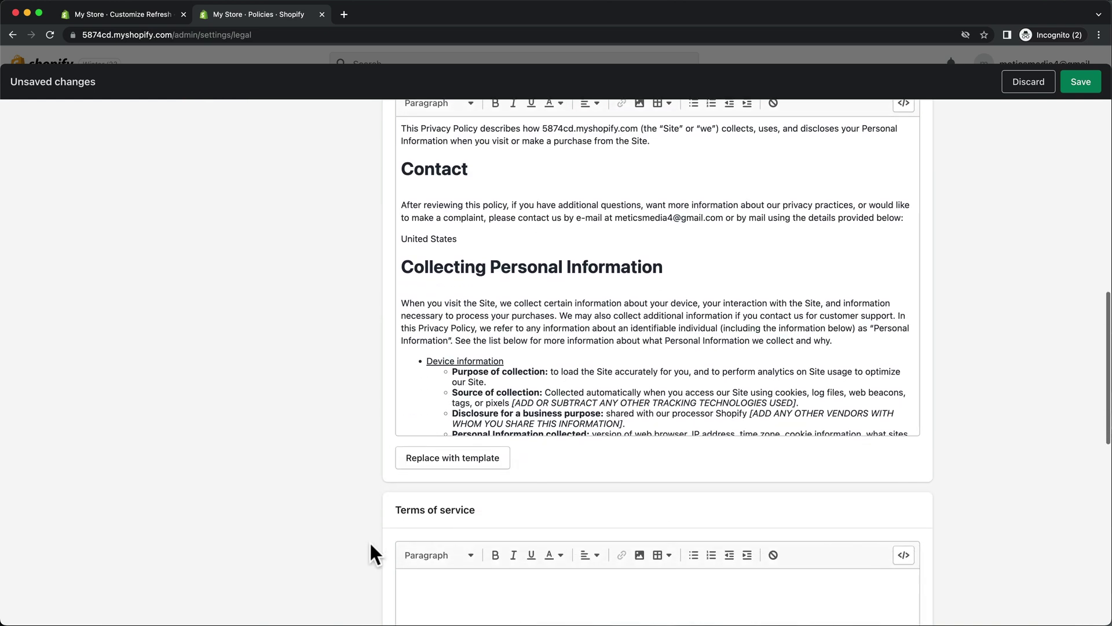
click(438, 398)
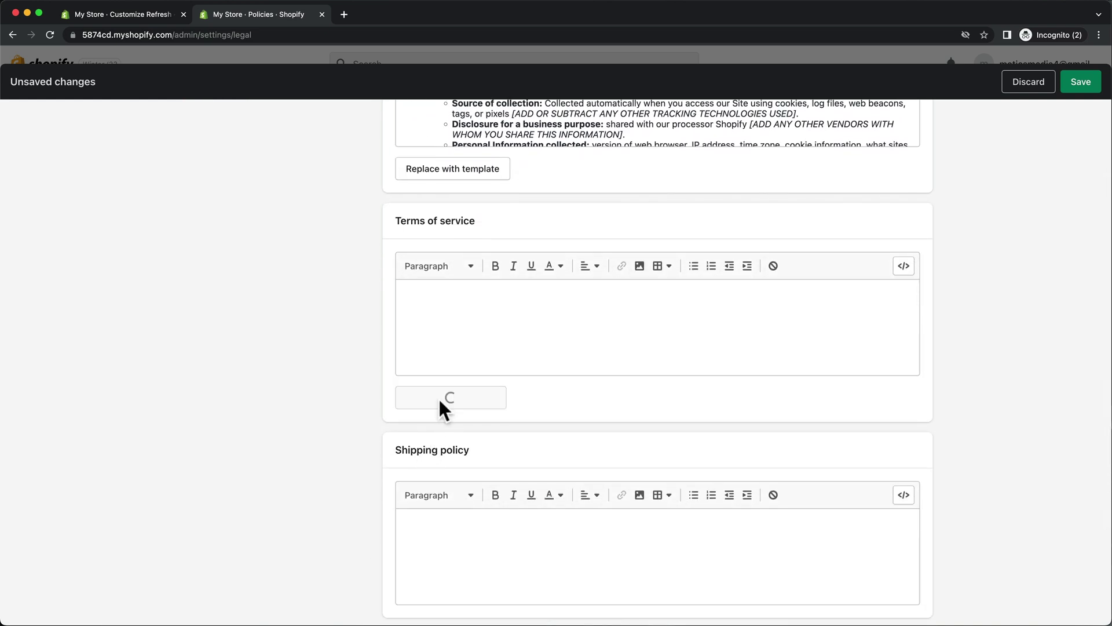
scroll(358, 427, down, 6)
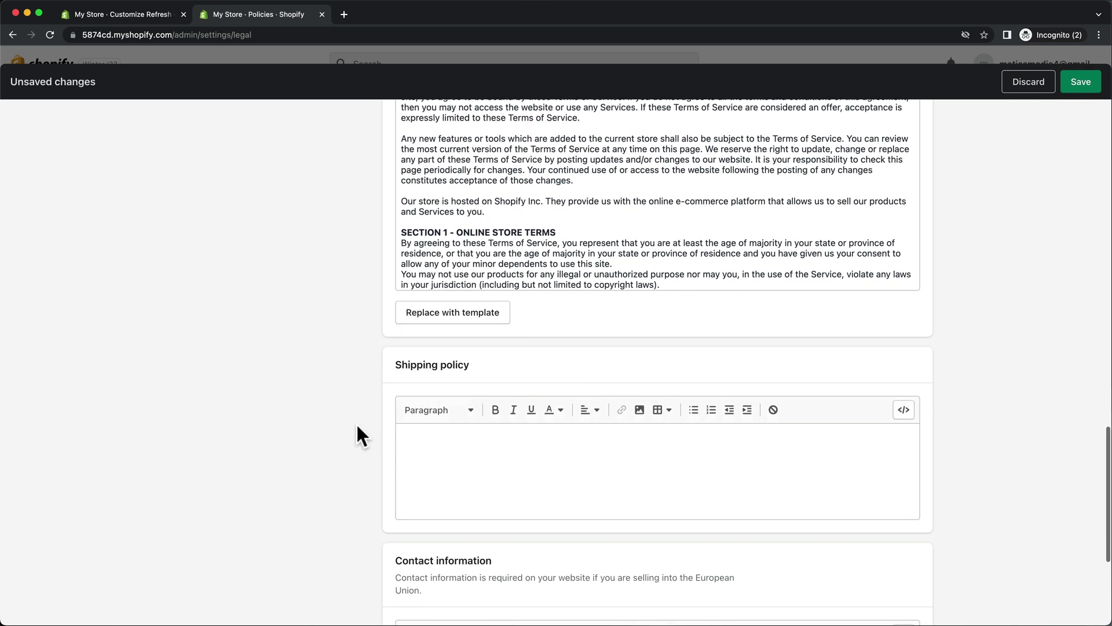
Paste the free US shipping policy and support contact text, then save the policies.
click(424, 417)
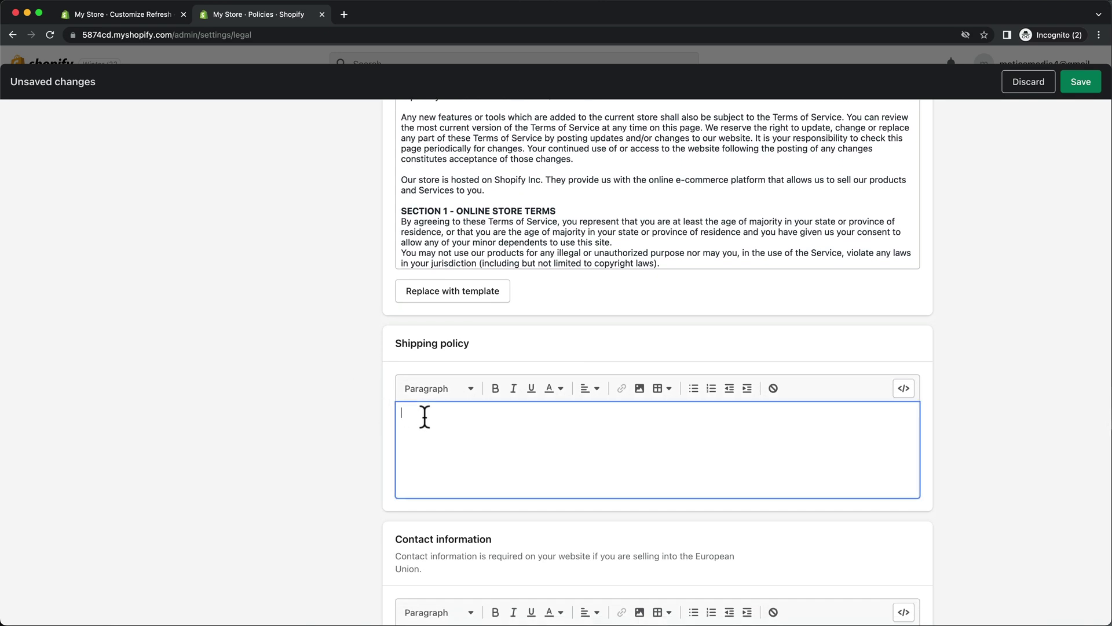
text(We offer free standard shipping on all orders within the United States. Orders are typically processed within 1-2 business days and shipping times may vary depending on the destination. Expedited shipping options are also available for an additional fee.)
scroll(424, 416, down, 4)
click(417, 422)
key(super+v)
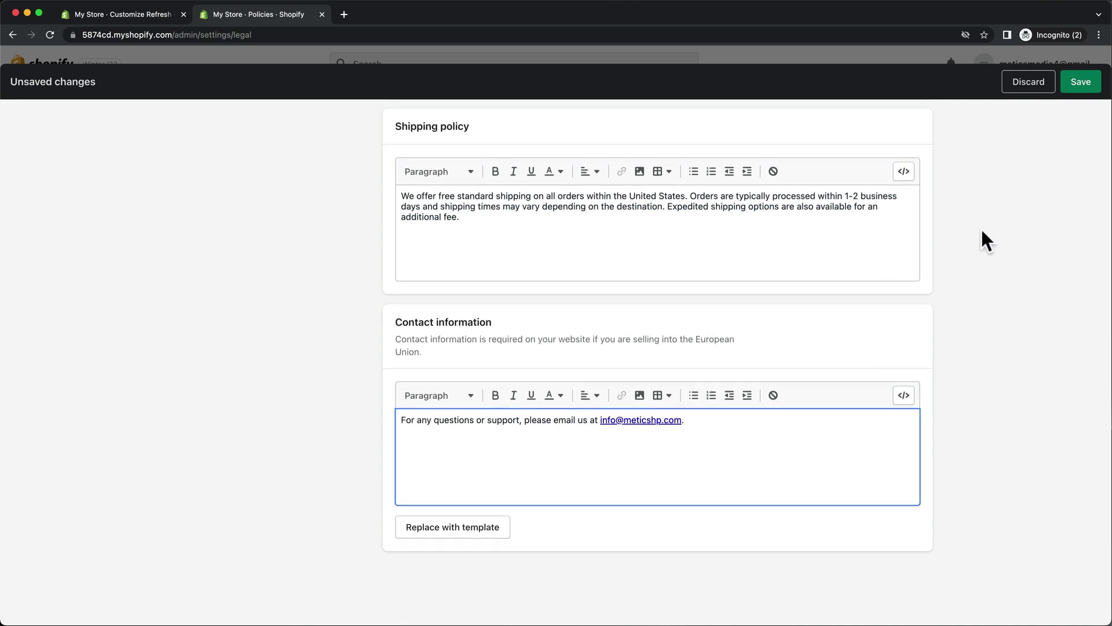
click(1082, 87)
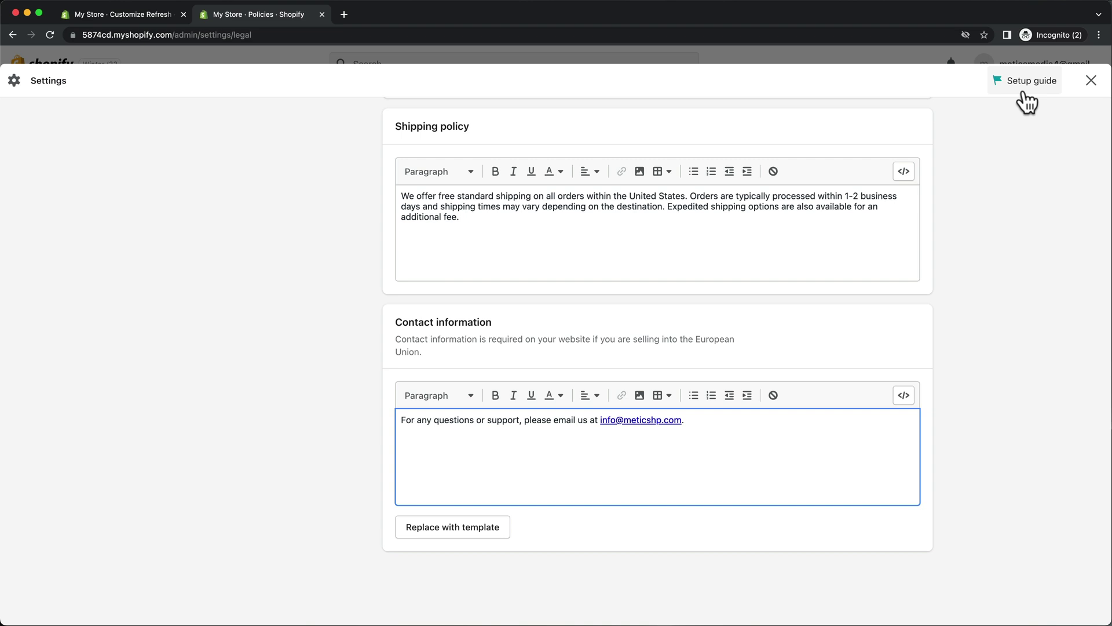
Open the Footer menu under Online Store navigation and remove its Search item.
click(1091, 82)
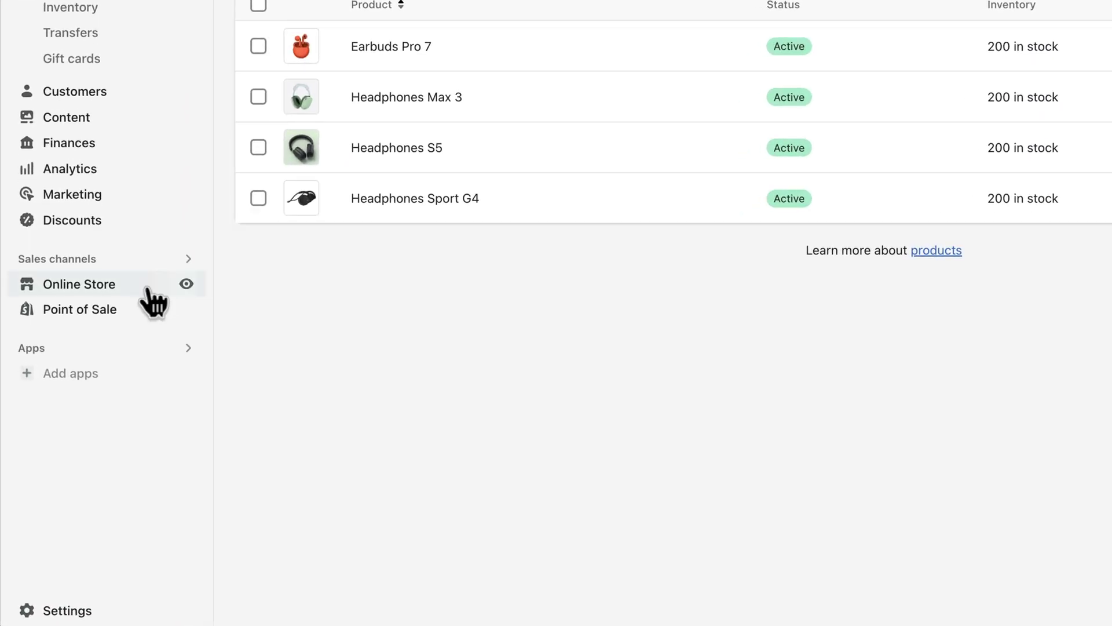
click(98, 373)
click(131, 275)
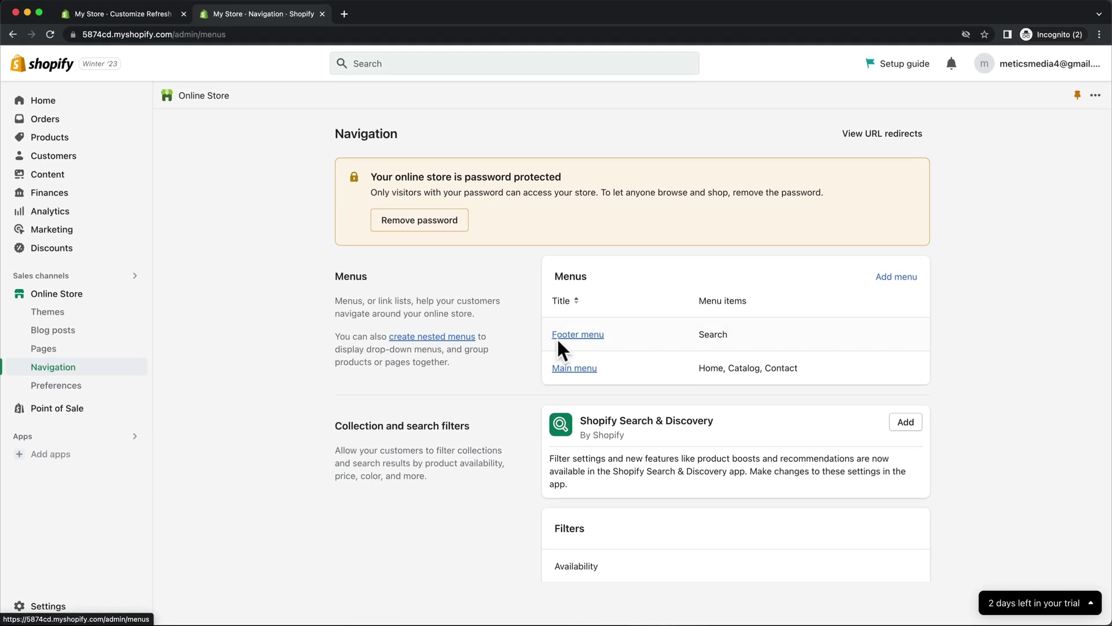
click(576, 335)
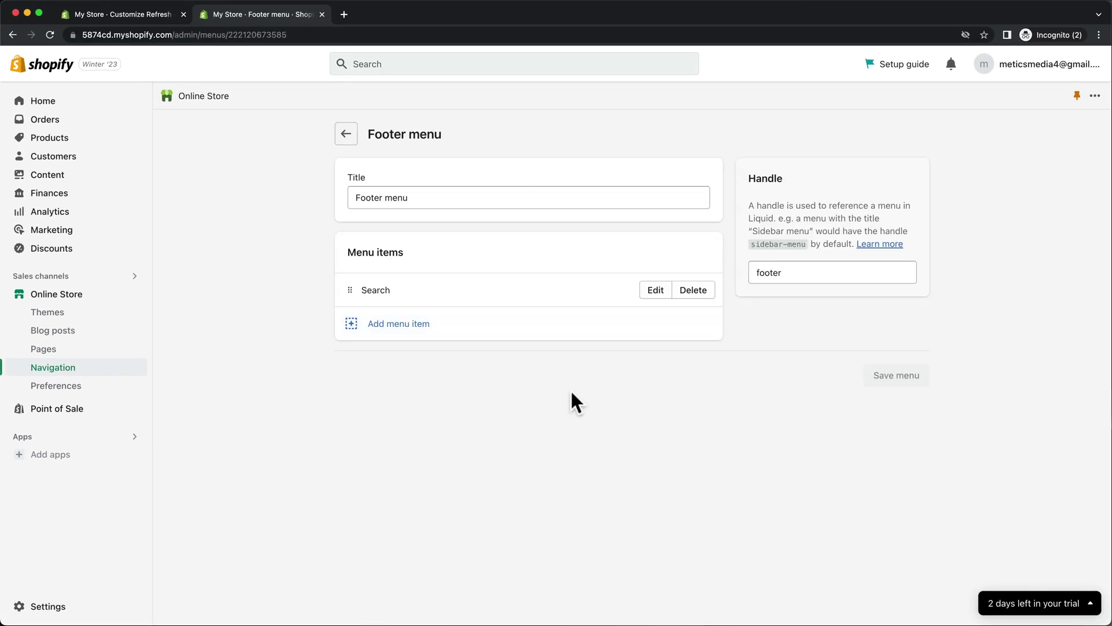
click(698, 292)
click(710, 378)
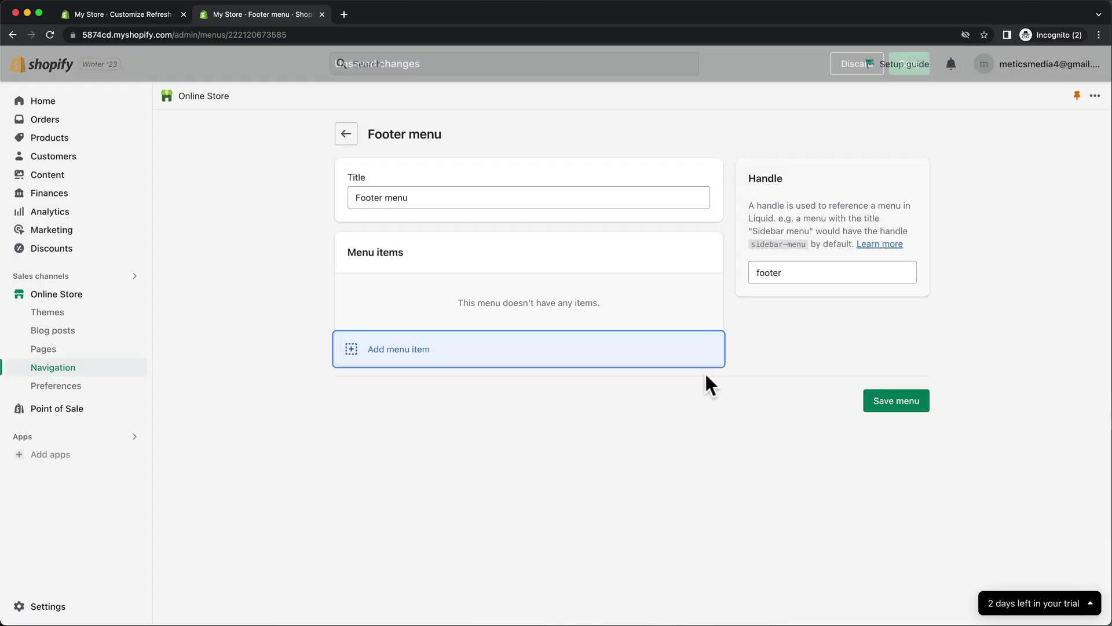
Add a Contact Information policy link to the footer menu and save it.
click(394, 350)
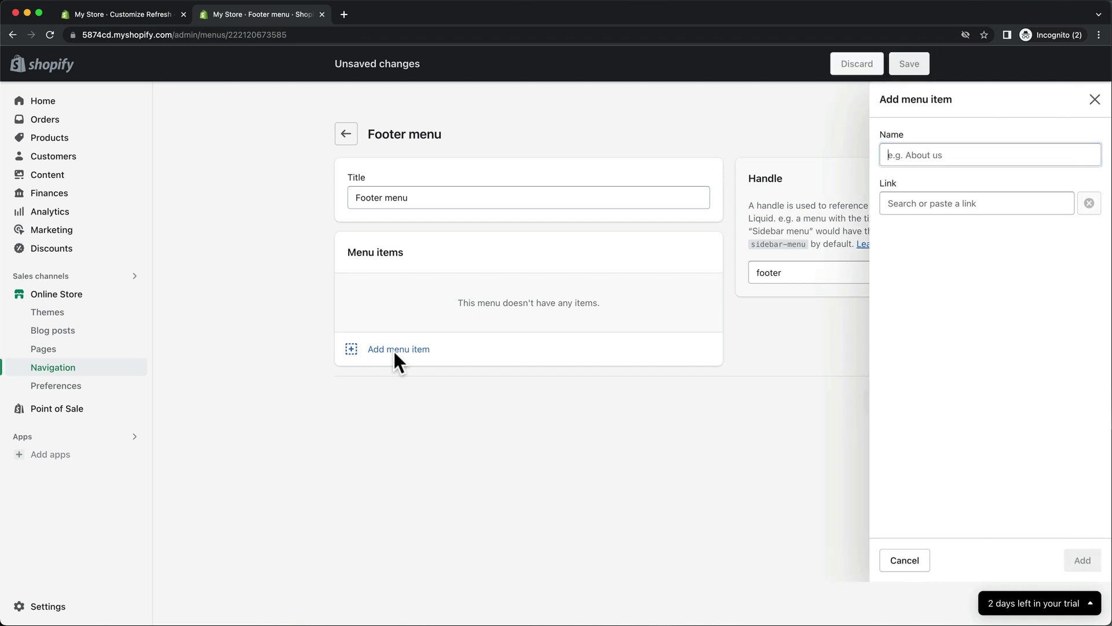
click(936, 214)
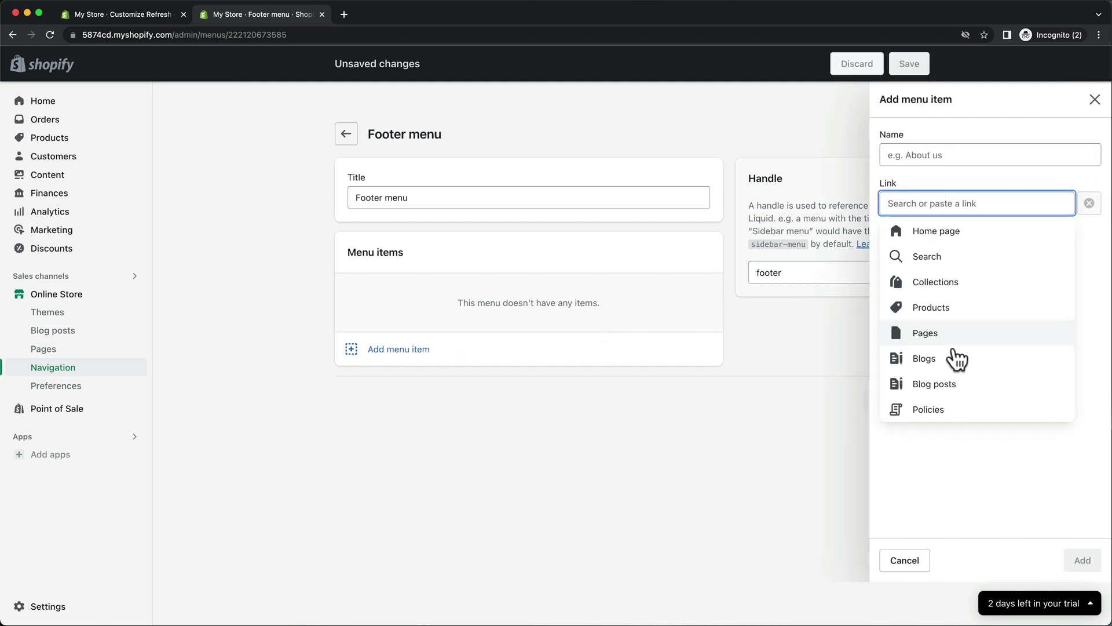
click(938, 409)
click(962, 257)
click(1082, 560)
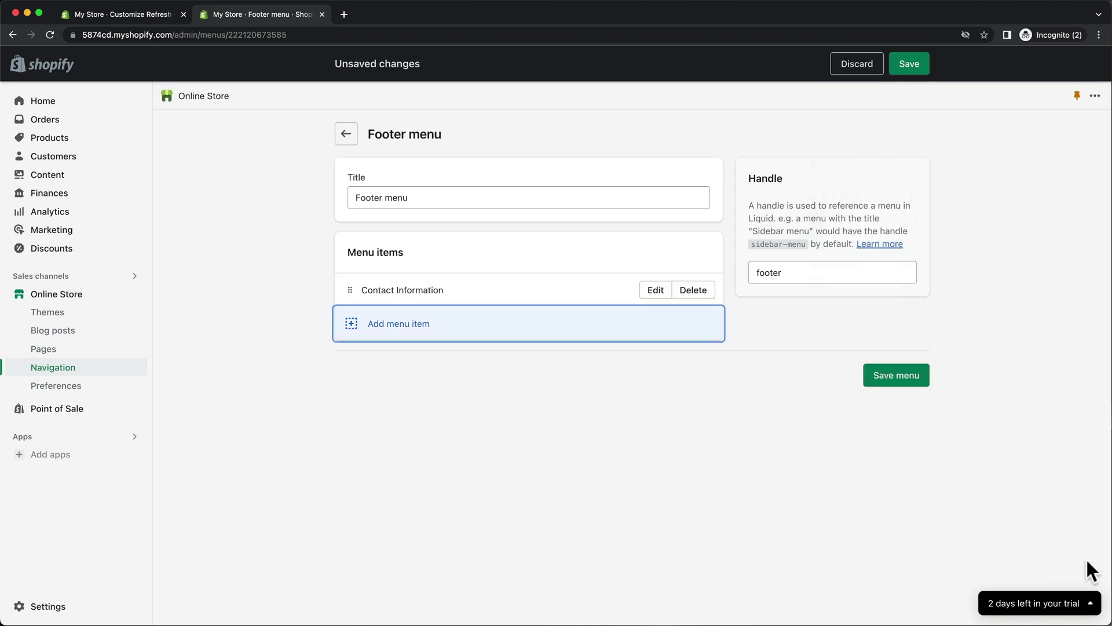
click(872, 518)
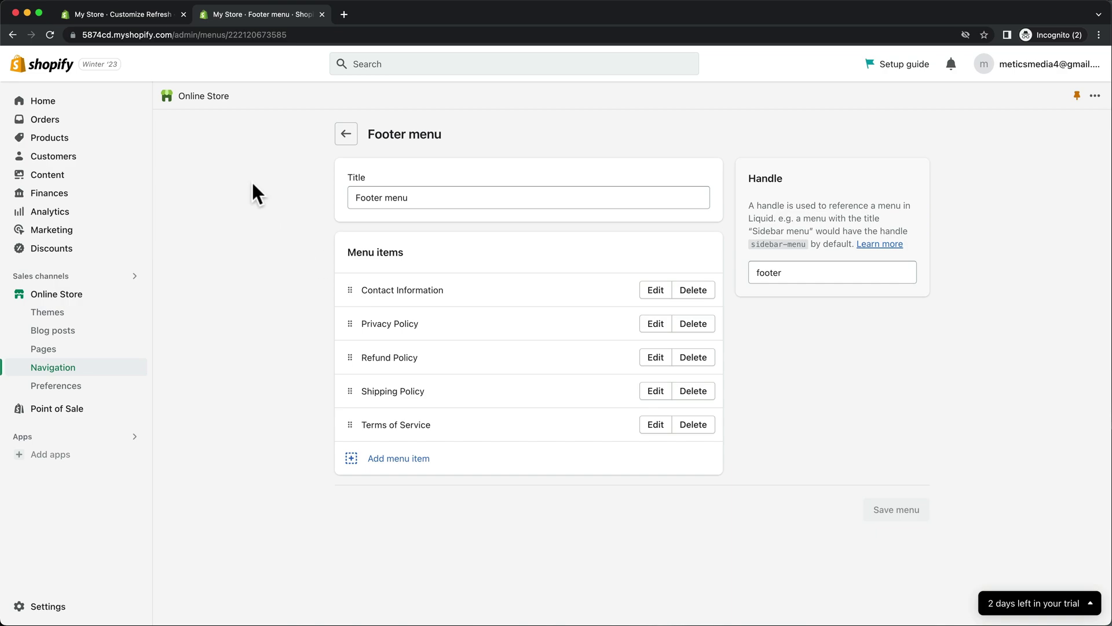
In the theme editor, scroll down to the footer and select its About column.
click(151, 12)
scroll(488, 218, down, 10)
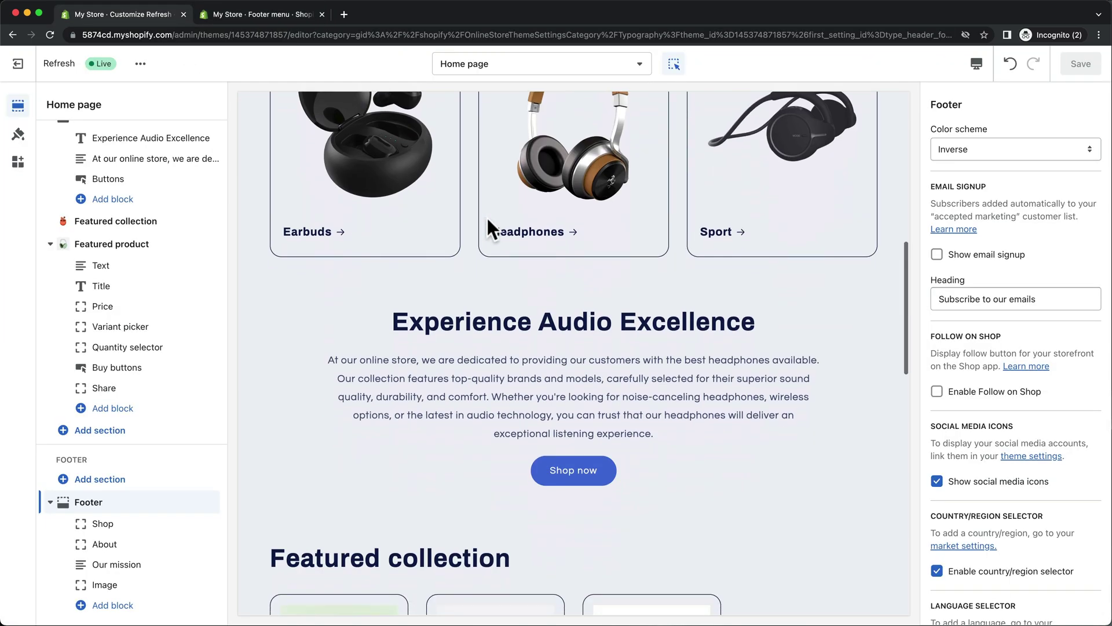
scroll(486, 217, down, 10)
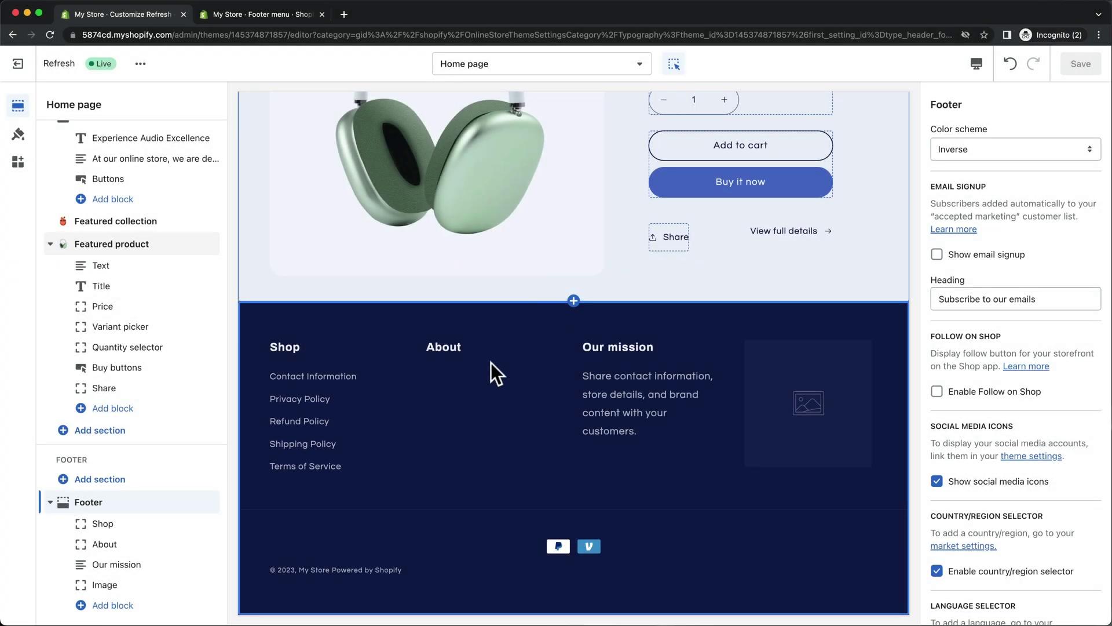
click(473, 376)
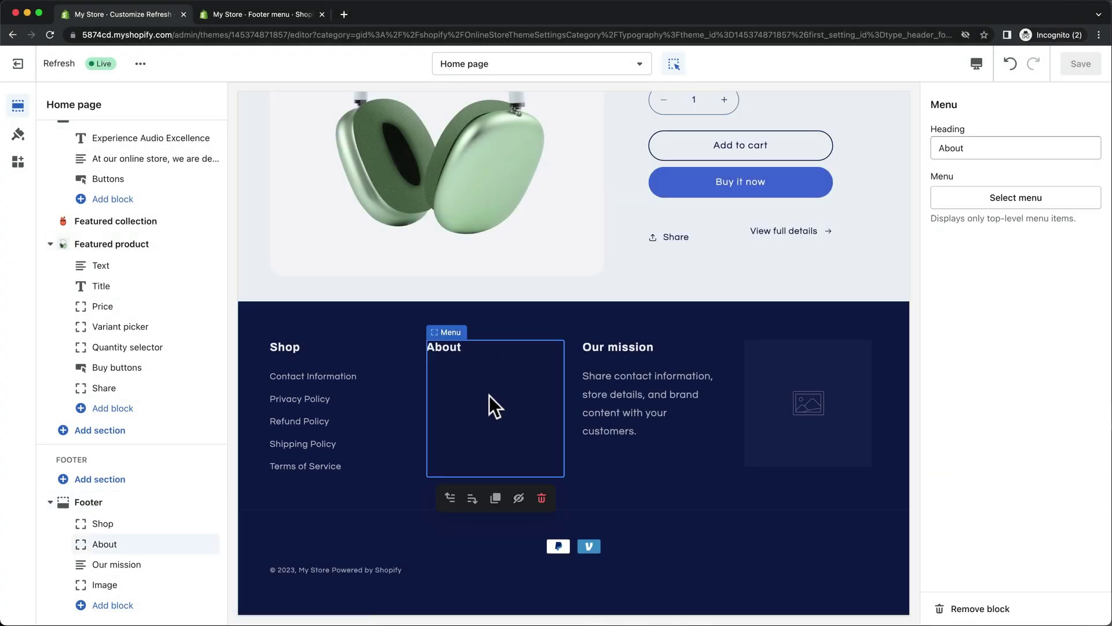
Delete the About column and retitle Our mission 'Contact us' with the support contact sentence.
click(540, 499)
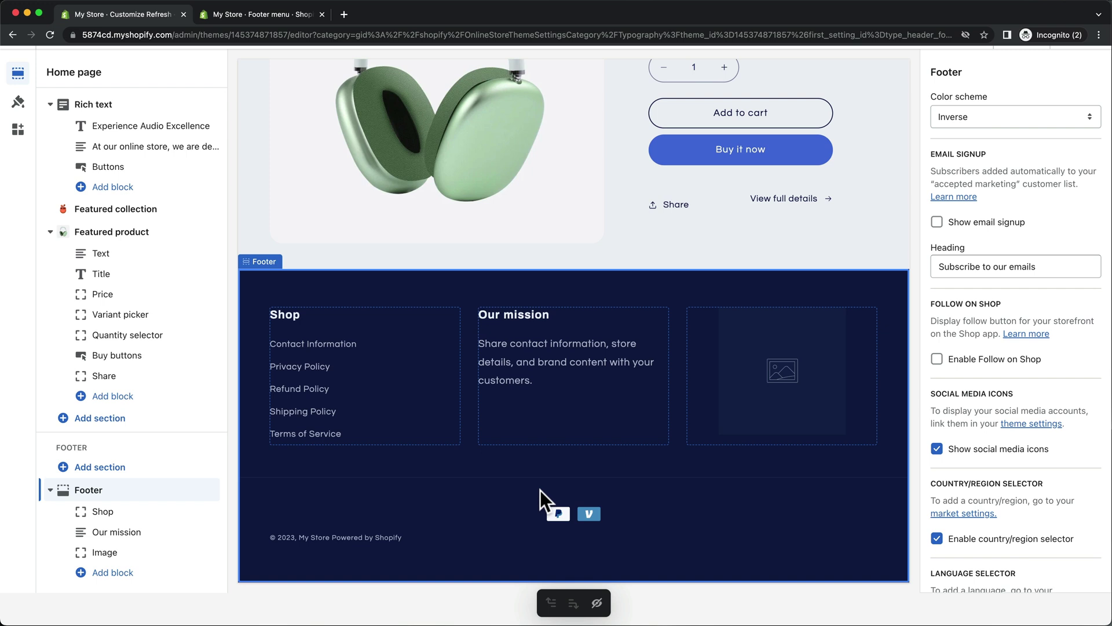
click(541, 314)
drag(972, 149, 939, 149)
key(super+a)
text(Contact us)
drag(984, 258, 939, 232)
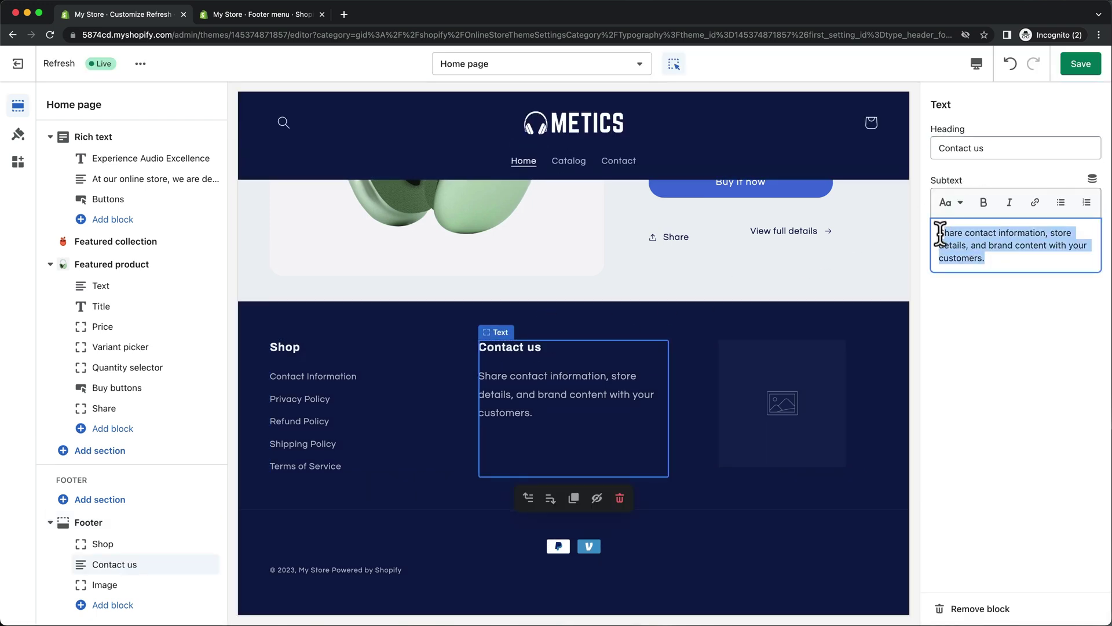
key(super+v)
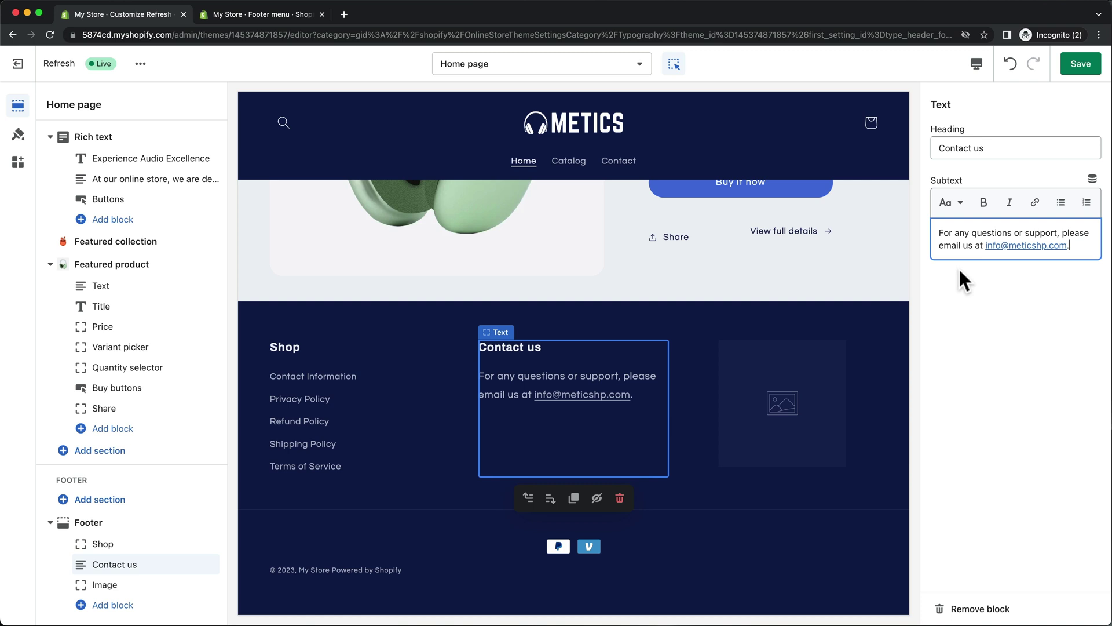
Set the footer image block to the logo and widen it to 180px.
click(802, 402)
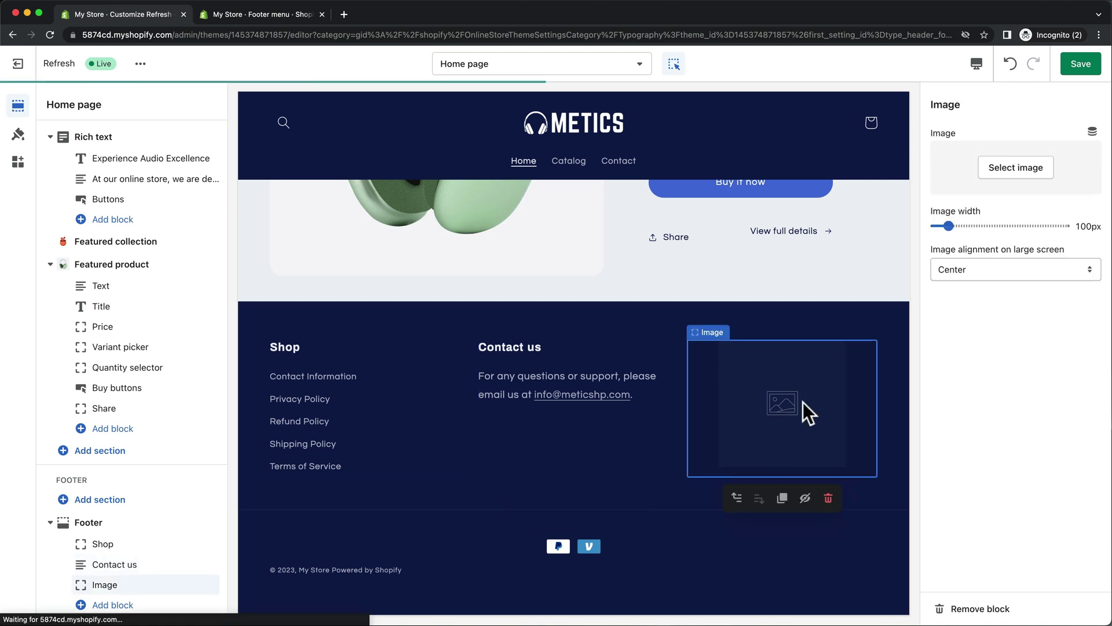
click(1008, 171)
click(993, 273)
key(Return)
drag(948, 306, 981, 306)
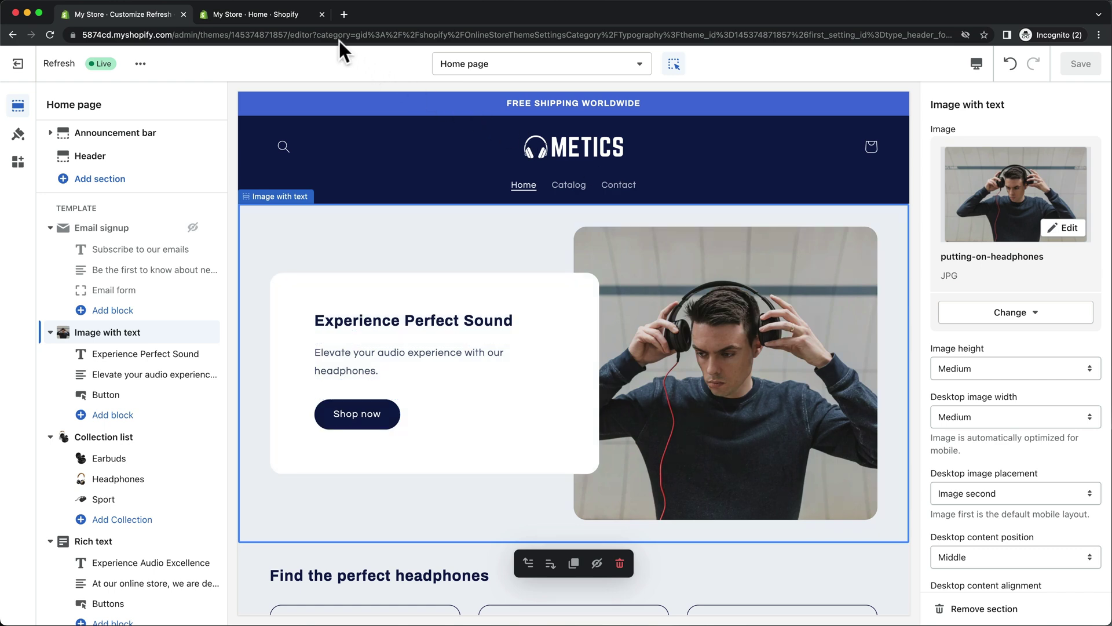
Open the Main menu in Navigation and delete its Home and Catalog items.
click(304, 19)
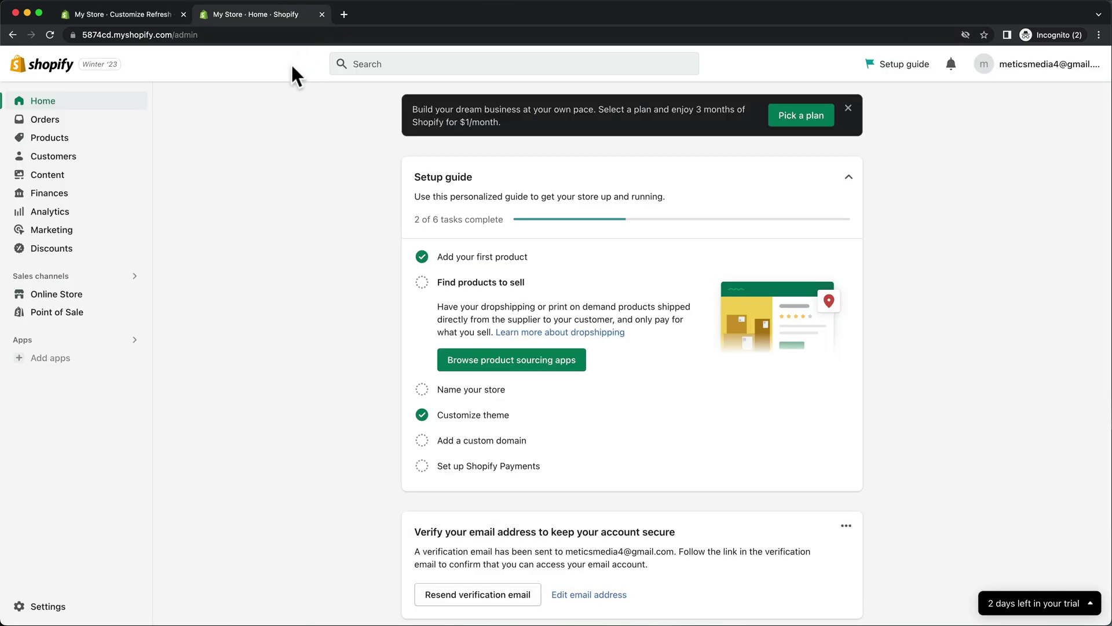
click(85, 297)
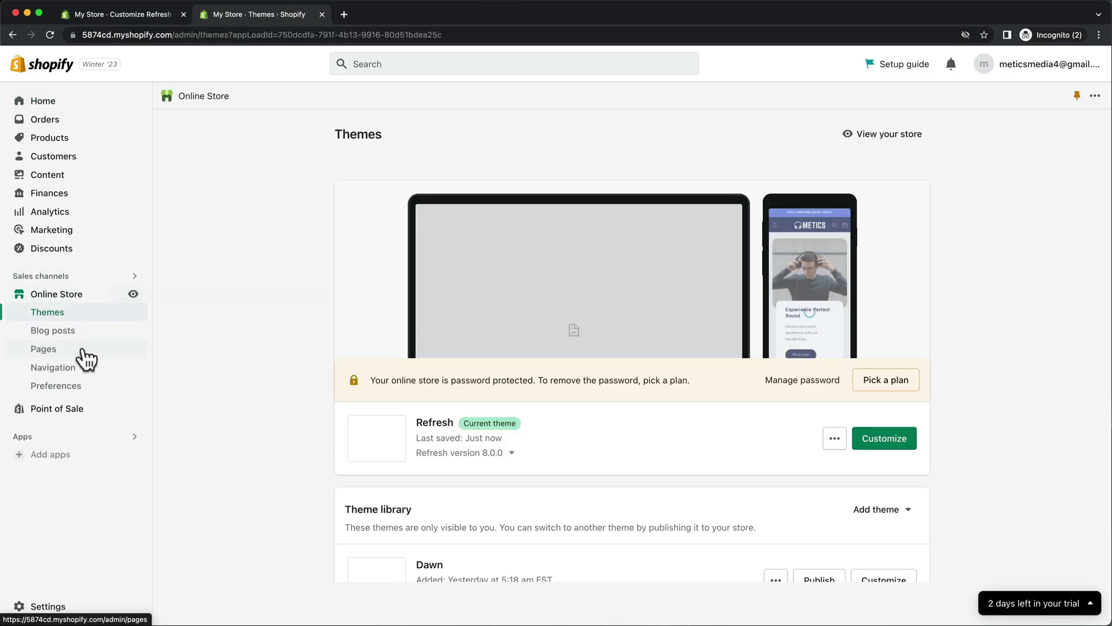
click(79, 370)
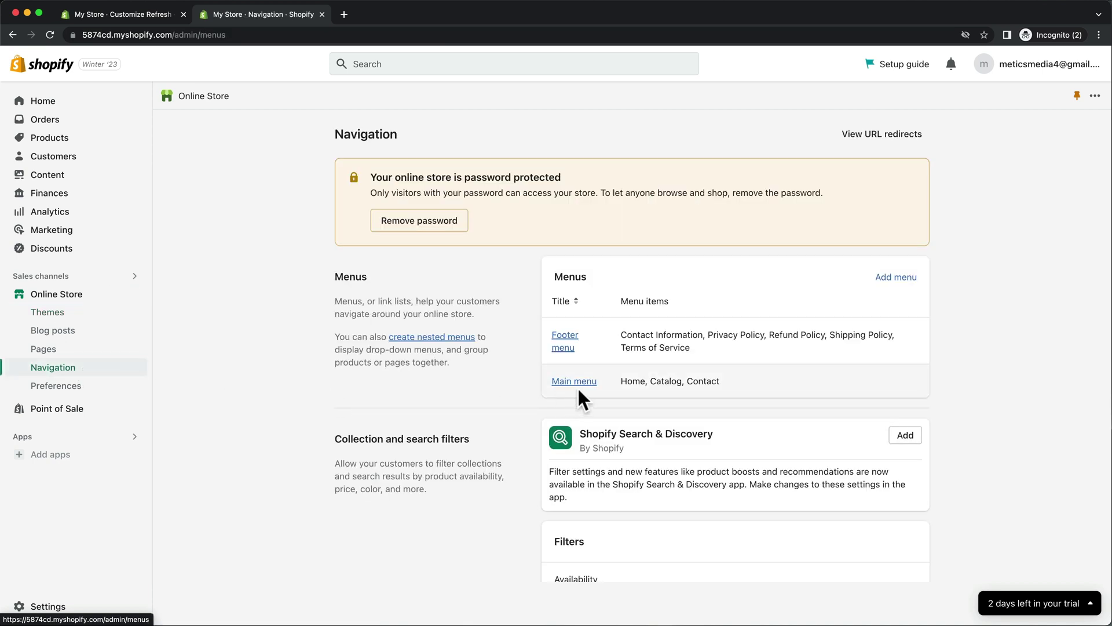
click(588, 382)
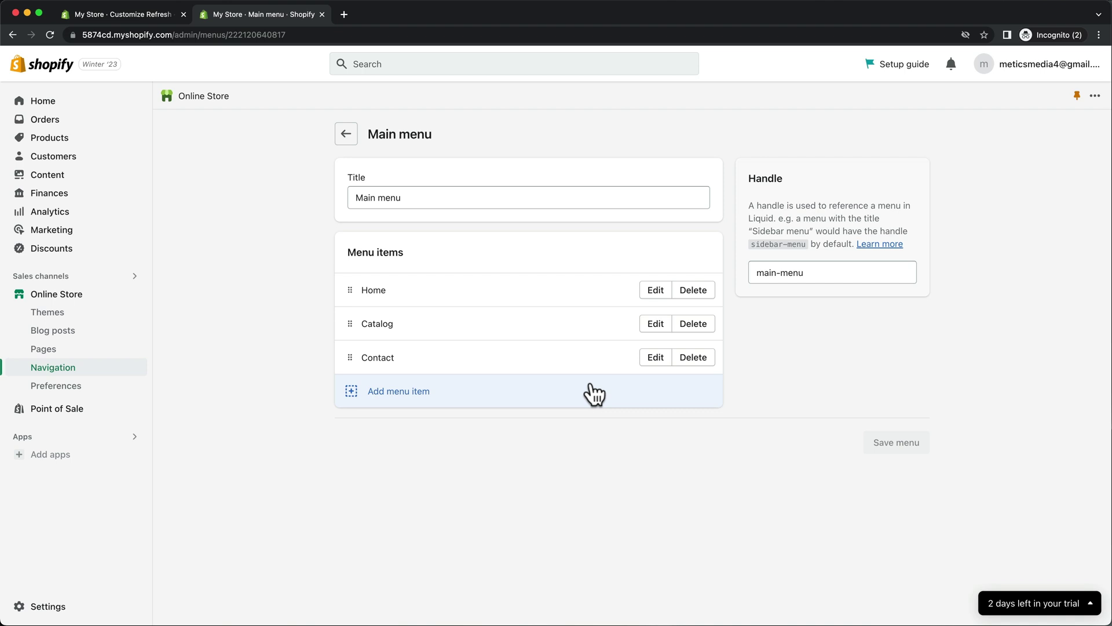
click(701, 290)
click(697, 291)
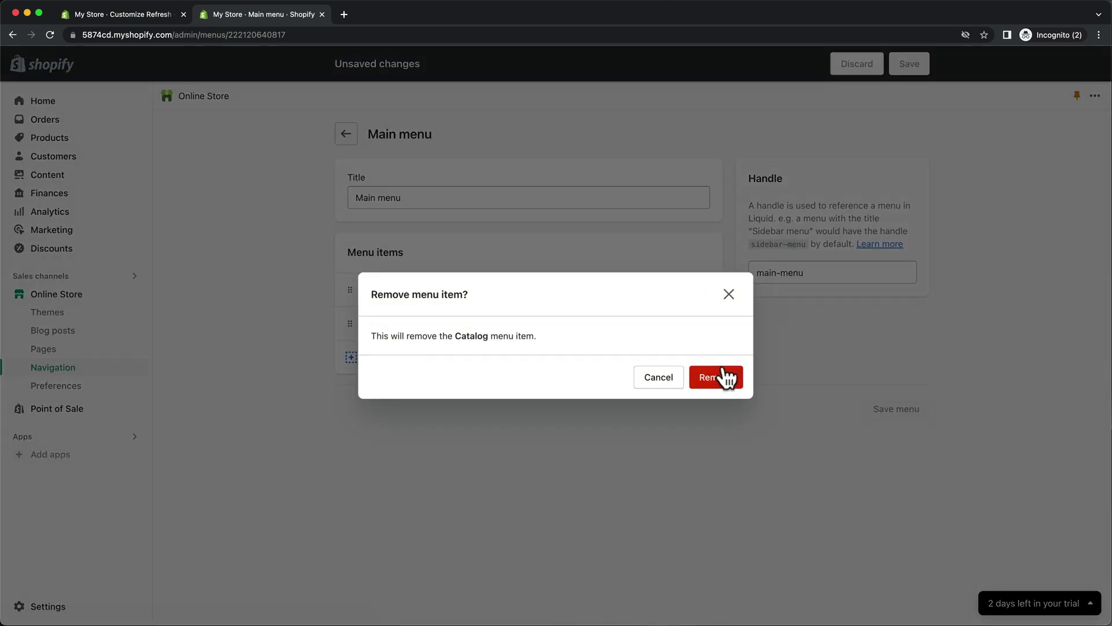
click(724, 378)
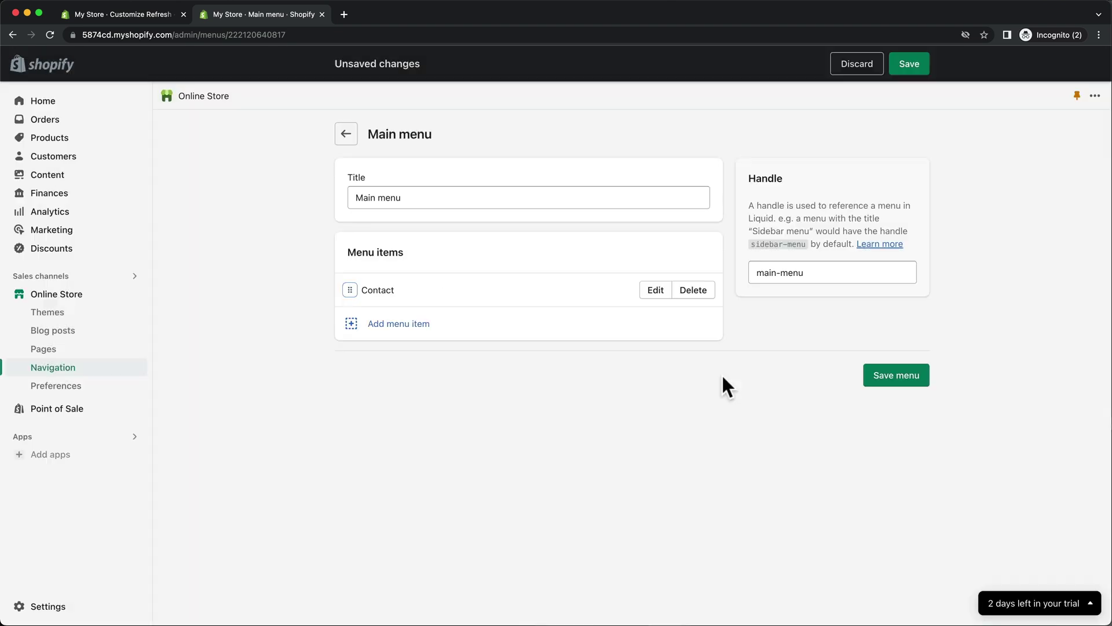
Add an Earbuds collection link to the main menu, save, and reload the theme editor.
click(415, 333)
click(927, 206)
click(937, 282)
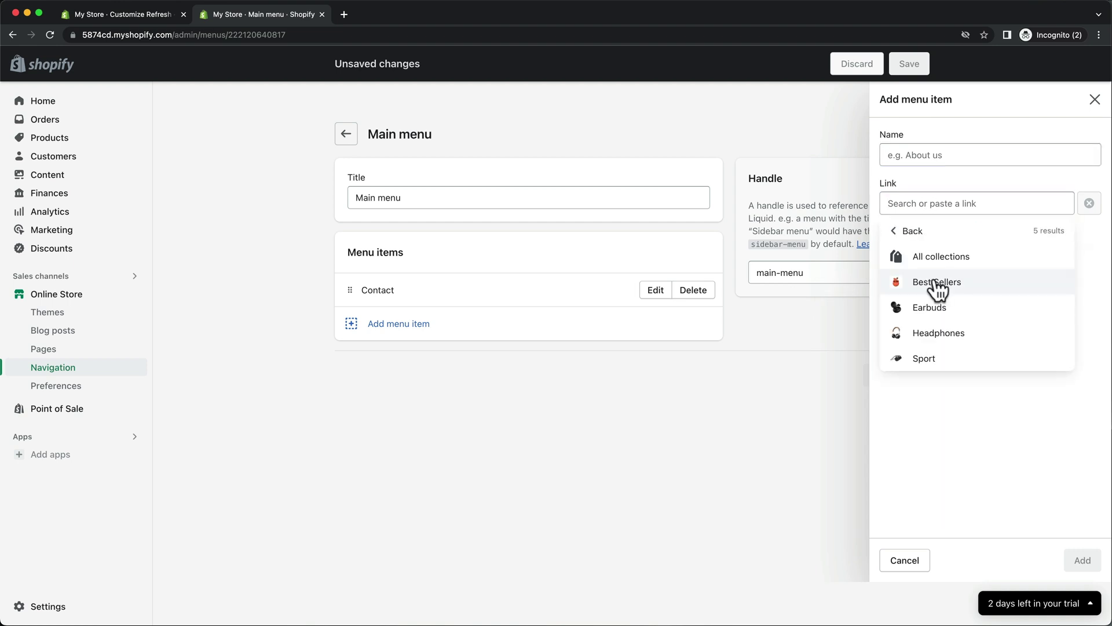
click(931, 307)
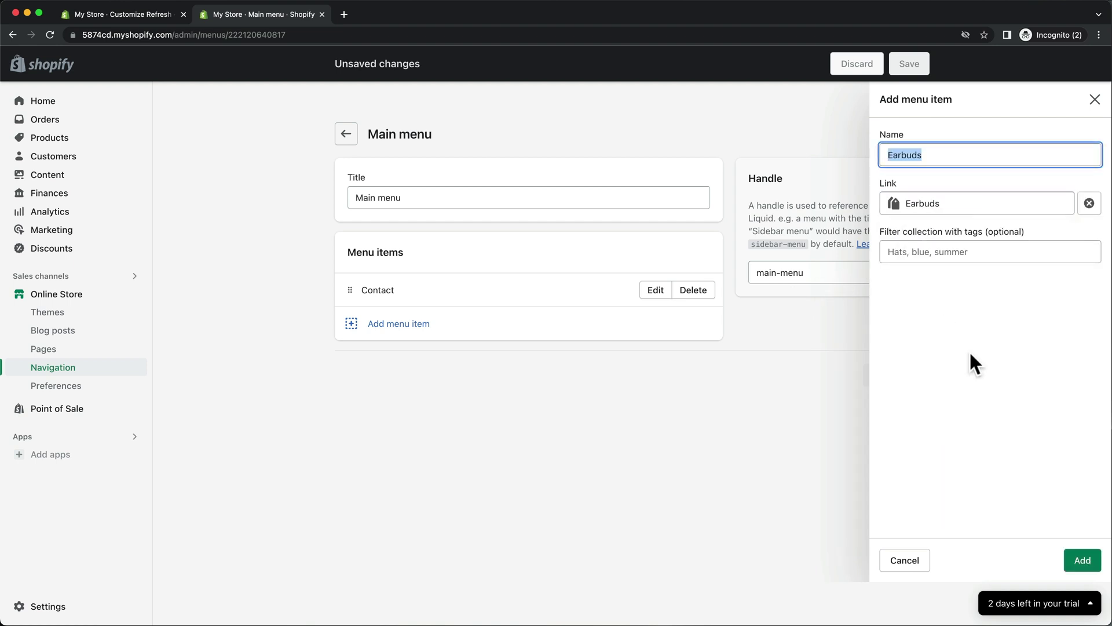
click(1078, 558)
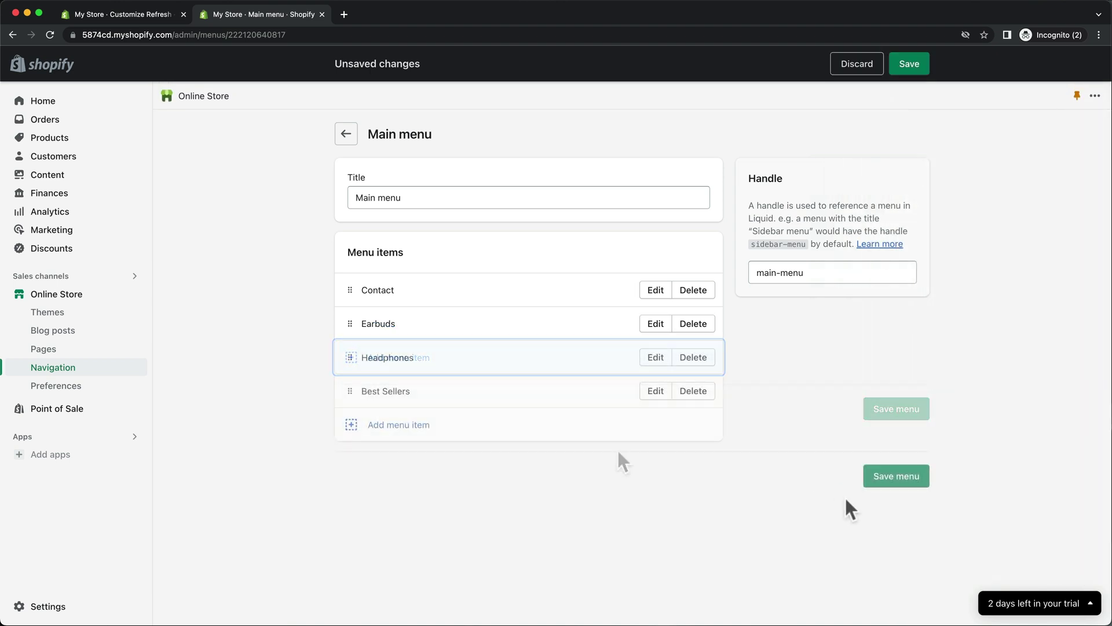
click(890, 479)
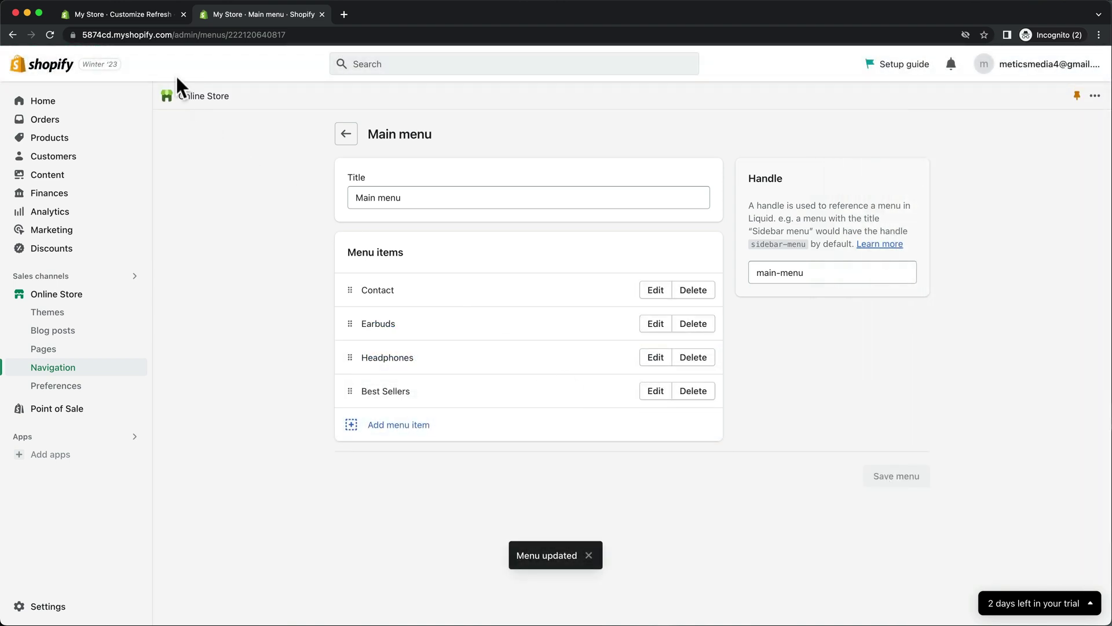
click(135, 16)
click(50, 35)
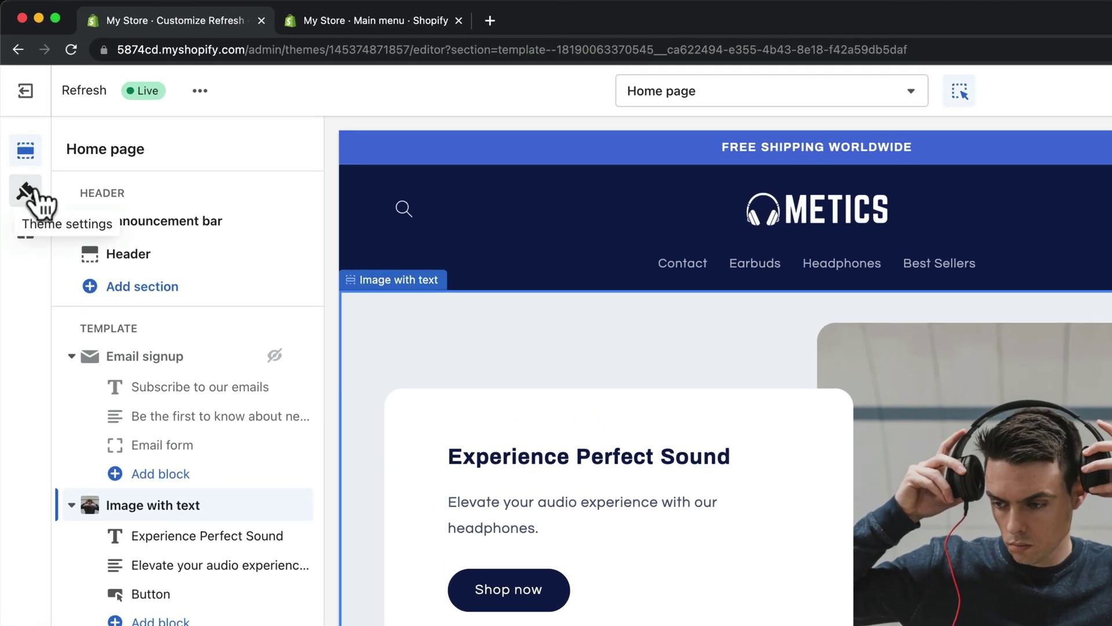
Open Theme settings from the theme editor's left sidebar.
click(26, 191)
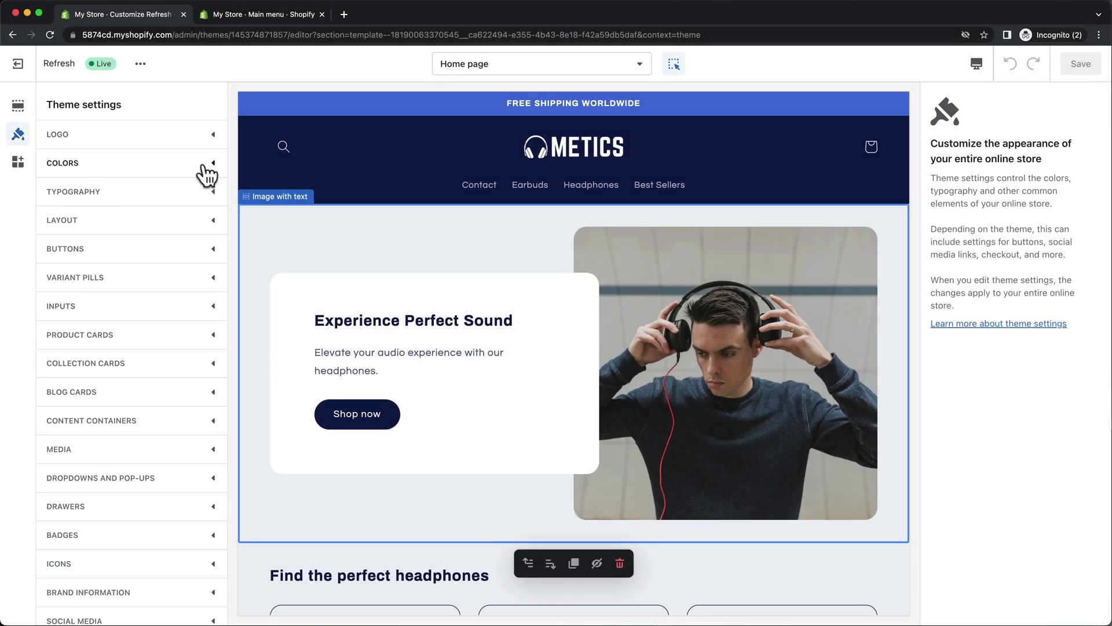
Change the Accent 1 colour from blue to pink and set headings to the Abel font.
click(210, 166)
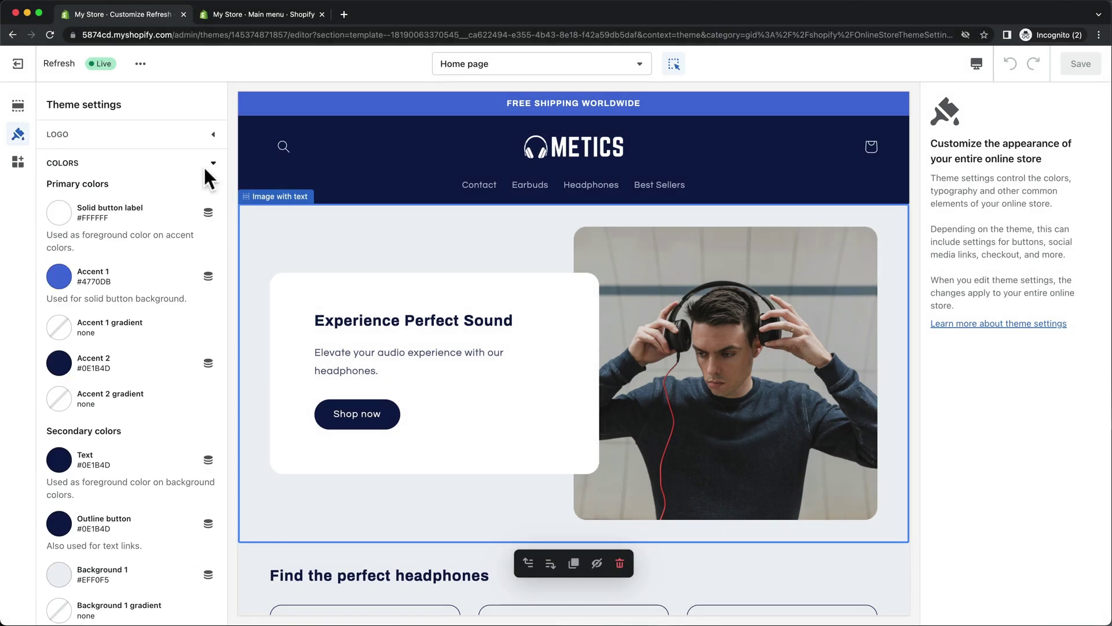
click(61, 276)
mouse_move(162, 159)
mouse_down()
mouse_move(166, 96)
mouse_move(167, 141)
mouse_move(155, 148)
mouse_move(128, 82)
mouse_up()
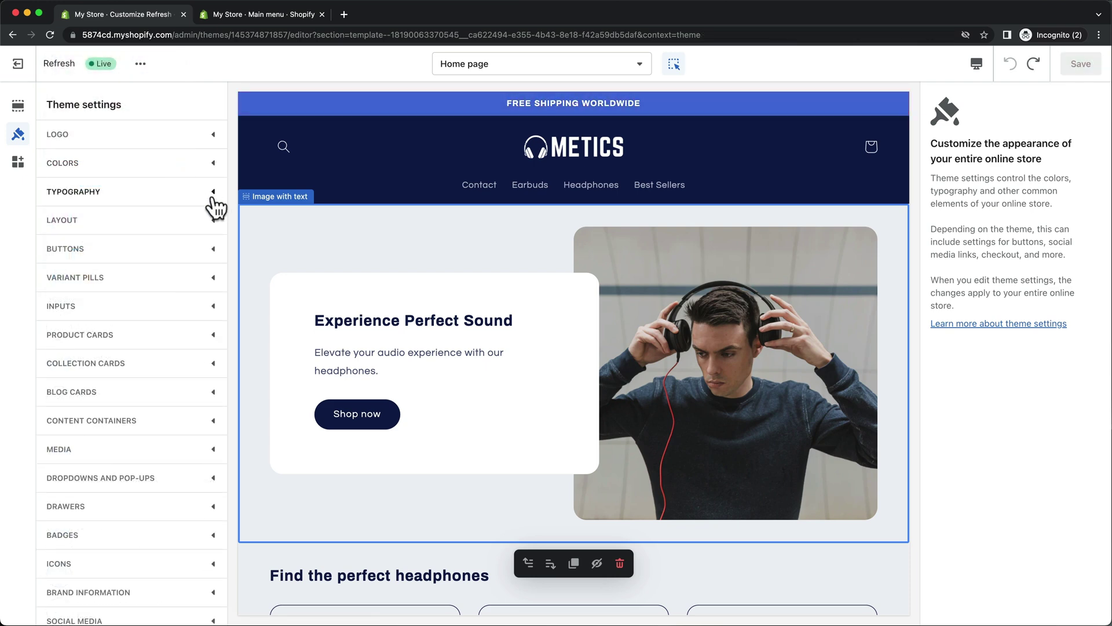
click(212, 196)
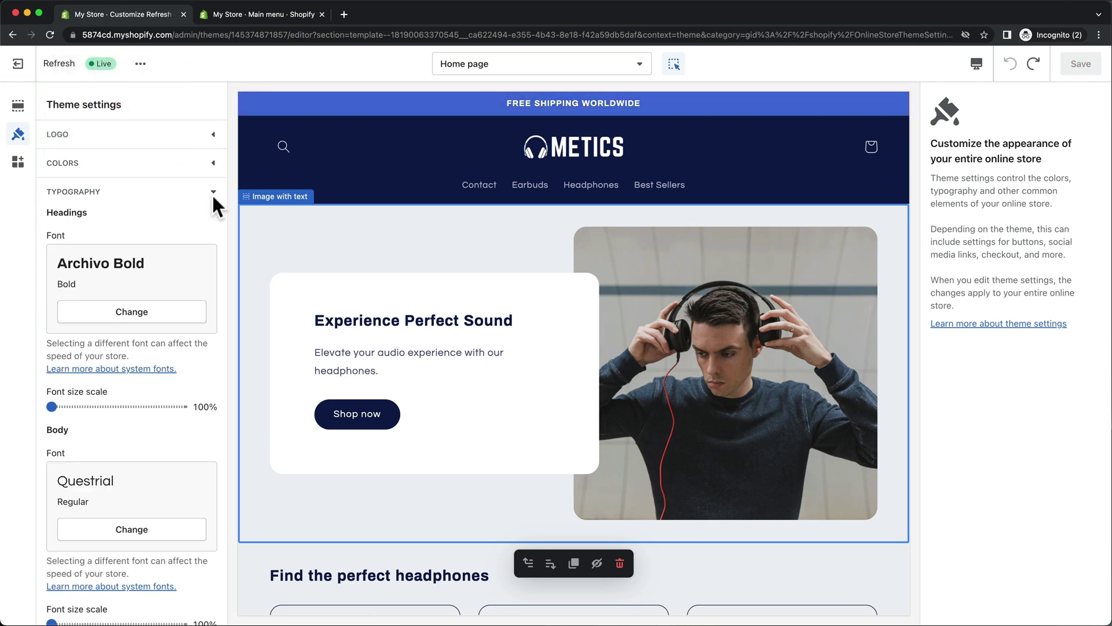
click(139, 316)
click(146, 339)
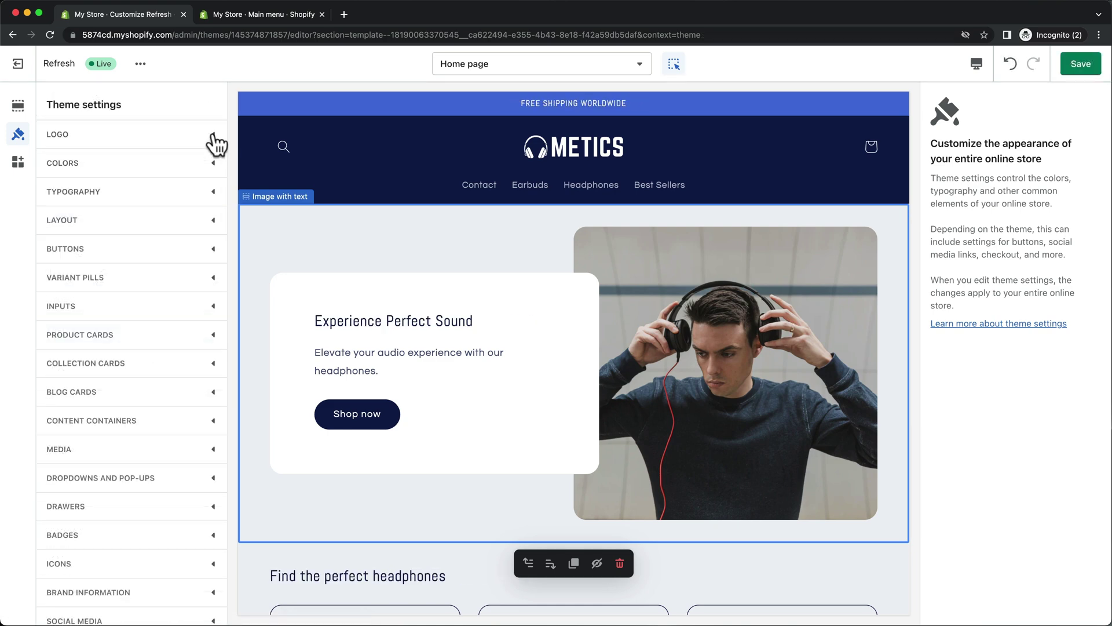
Upload white.png and use the white headphones logo as the favicon.
click(216, 144)
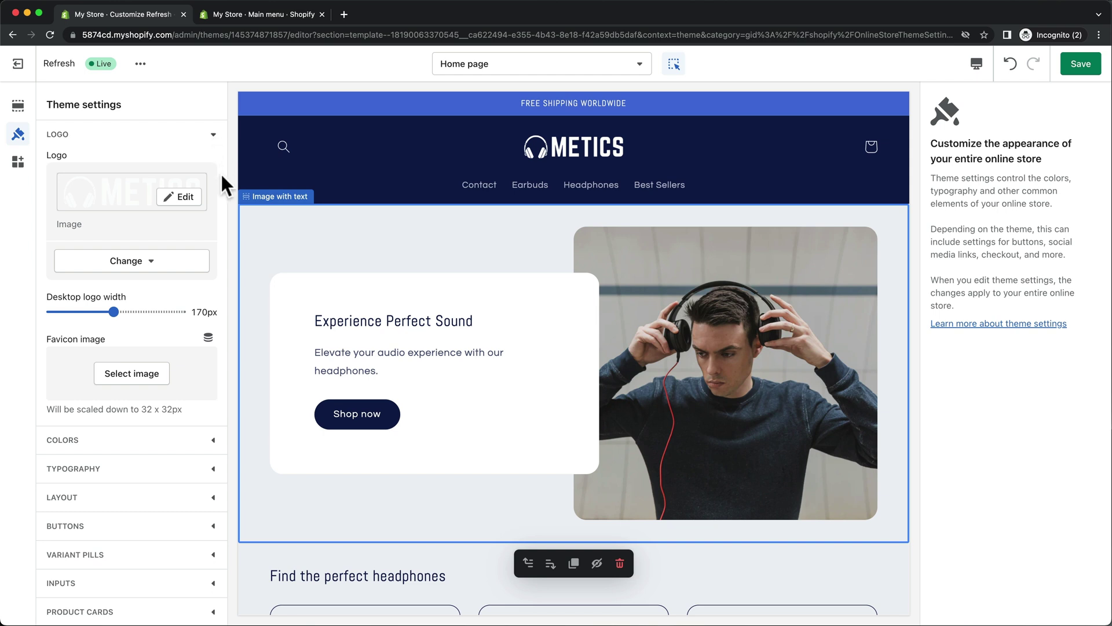
click(135, 376)
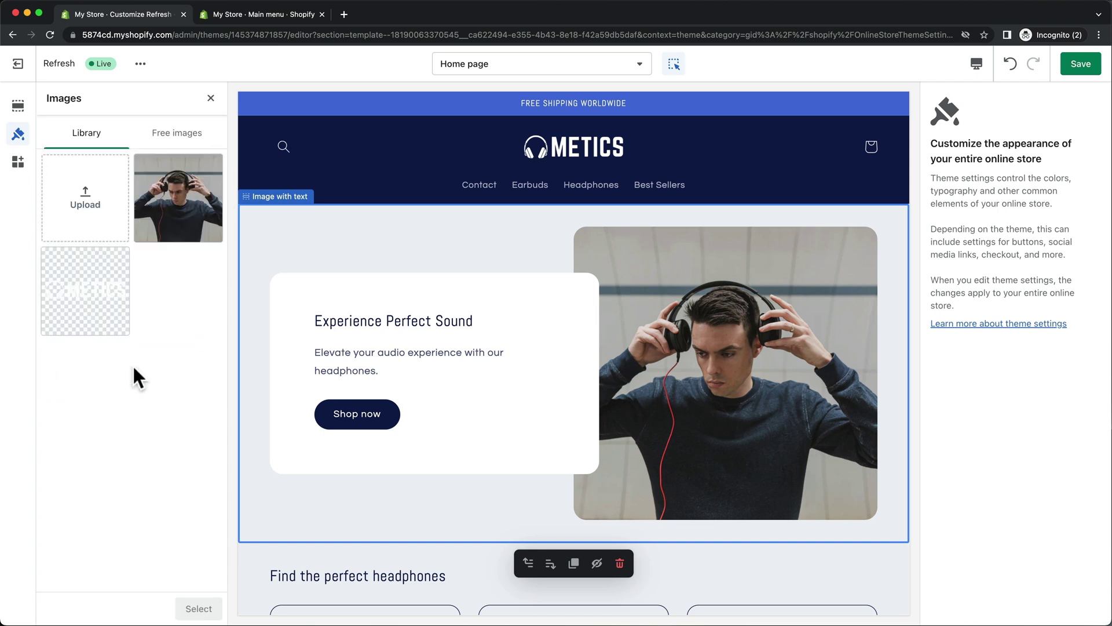
click(100, 219)
click(584, 241)
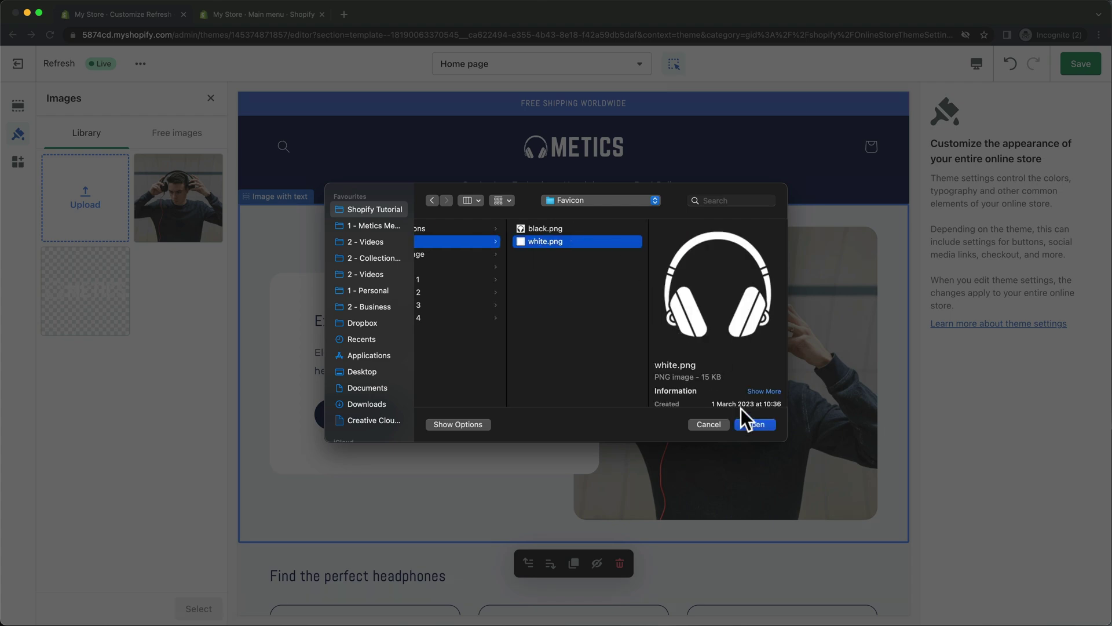
click(748, 422)
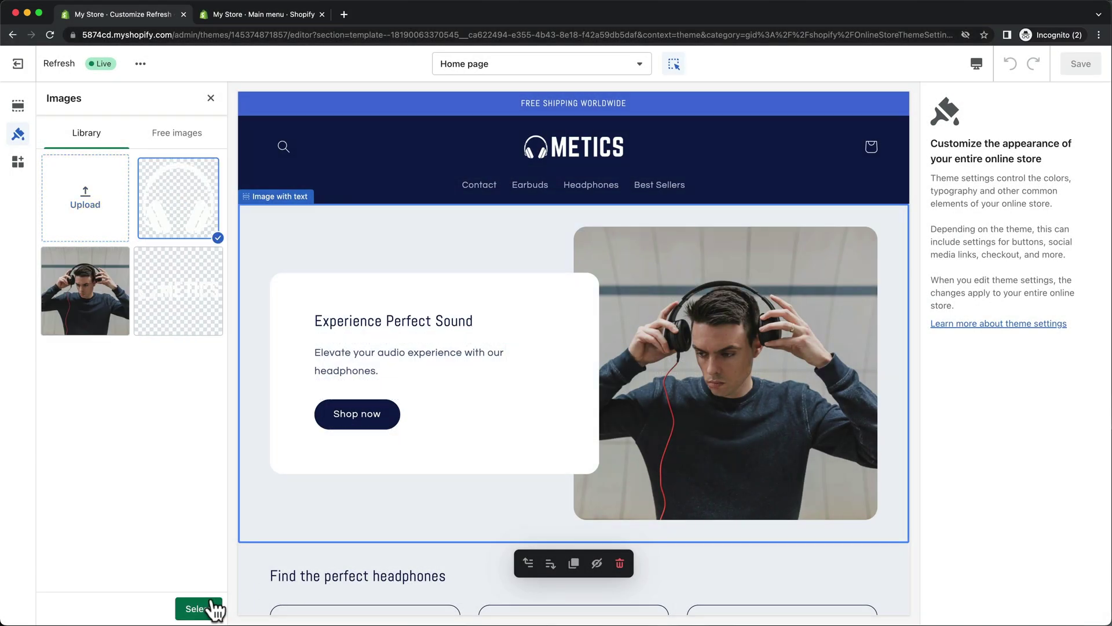
click(195, 608)
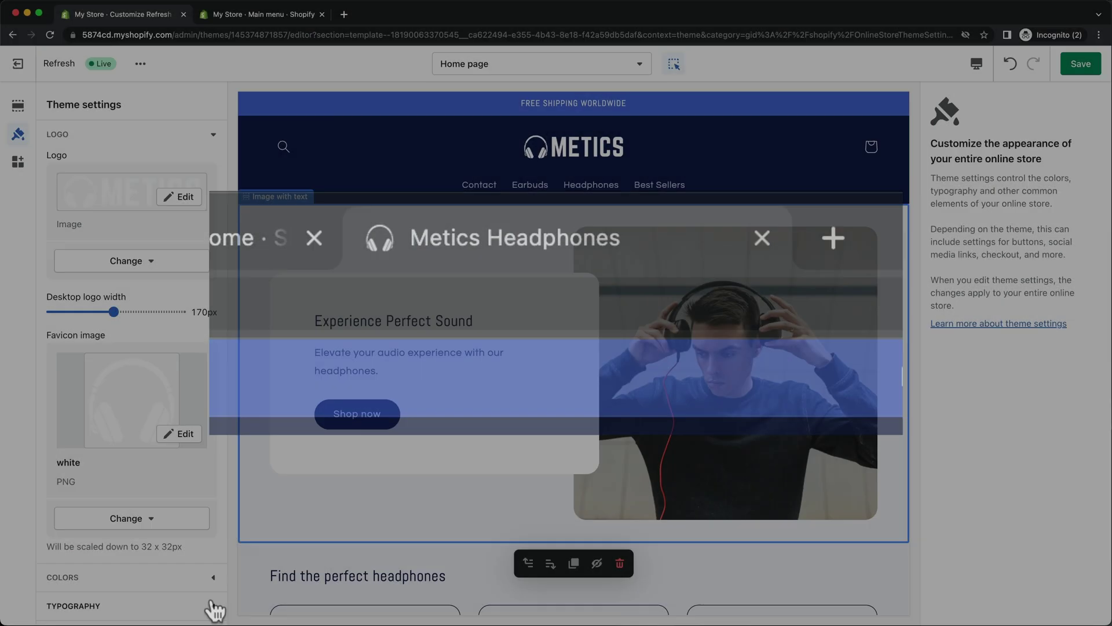
Enter the Facebook, Instagram, YouTube, TikTok, Twitter and Snapchat links under Social media, then save the theme.
scroll(172, 307, down, 10)
click(134, 440)
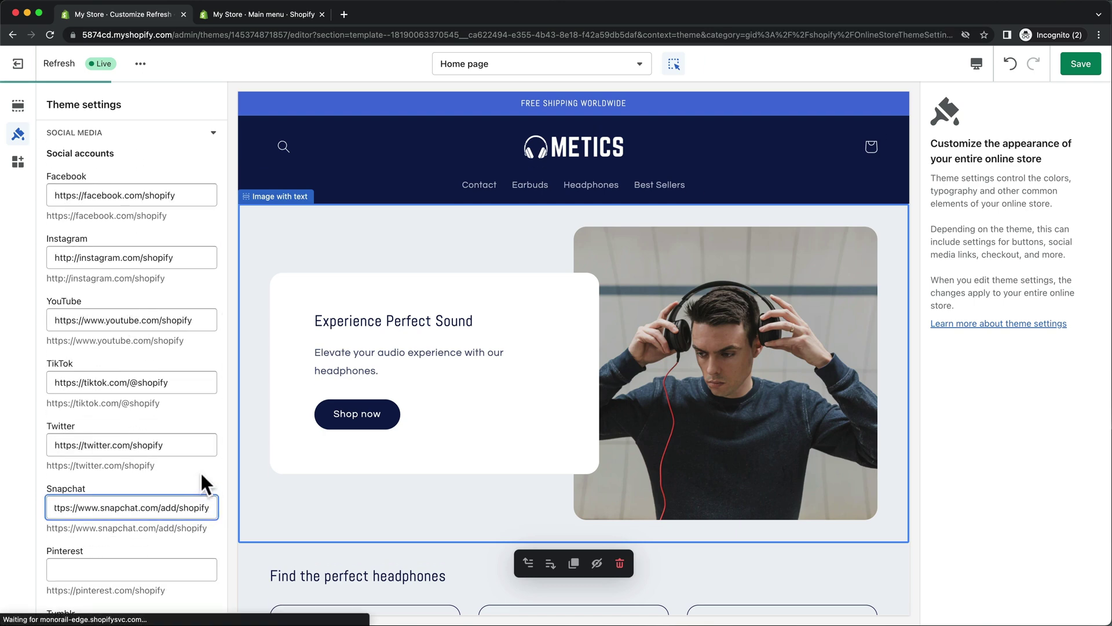
scroll(336, 495, down, 20)
scroll(339, 497, down, 3)
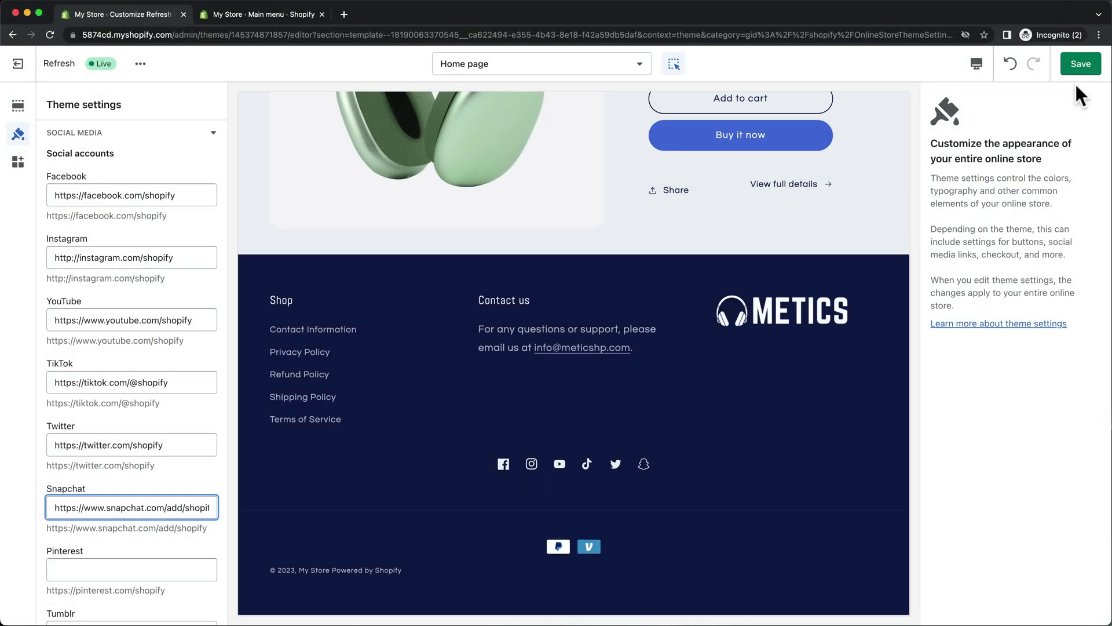
click(1076, 66)
click(1077, 66)
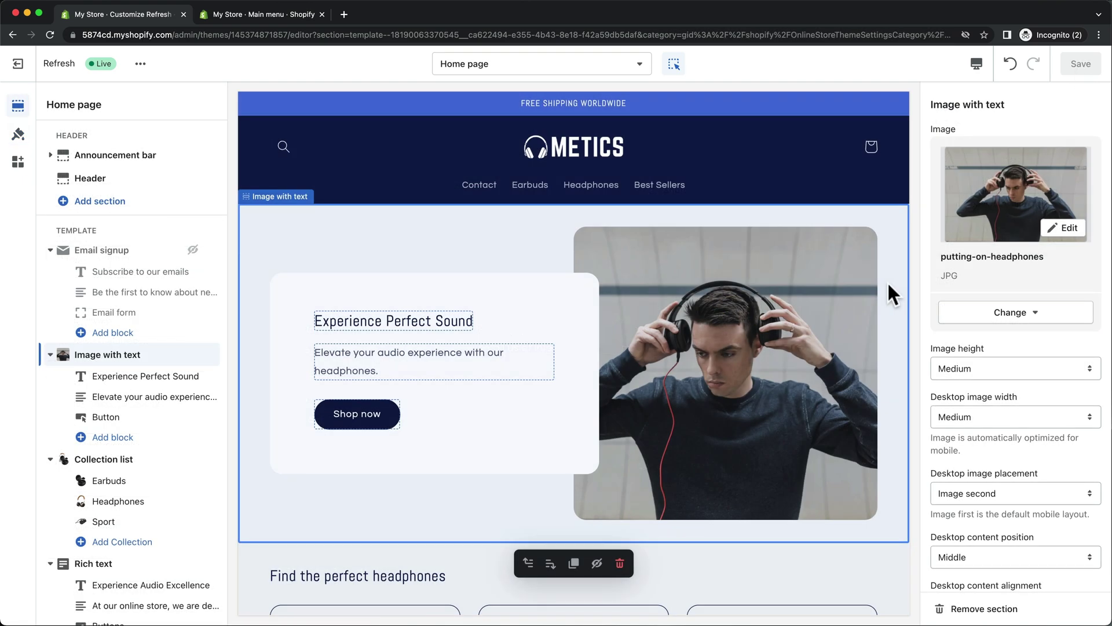
Switch the theme editor to the Default product template and review its sections.
click(638, 65)
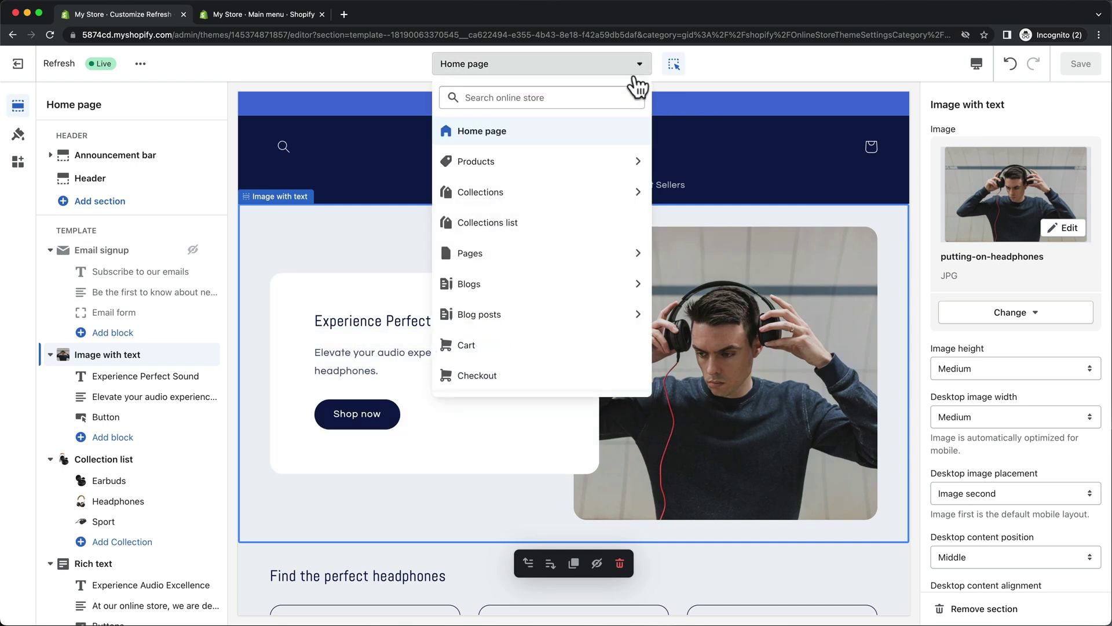
click(619, 165)
click(618, 163)
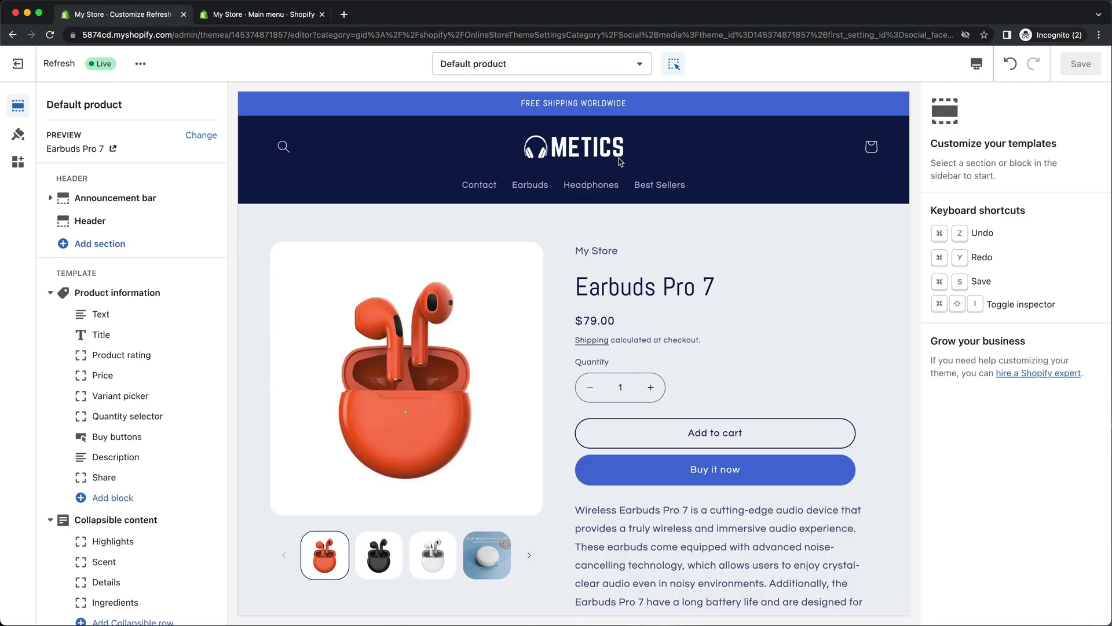
scroll(201, 337, down, 2)
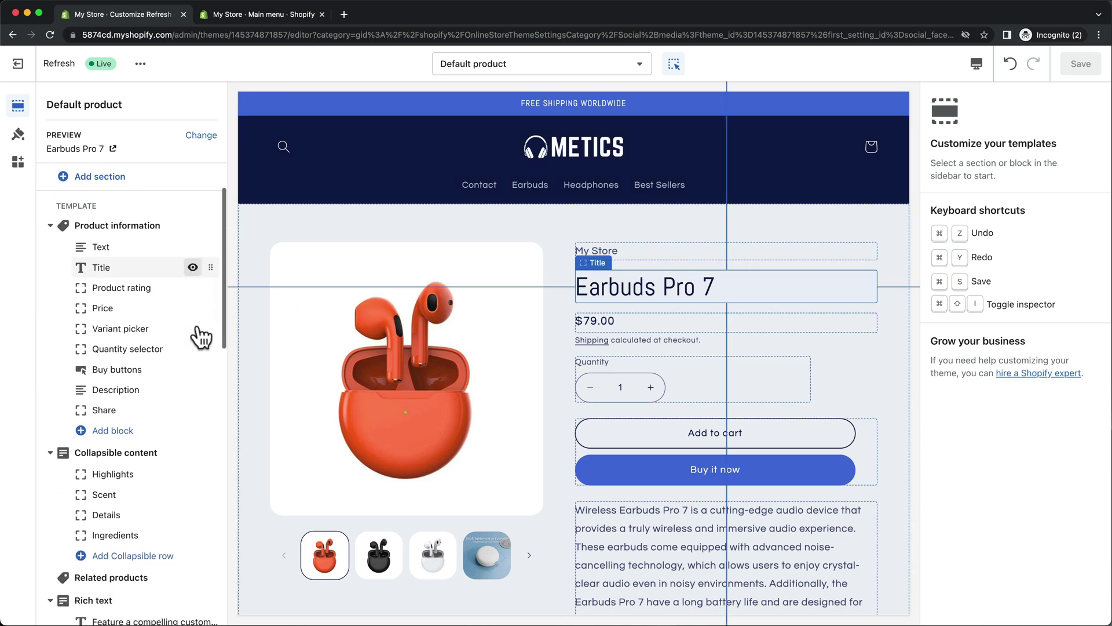
scroll(201, 337, down, 10)
Remove the first placeholder Image with text section from the Default product template.
scroll(201, 337, down, 8)
scroll(201, 337, down, 3)
scroll(266, 335, up, 15)
scroll(268, 339, up, 10)
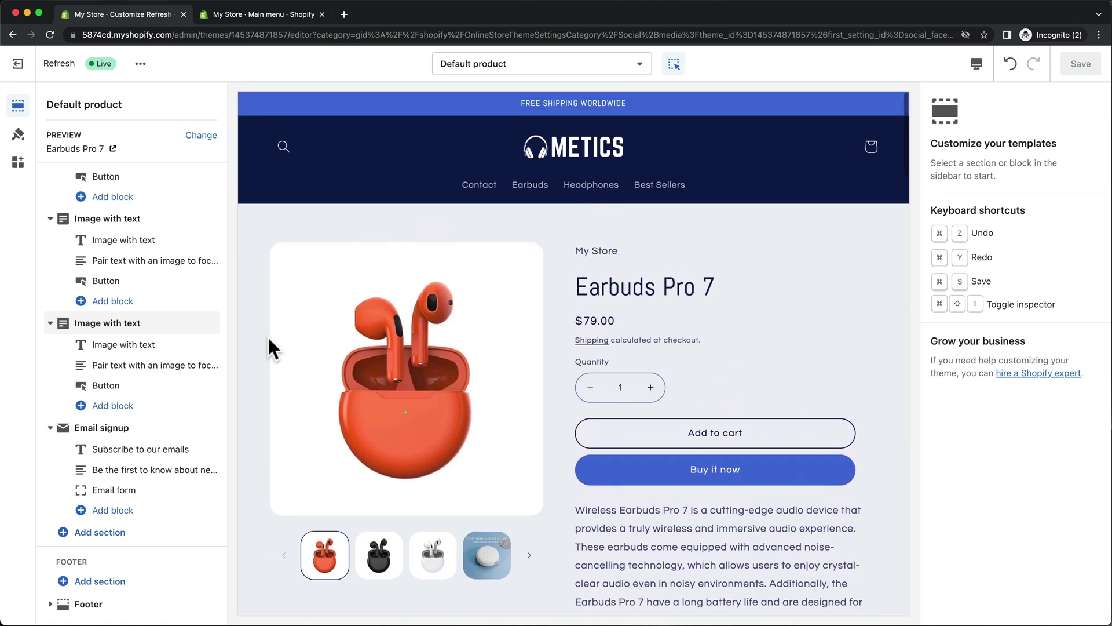
click(171, 222)
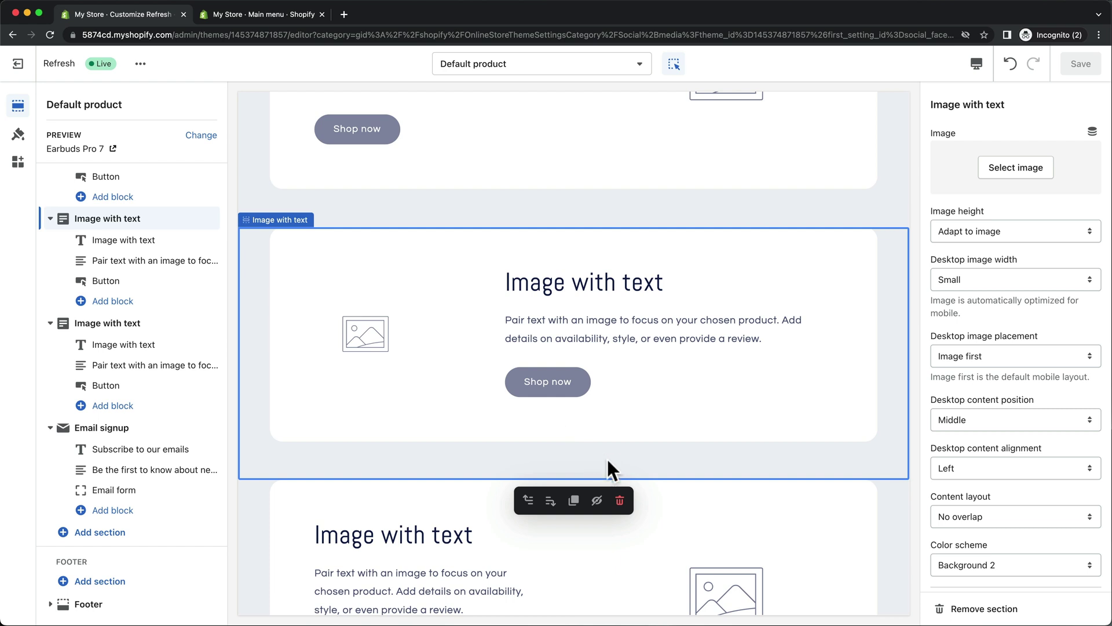
click(620, 500)
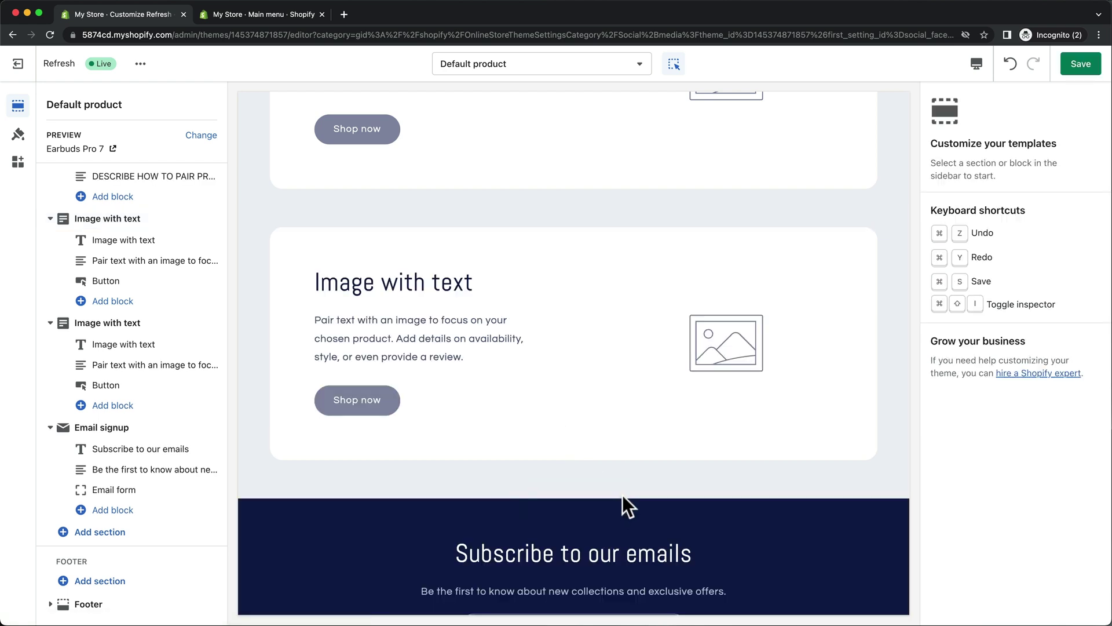
click(638, 65)
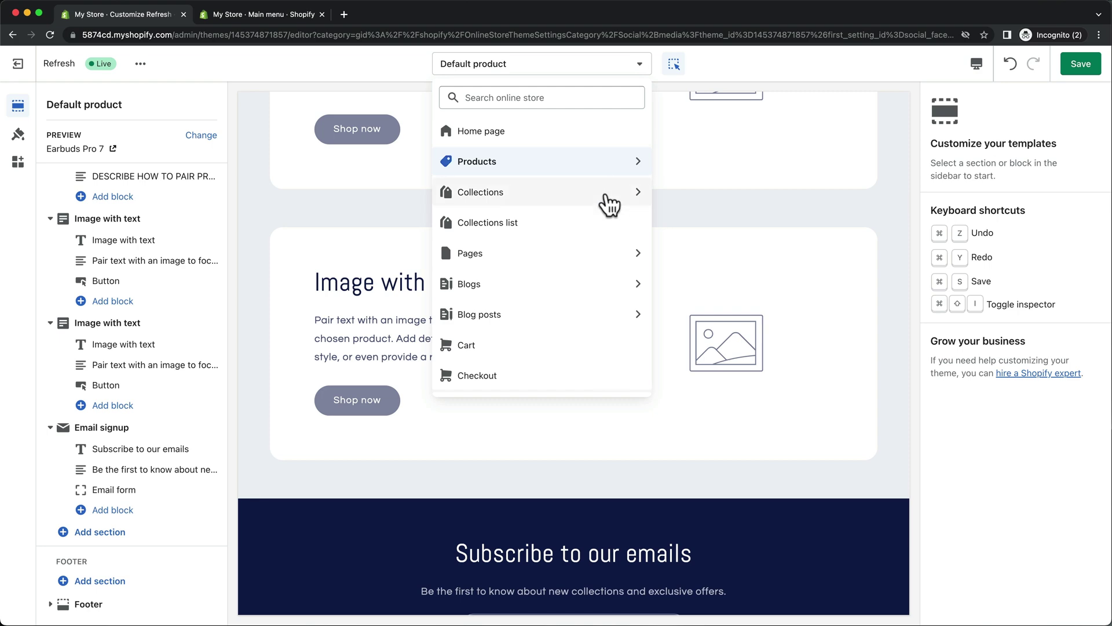
Preview the contact page template, then go to Online Store in the store admin.
click(624, 253)
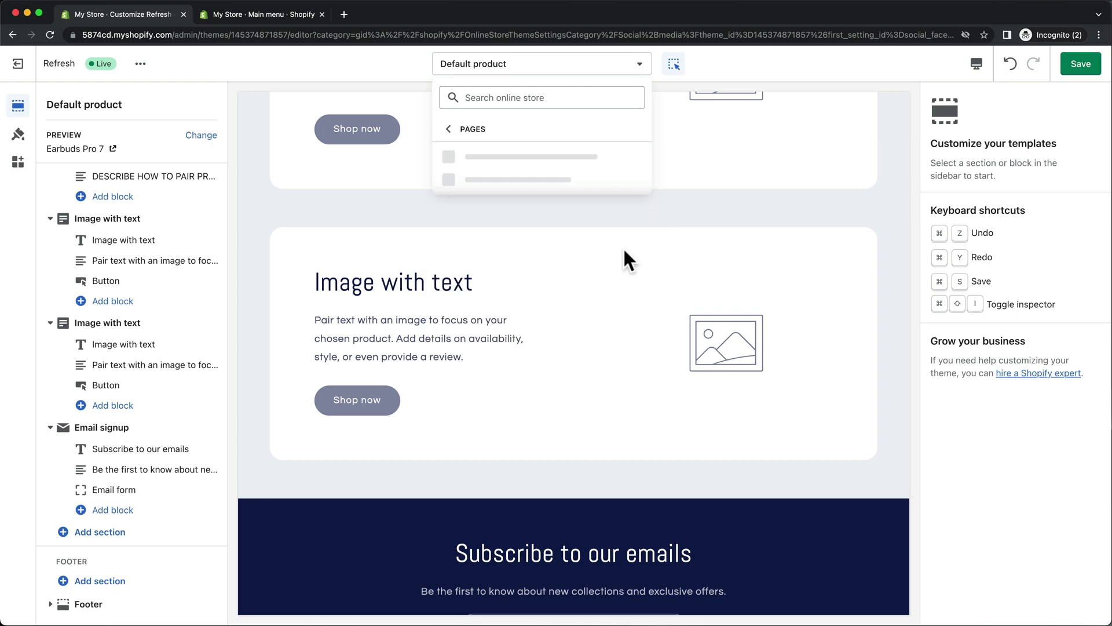
click(624, 246)
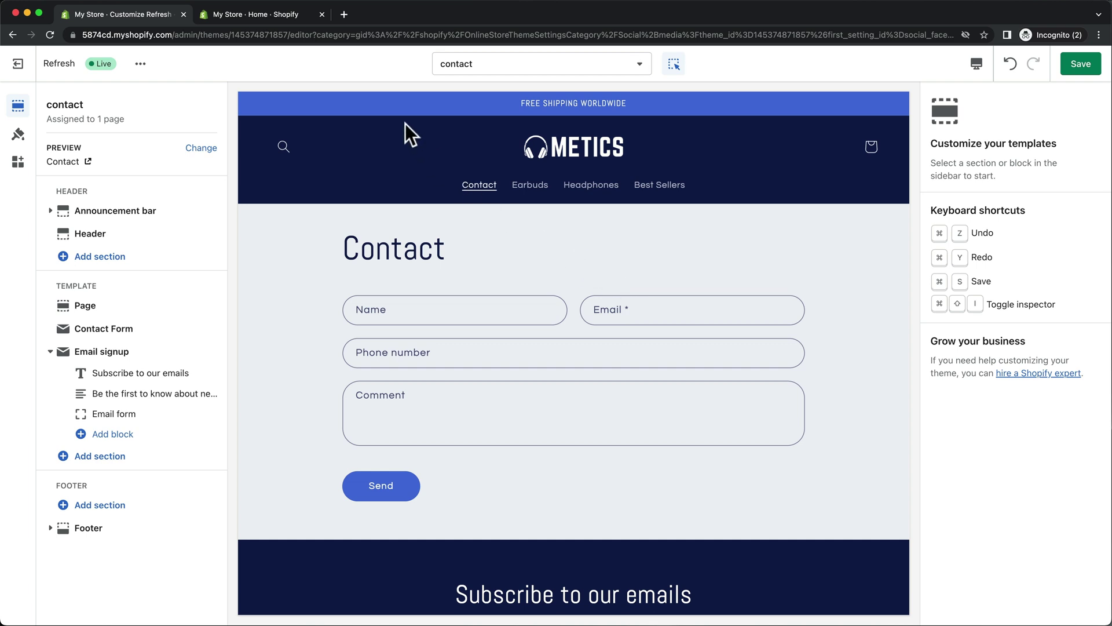
click(300, 17)
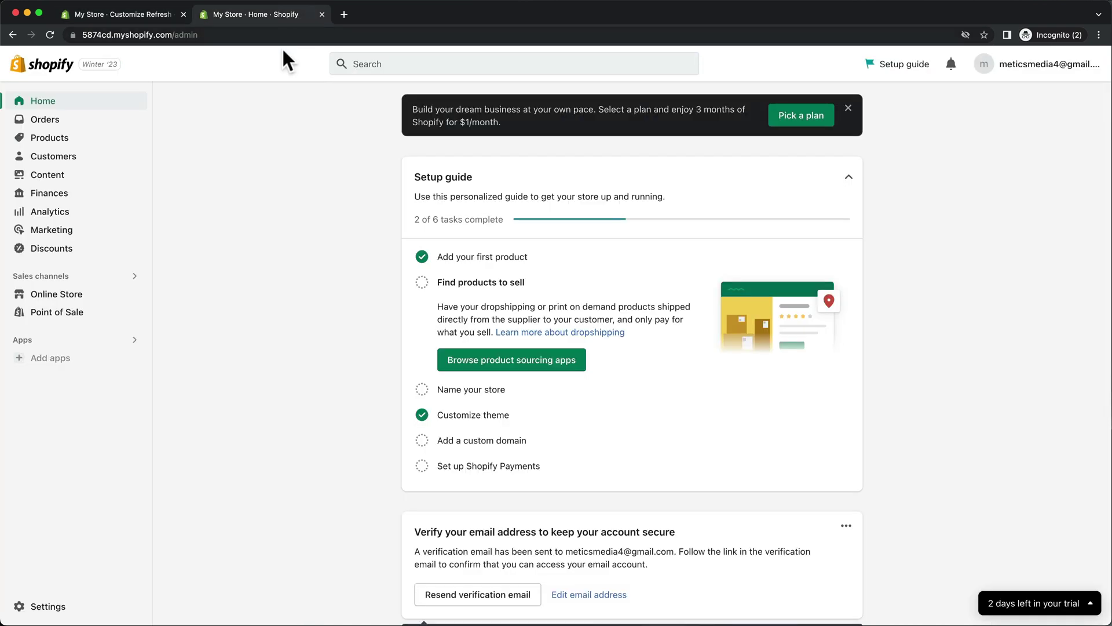
click(56, 297)
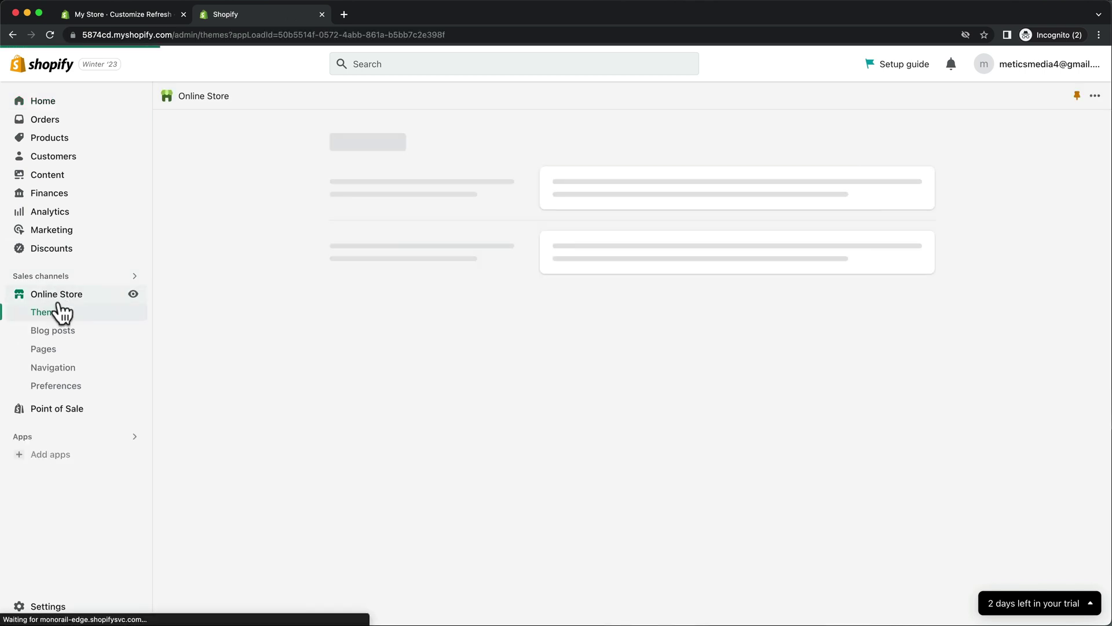
Paste the headphones store introduction into the Contact page content and save it.
click(66, 350)
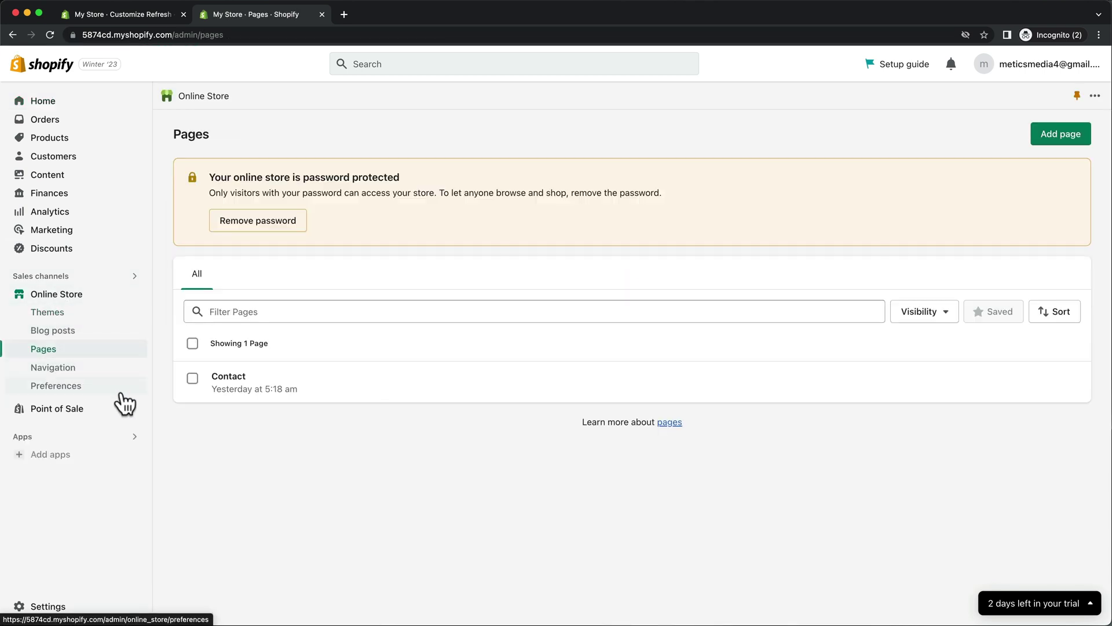
click(235, 378)
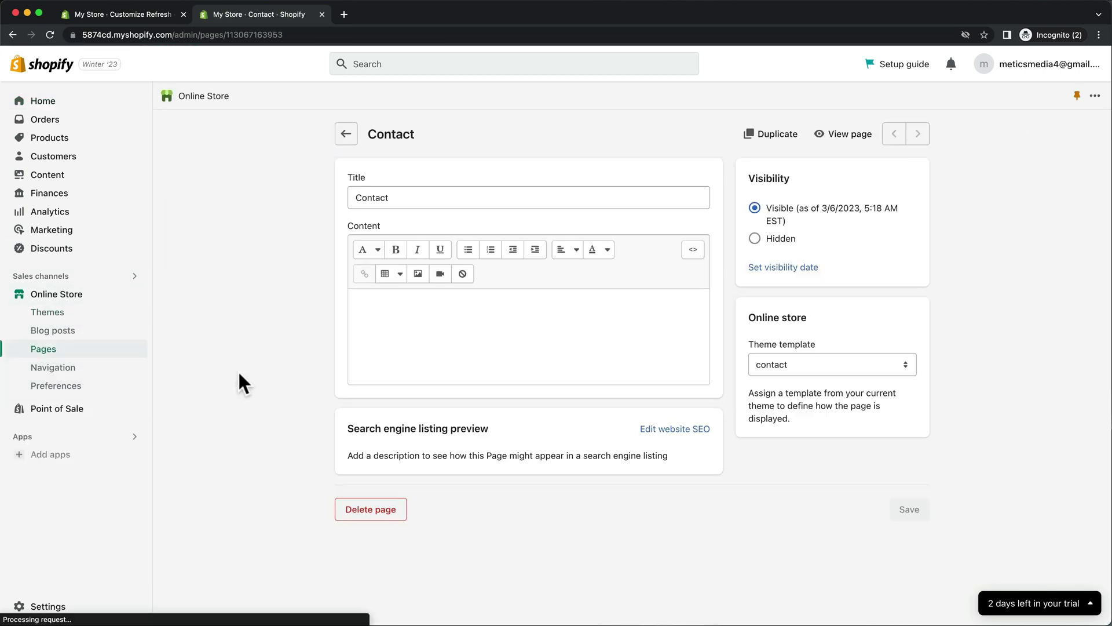
click(411, 314)
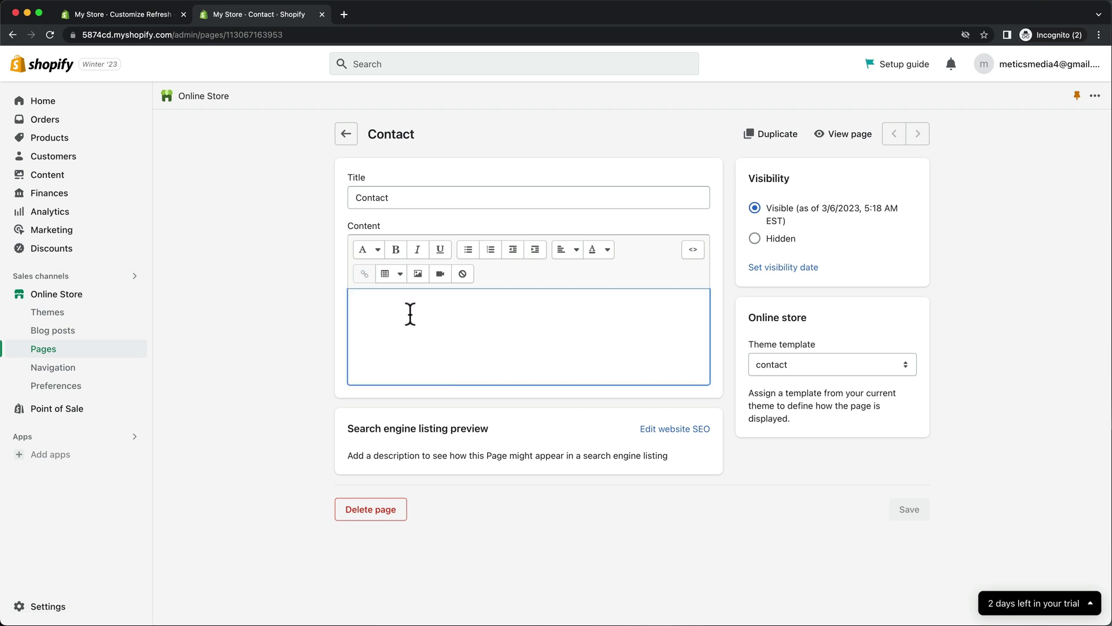
text(At our online store, we are dedicated to providing our customers with the best headphones available. Our collection features top-quality brands and models, carefully selected for their superior sound quality, durability, and comfort. Whether you're looking for noise-canceling headphones, wireless options, or the latest in audio technology, you can trust that our headphones will deliver an exceptional listening experience.)
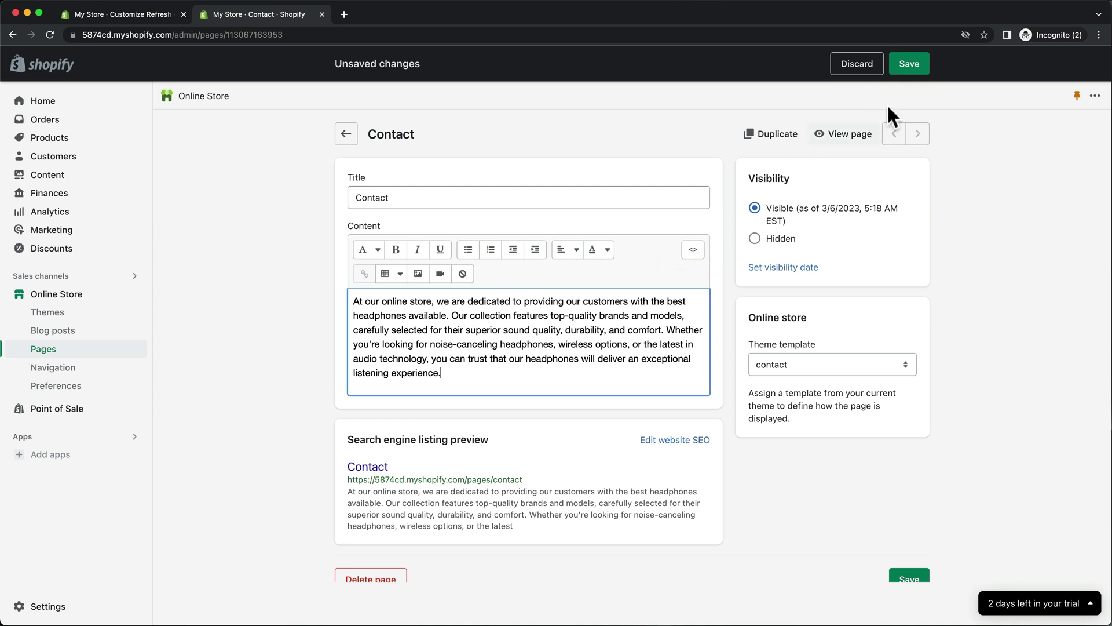
click(921, 66)
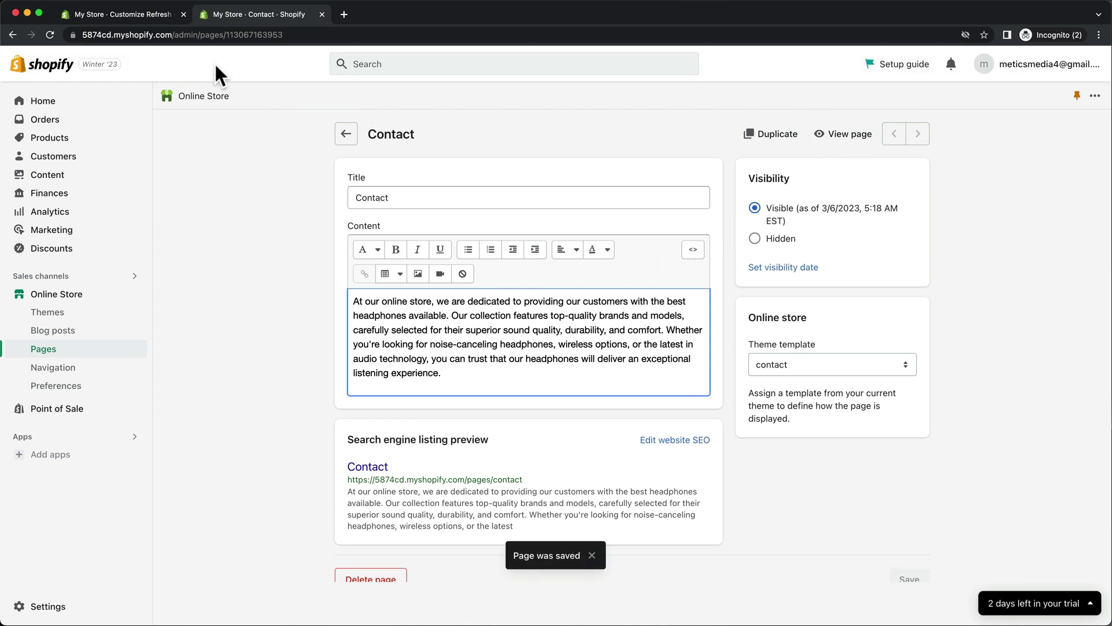
Set the Contact page section's bottom padding to 36px in the theme editor.
click(163, 19)
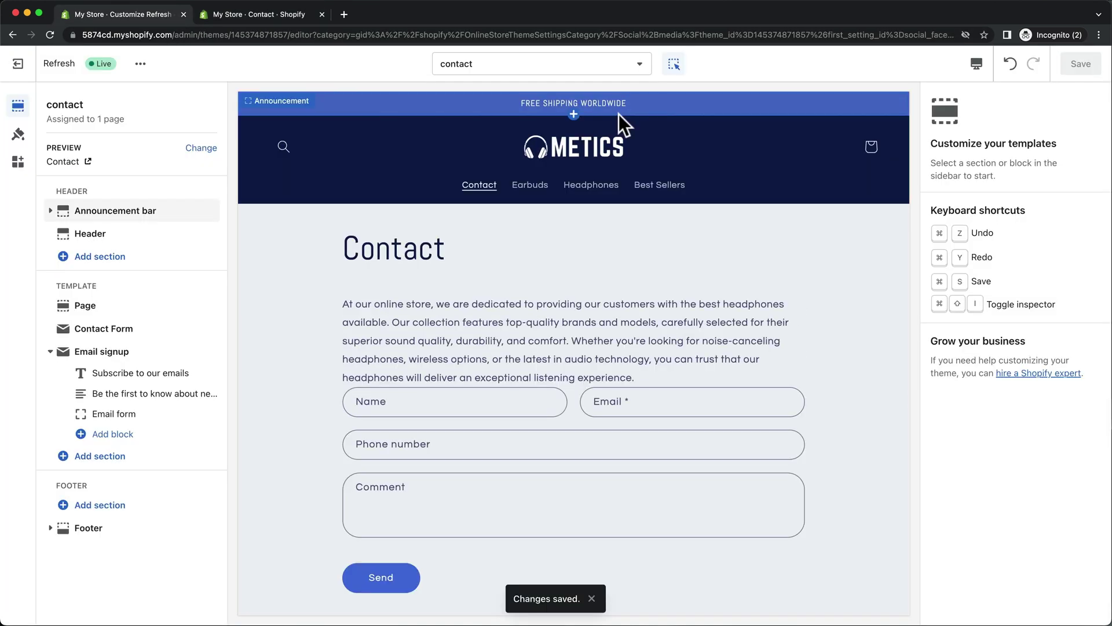
click(614, 325)
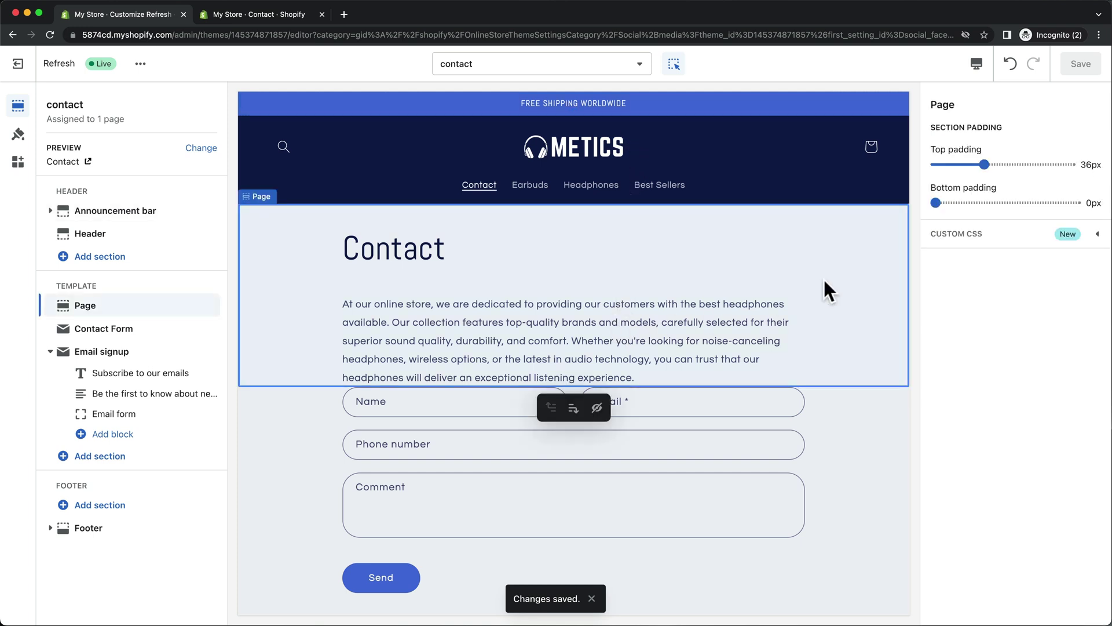
drag(935, 203, 983, 202)
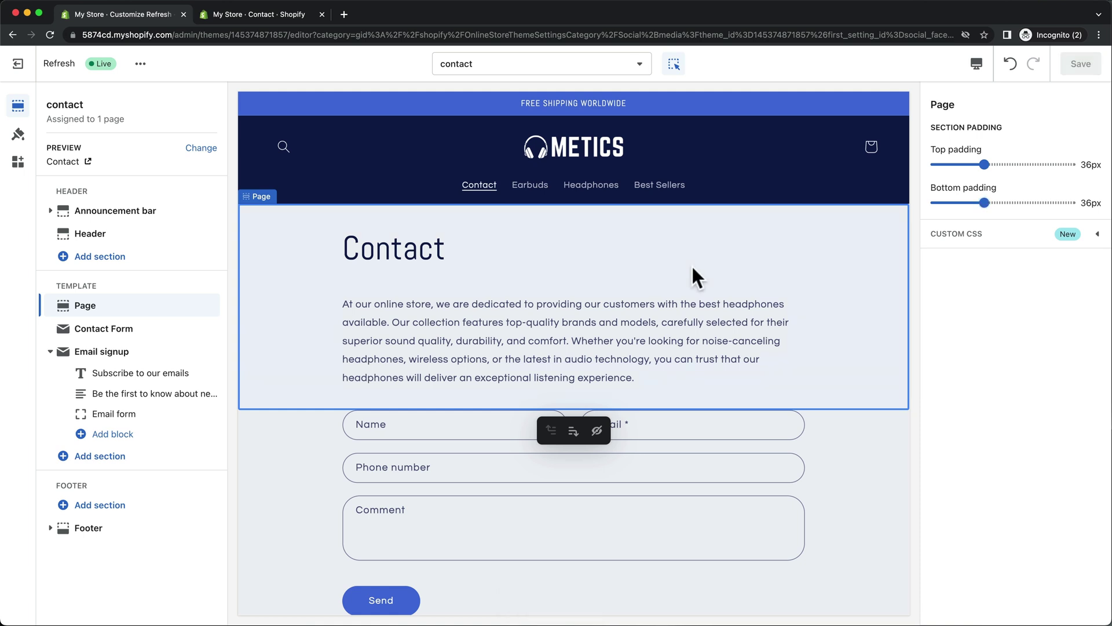
click(296, 20)
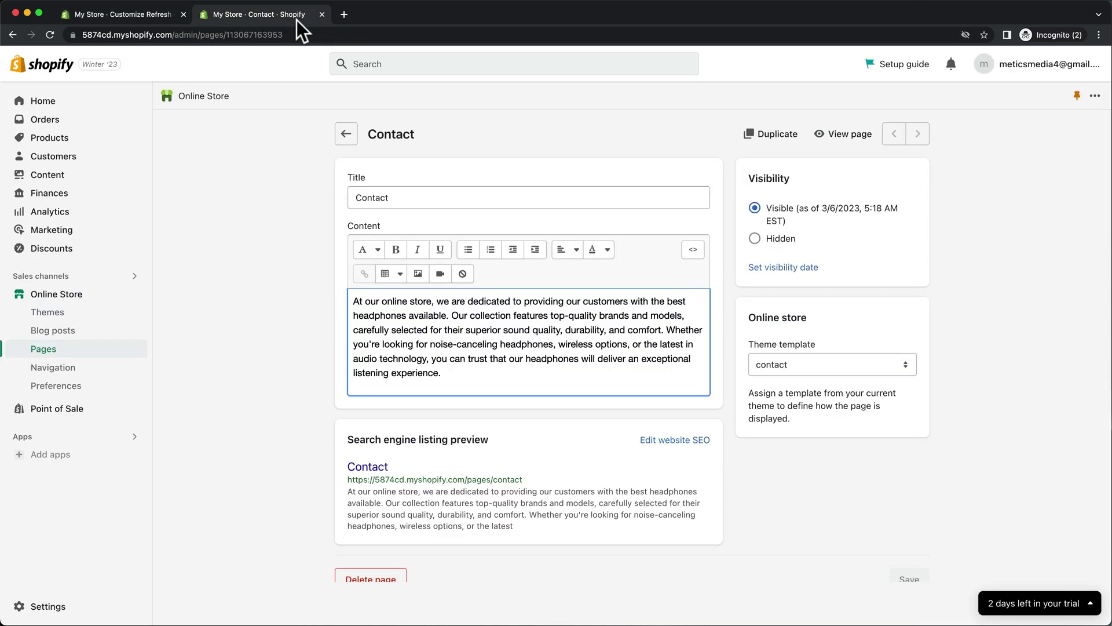
Create and save a page titled 'FAQ' with pasted shipping, returns and warranty Q&A.
click(87, 351)
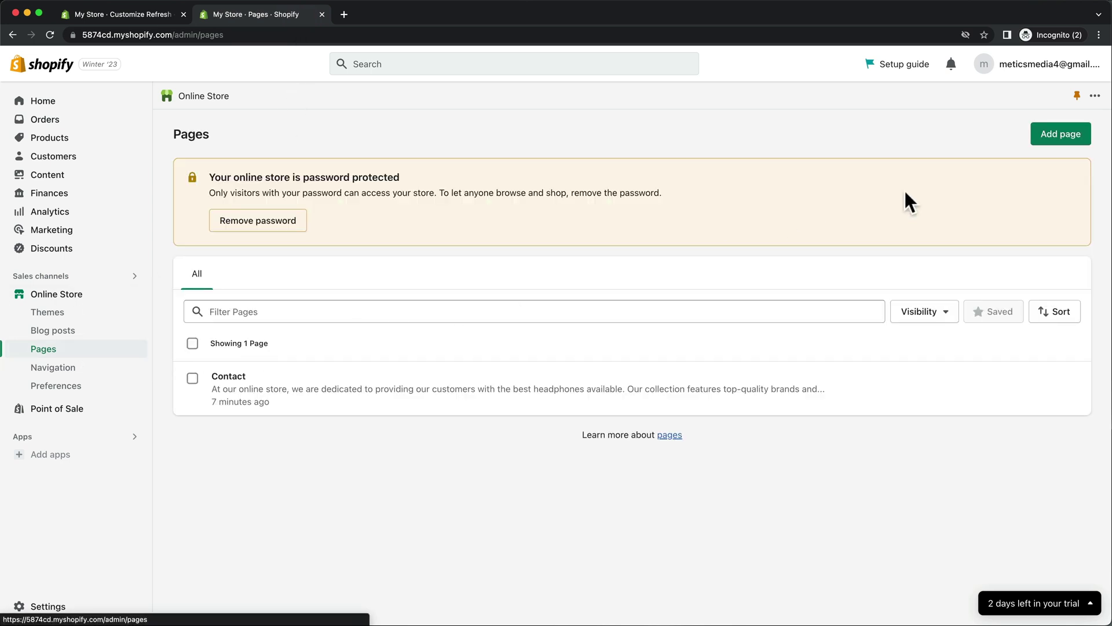
click(1067, 140)
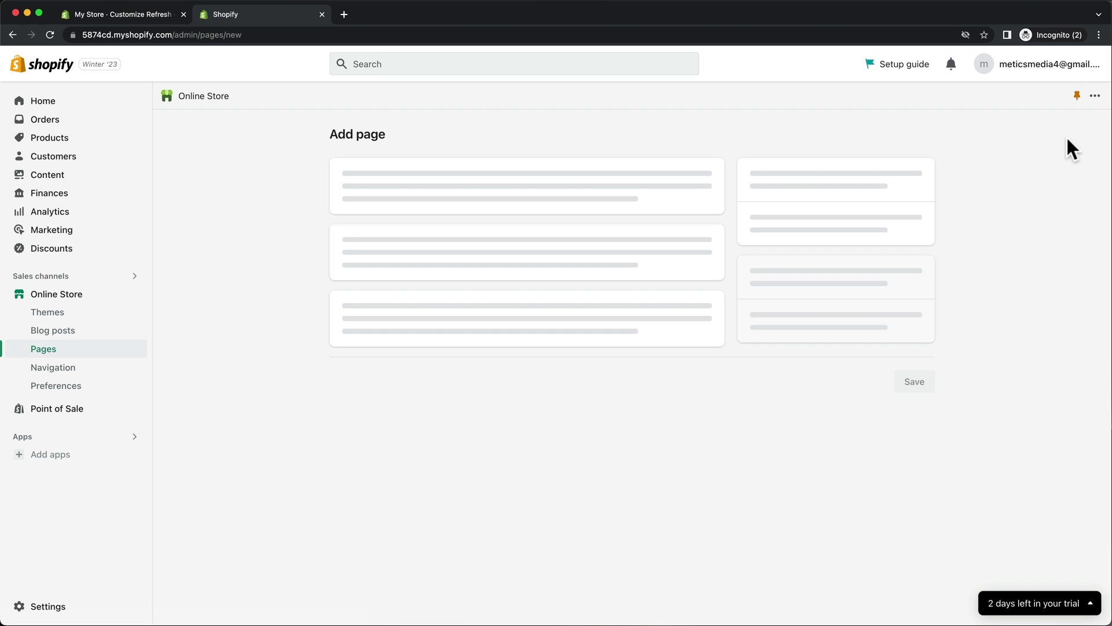
click(666, 197)
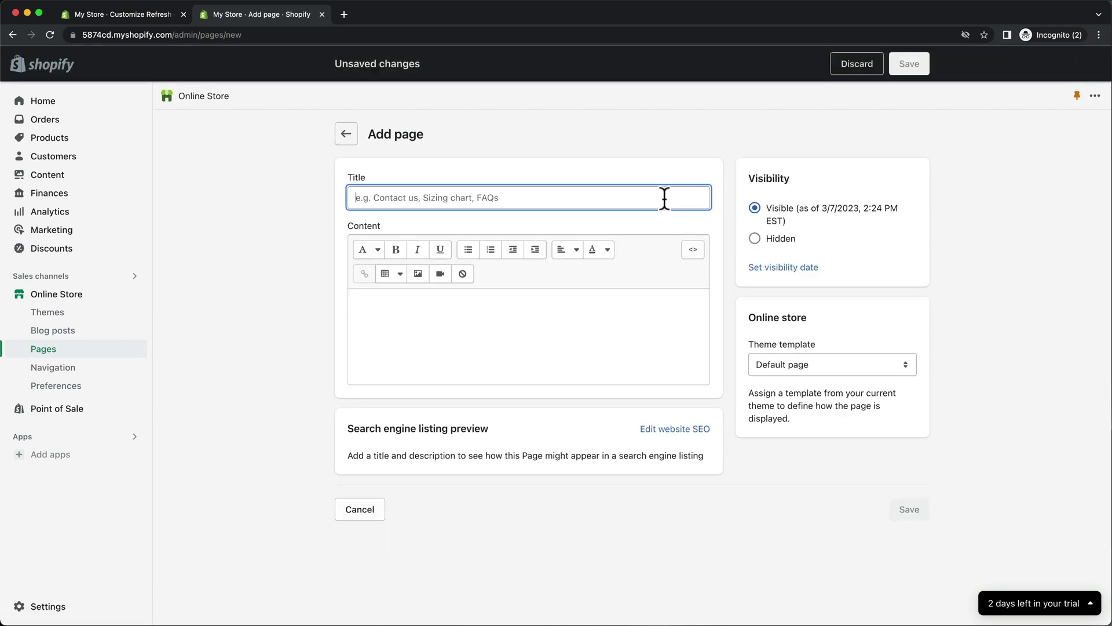
text(FAQ)
click(585, 305)
key(super+v)
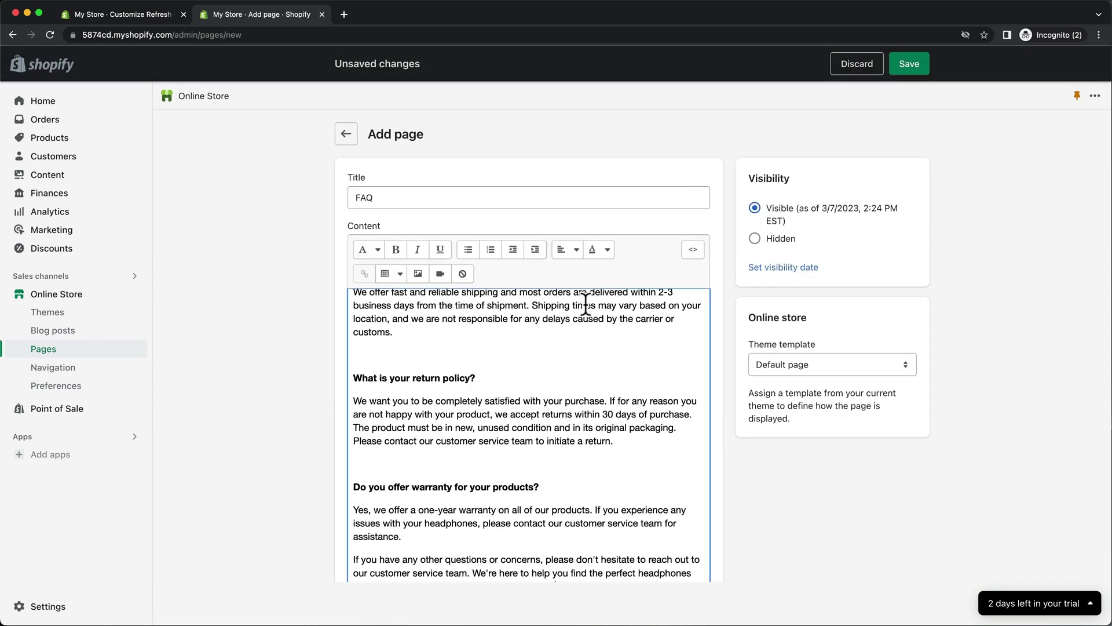
click(911, 69)
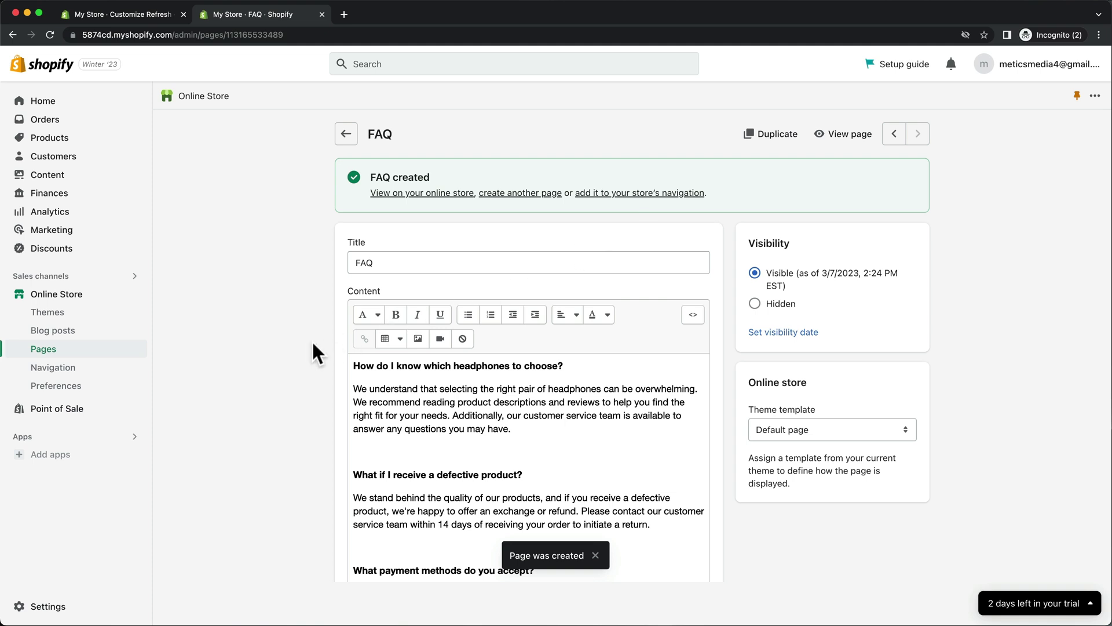
click(116, 370)
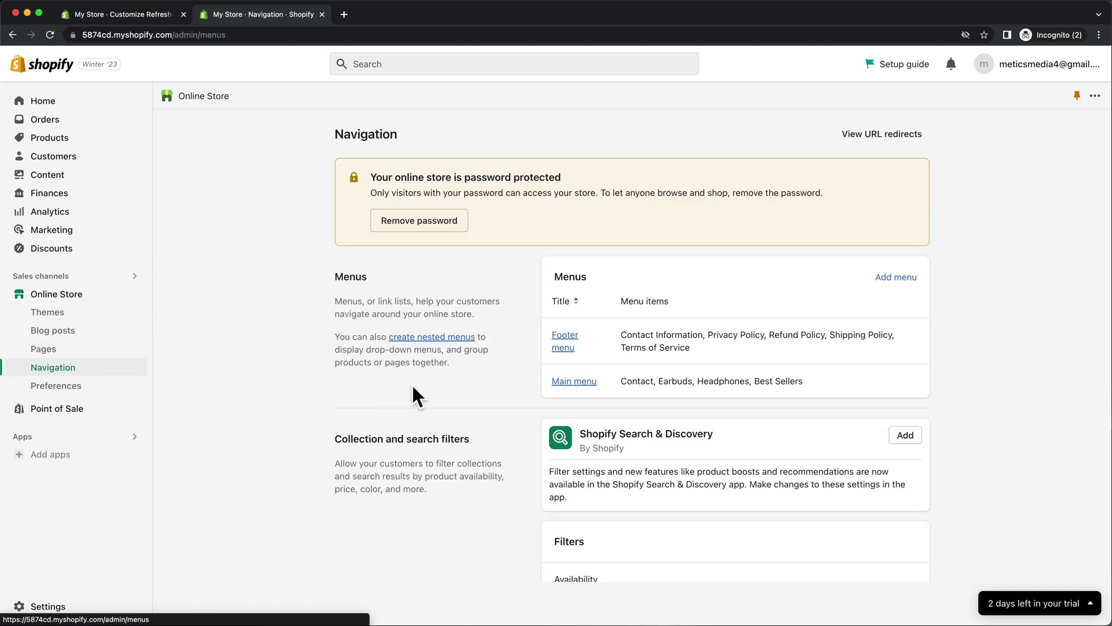
Add a link to the FAQ page as a new Main menu item after Best Sellers and save the menu.
click(556, 381)
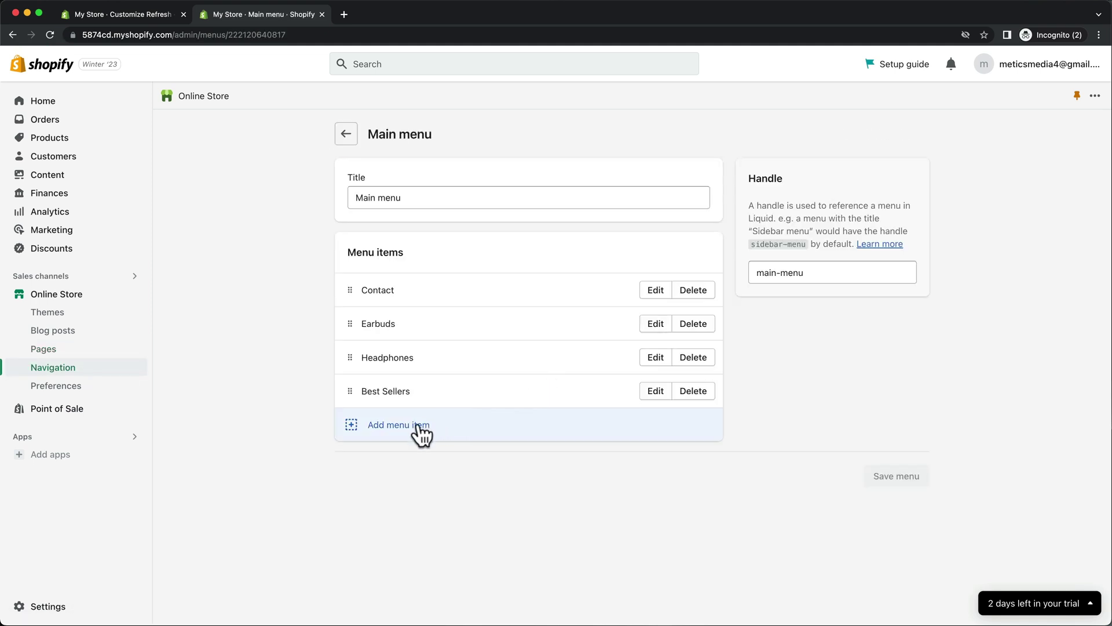
click(420, 427)
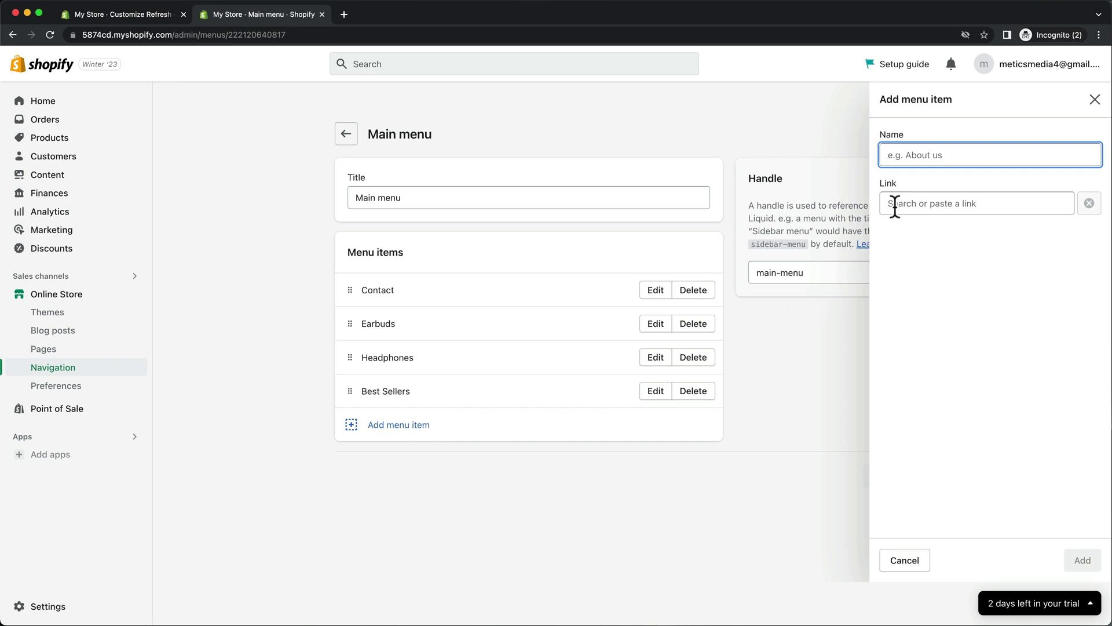
click(895, 206)
click(915, 330)
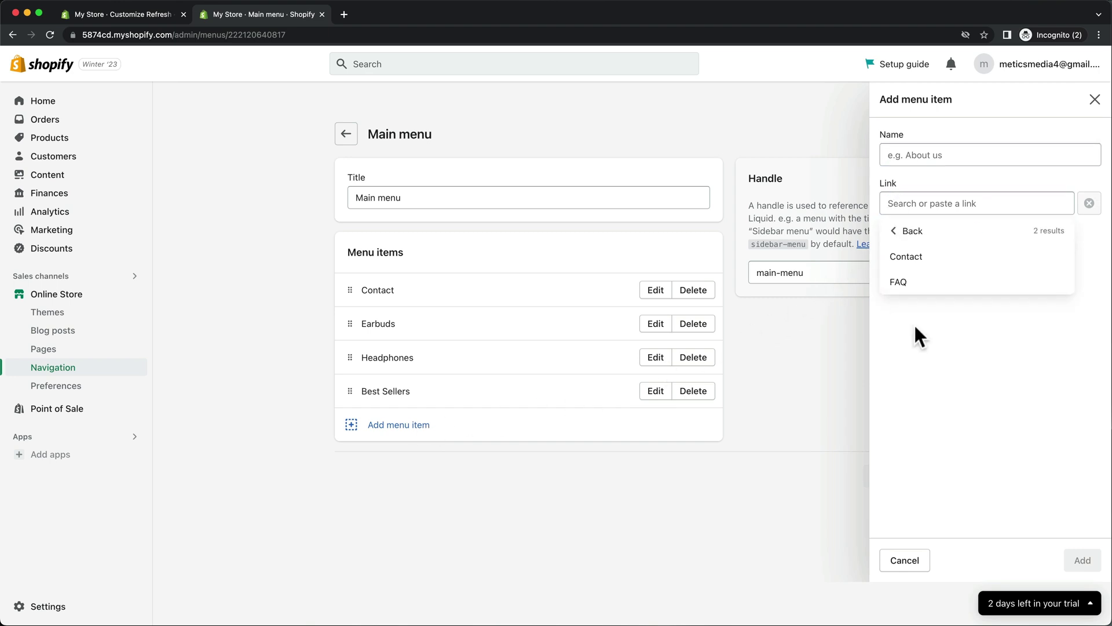
click(916, 283)
click(1081, 559)
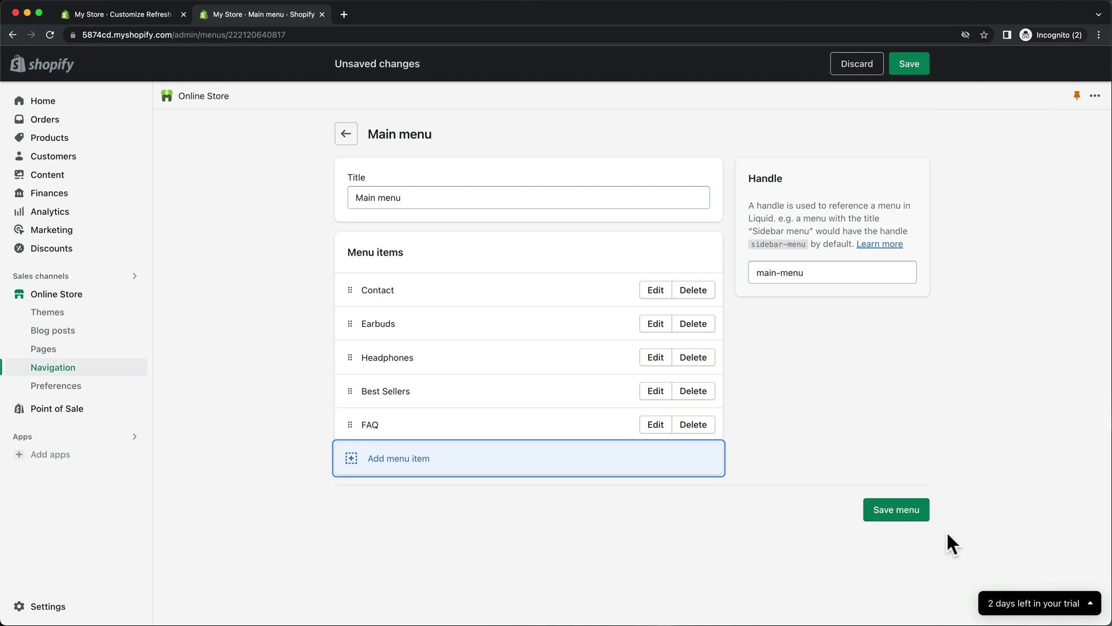
click(902, 512)
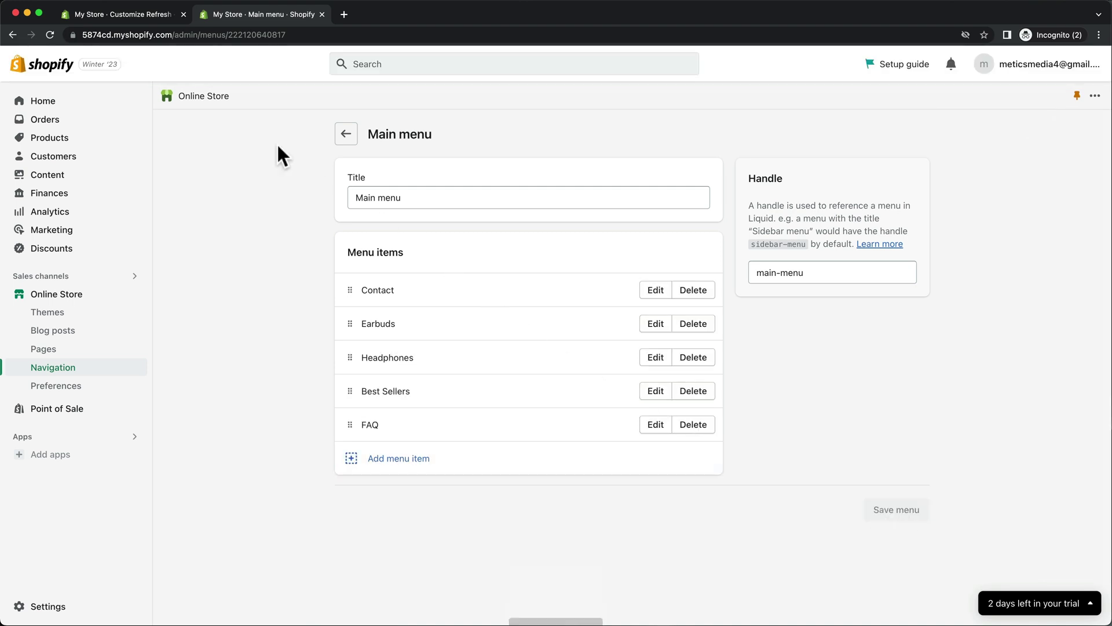
click(157, 18)
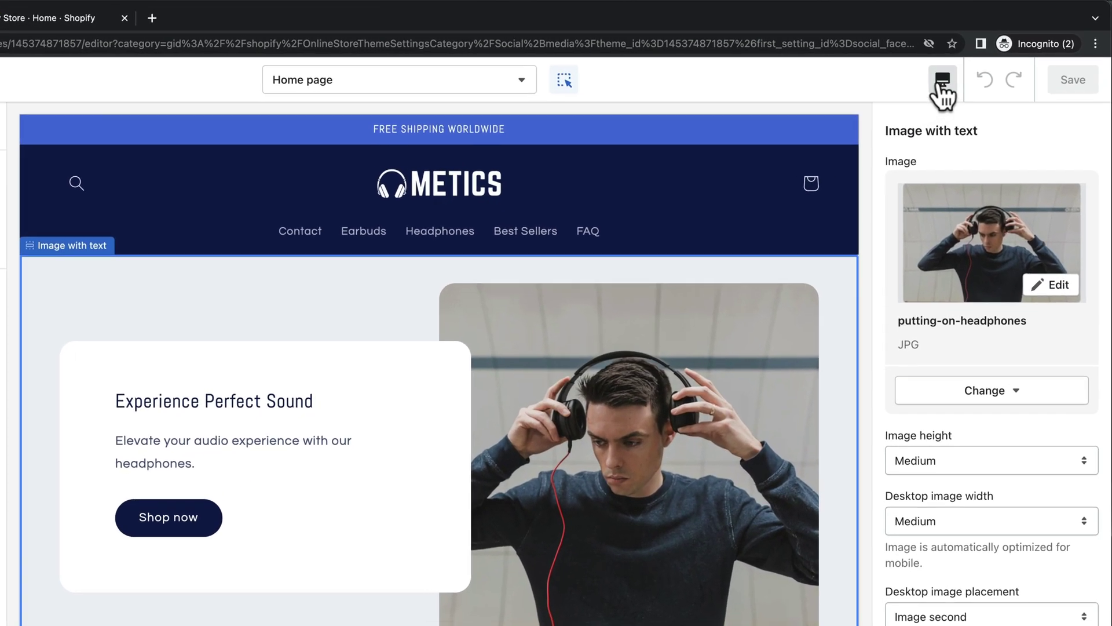
Switch the theme preview to mobile width and scroll down to the Image with text settings.
click(941, 87)
click(952, 123)
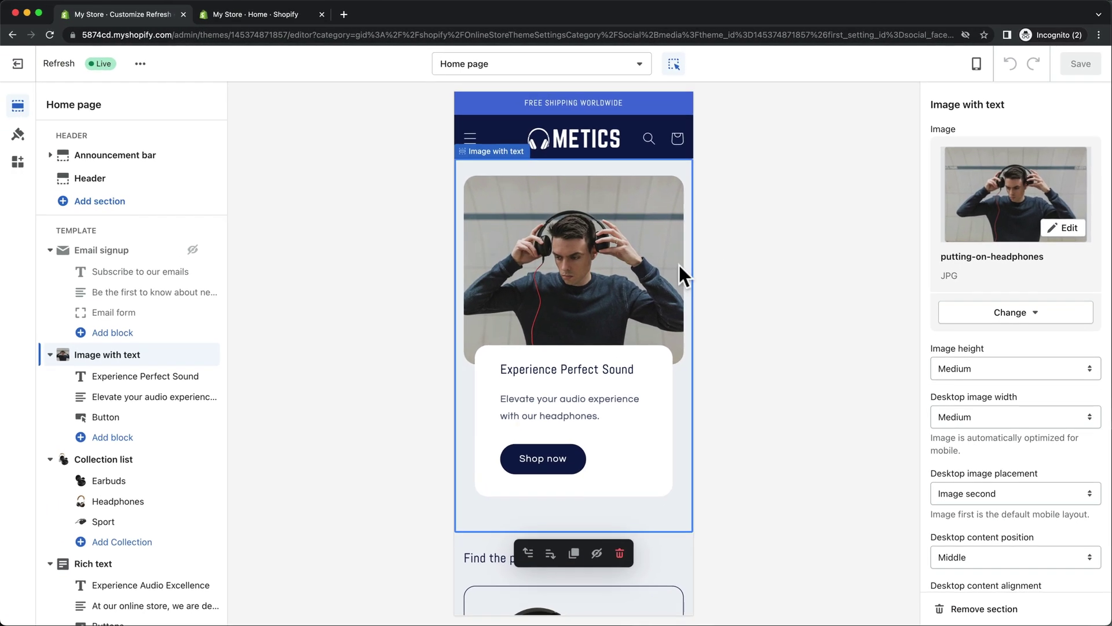
scroll(672, 271, down, 6)
scroll(672, 273, down, 5)
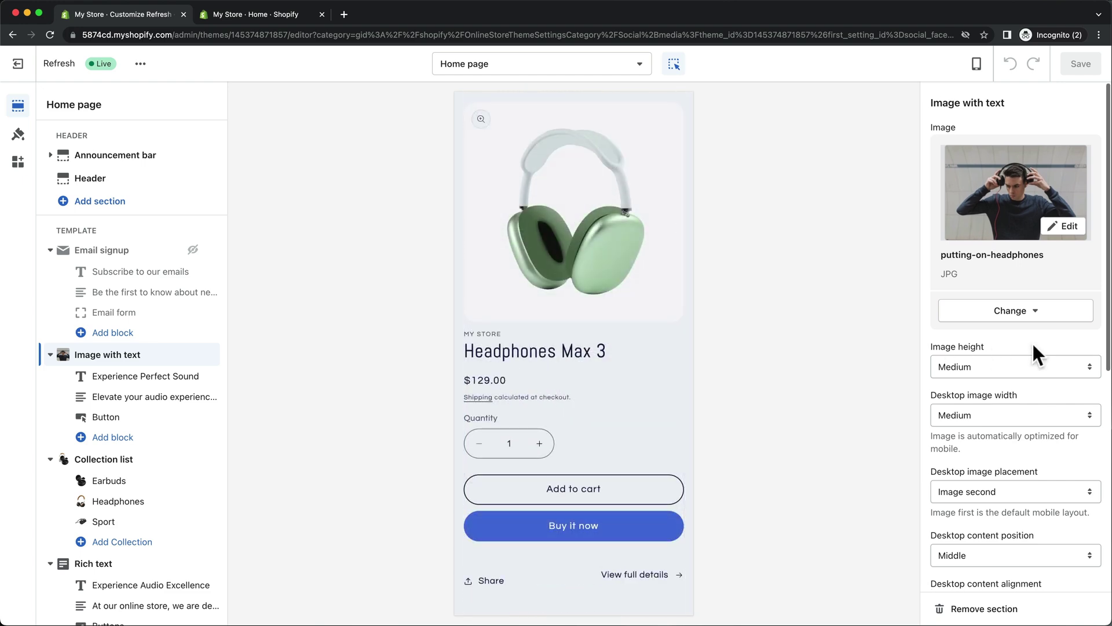
scroll(1031, 341, down, 5)
scroll(1031, 342, down, 3)
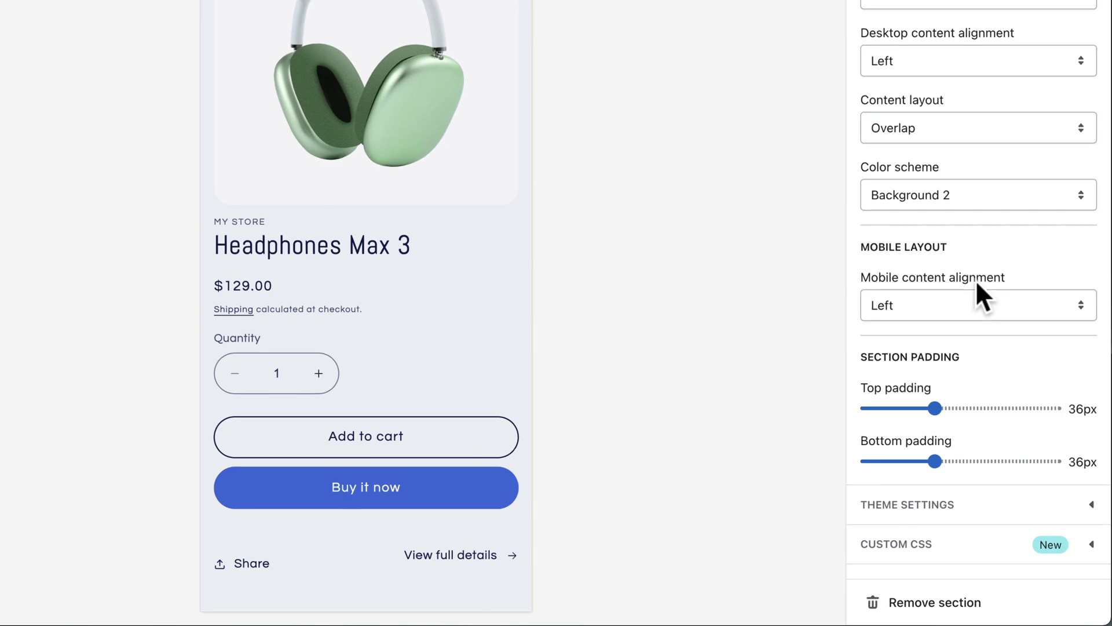
Set mobile content alignment to Center and Featured collection mobile columns to 1 column.
click(968, 296)
click(968, 318)
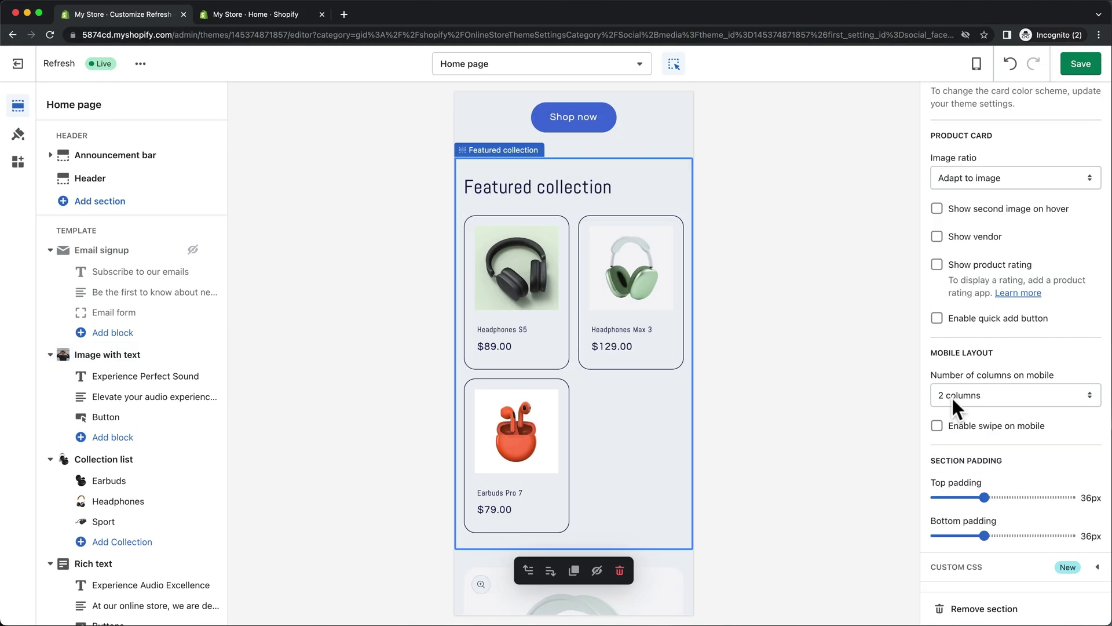
click(952, 396)
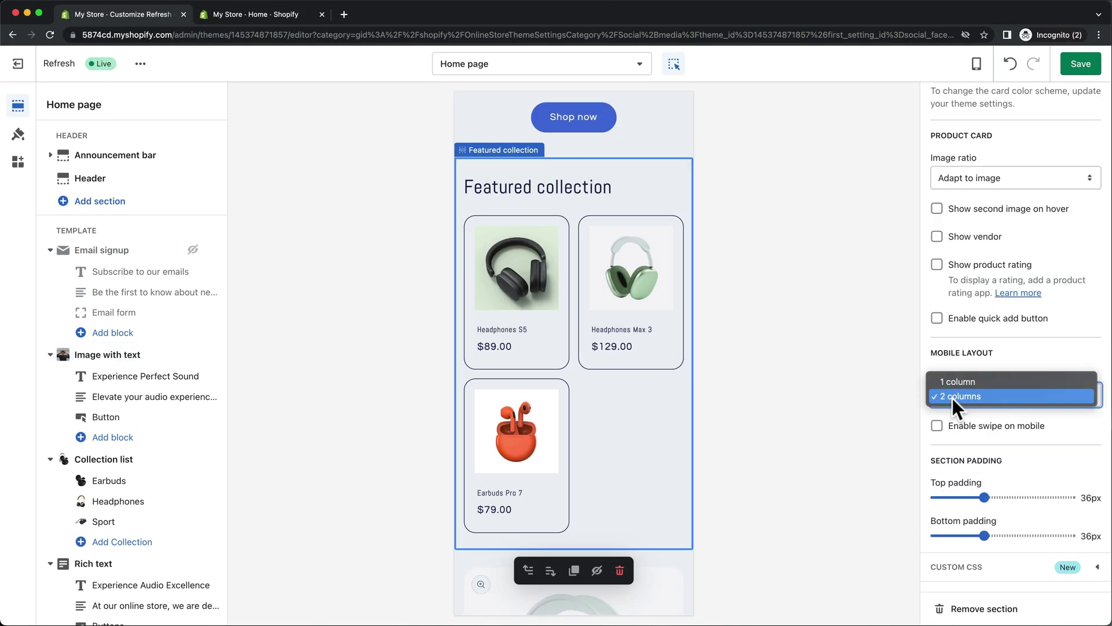
click(961, 382)
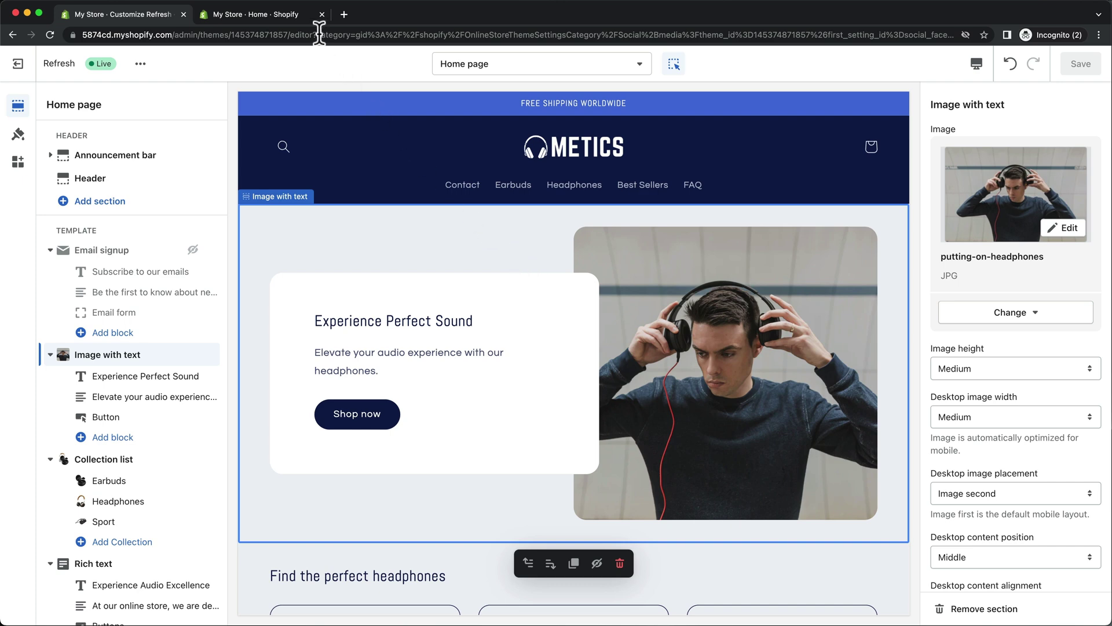
In Preferences, set the homepage title to 'Metics Headphones', paste the meta description, and save.
click(308, 19)
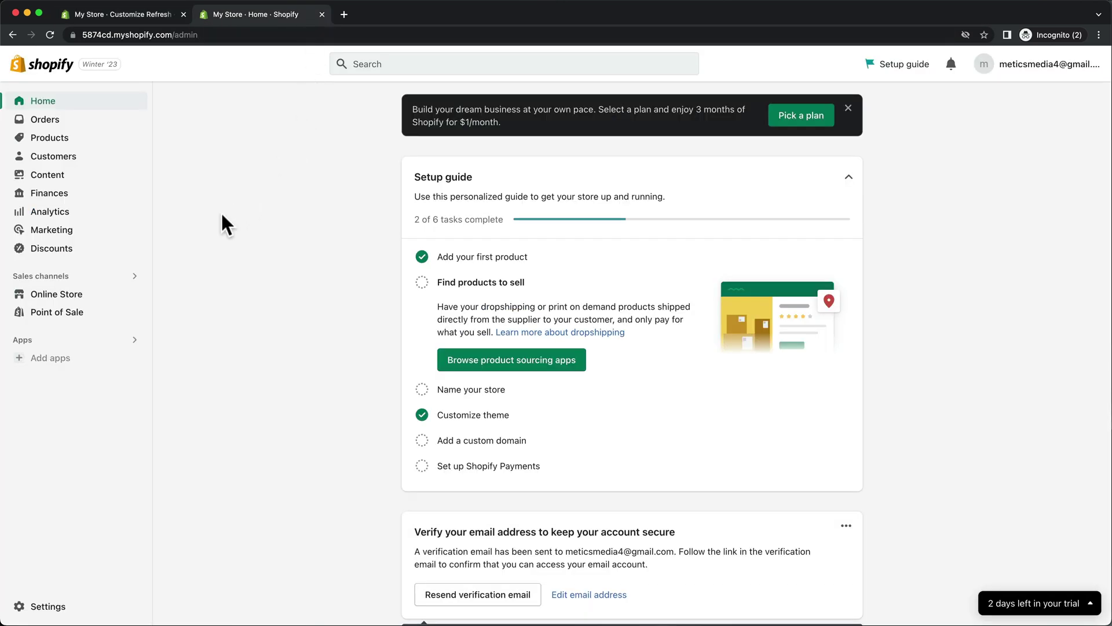
click(110, 296)
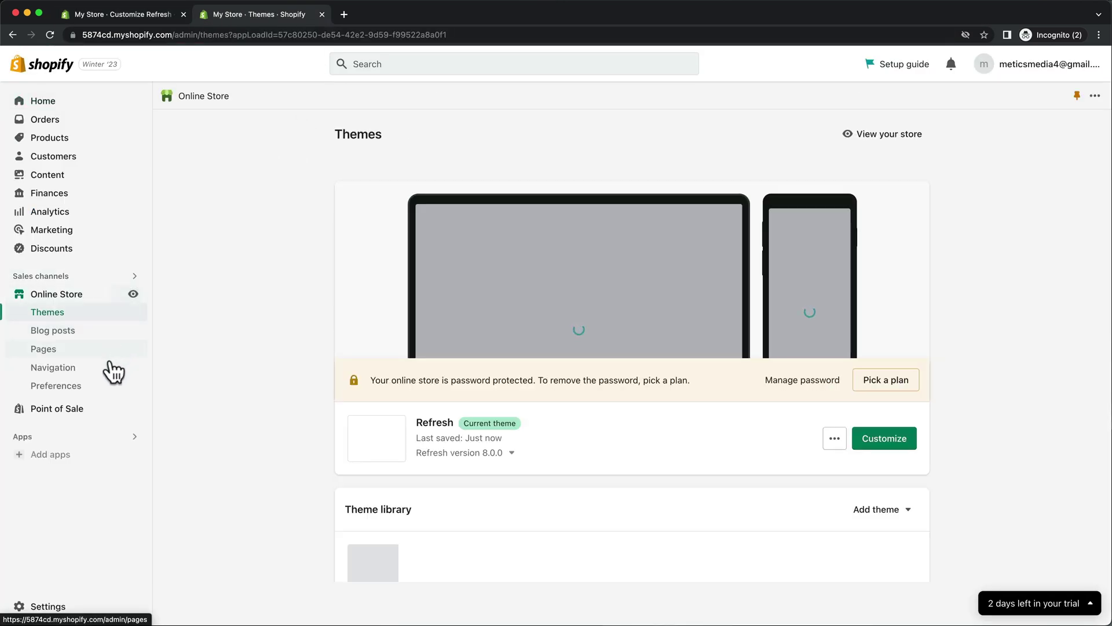
click(102, 388)
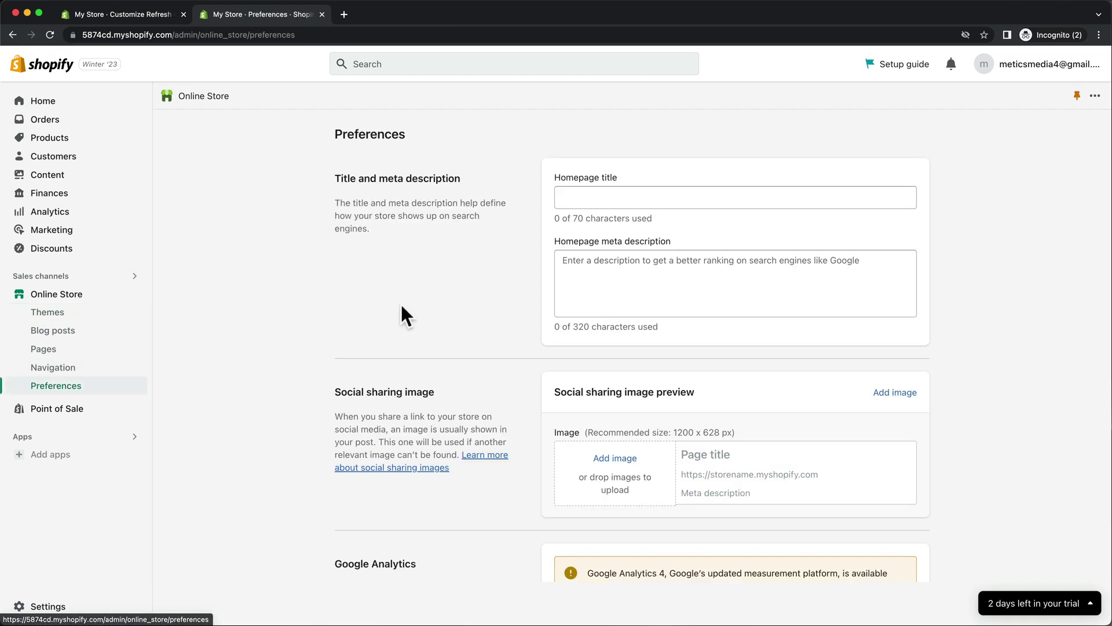
click(574, 199)
text(etics Headphones)
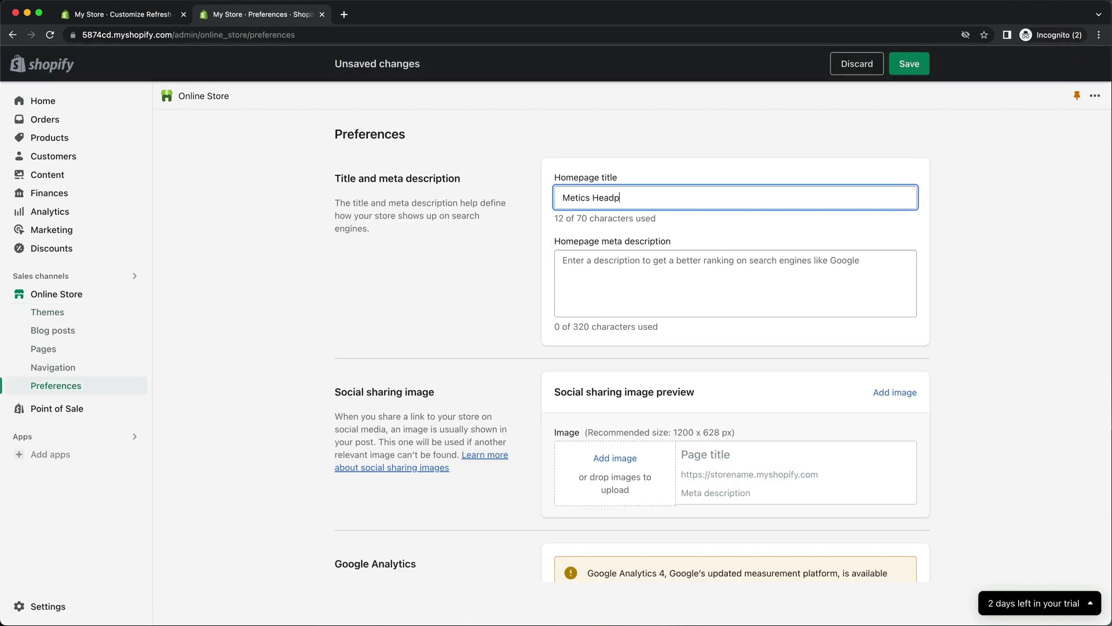
click(604, 263)
text(Welcome to Metics Headphones, your destination for premium headphones and audio accessories. Our collection includes a wide range of top-quality headphones, earphones, and accessories from around the world, all carefully selected for their quality, style, and value. Join us in our mission to elevate your audio experien)
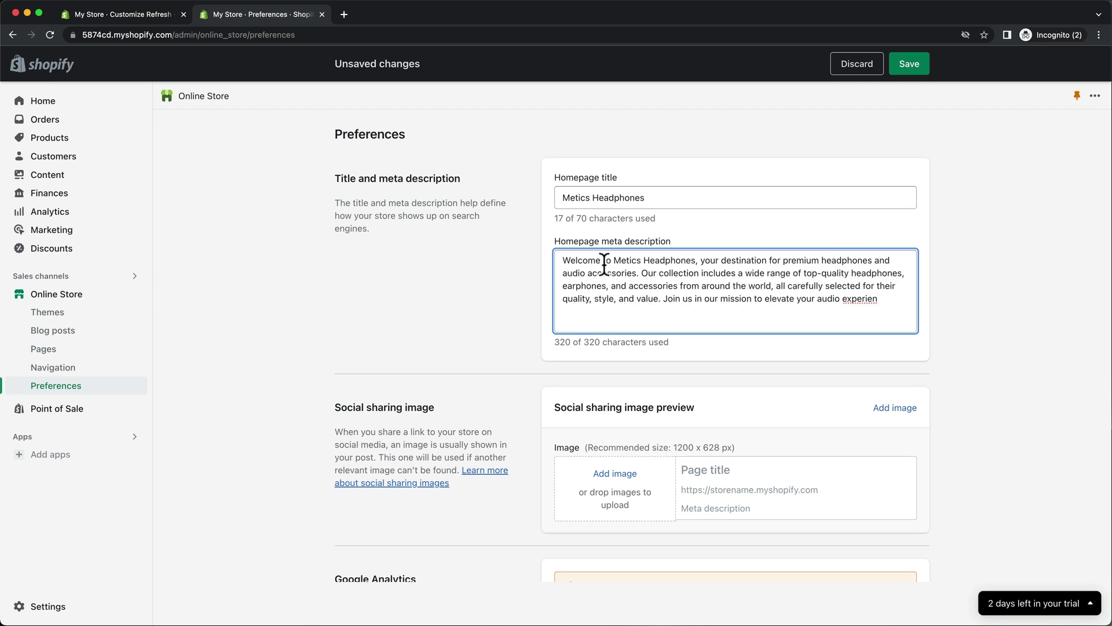
click(902, 68)
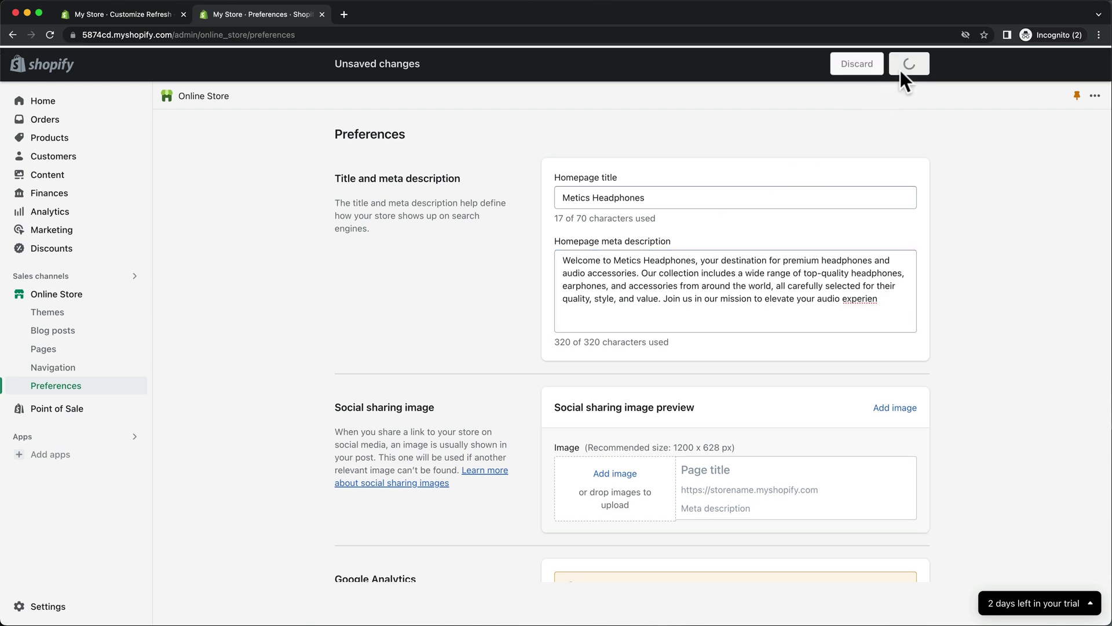
Scroll down the Preferences page to the Password protection settings.
scroll(551, 287, down, 9)
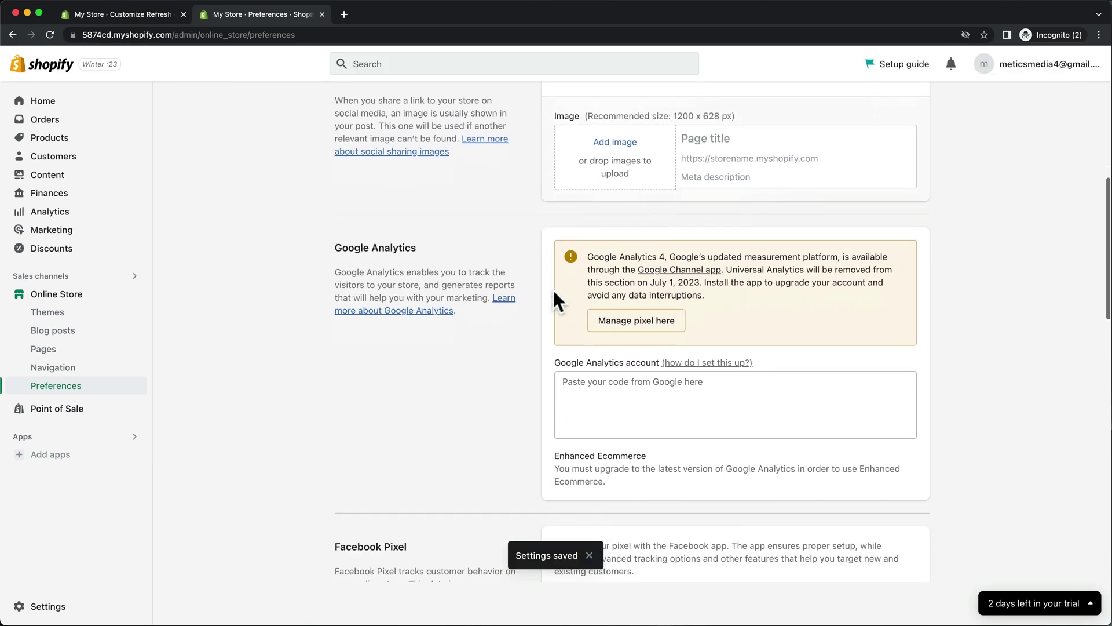
scroll(552, 287, down, 12)
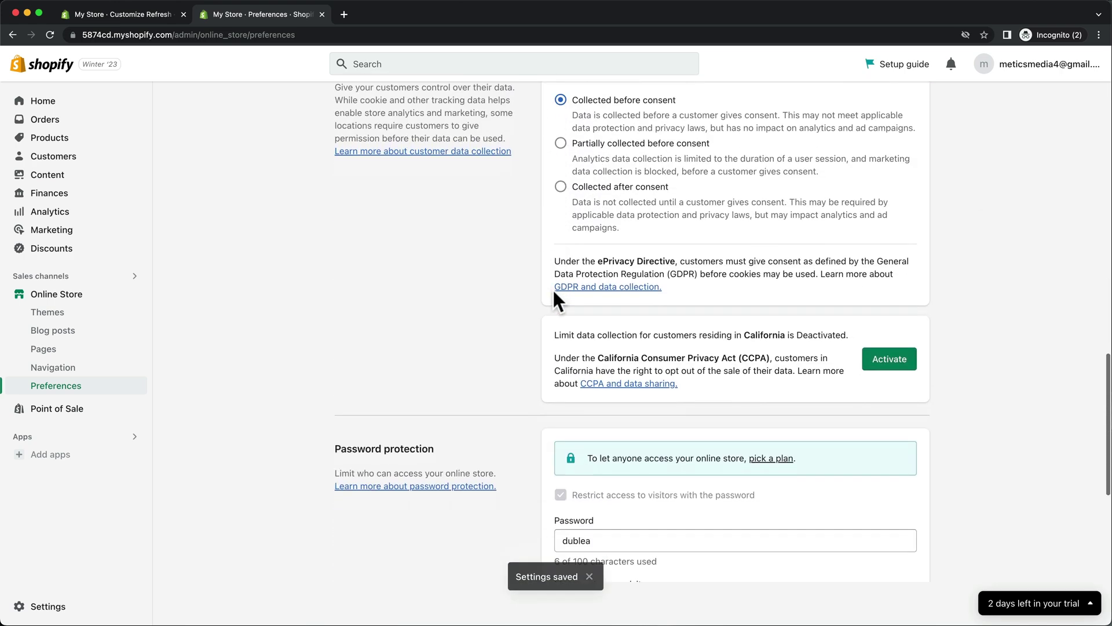
scroll(552, 287, down, 1)
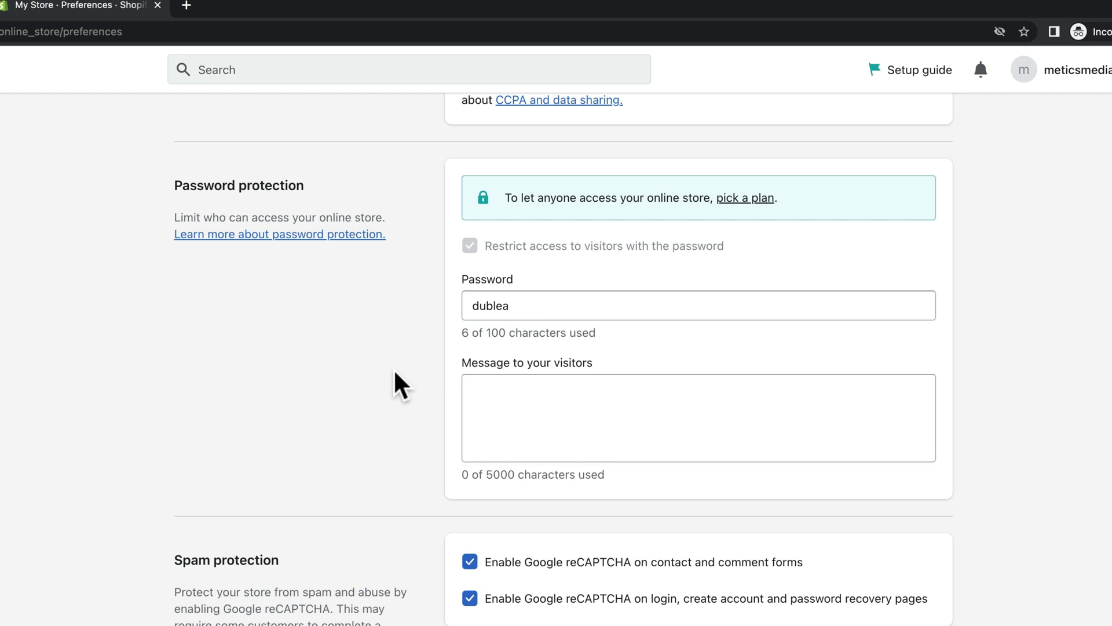
Choose the Basic plan with monthly billing and start it.
click(742, 200)
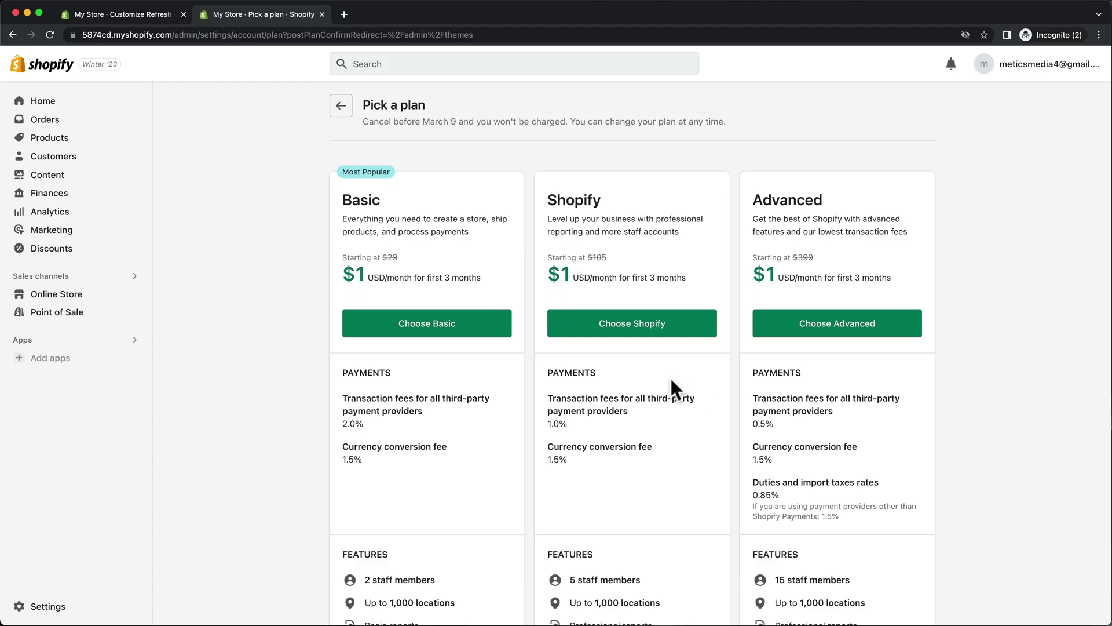
click(499, 322)
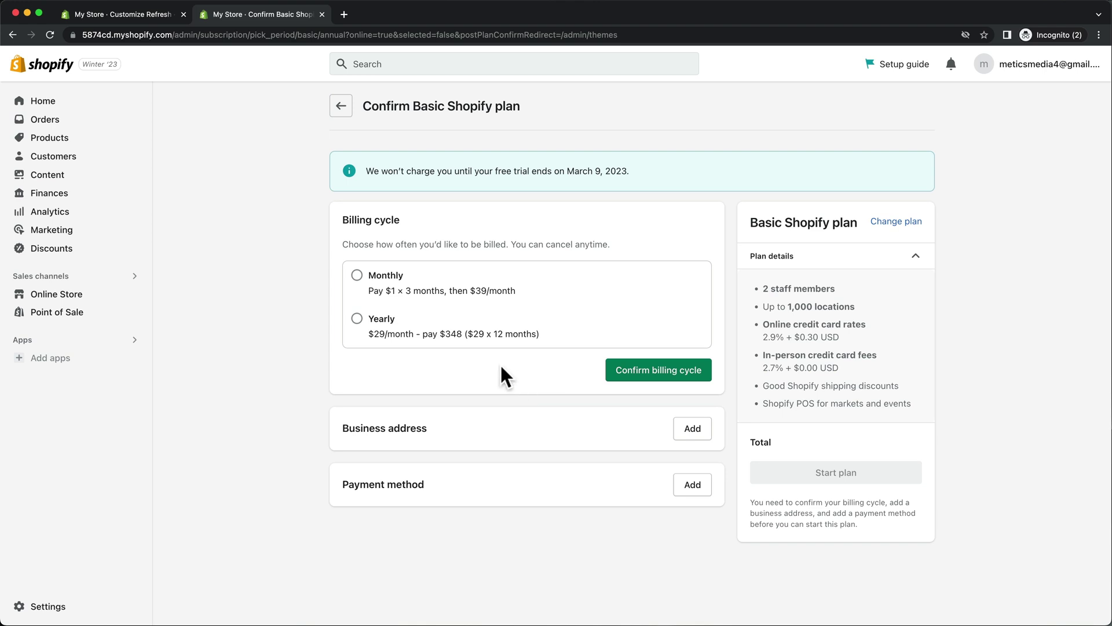
click(357, 276)
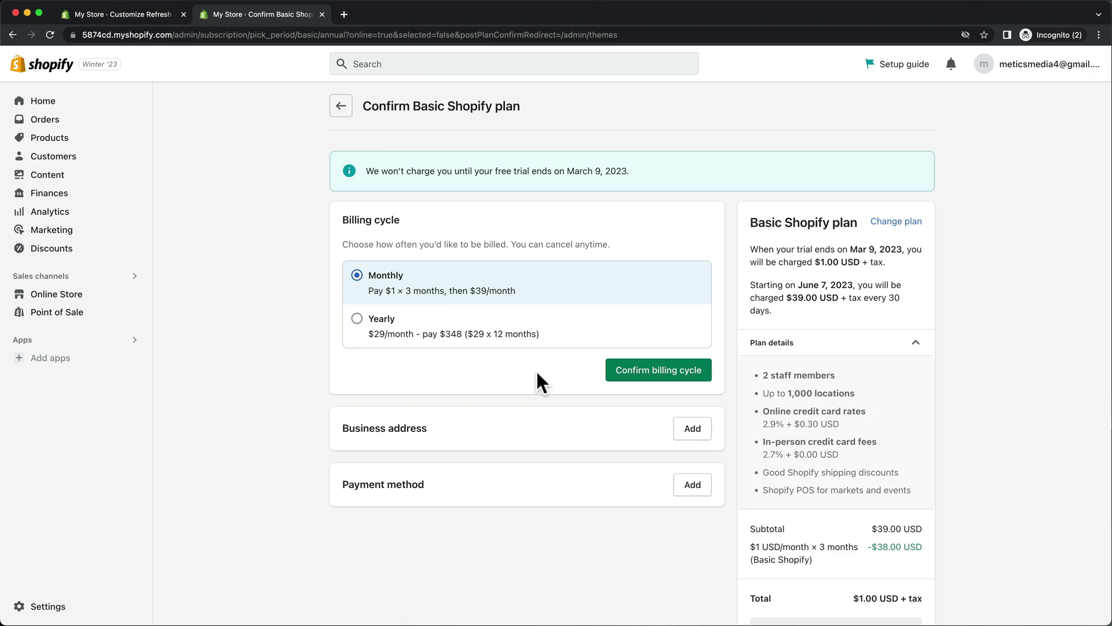
click(629, 374)
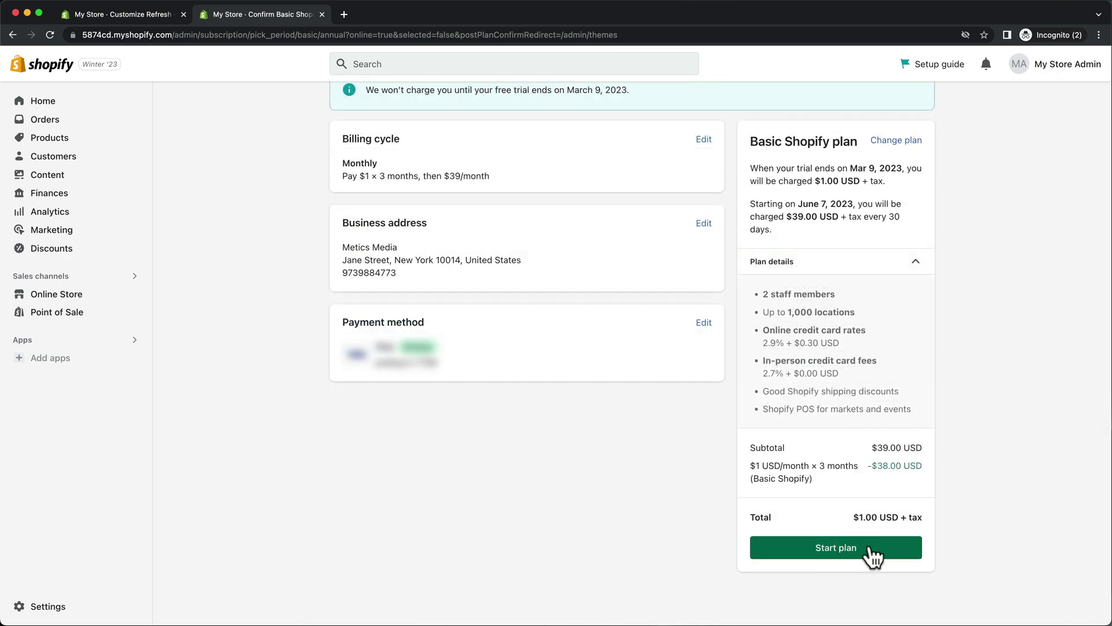
click(871, 547)
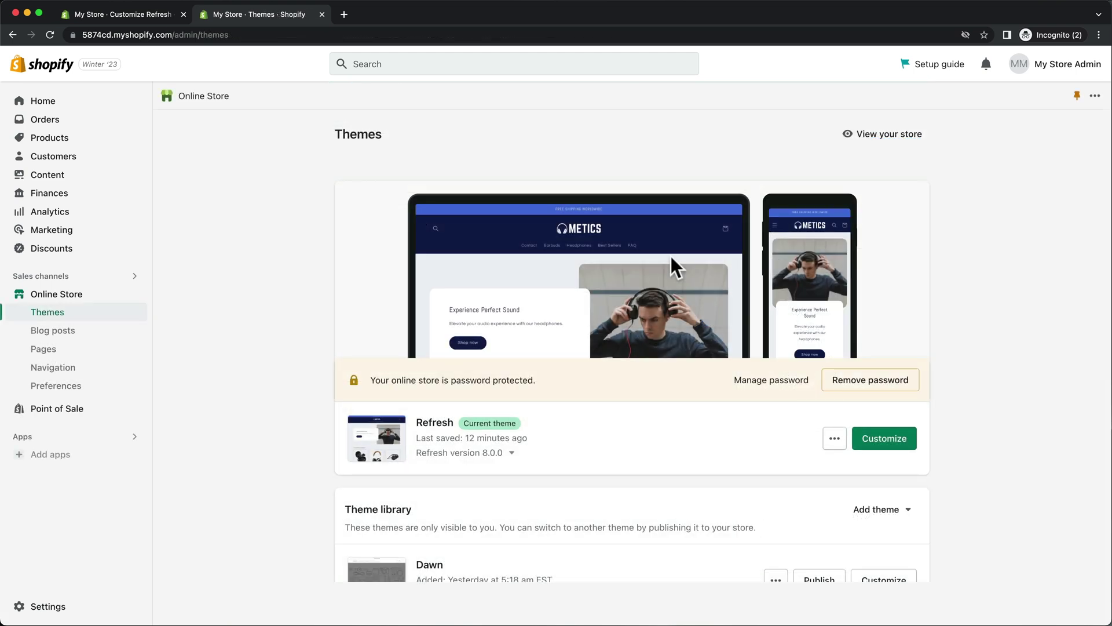
Uncheck 'Restrict access to visitors with the password', save, and close the store-open dialog.
click(93, 388)
scroll(377, 388, down, 20)
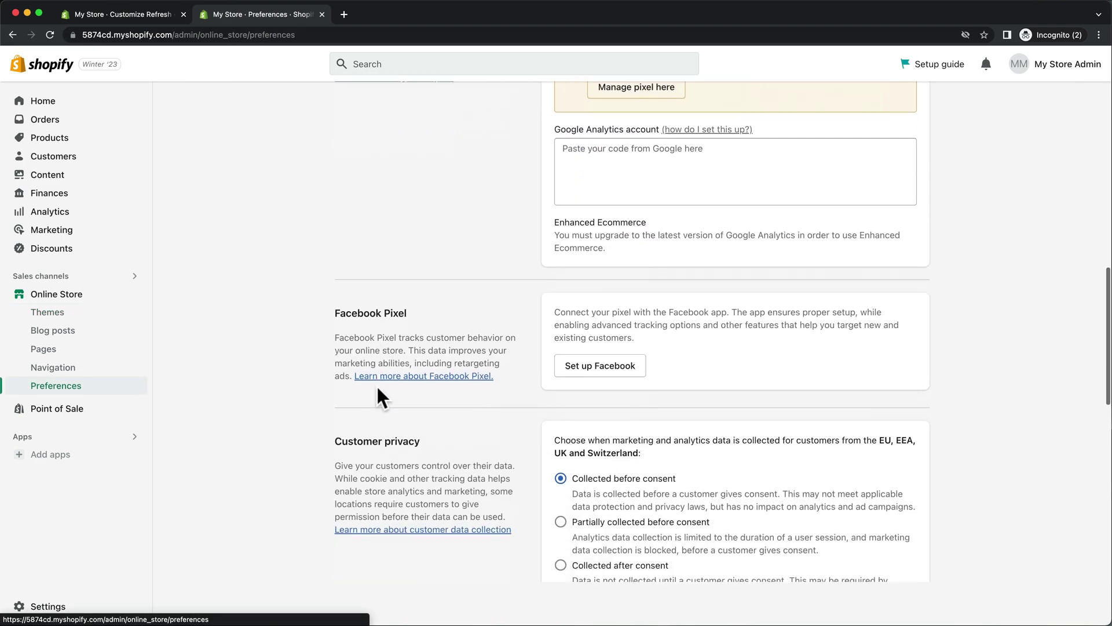
scroll(377, 387, down, 3)
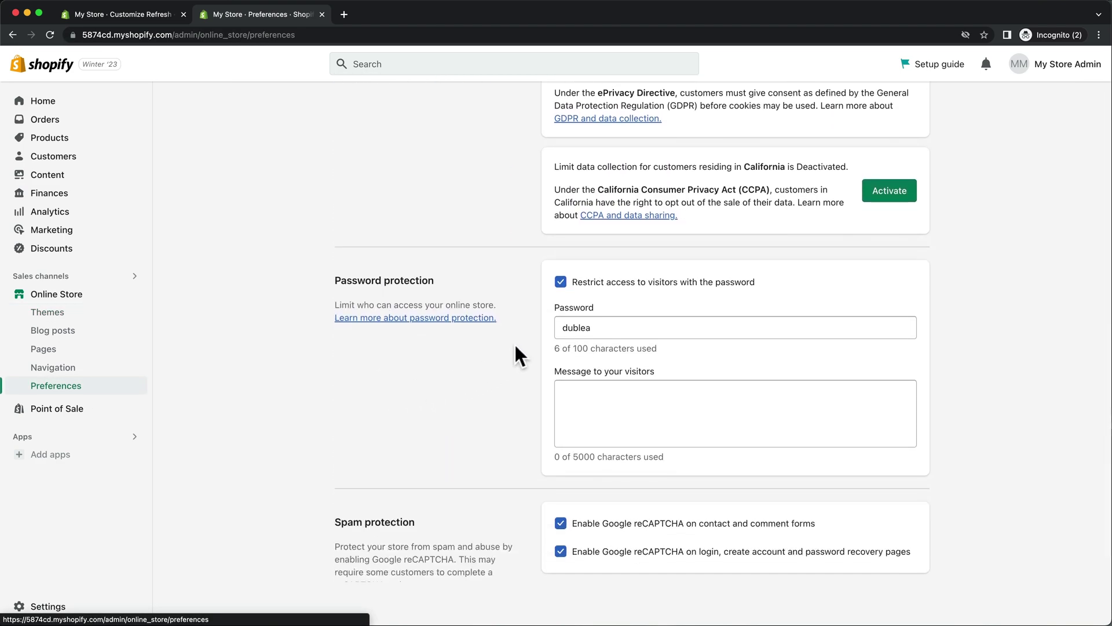
click(560, 282)
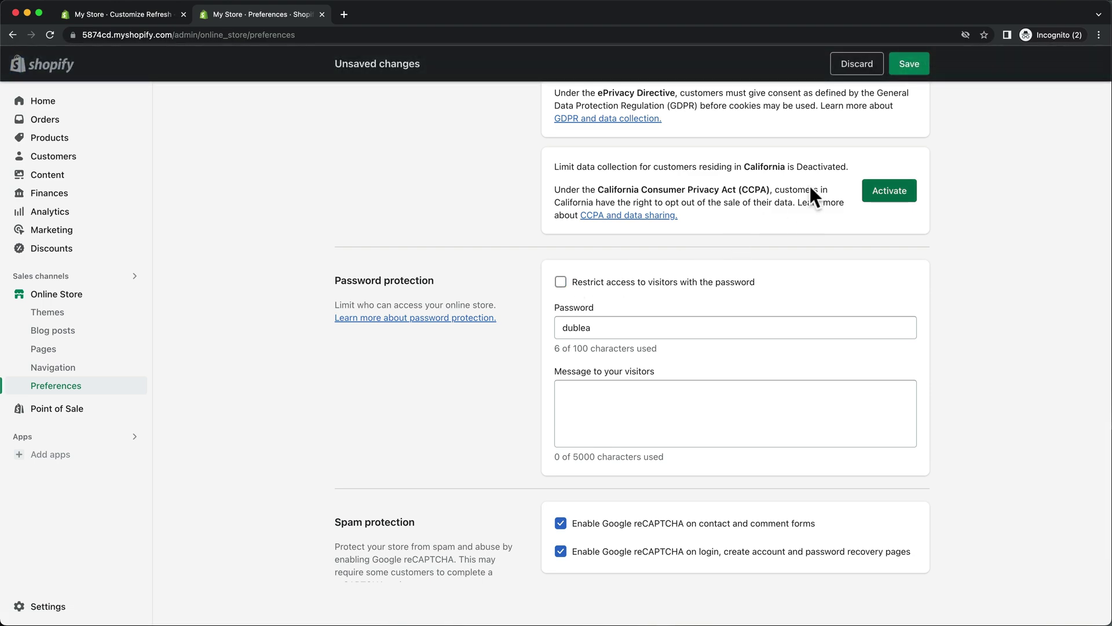
click(909, 65)
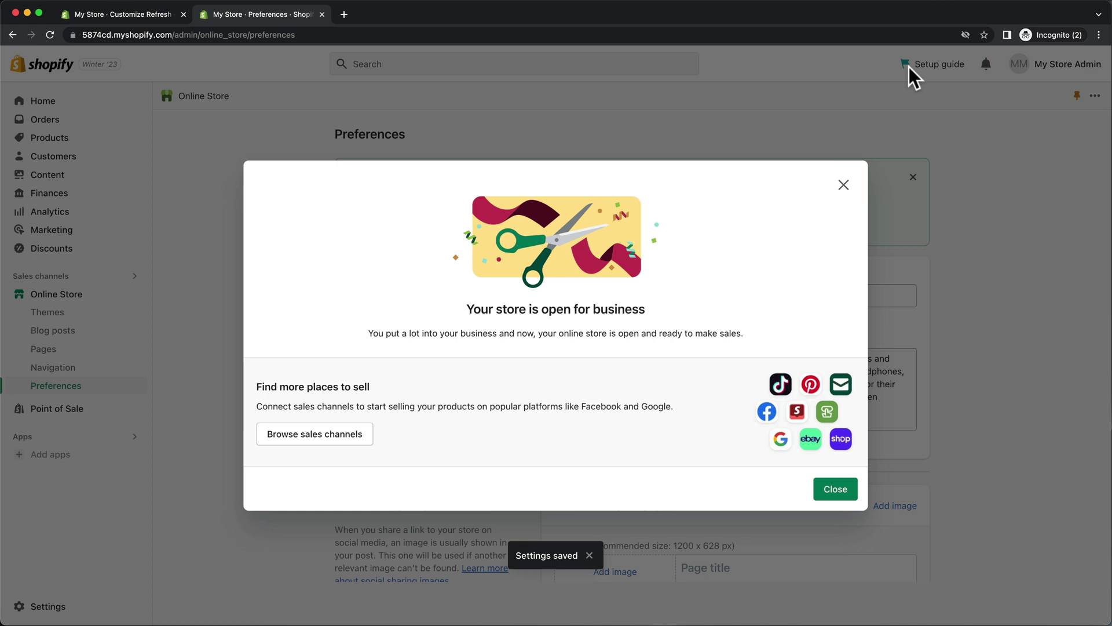
click(826, 491)
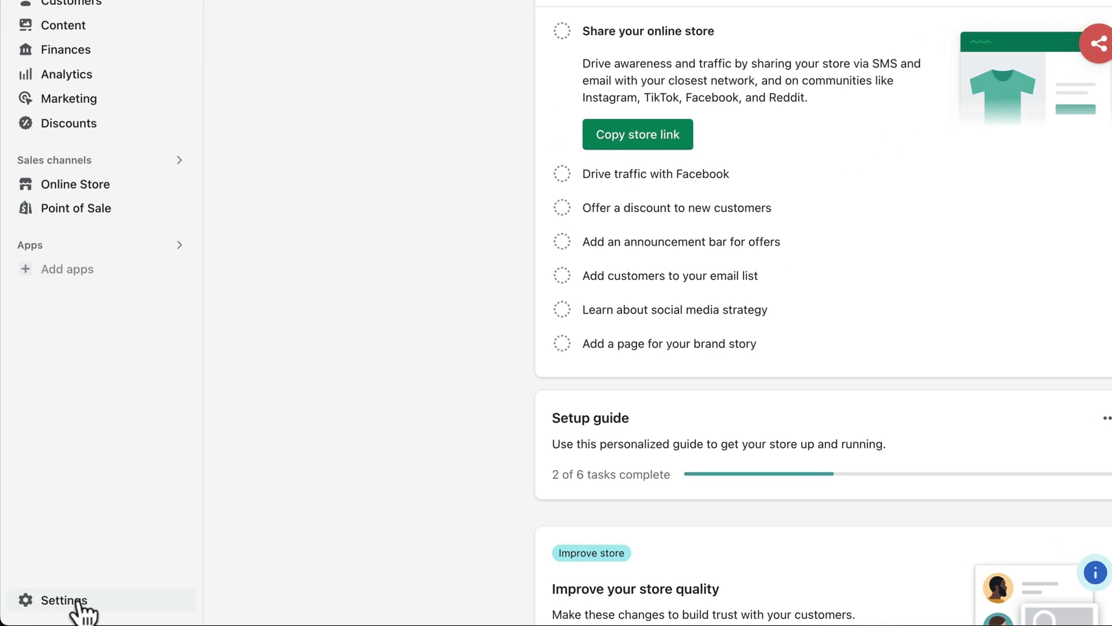
Rename the store to 'Metics Headphones' in the store profile settings.
click(52, 607)
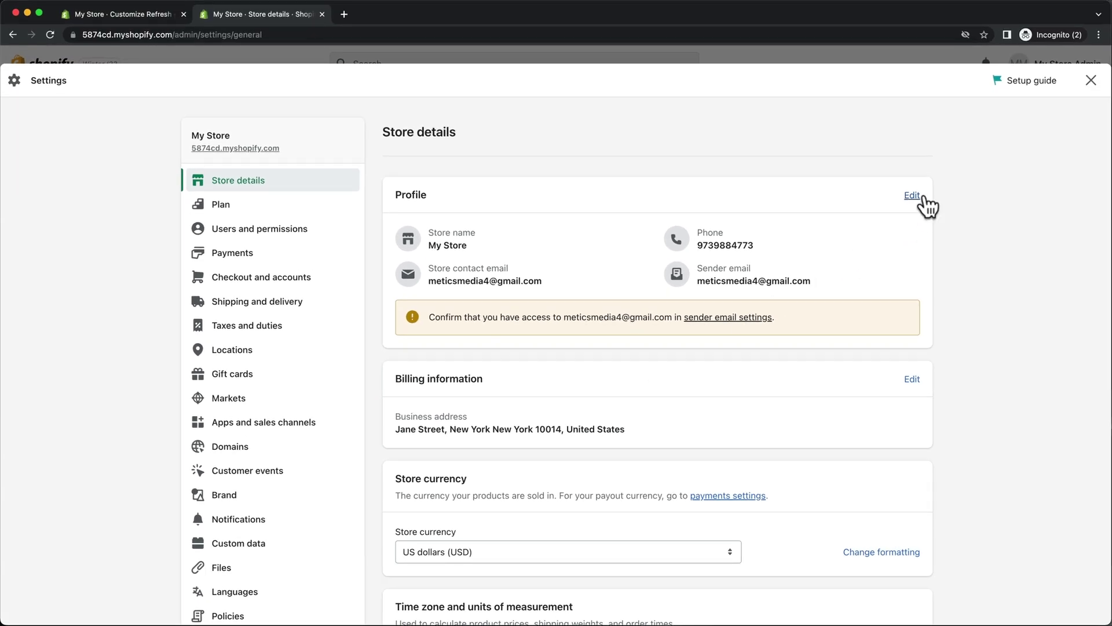
click(913, 196)
triple_click(638, 252)
text(Metics Headphones)
scroll(637, 251, down, 5)
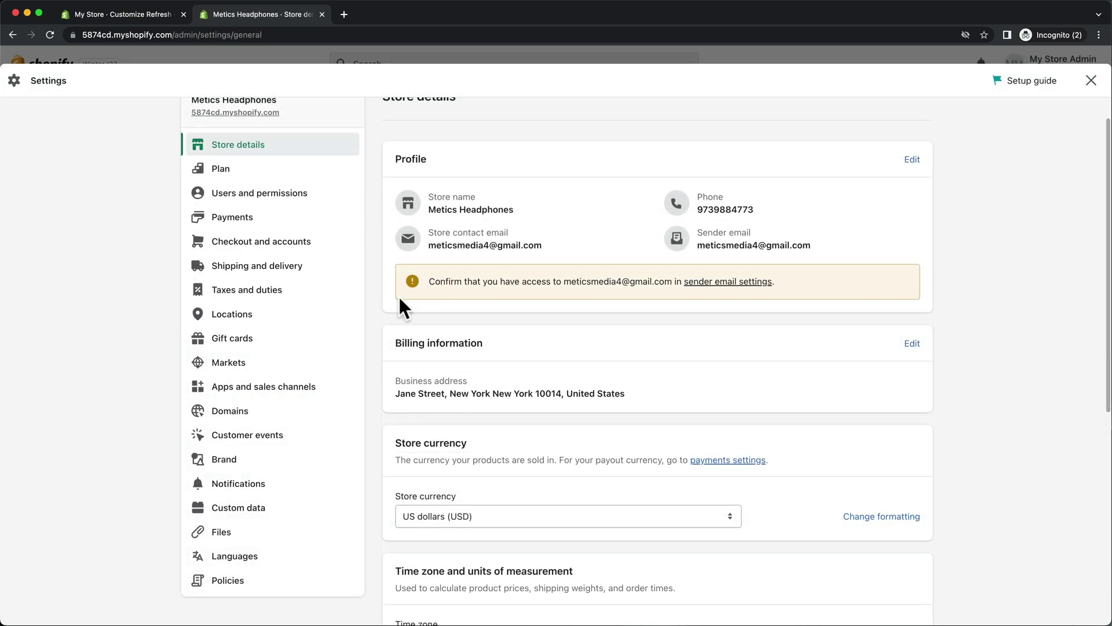
Start the Shopify Payments account setup in payment settings and submit its details.
click(283, 223)
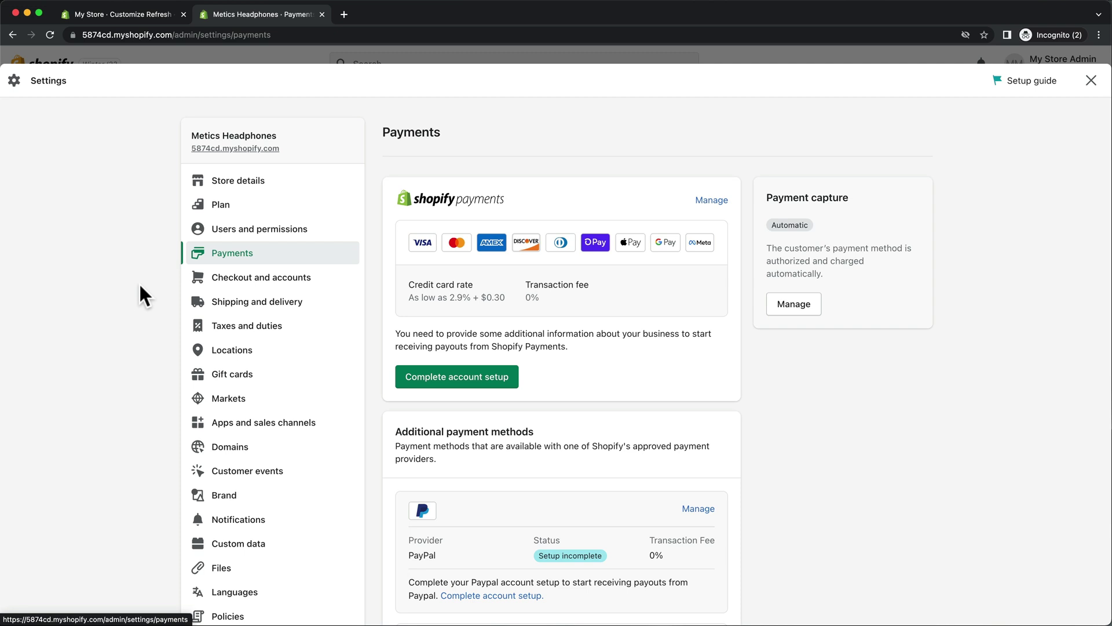
click(425, 385)
click(528, 320)
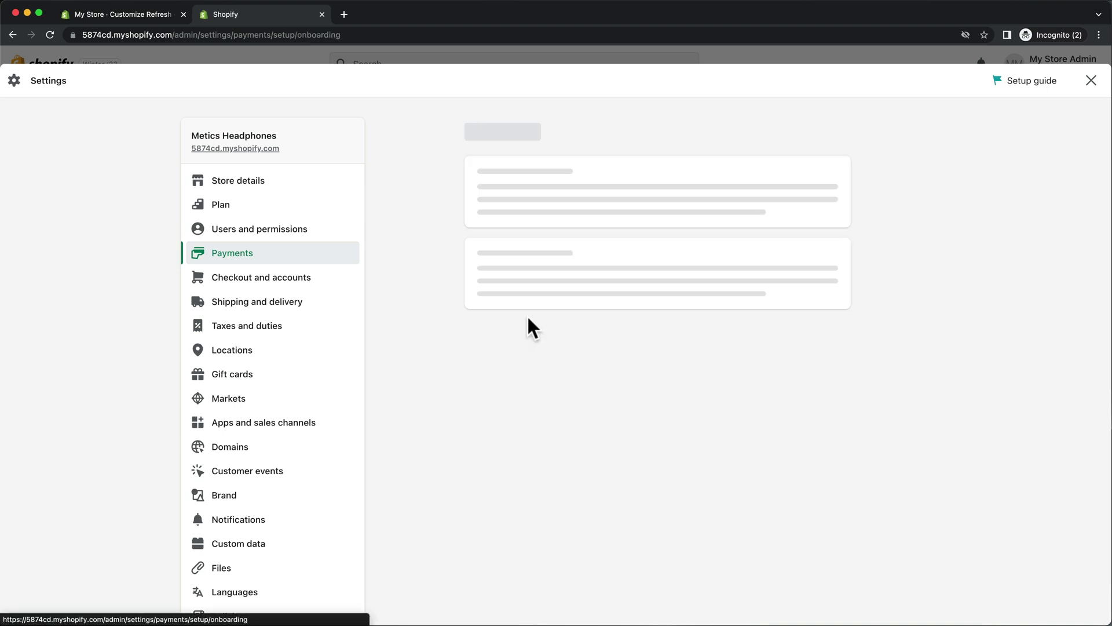
scroll(528, 318, down, 6)
scroll(527, 322, down, 3)
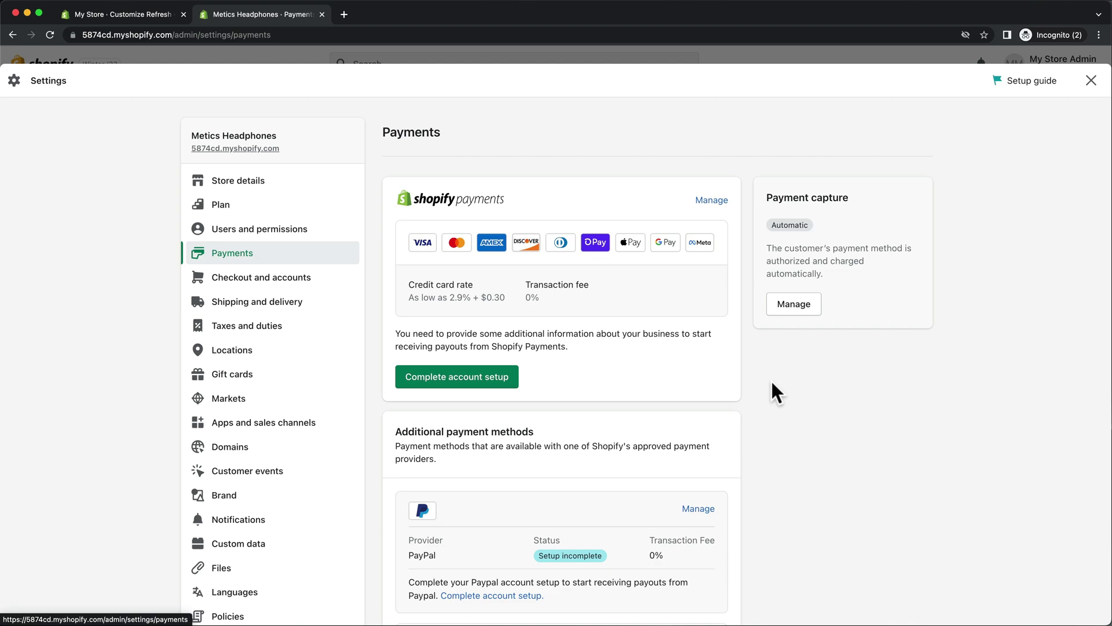
scroll(772, 383, down, 4)
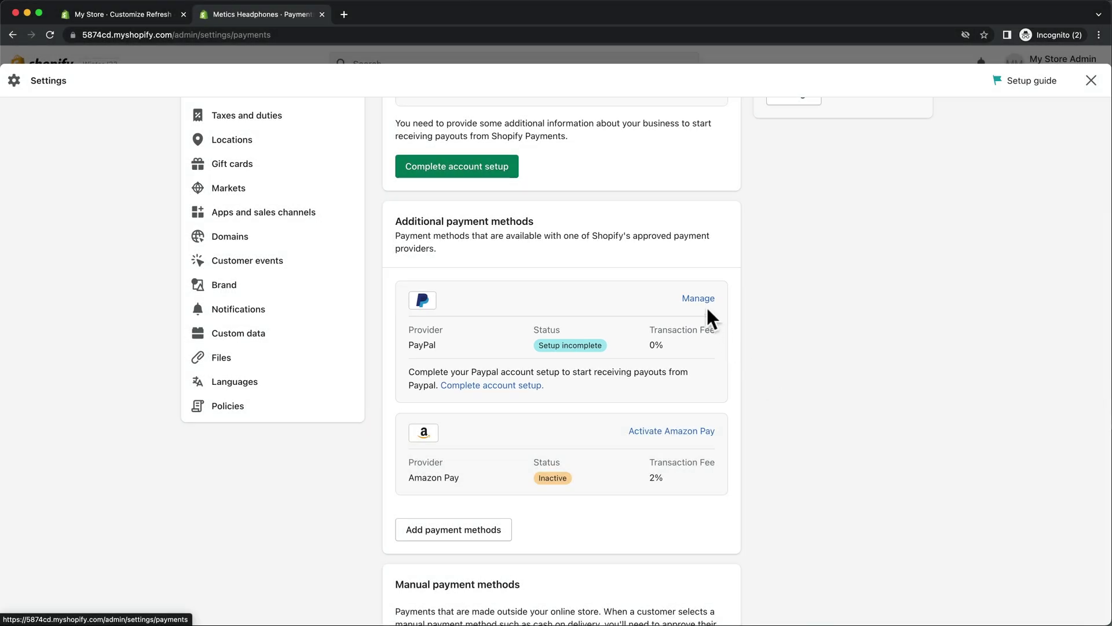
Deactivate PayPal Express Checkout and confirm, leaving it Inactive with no account connected.
click(700, 297)
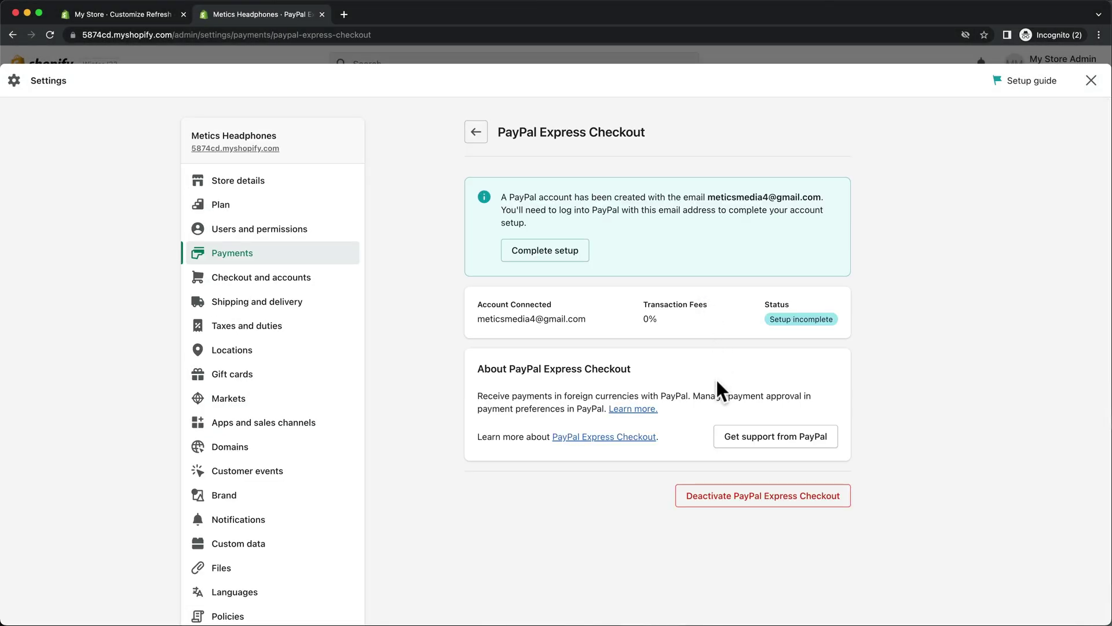
click(701, 496)
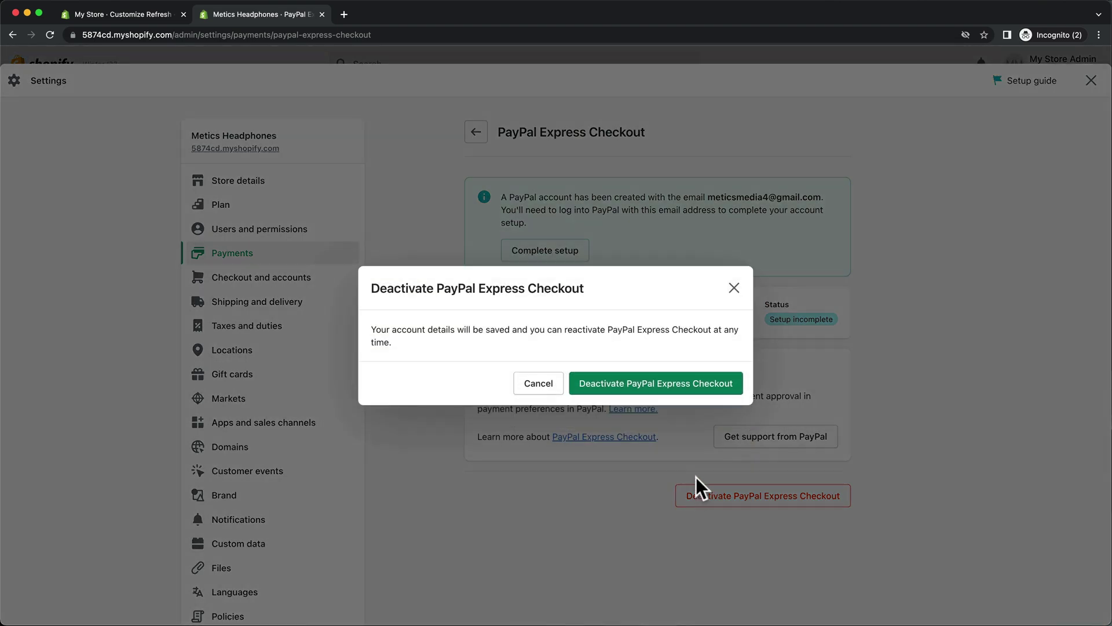
click(665, 387)
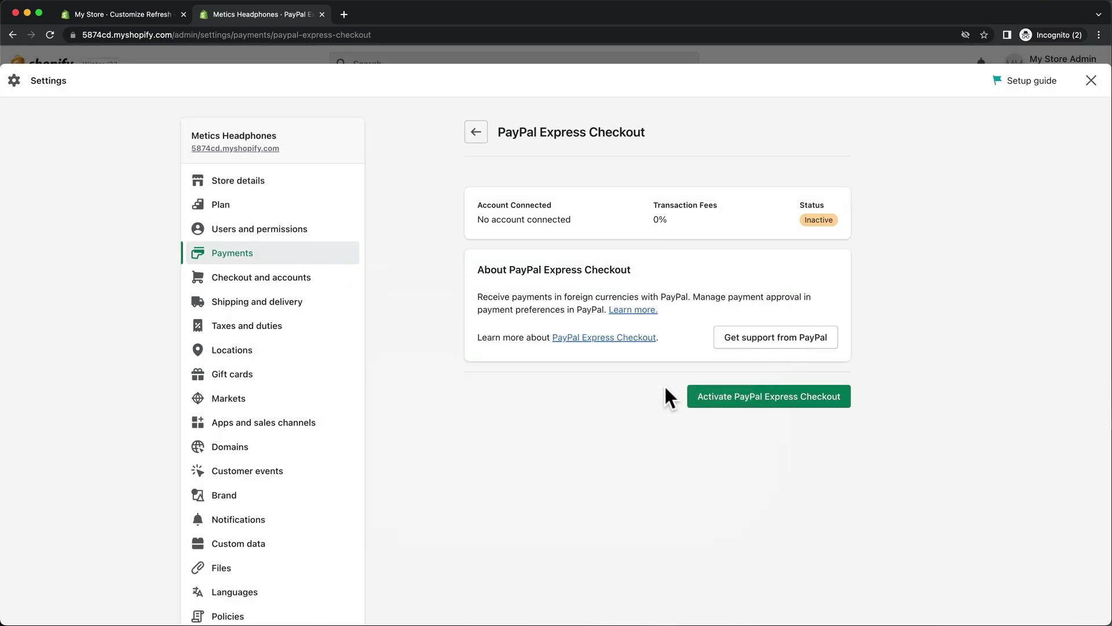
click(332, 313)
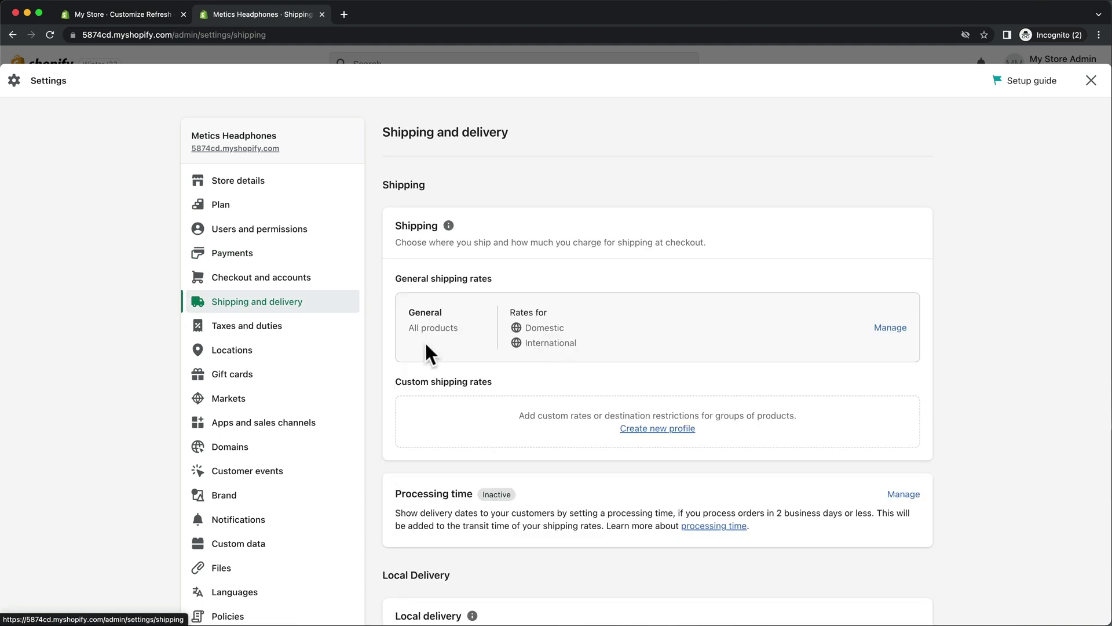
Delete the Domestic and International zones from the general shipping rates profile.
click(890, 329)
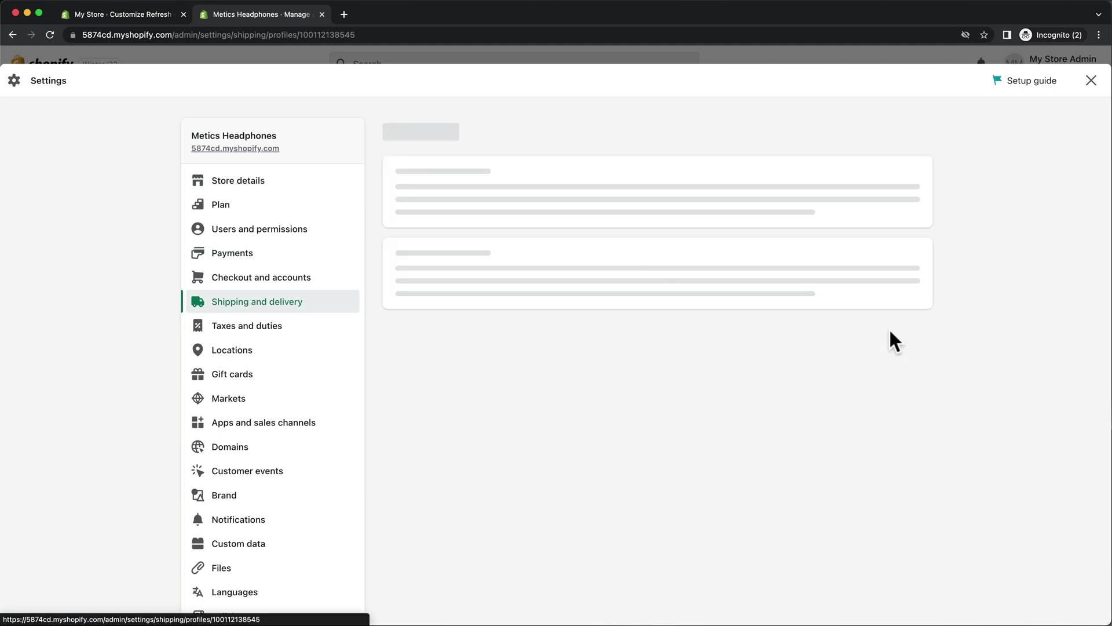
scroll(1017, 212, down, 2)
scroll(1014, 203, down, 6)
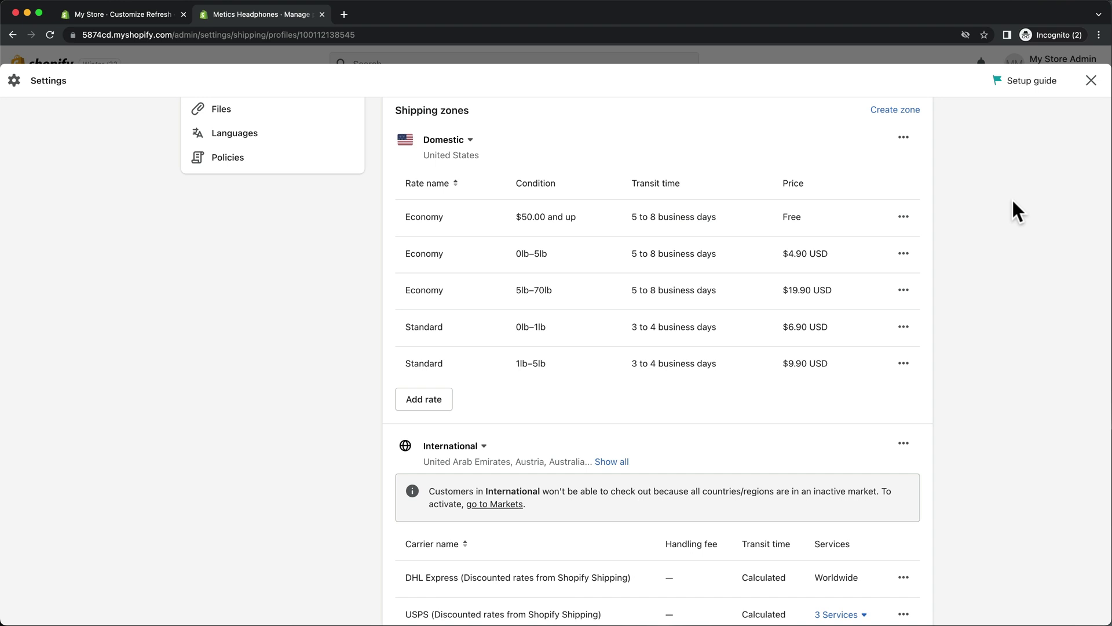
click(904, 137)
click(900, 198)
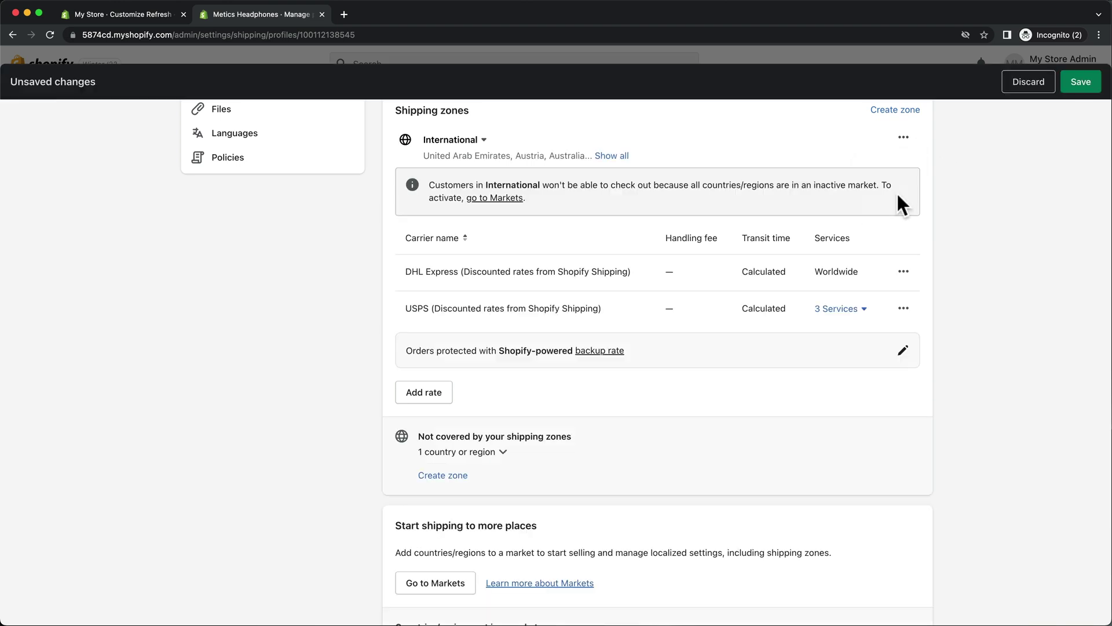
click(903, 139)
click(898, 198)
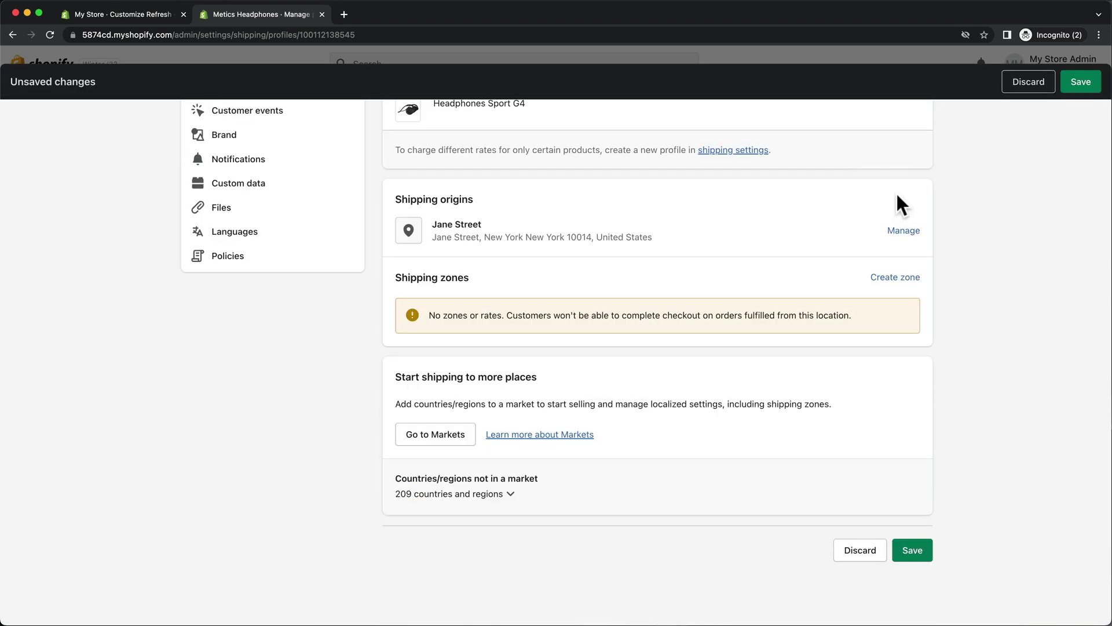
Create a new shipping zone named 'United States' that includes the United States.
click(917, 293)
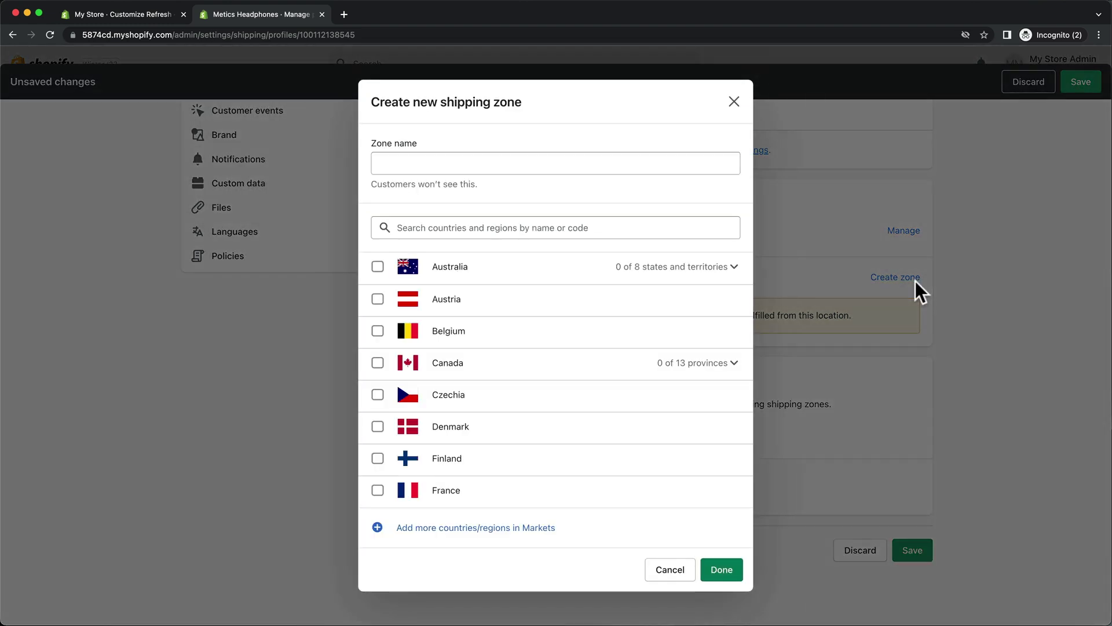
click(675, 165)
text(United States)
click(631, 227)
text(united states)
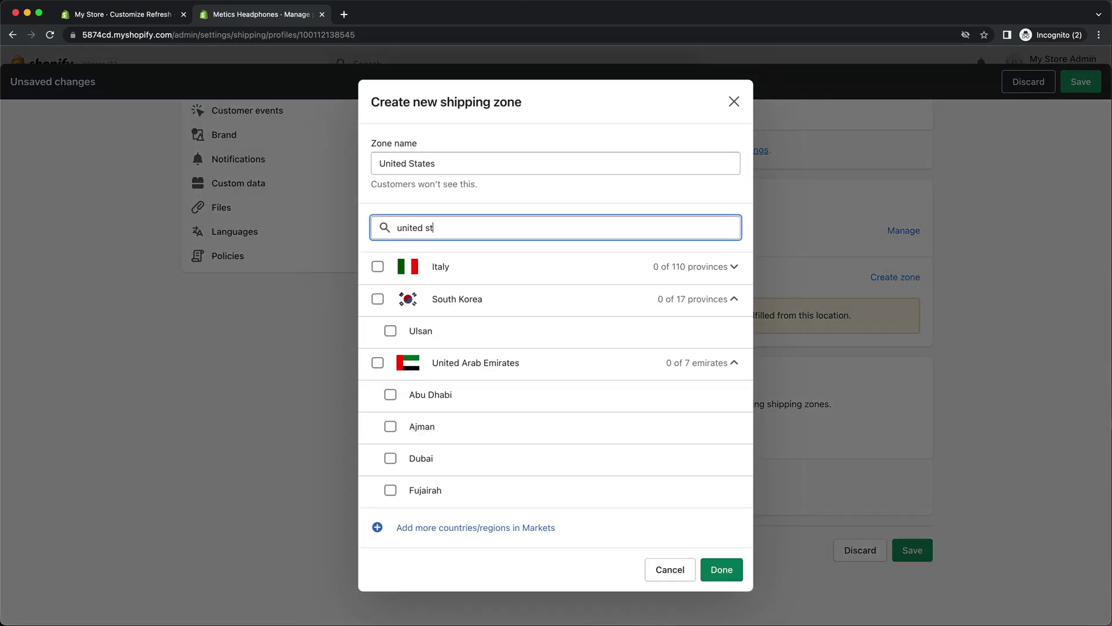
click(378, 267)
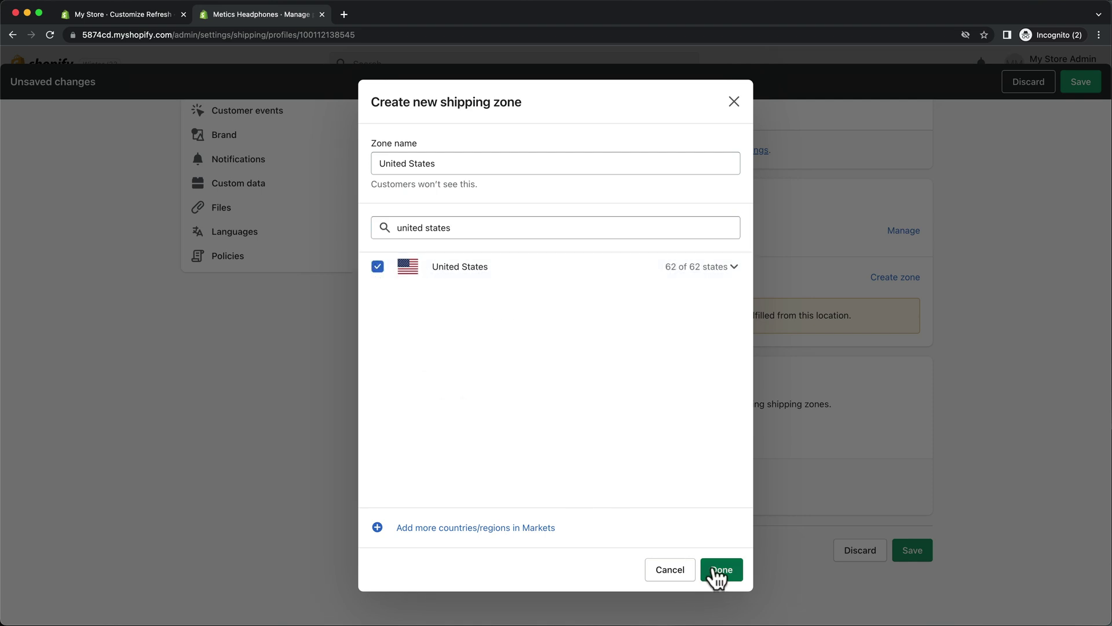
click(718, 570)
Add a free Standard (3 to 4 business days) rate to the zone and save the profile.
click(446, 387)
click(501, 333)
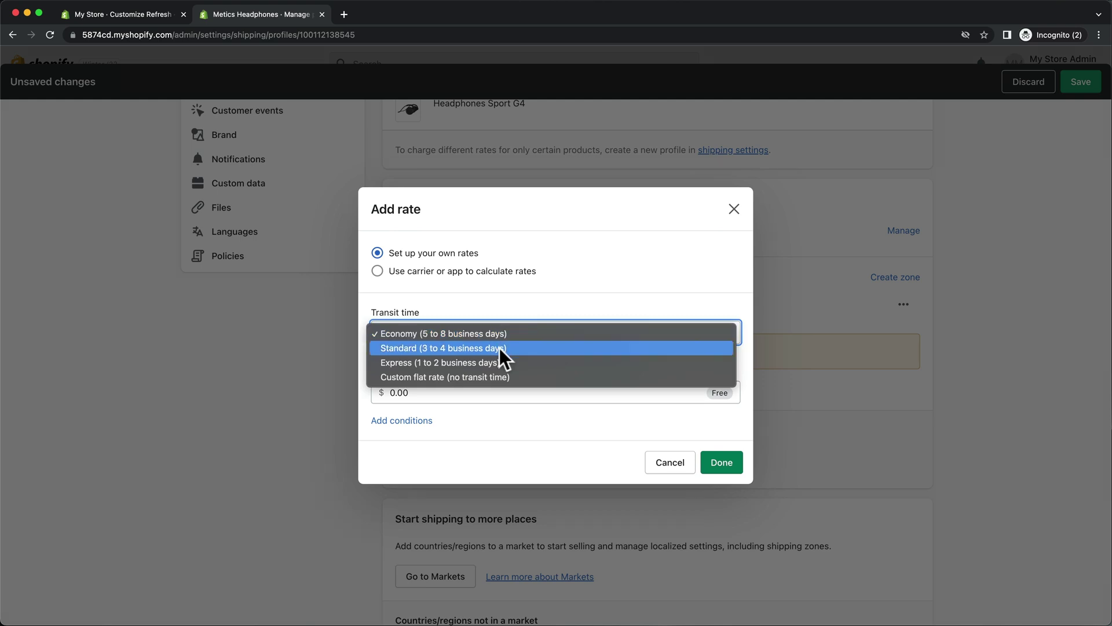
click(500, 348)
click(501, 393)
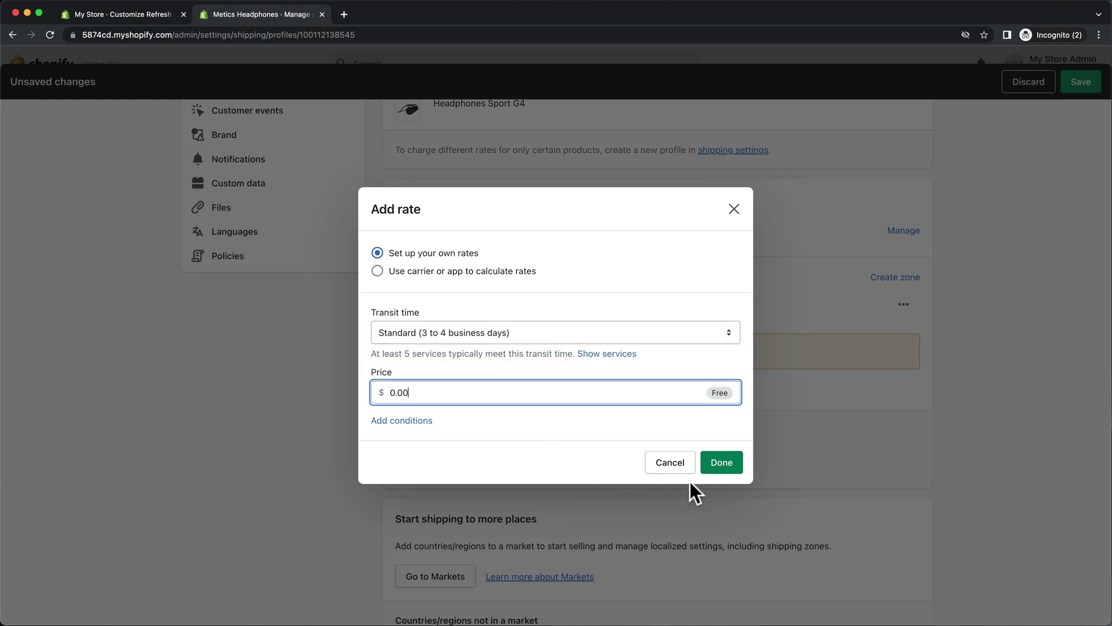
click(719, 468)
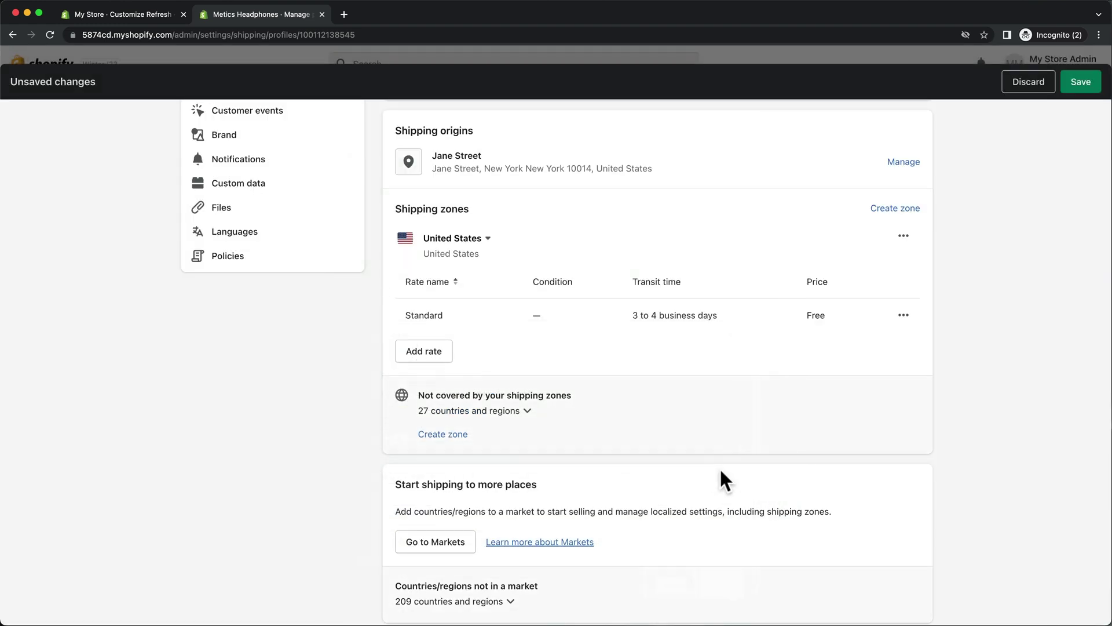
click(1089, 91)
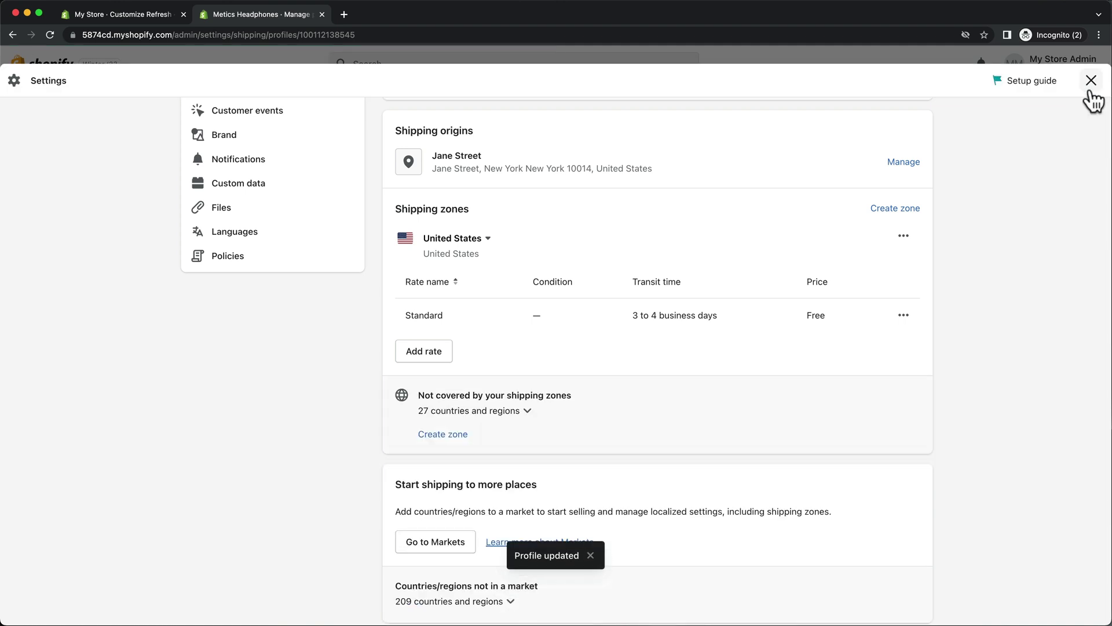
scroll(446, 451, up, 3)
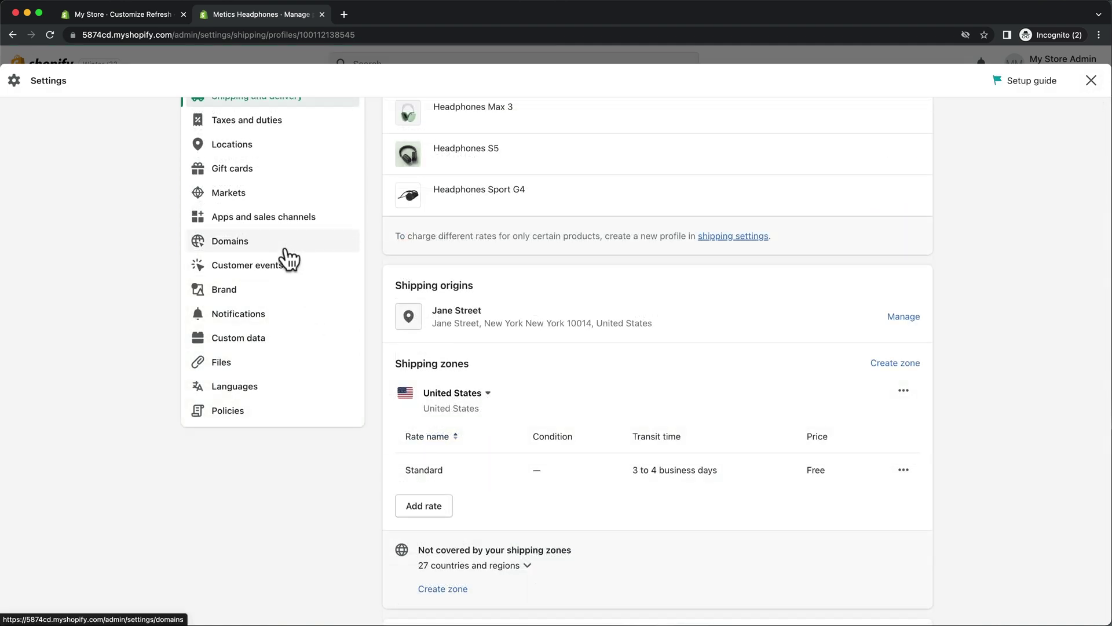
Choose meticsheadphones.com at $15.00/year as a new domain, then close Settings.
click(287, 246)
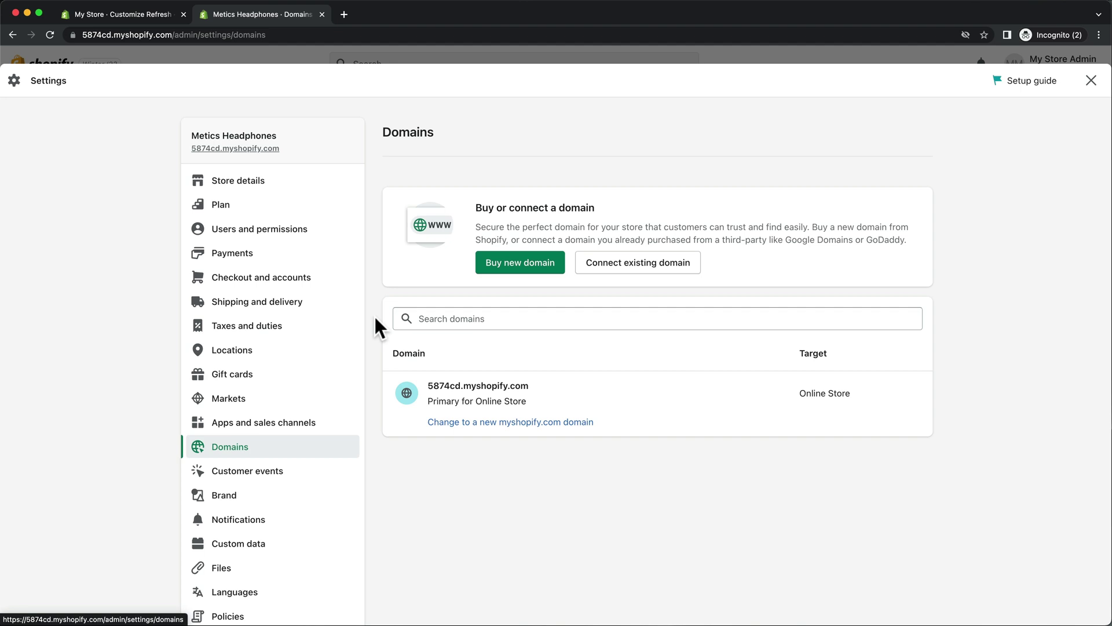
click(491, 267)
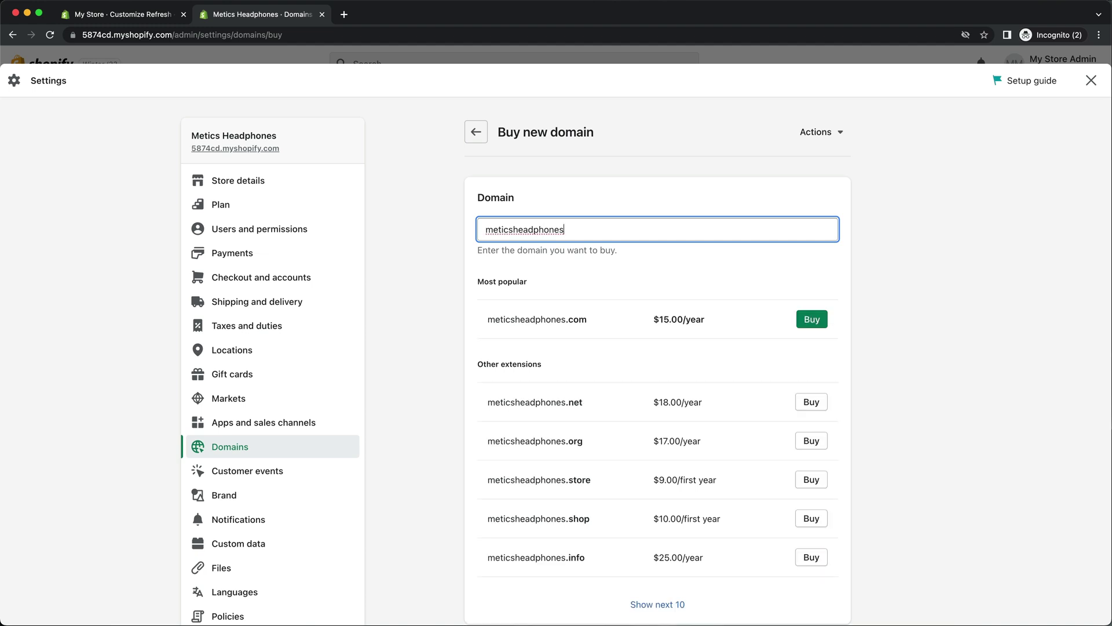
click(804, 320)
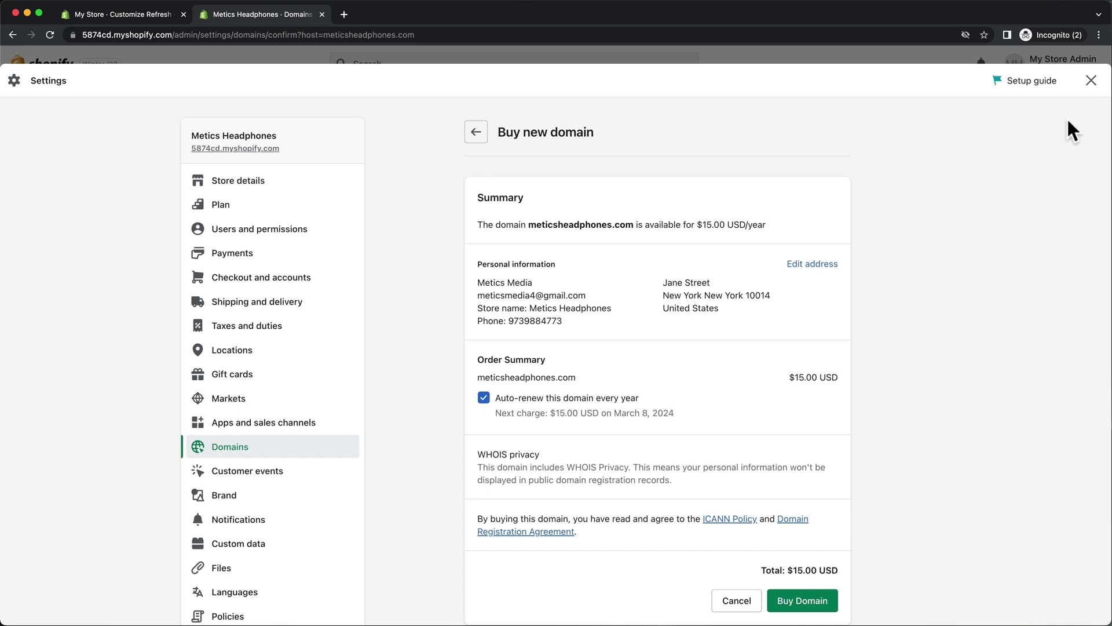
click(1091, 82)
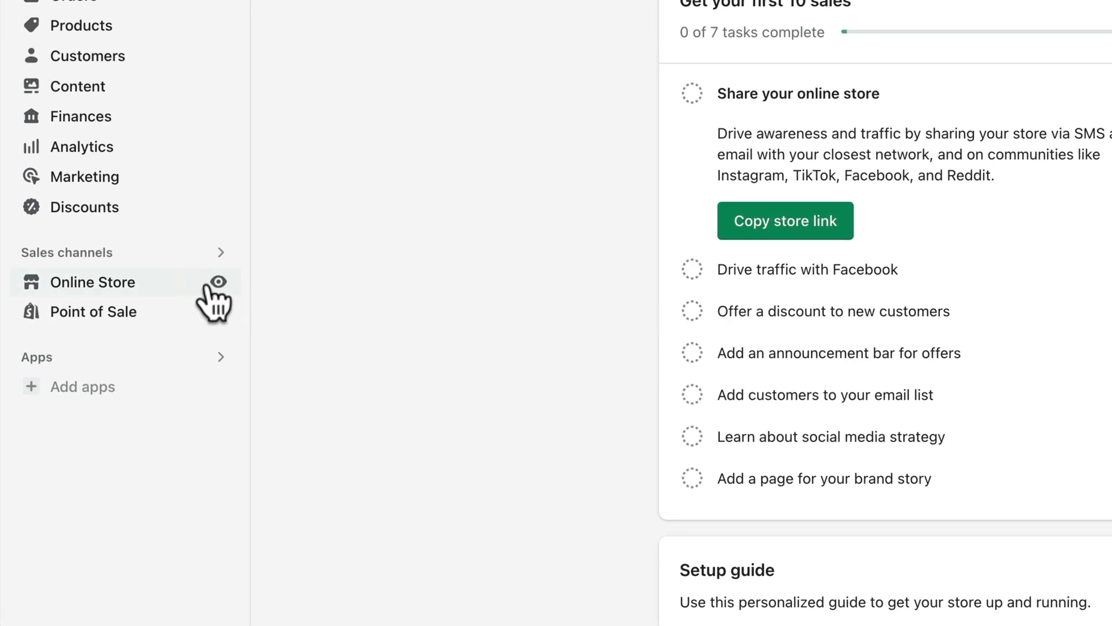
On the live storefront, add Headphones S5 from Best Sellers to the cart.
click(219, 282)
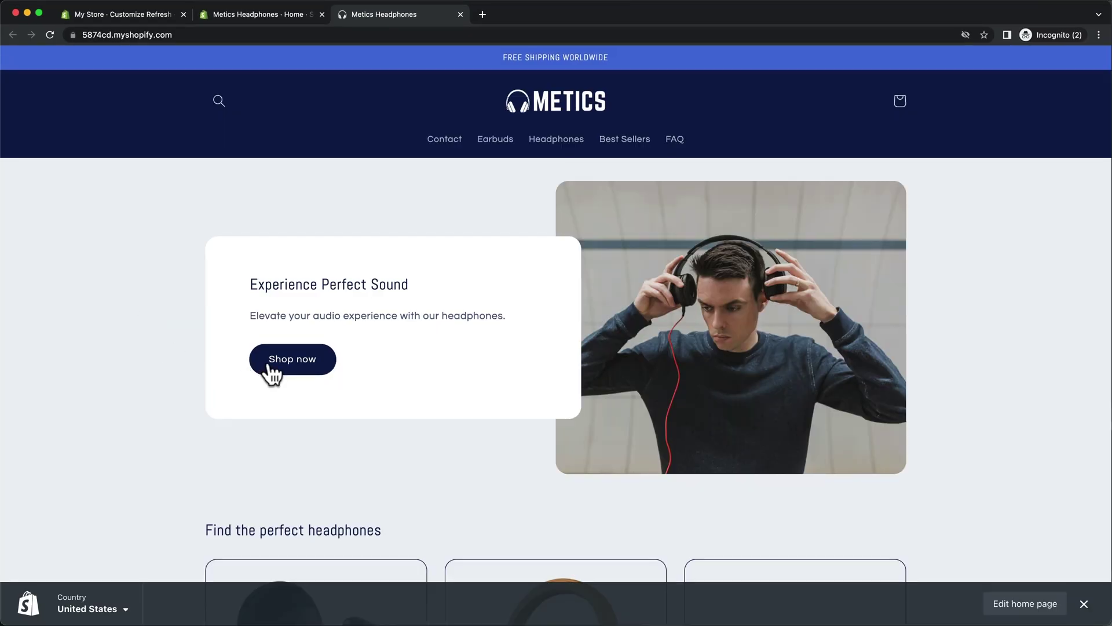
click(272, 369)
scroll(360, 367, down, 4)
click(322, 359)
scroll(321, 348, down, 3)
click(298, 530)
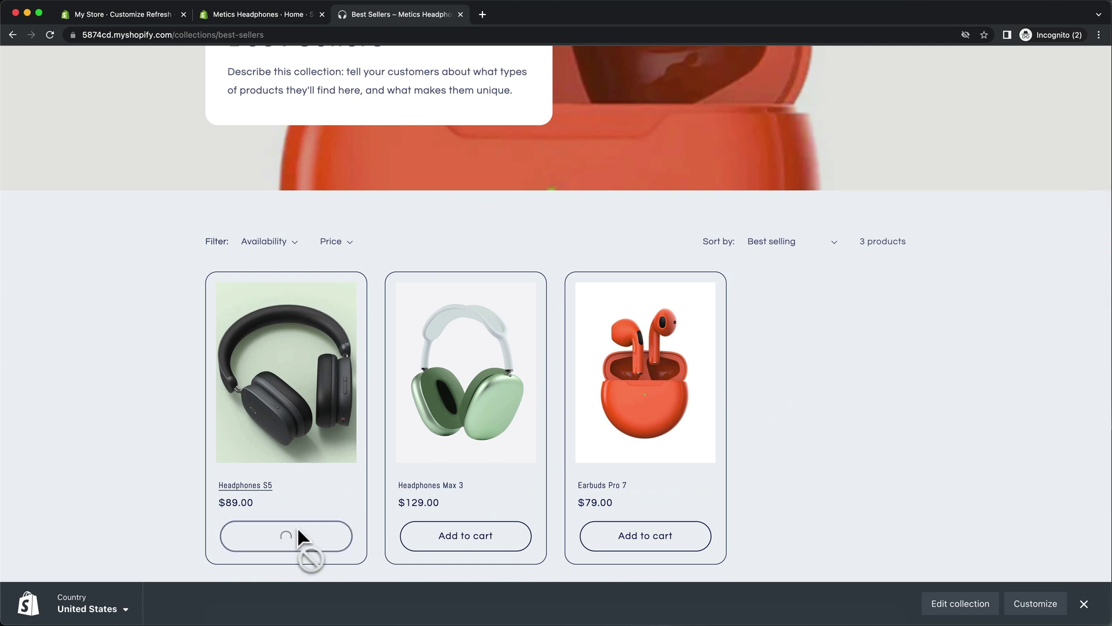
Check out to the payment step with free Standard shipping and an $89.00 total.
click(995, 609)
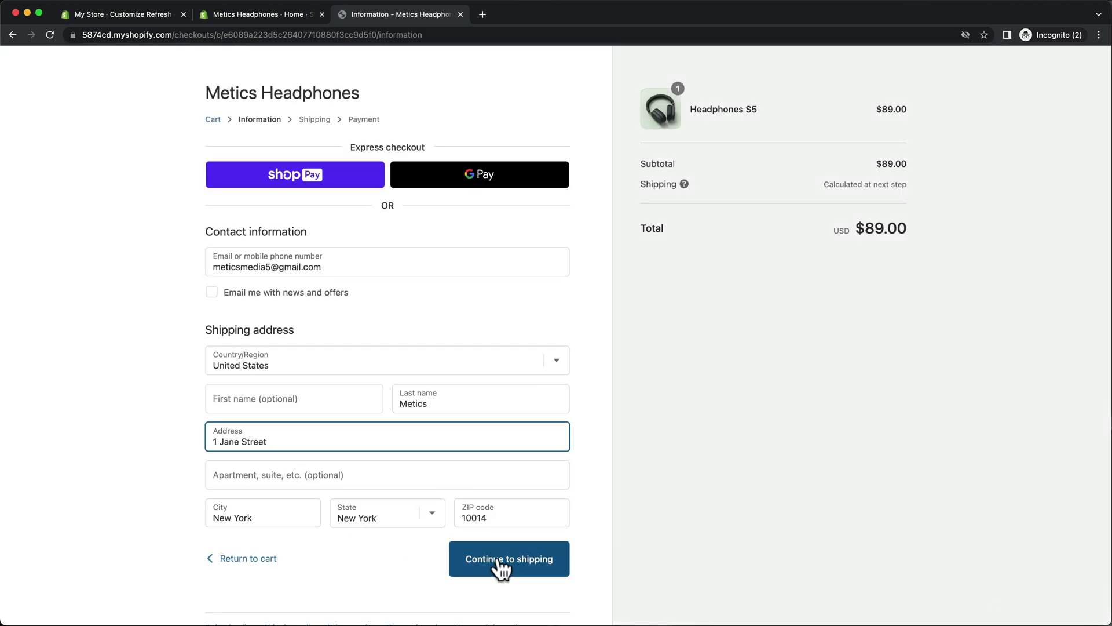
click(497, 558)
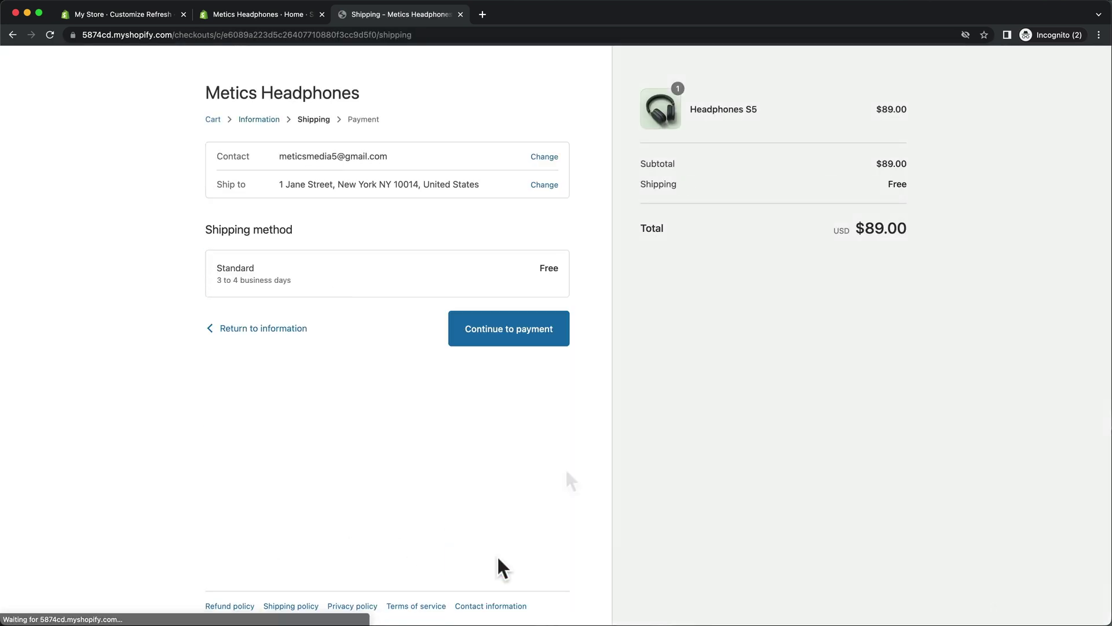
click(542, 339)
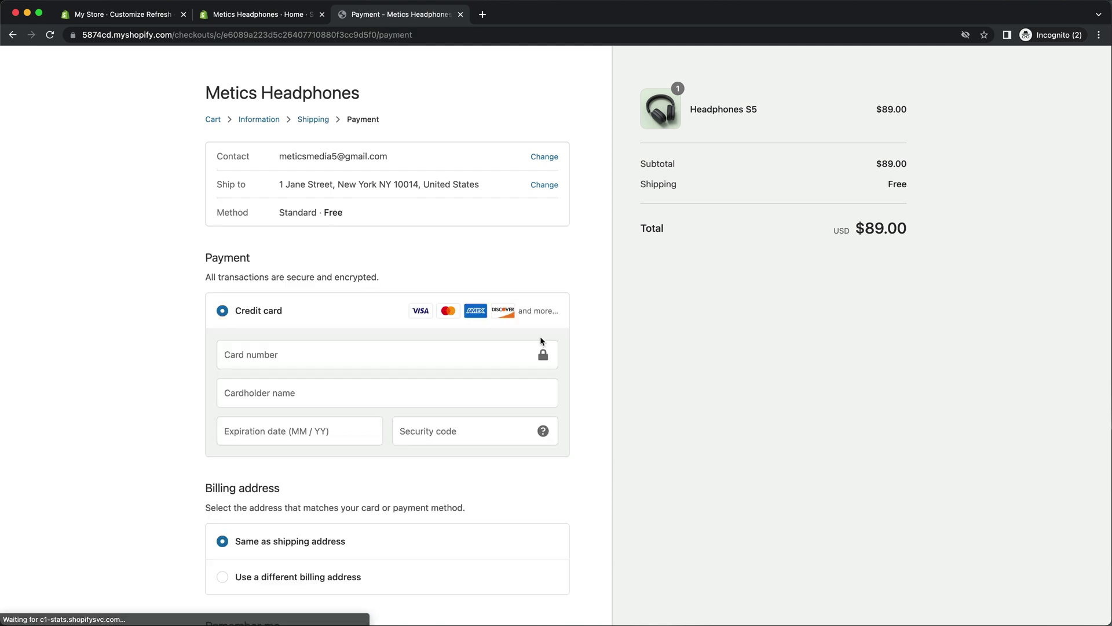